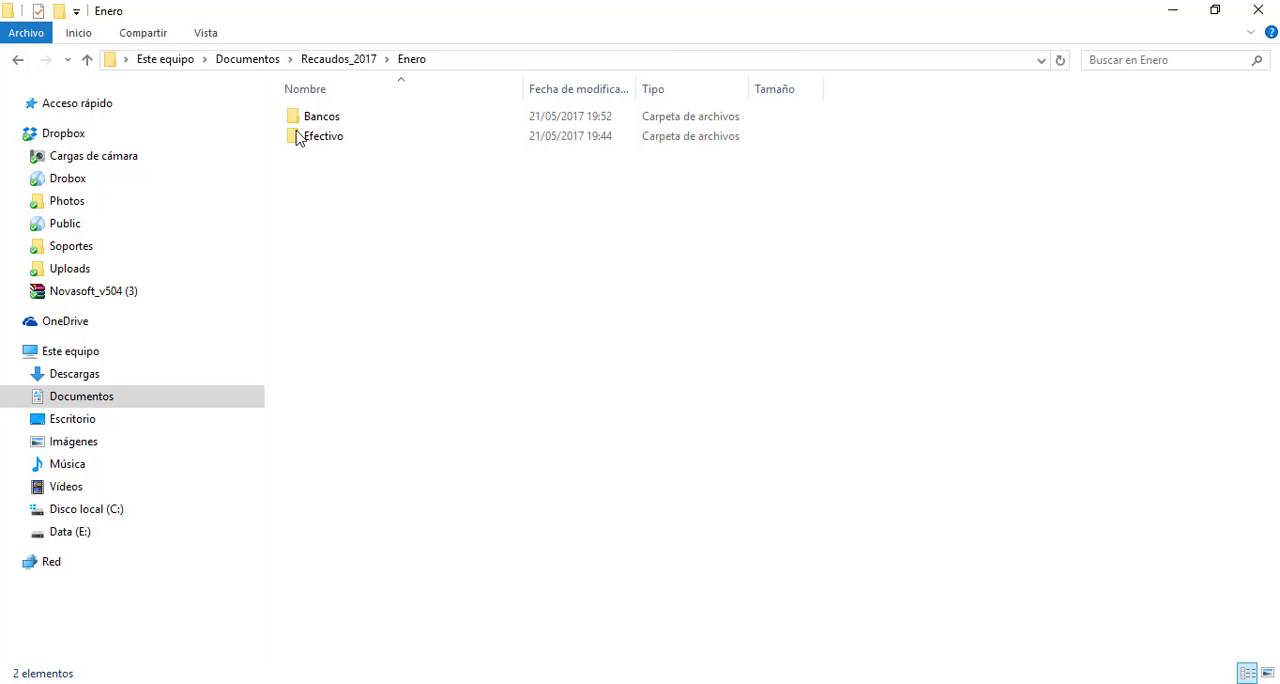
Browse from Documentos through Recaudos_2017 and Enero into the Efectivo folder
click(247, 62)
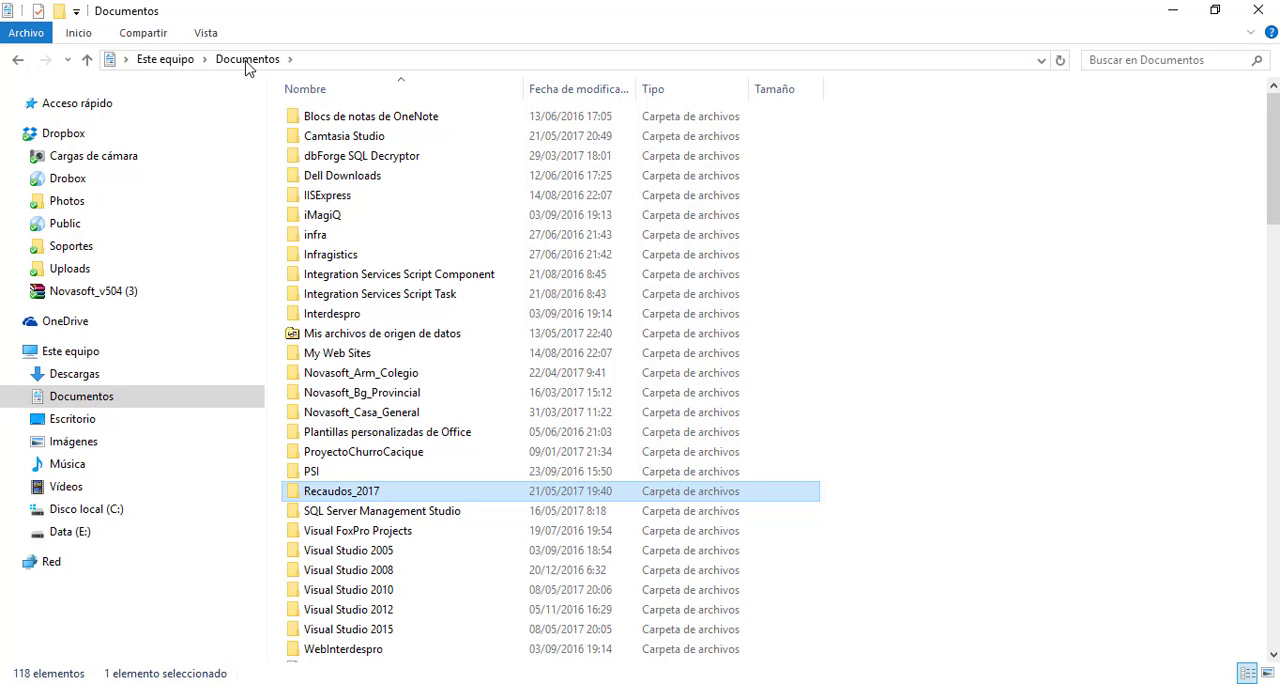
double_click(463, 503)
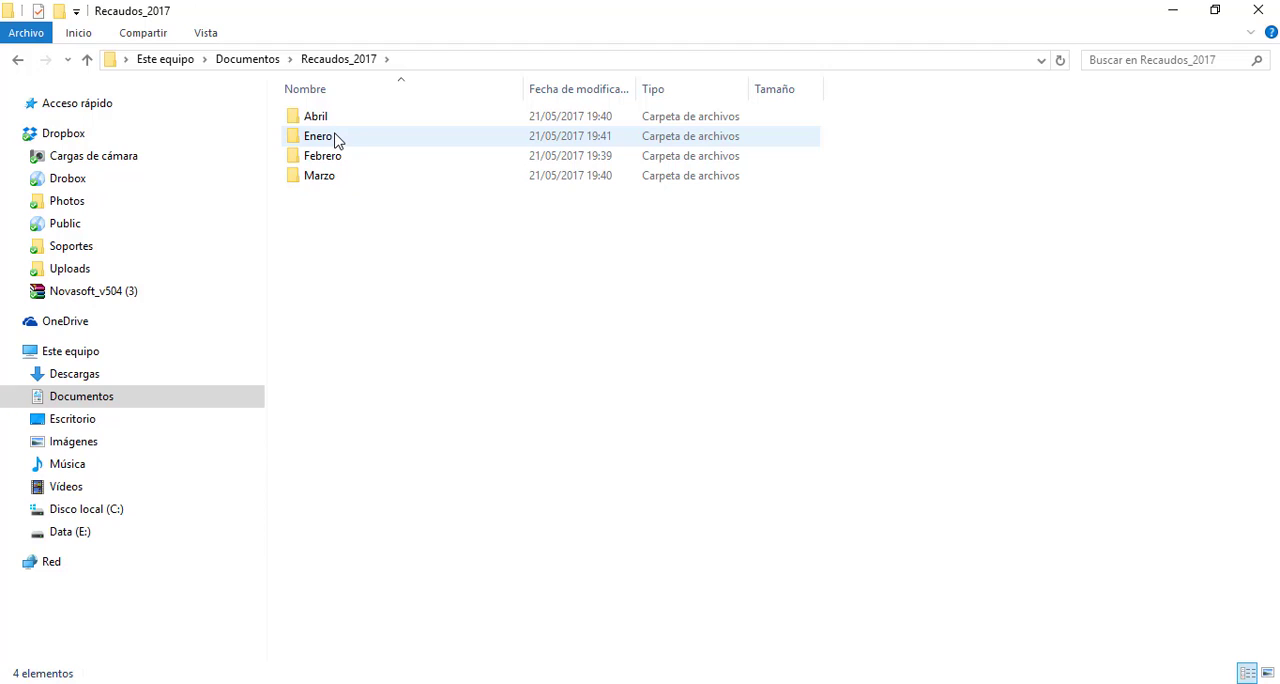
double_click(337, 137)
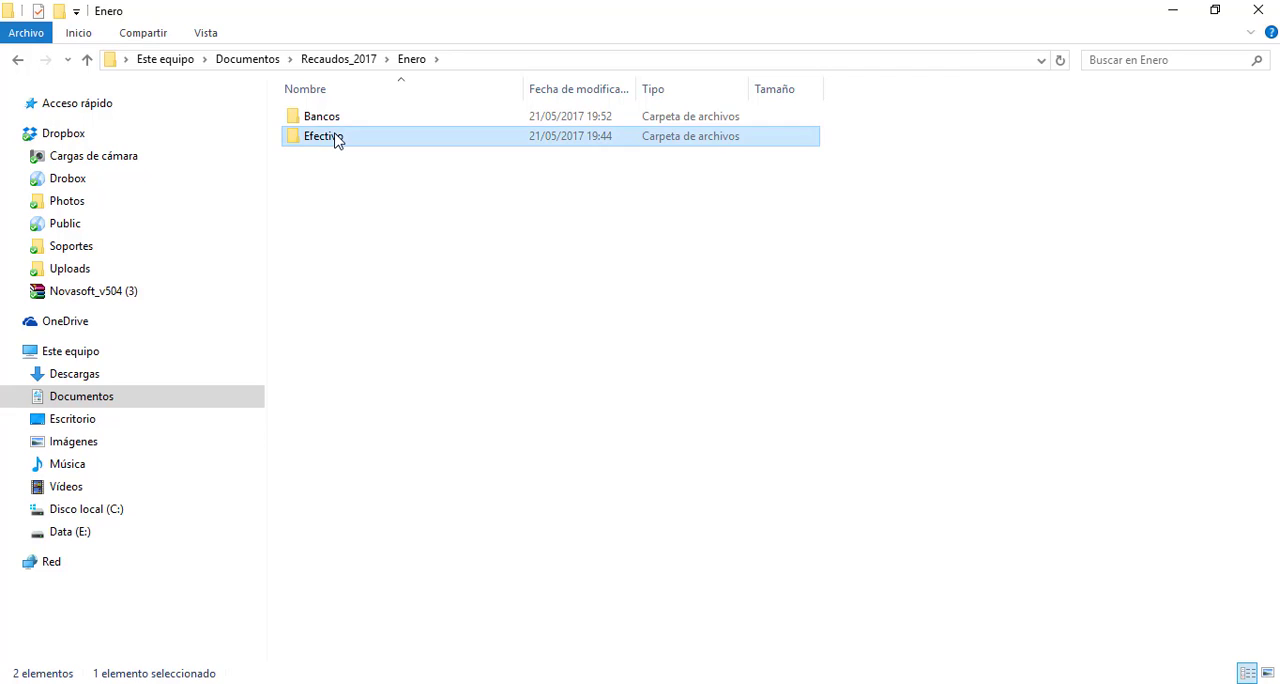
double_click(335, 138)
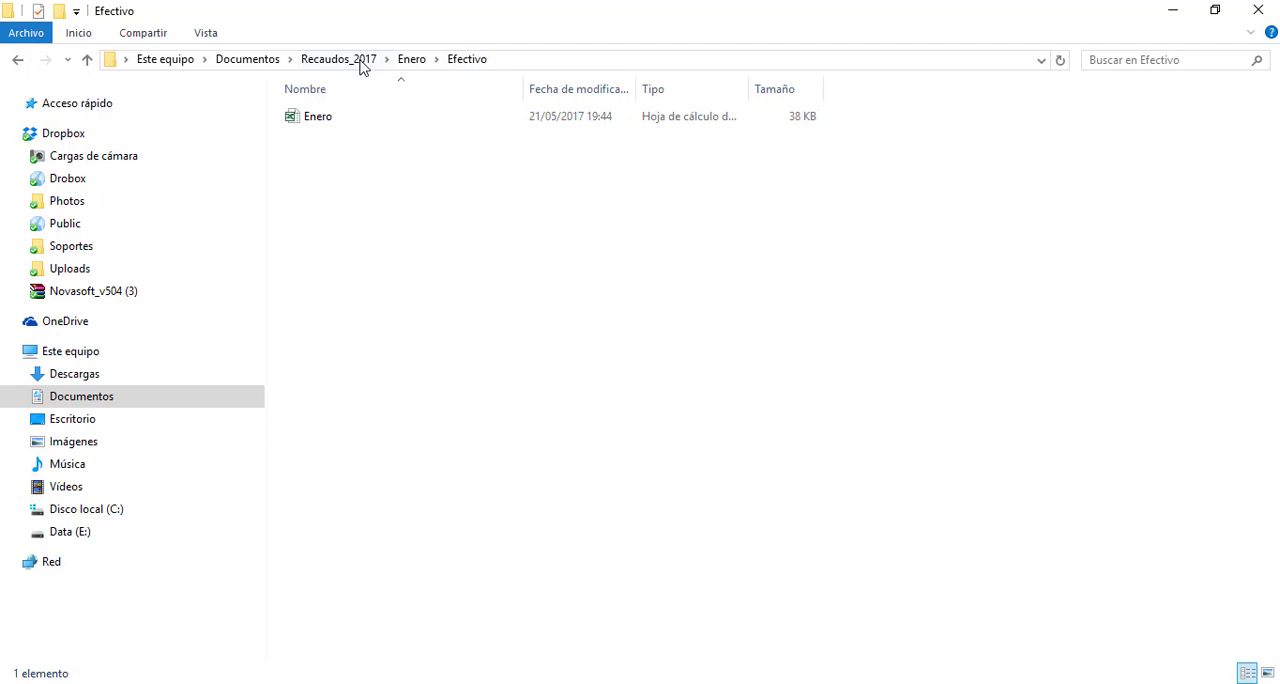
Look in Enero's Bancos folder at the Cta Corriente and Cta de ahorros workbooks
click(413, 60)
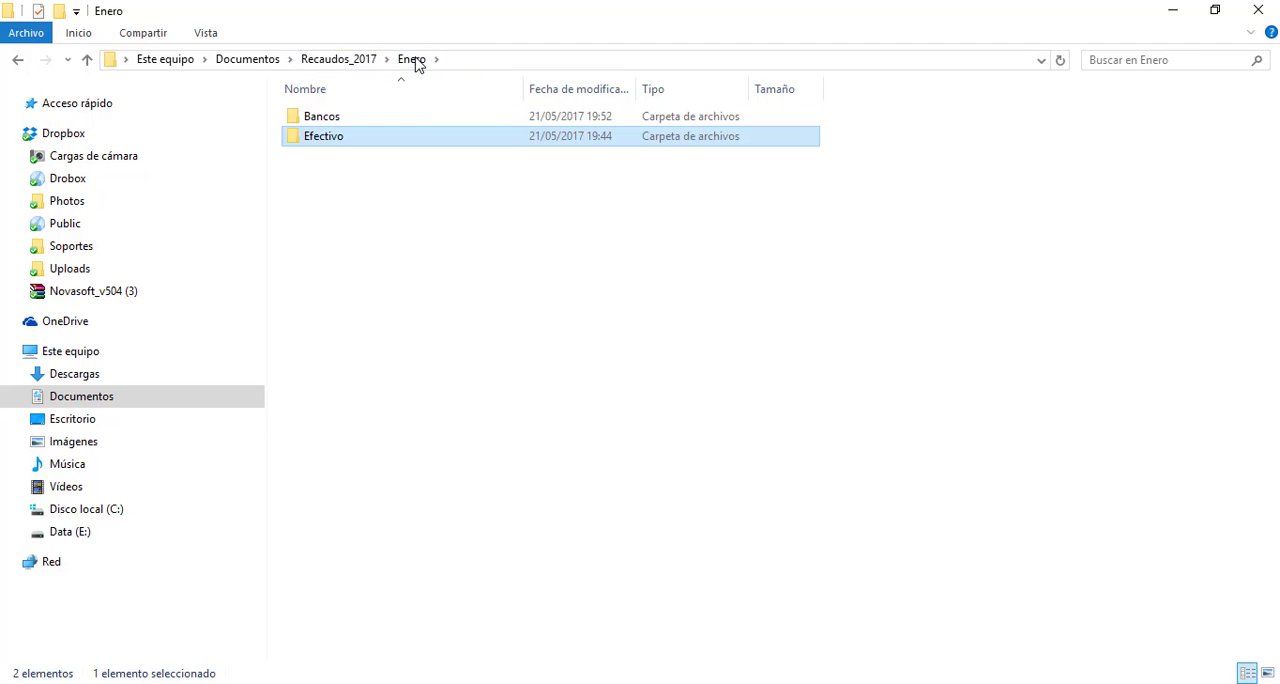
double_click(347, 117)
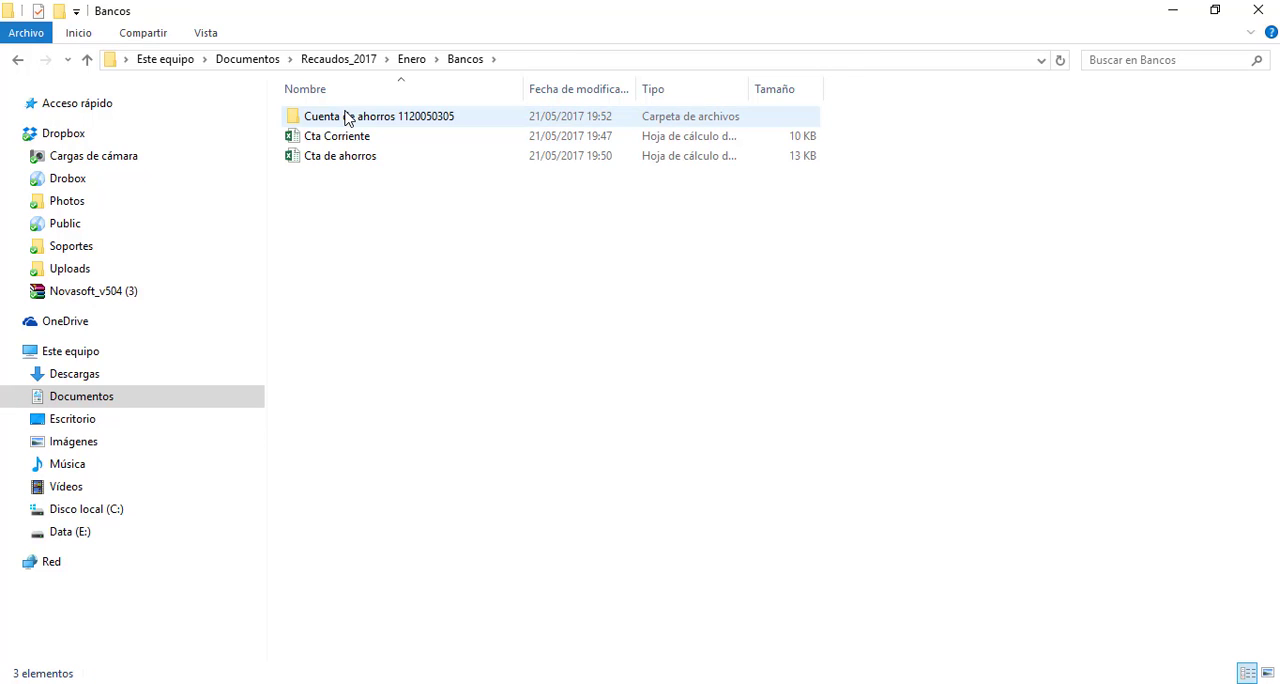
click(342, 138)
click(349, 158)
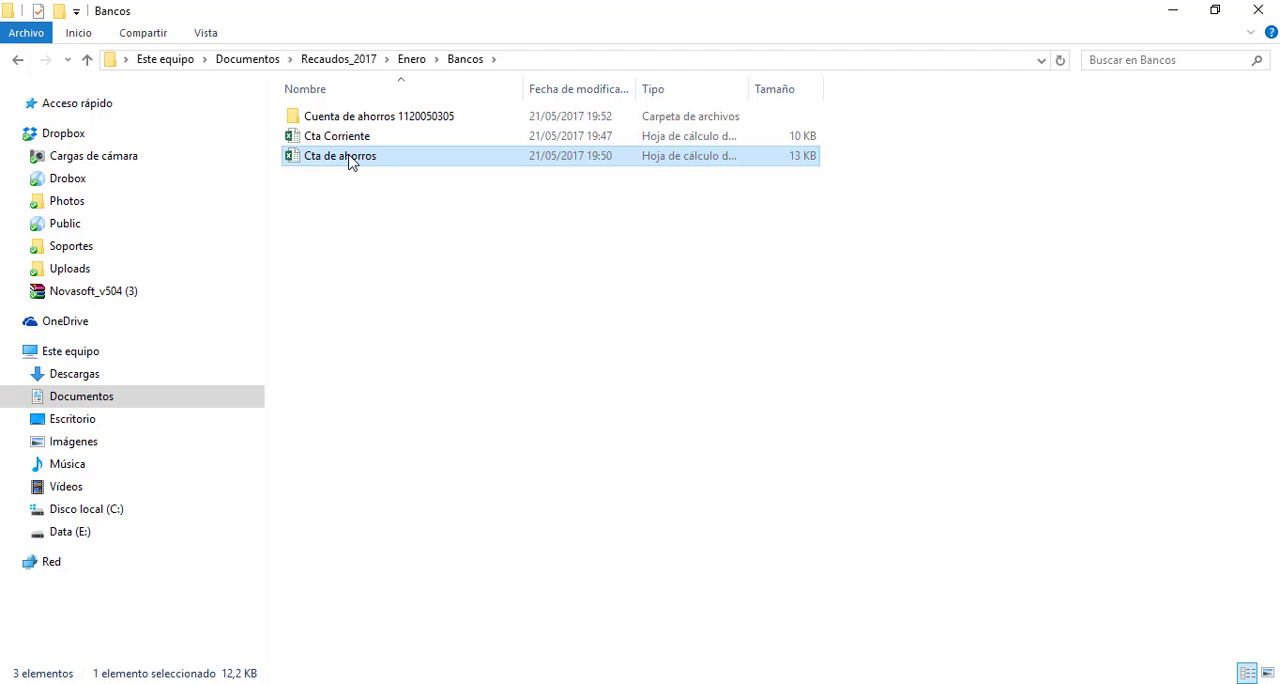
Return to Enero's Efectivo folder and open the Enero workbook in Excel
click(420, 62)
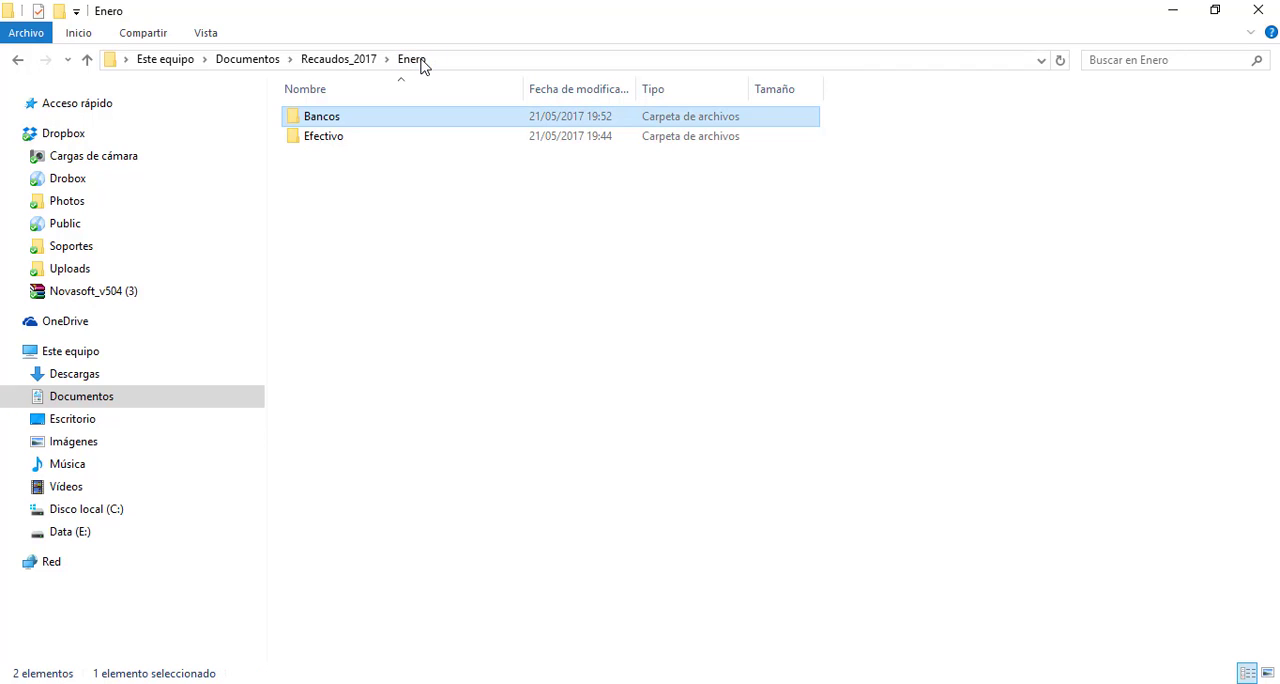
double_click(341, 140)
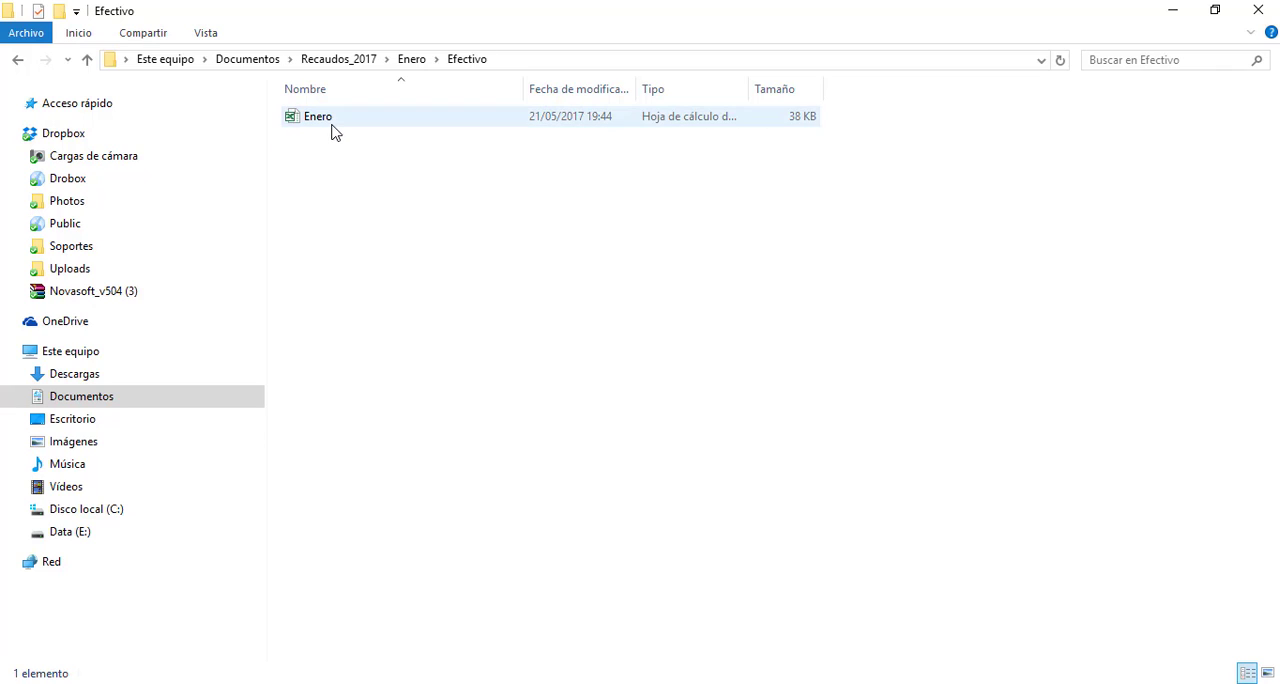
click(333, 122)
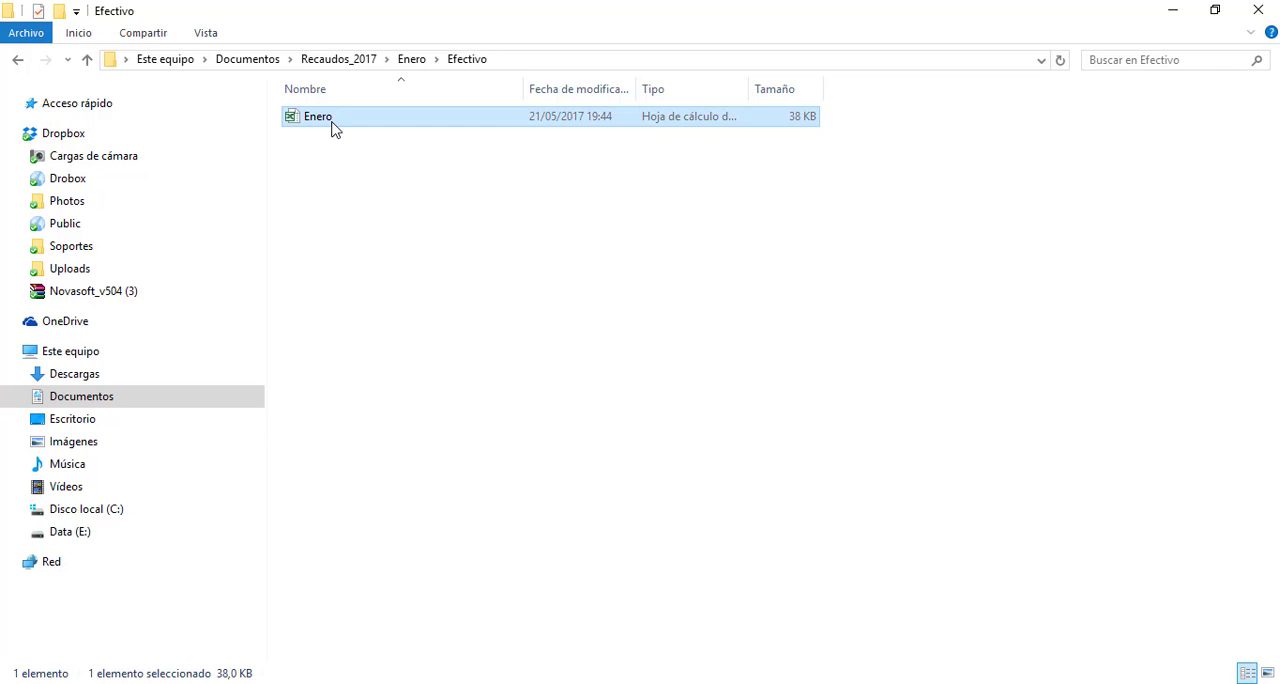
double_click(442, 124)
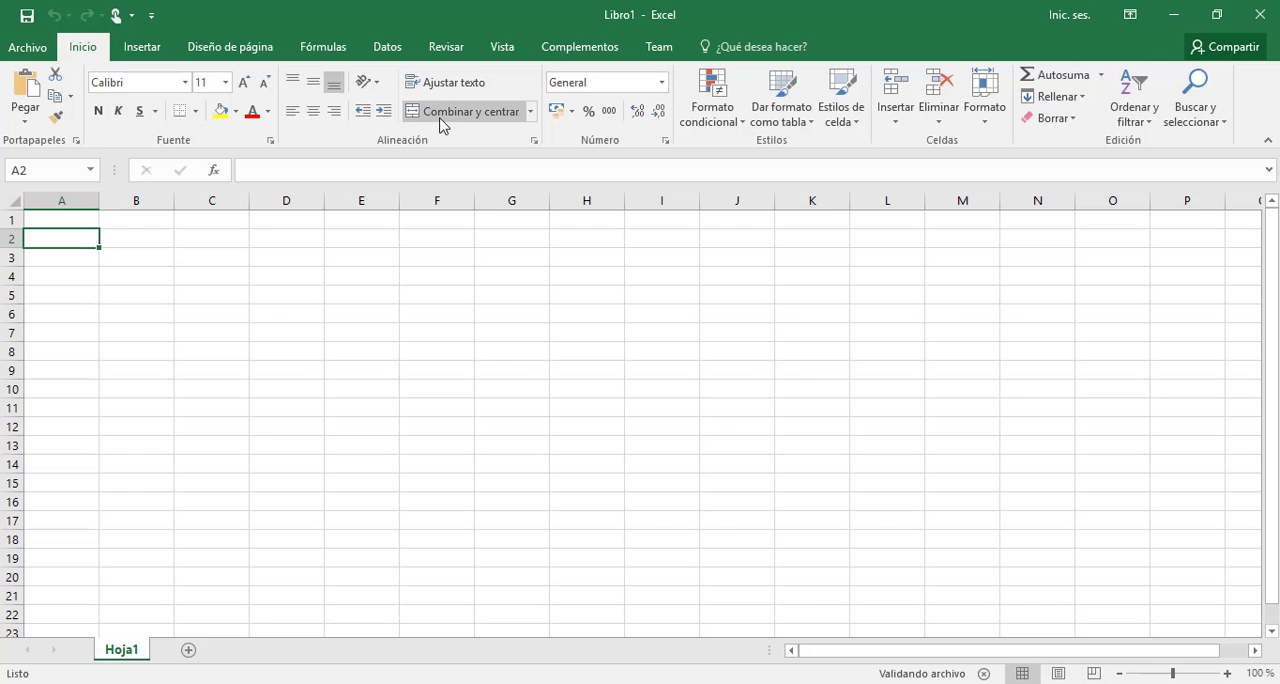
Examine the Cod_alum, Fecha and Valor column headings in row 1 of the DATOS sheet
click(75, 220)
click(131, 219)
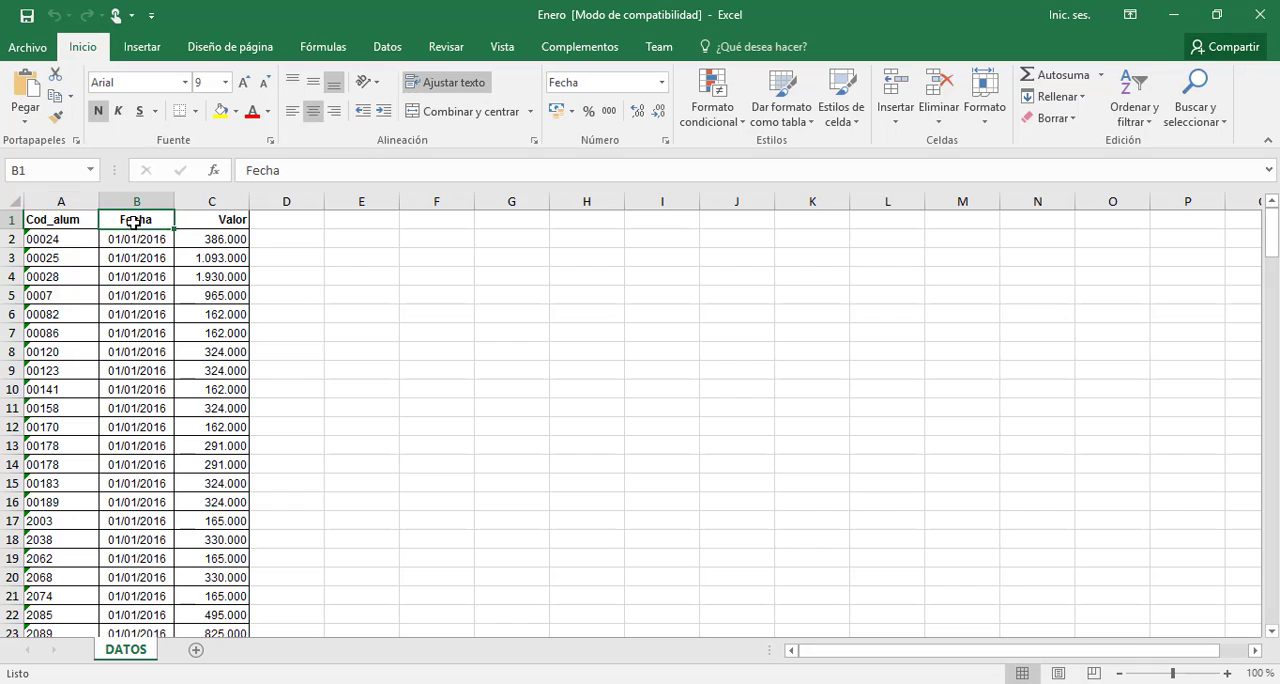
click(203, 226)
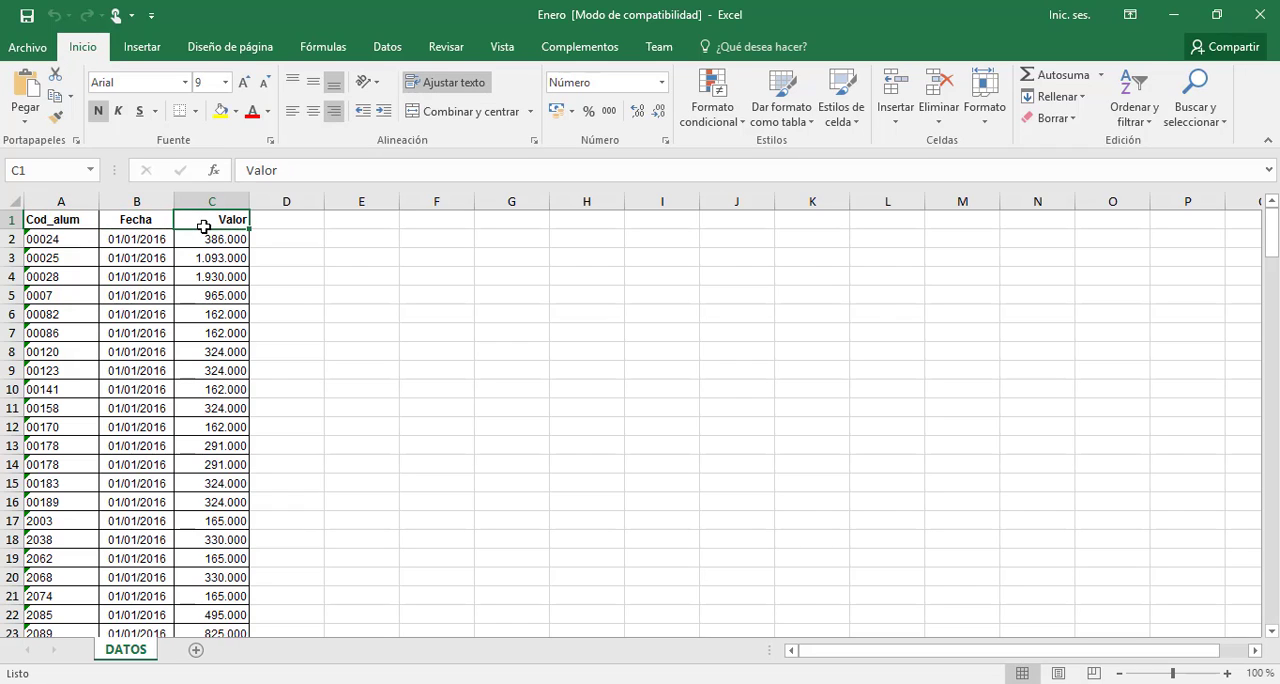
click(87, 220)
click(128, 223)
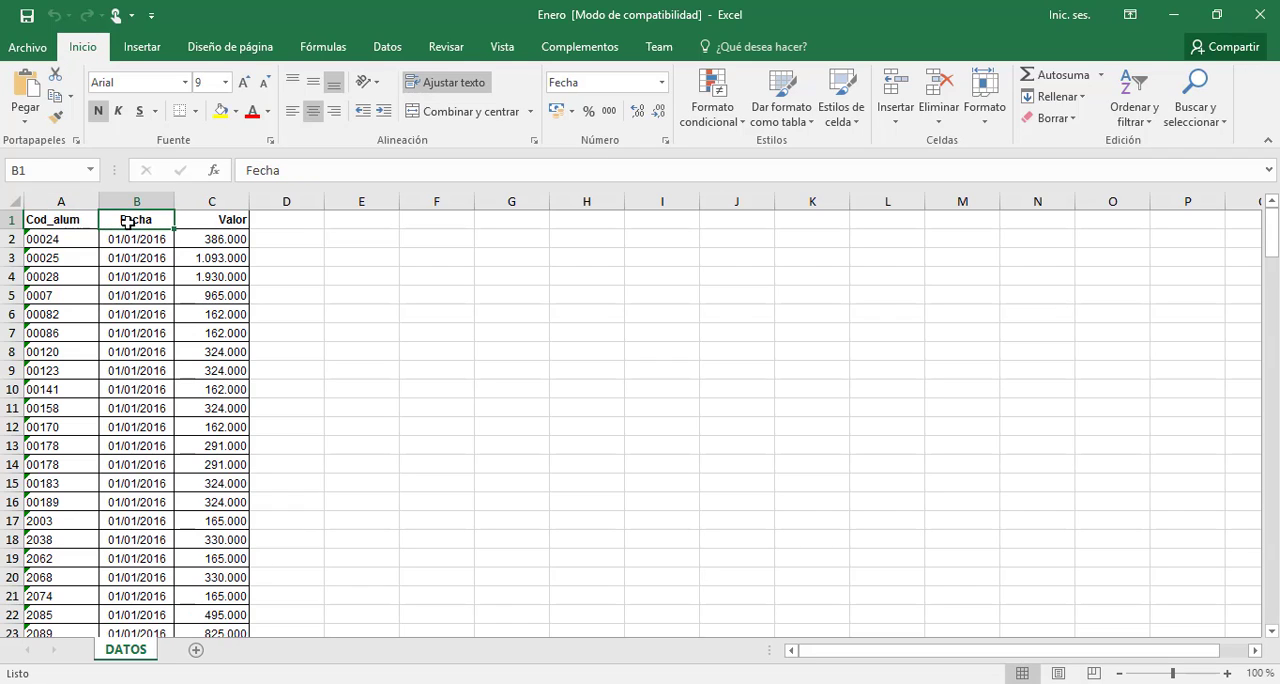
click(78, 223)
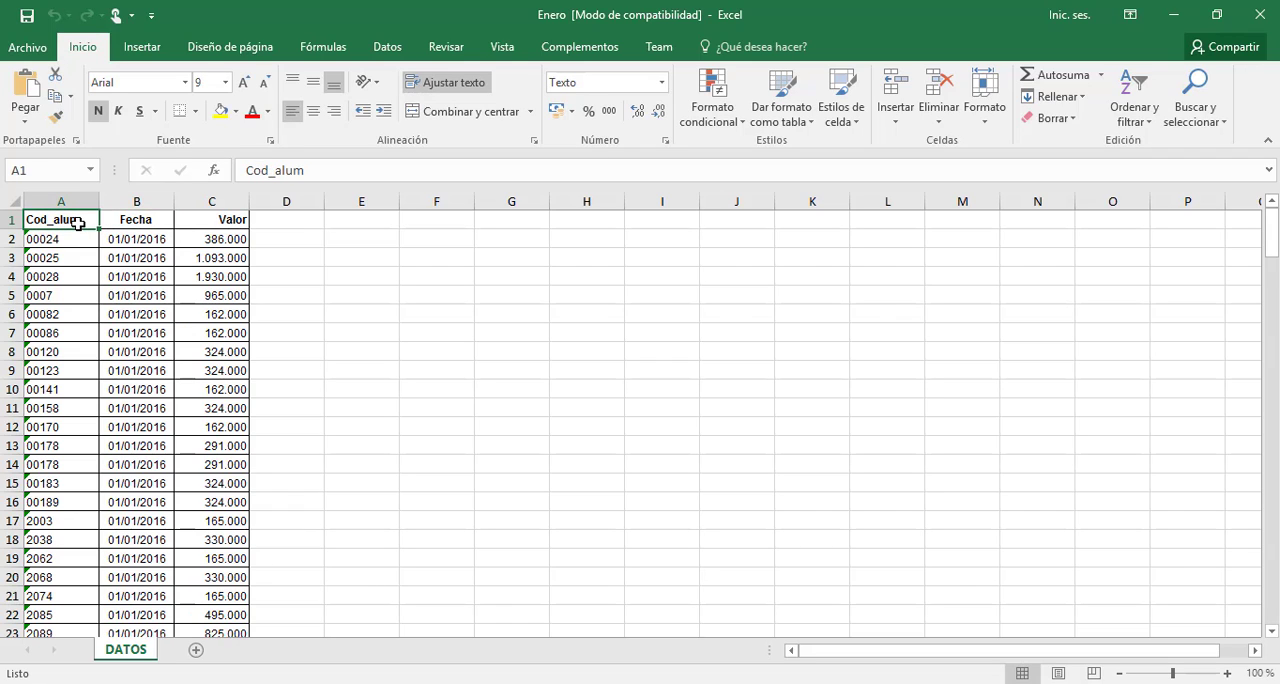
click(141, 221)
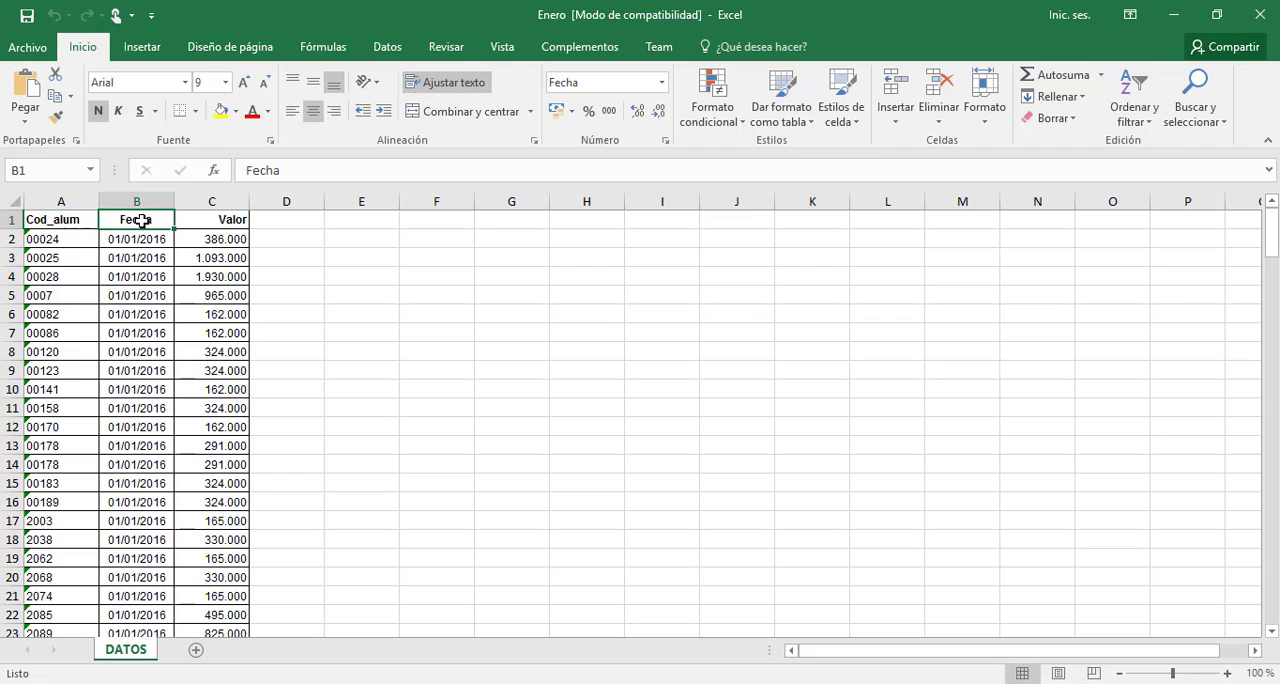
click(210, 221)
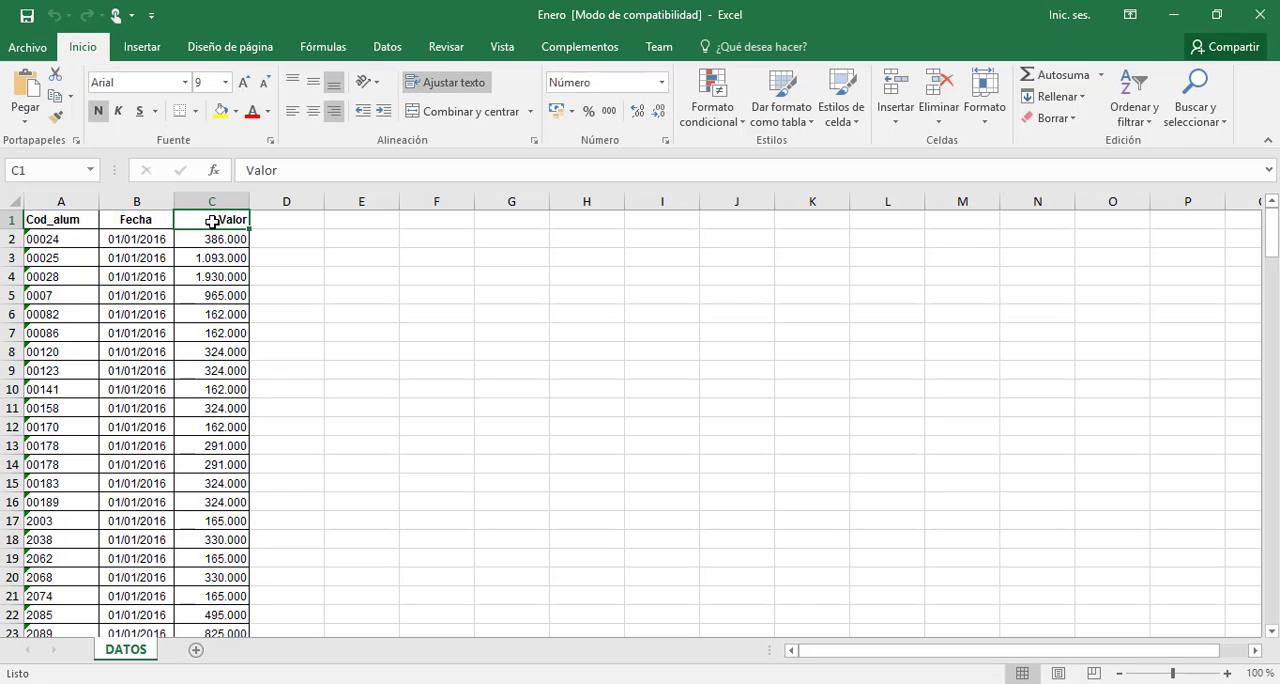
click(148, 221)
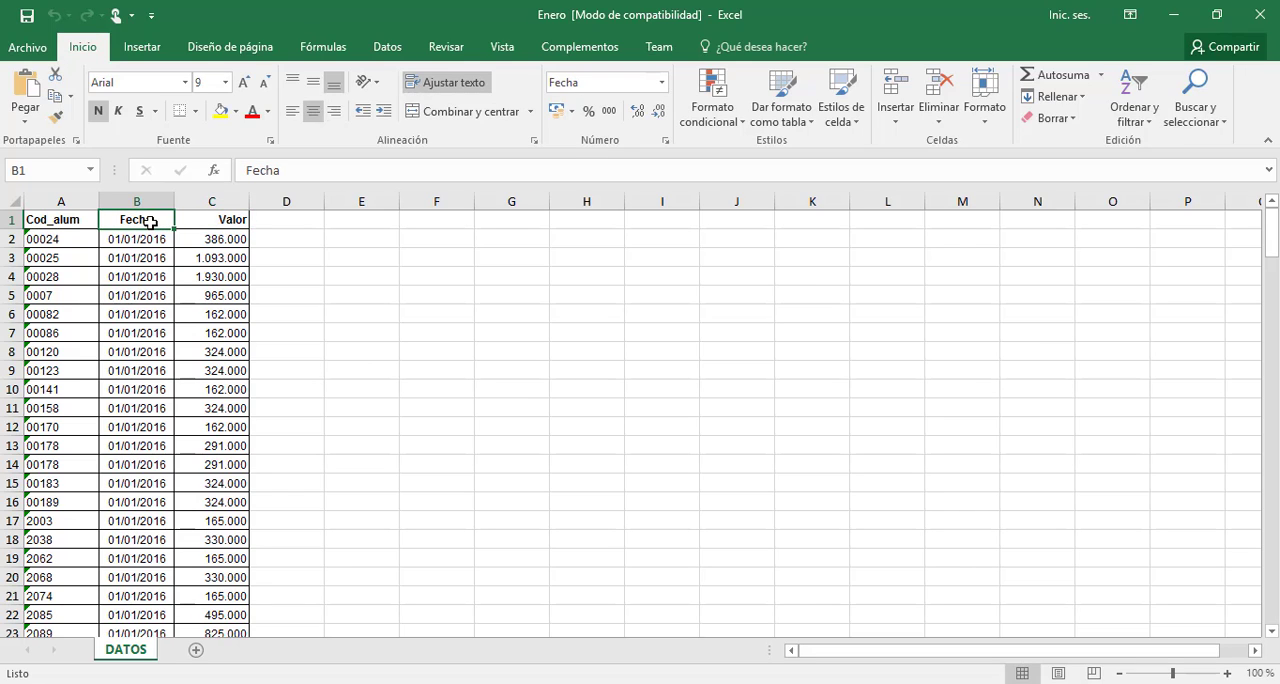
click(76, 222)
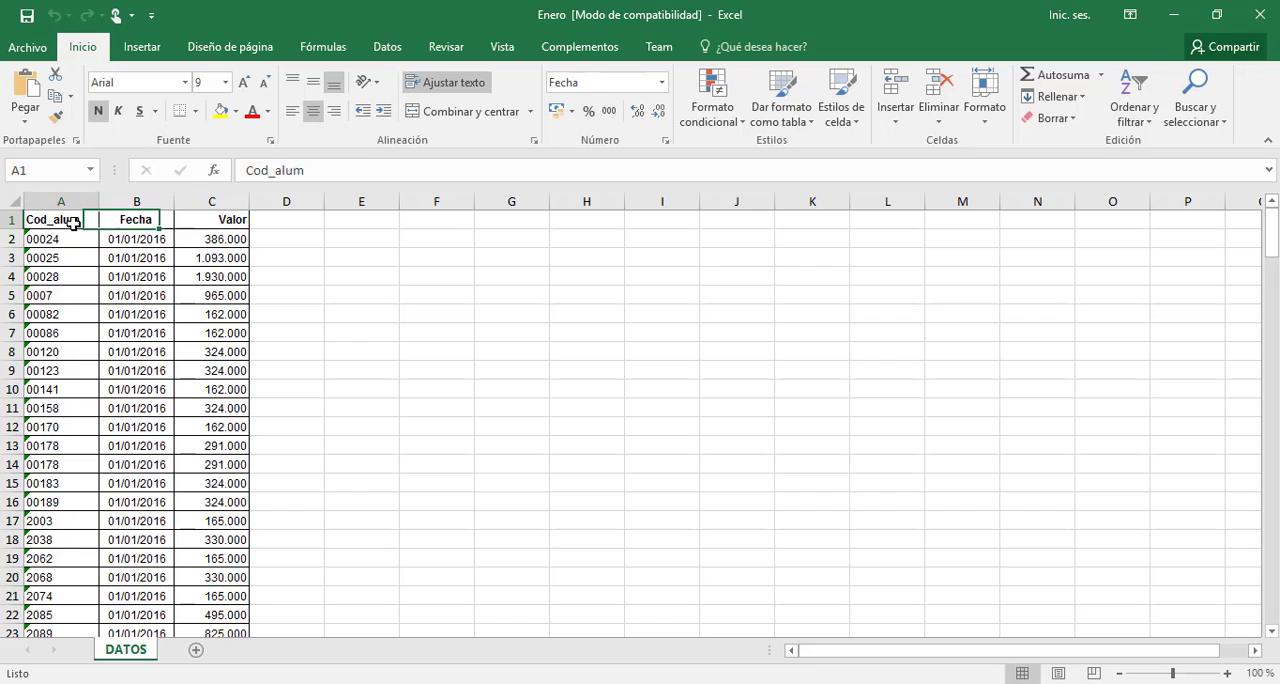
click(131, 224)
click(201, 219)
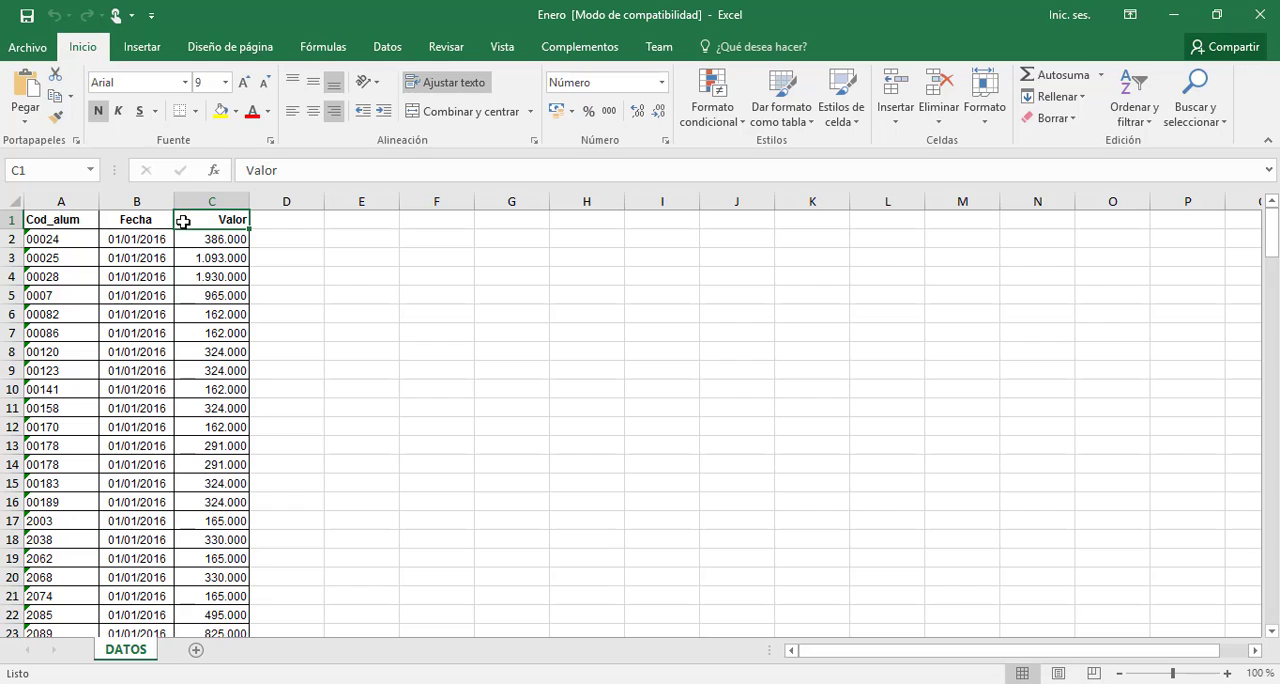
Go through the cells of the first record in row 2, and highlight the whole Cod_alum column
click(64, 226)
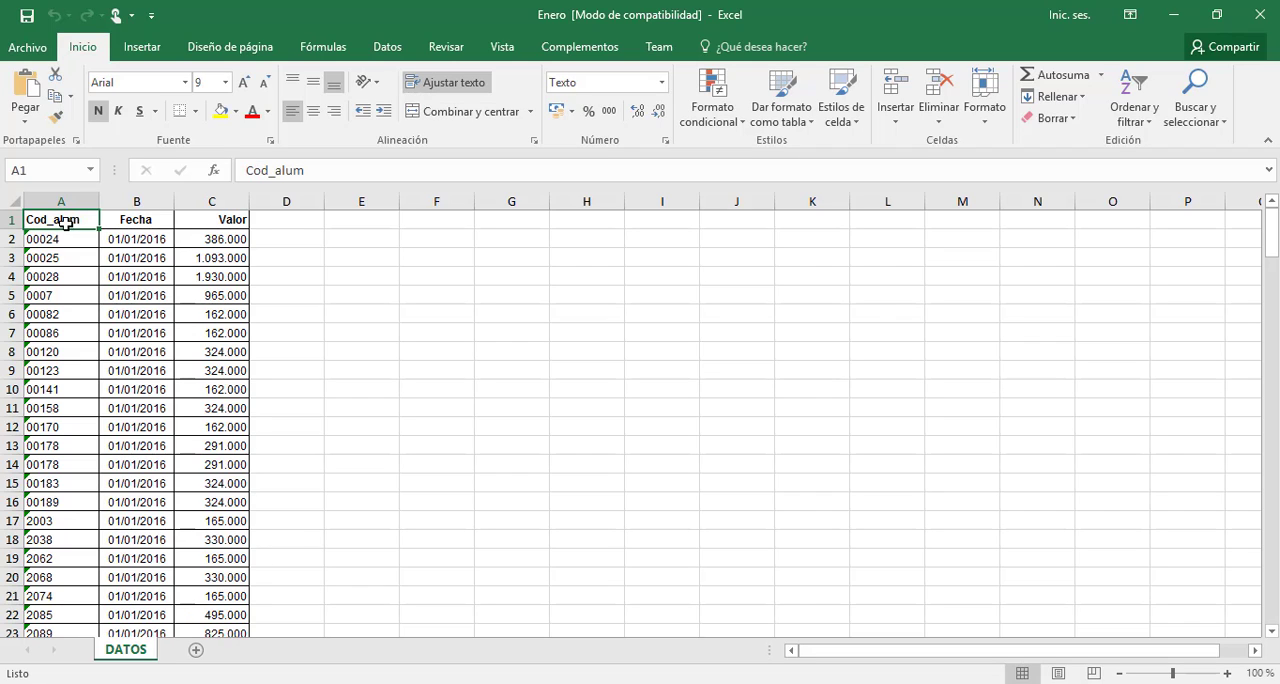
key(Down)
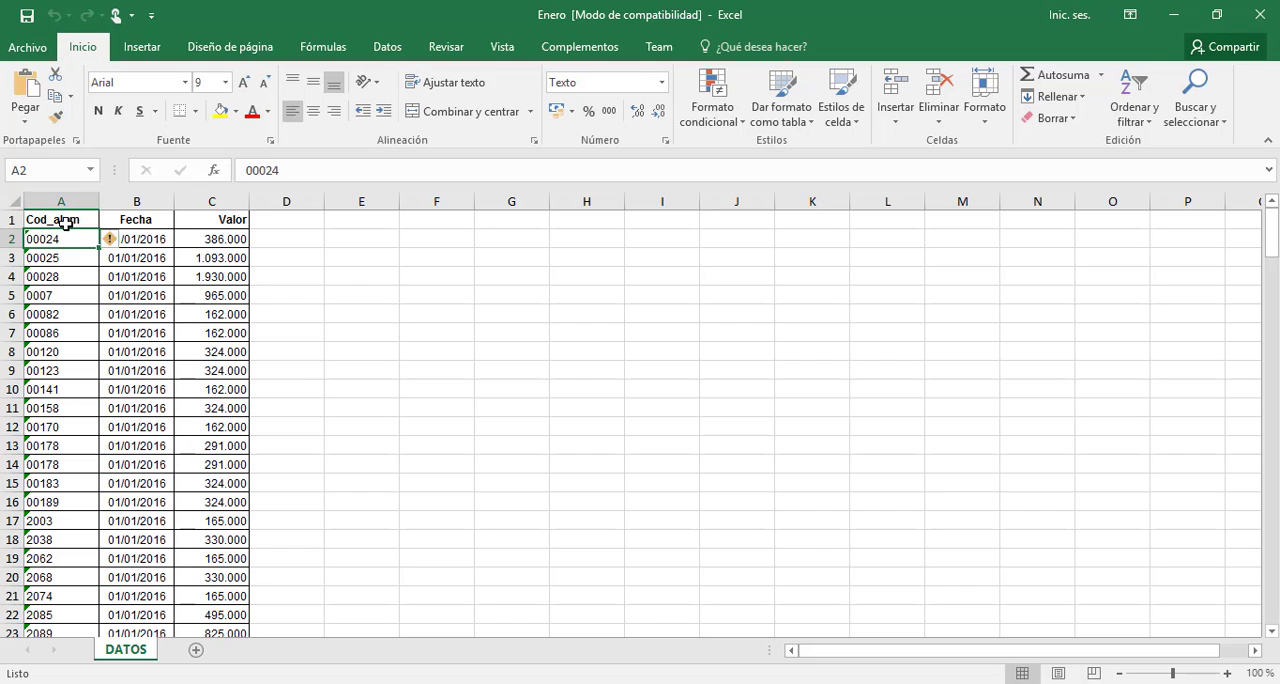
key(Right)
key(Right)
key(Left)
key(Left)
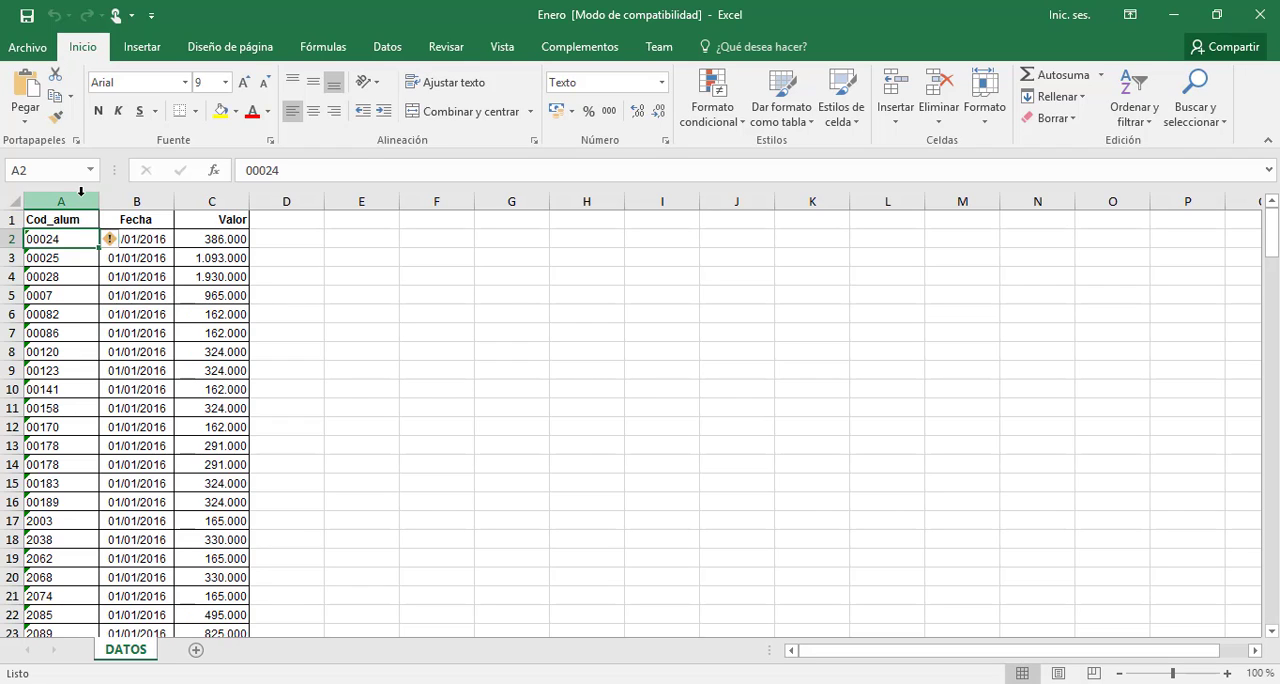
click(79, 199)
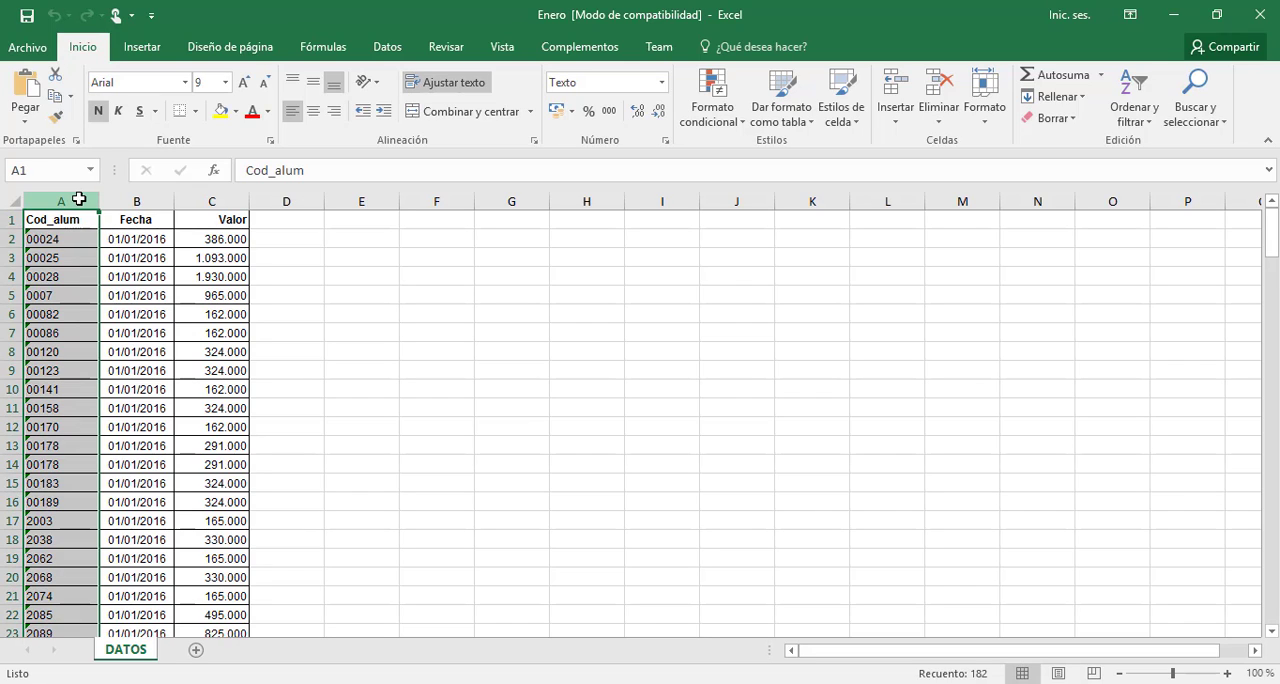
Inspect the dates down the Fecha column, including the change of day around row 27, and return to B2
click(153, 236)
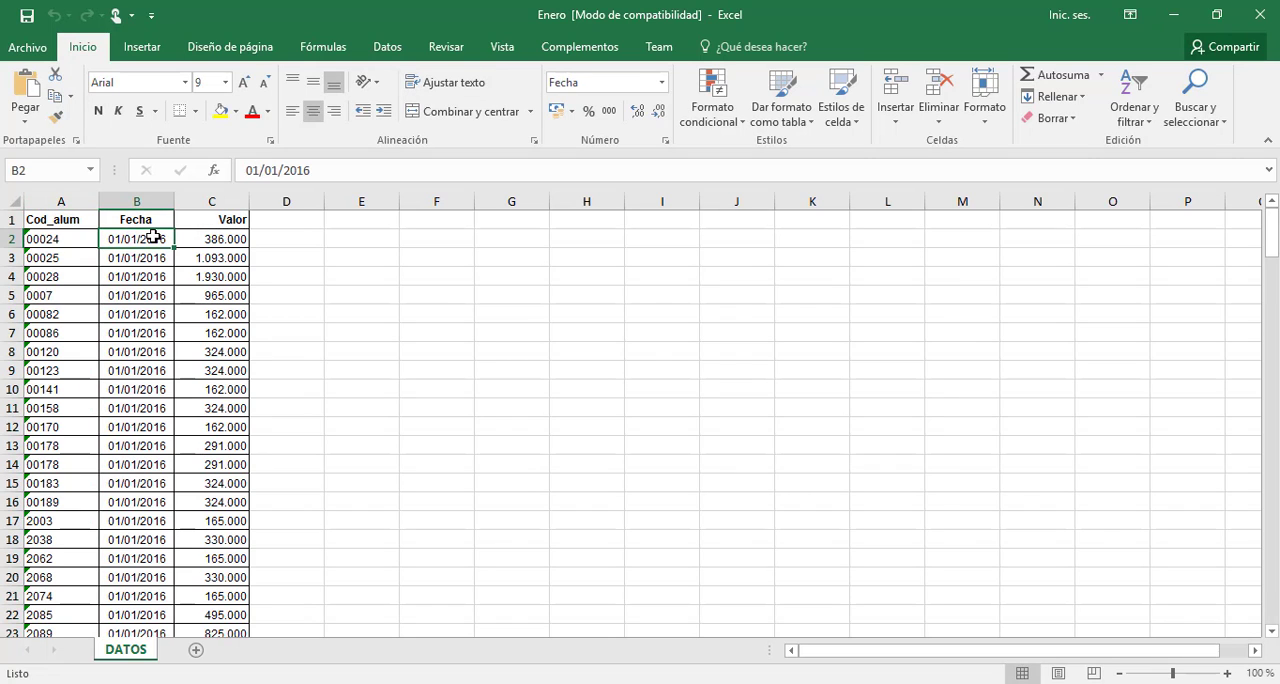
key(Down)
key(Down)
key(Down)
key(Down)
key(Down)
key(Down)
key(Down)
key(Down)
key(Down)
key(Down)
key(Down)
key(Down)
key(Down)
key(Down)
key(Down)
key(Down)
key(Down)
key(Down)
key(Down)
key(Down)
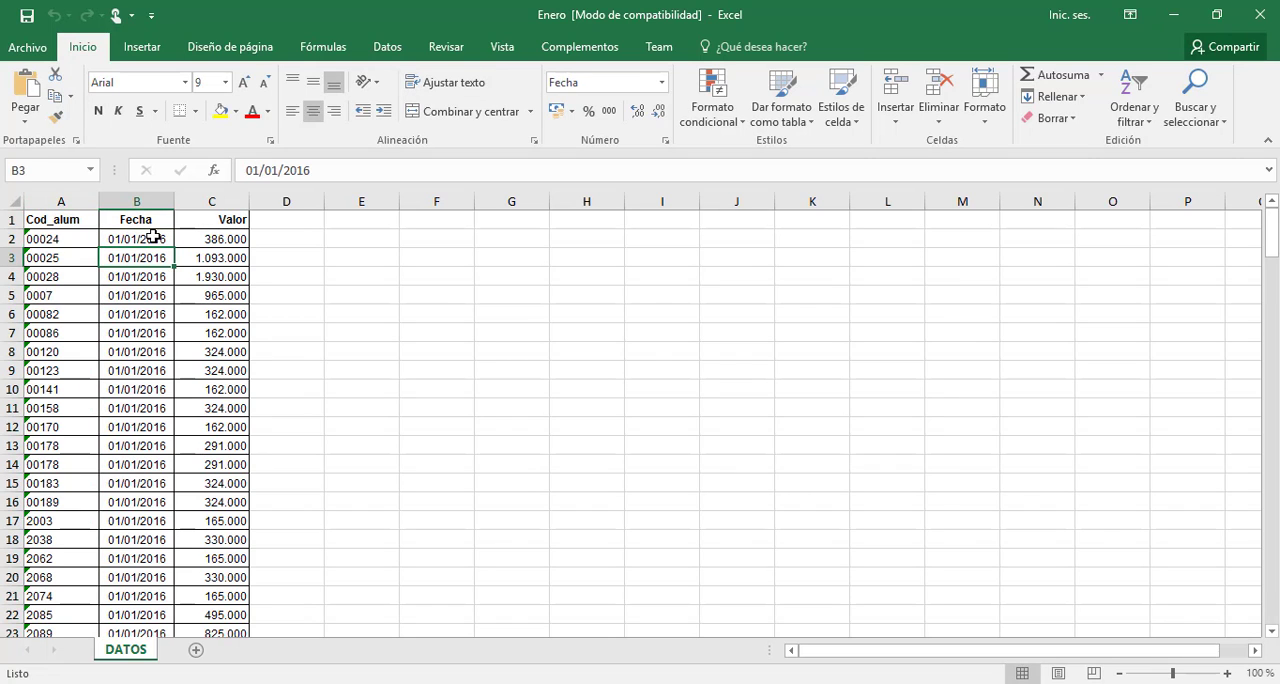
key(Up)
key(Up)
key(Up)
key(Up)
key(Up)
key(Up)
key(Up)
key(Up)
key(Up)
key(Up)
key(Up)
key(Up)
key(Up)
key(Up)
key(Up)
key(Up)
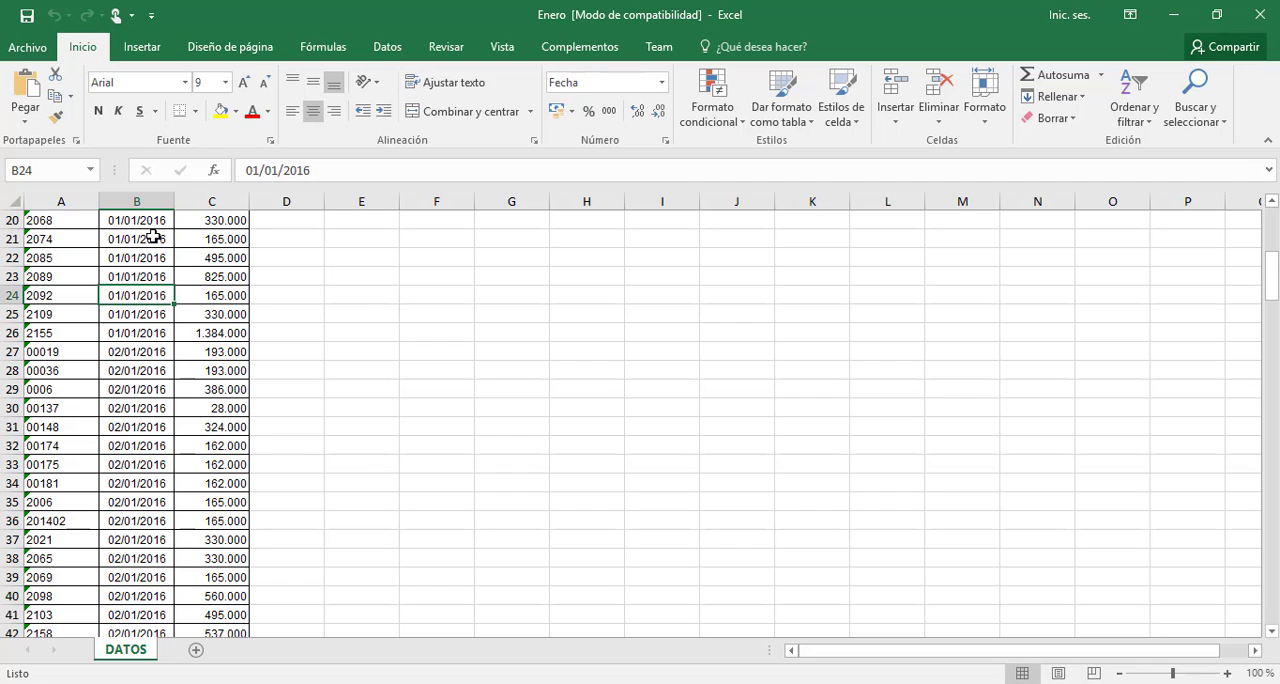
key(Down)
key(Down)
key(Down)
key(Down)
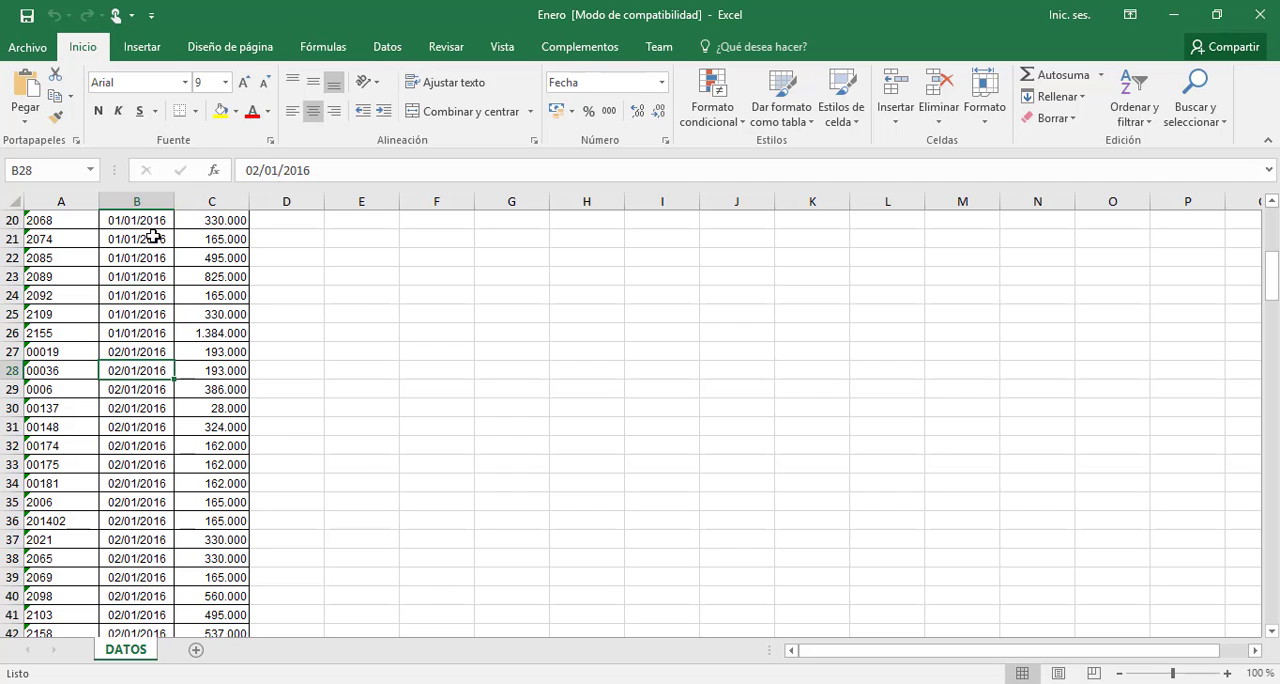
key(Down)
key(Up)
key(Up)
key(Up)
key(Up)
key(Up)
key(Up)
key(Up)
key(Up)
key(Up)
key(Up)
key(Up)
key(Up)
key(Up)
key(Up)
key(Up)
key(Up)
key(Up)
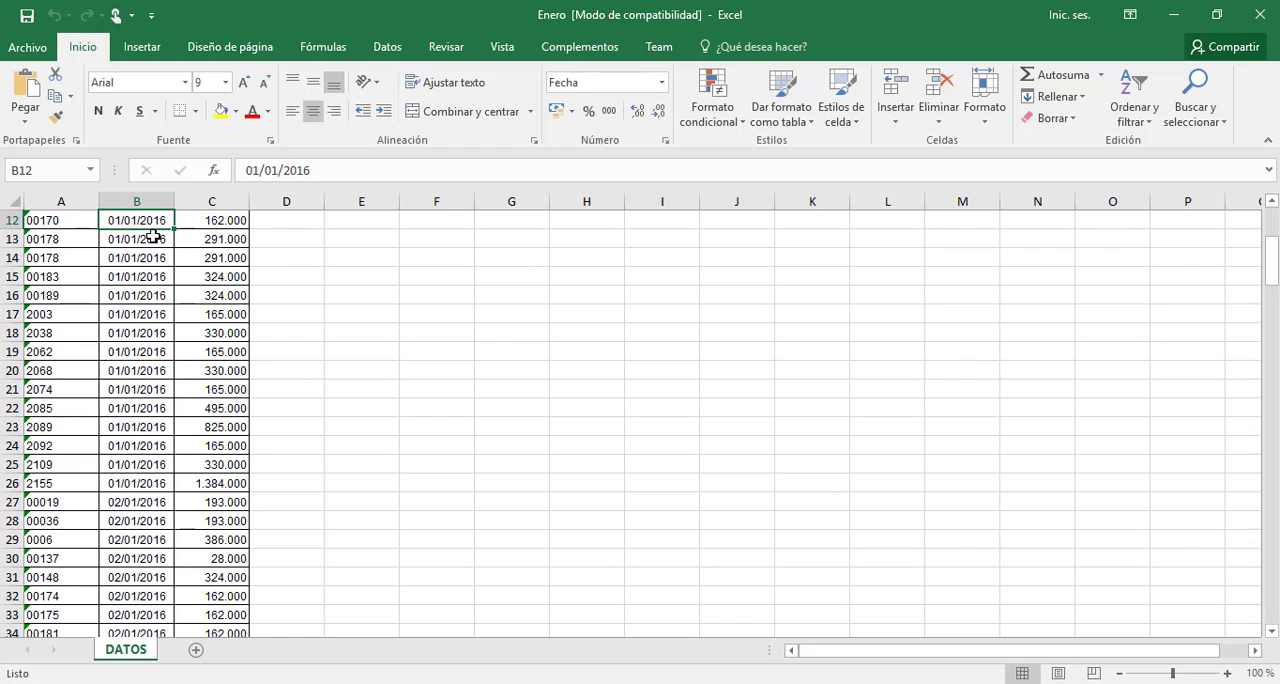
key(Up)
key(Up)
key(Up)
key(Up)
key(Up)
key(Up)
key(Up)
key(Up)
key(Up)
key(Up)
key(Up)
key(Down)
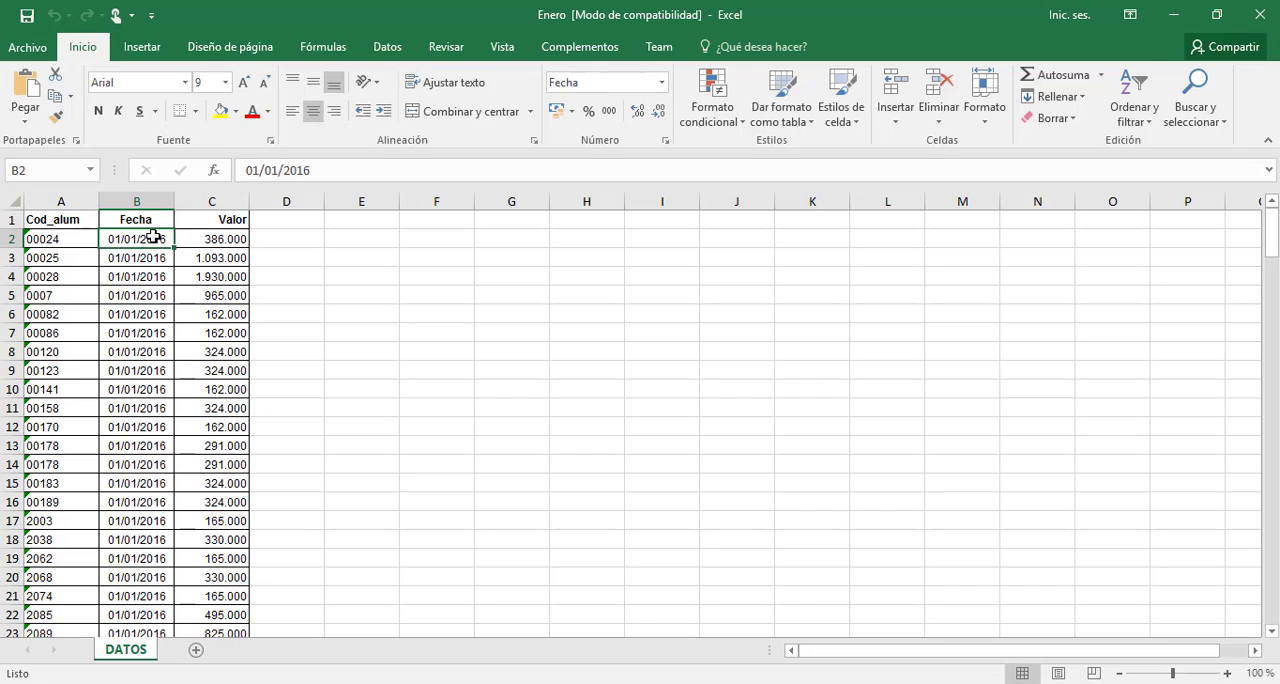
Compare the student code, date and value of the first record across cells A2 to C2
key(Left)
key(Right)
key(Right)
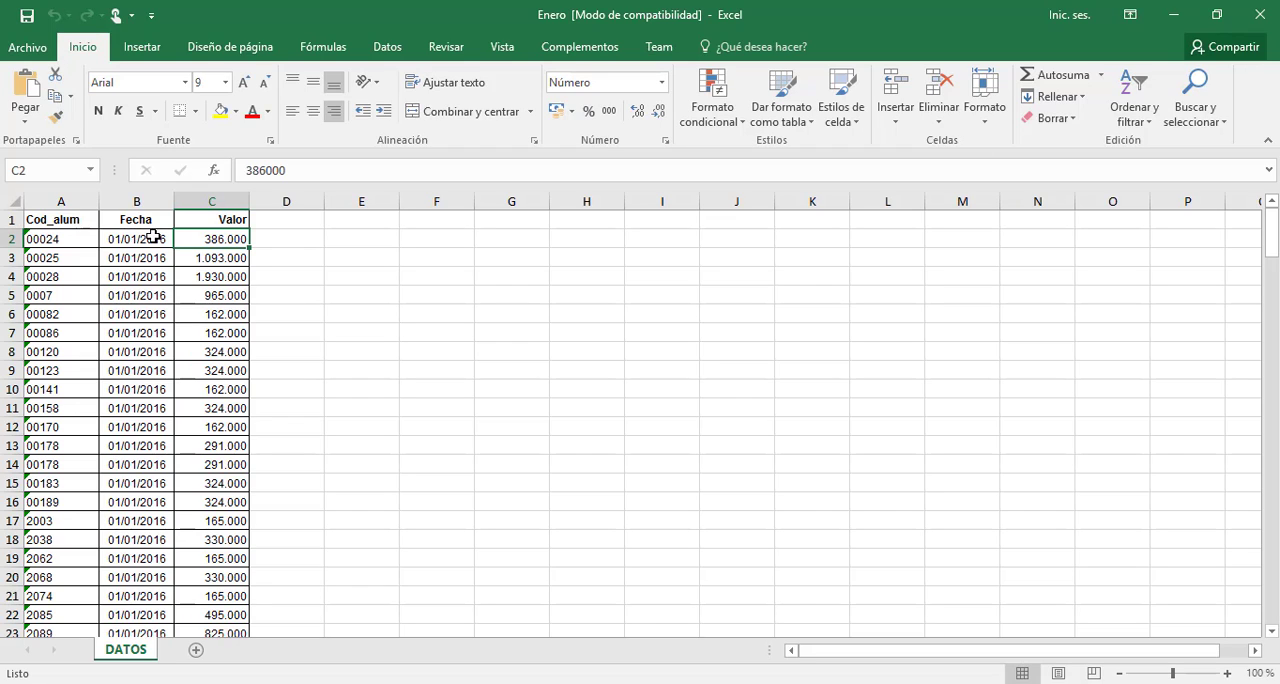
key(Left)
key(Left)
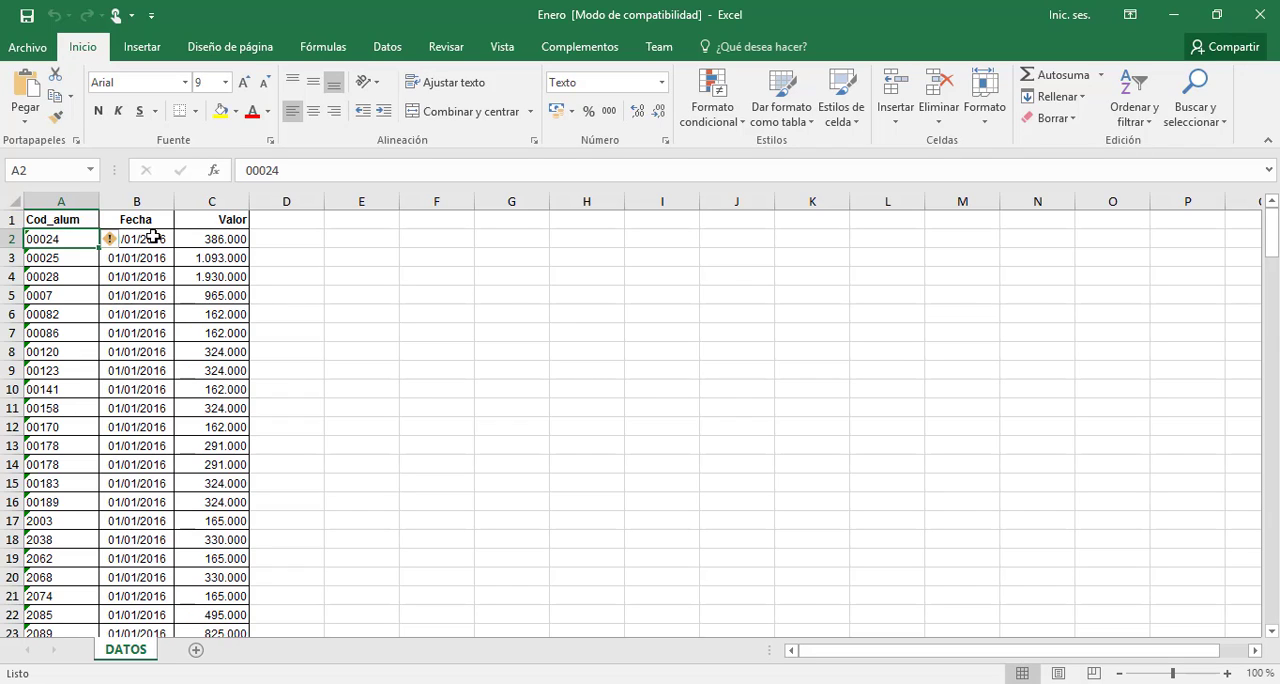
key(Right)
key(Left)
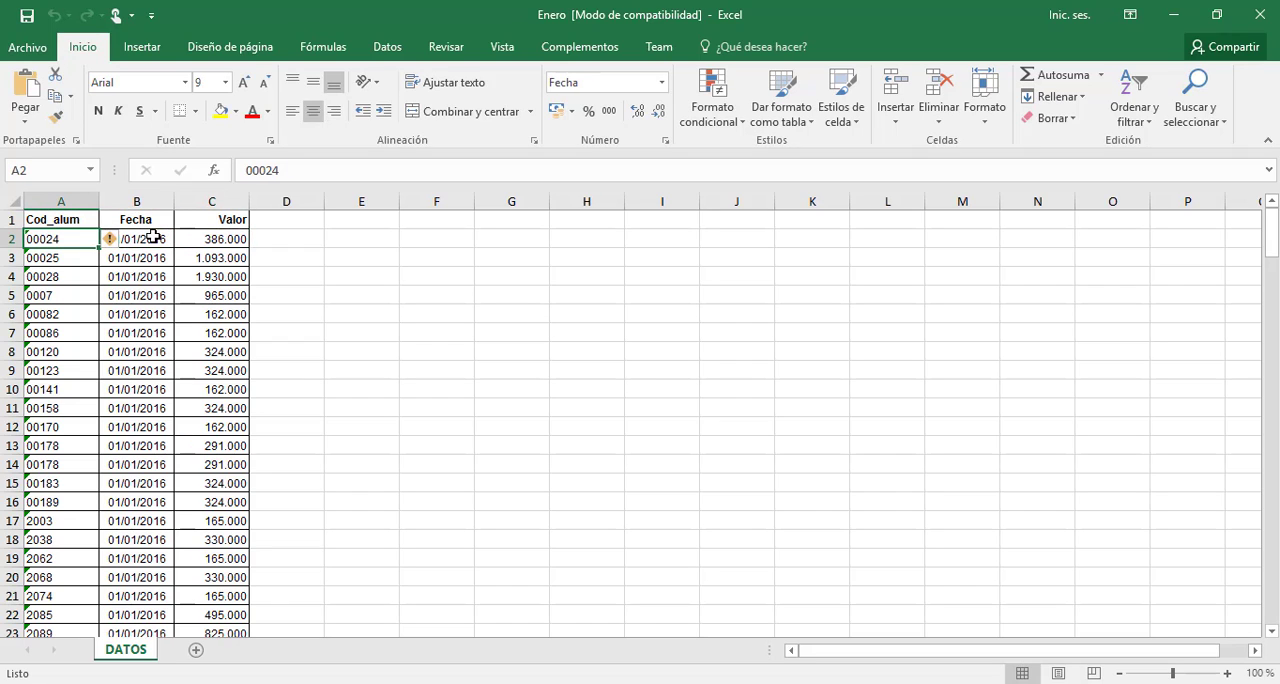
key(Right)
key(Right)
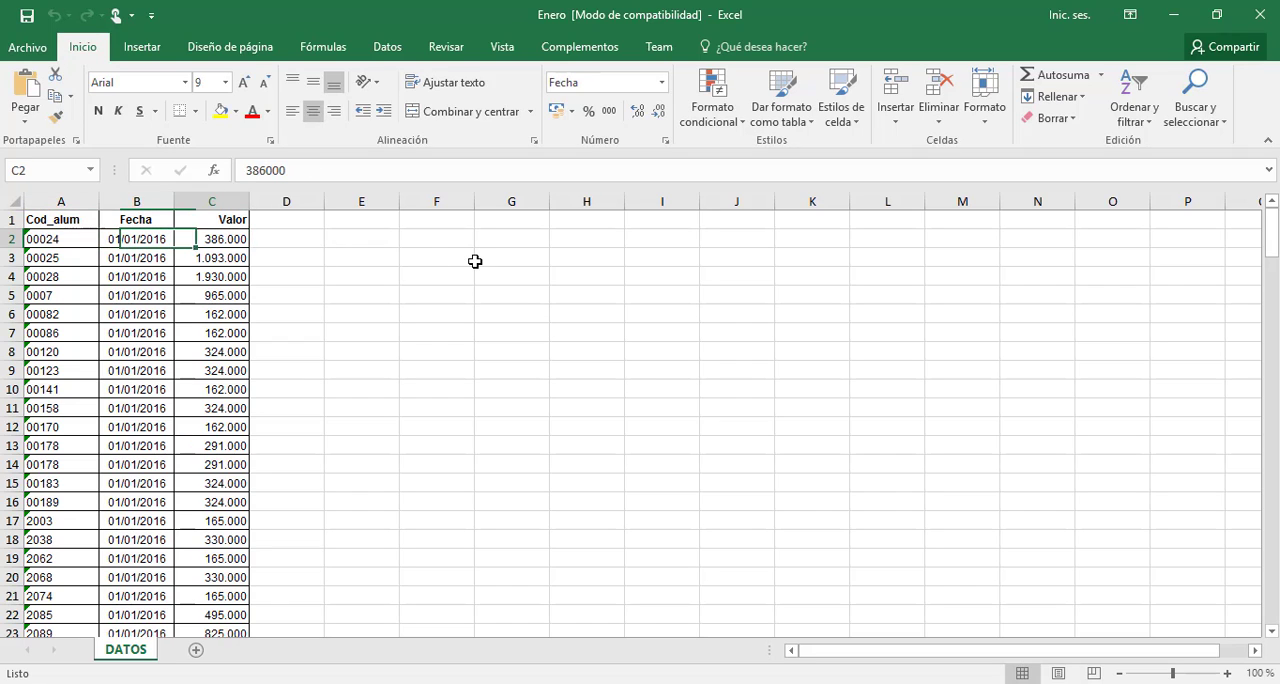
key(Left)
key(Left)
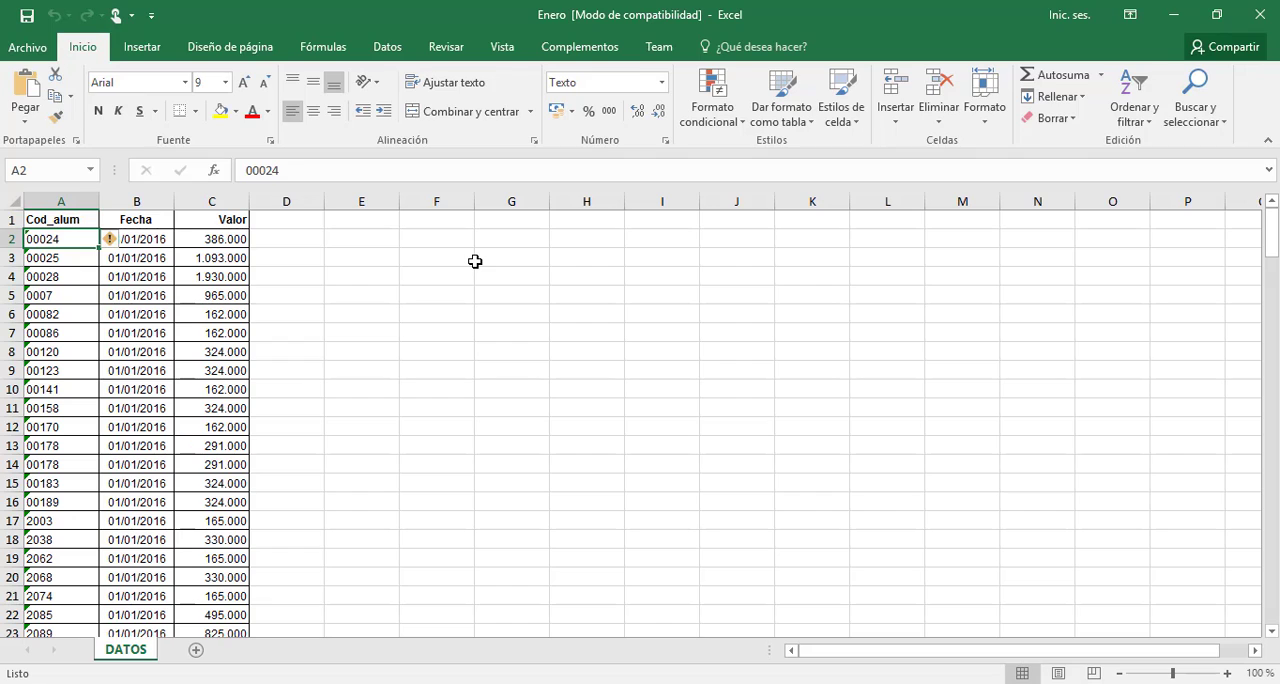
Scan the Cod_alum column for a repeated student code and fill the repeated record in A14:C14 with red
key(Down)
key(Down)
key(Down)
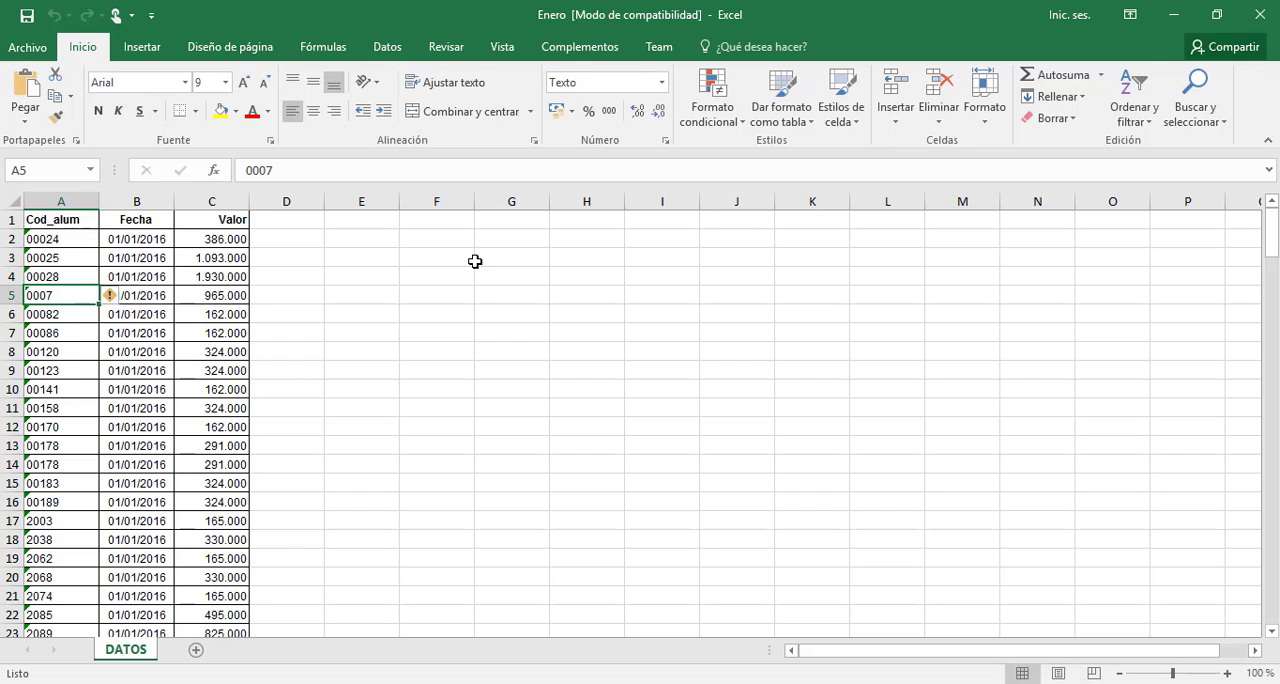
key(Down)
key(Down)
key(Down)
key(Down)
key(Down)
key(Down)
key(Down)
key(Down)
key(Down)
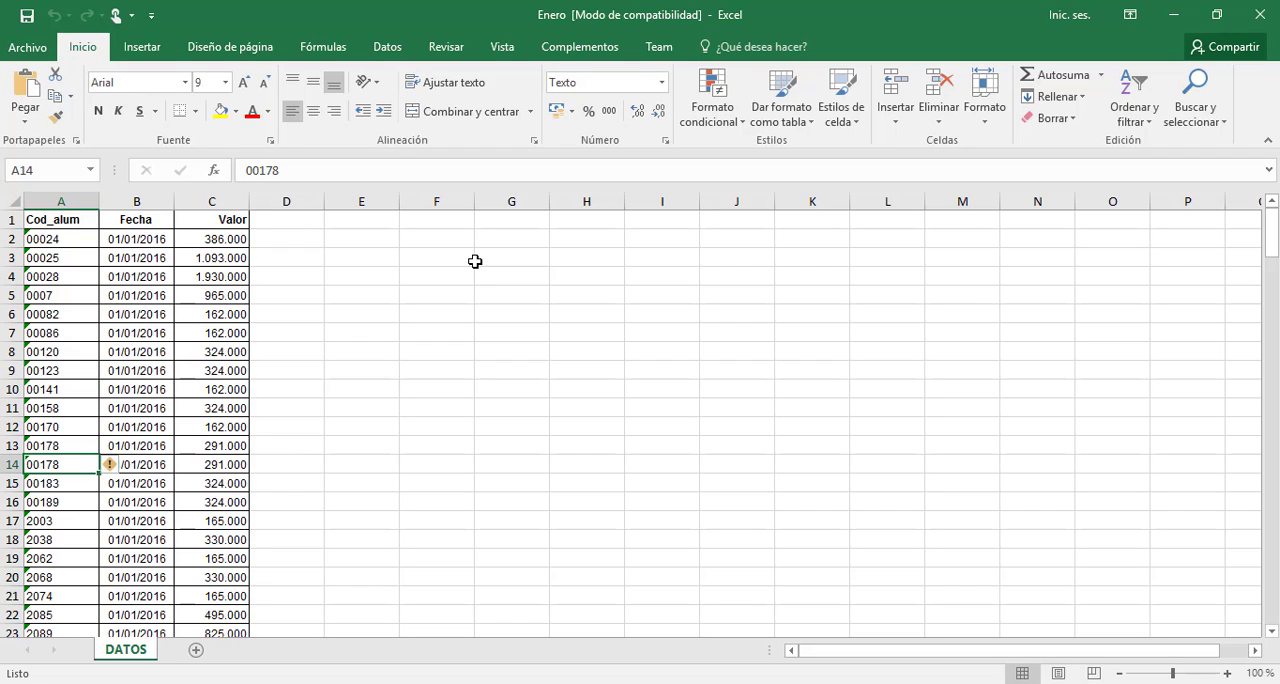
key(shift+Right)
key(shift+Right)
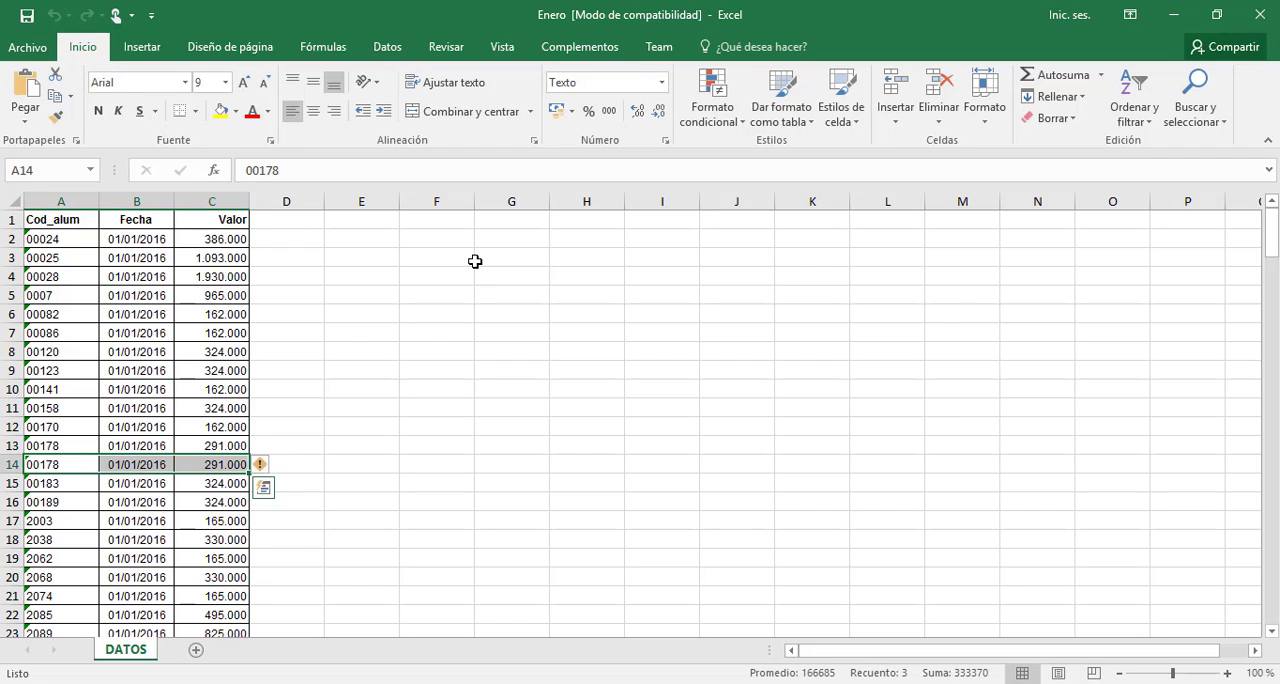
click(237, 112)
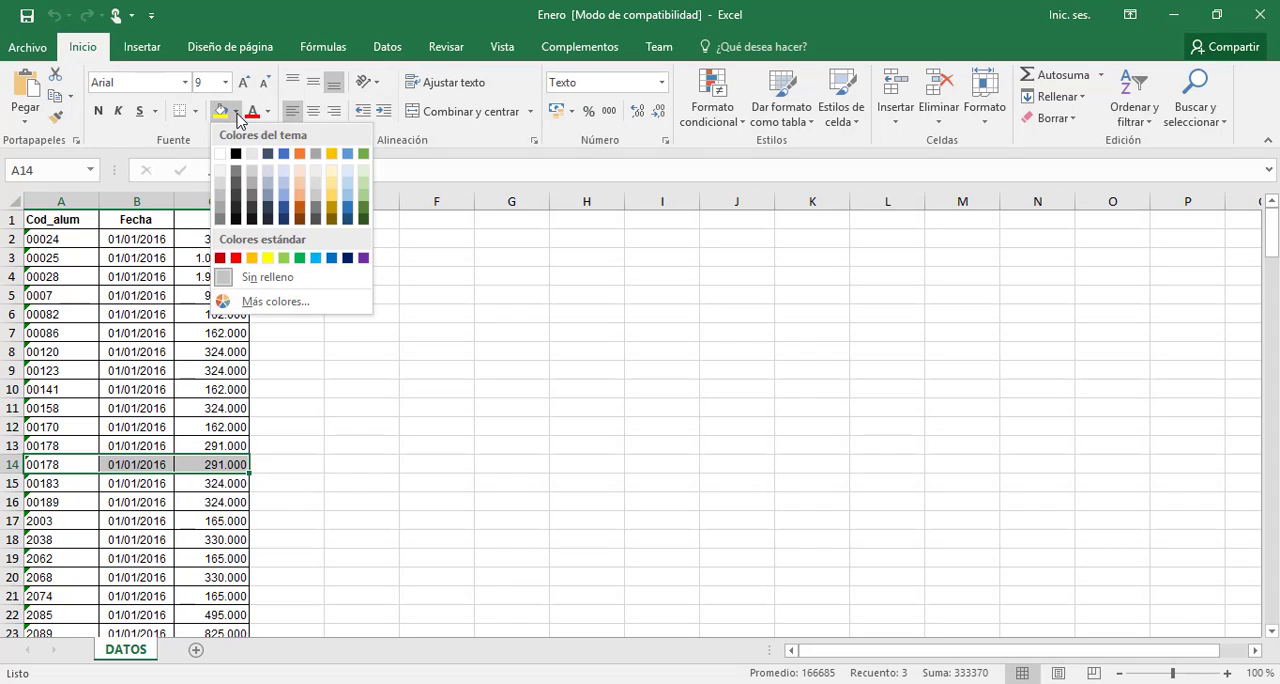
click(236, 259)
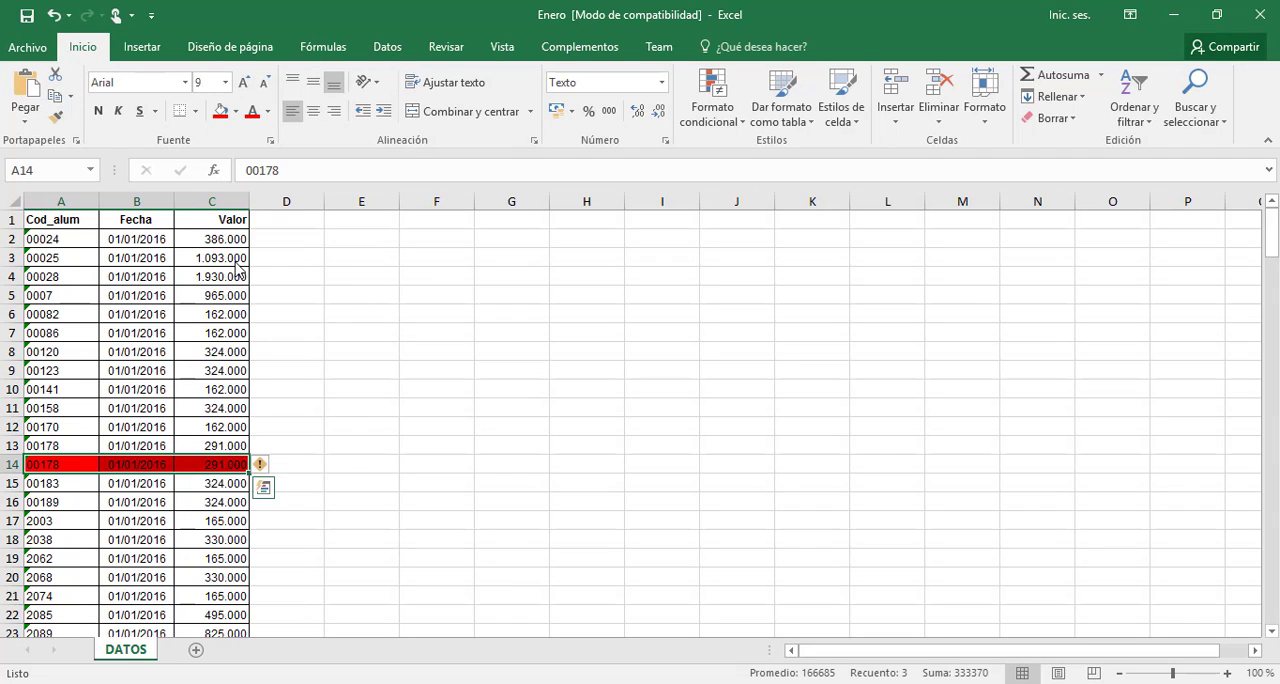
click(283, 462)
Compare the student code, date and value of the records in rows 13 and 14
click(79, 452)
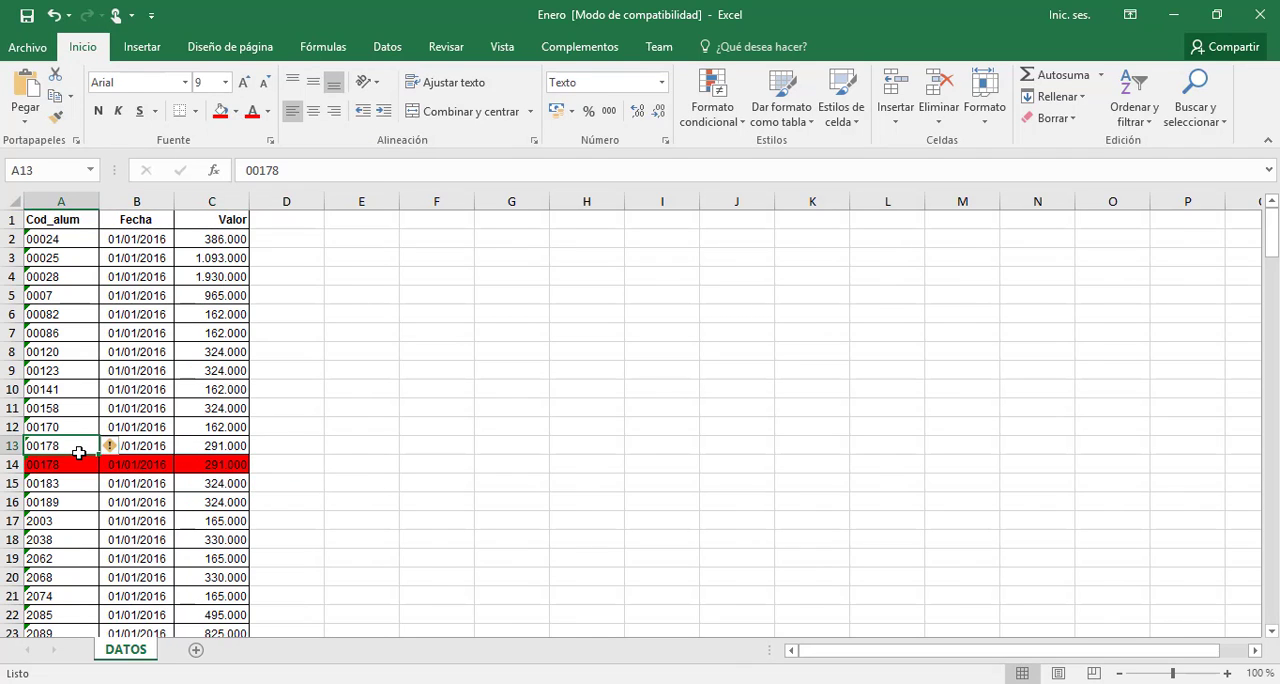
key(Right)
key(Down)
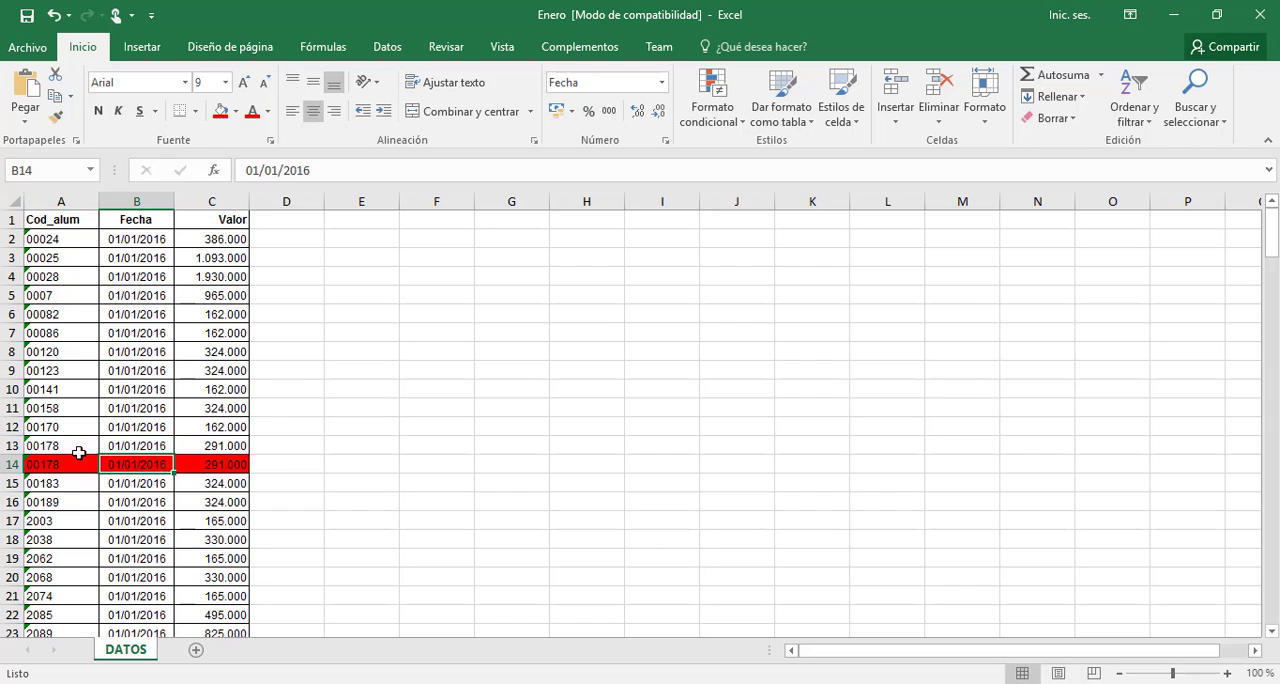
key(Left)
key(Up)
key(Down)
key(Right)
key(Right)
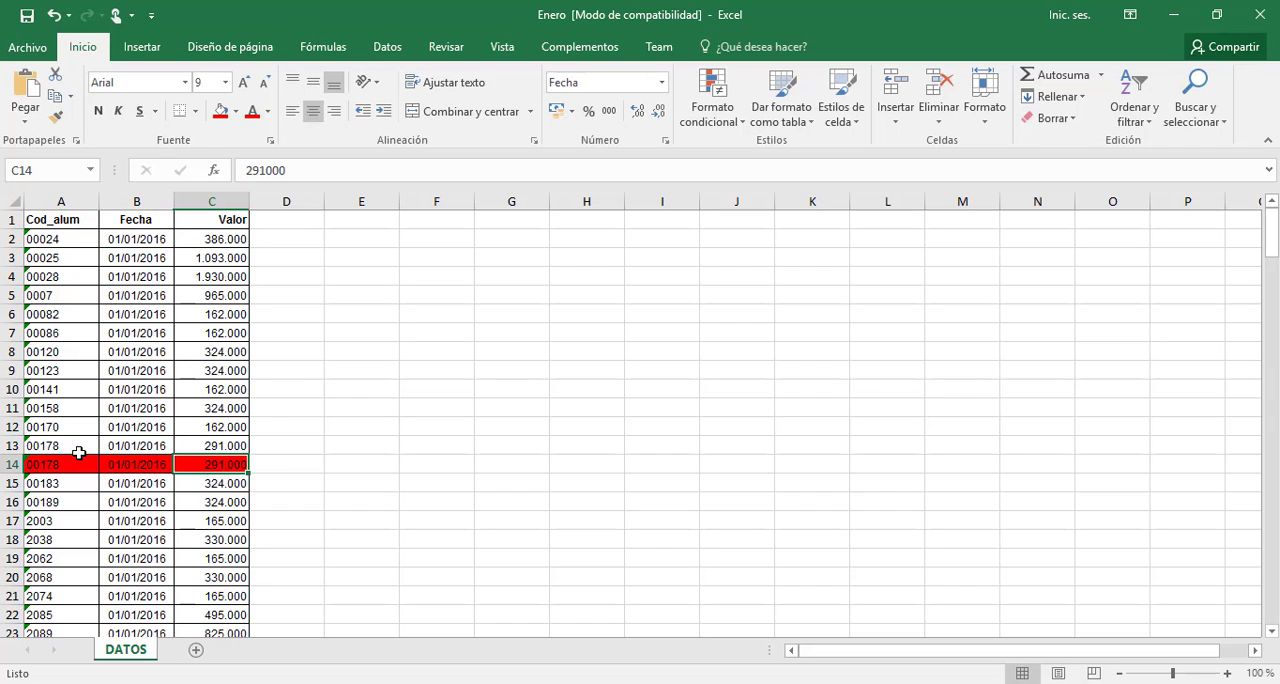
key(Up)
key(Left)
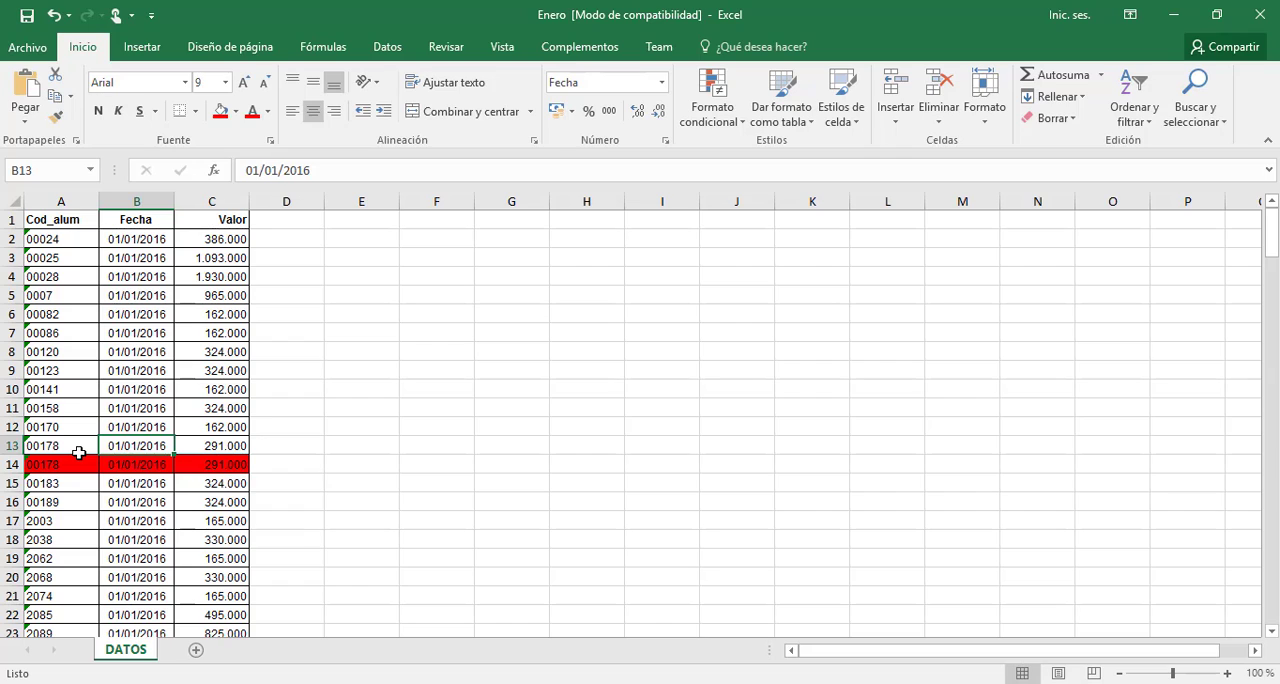
key(Down)
key(Right)
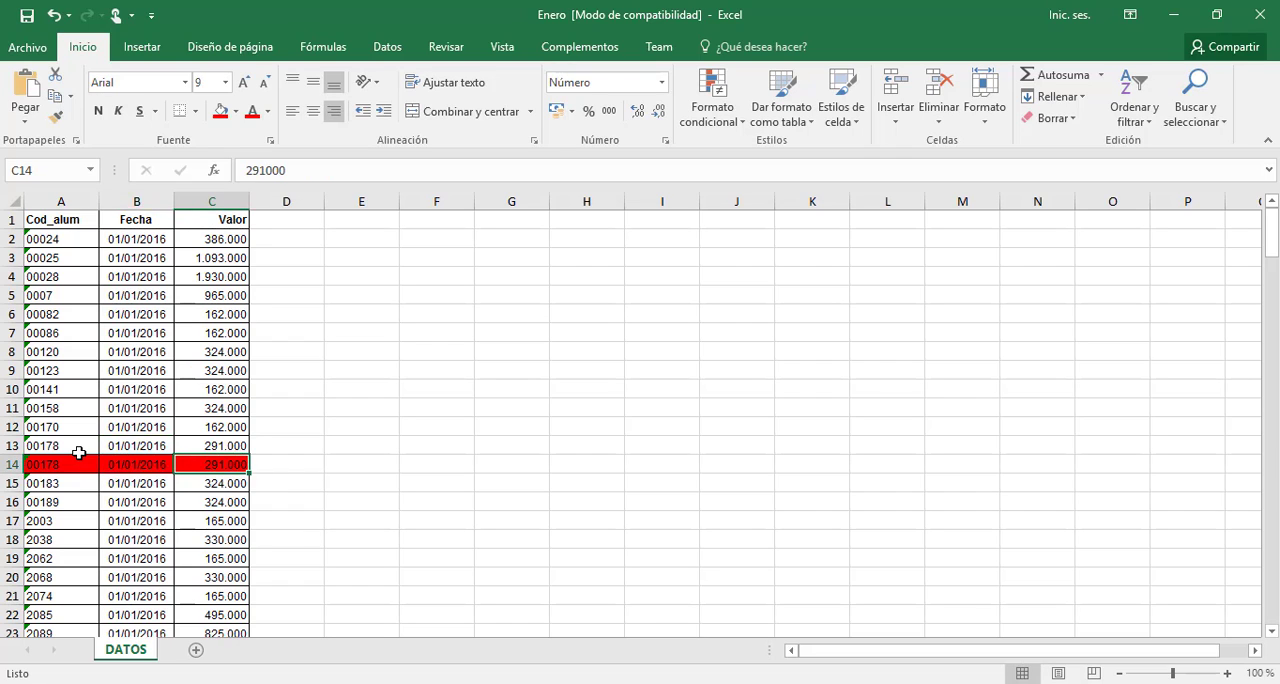
Recheck the code and date cells of rows 13 and 14, and compare the Valor amounts in C13 and C14
key(Left)
key(Left)
key(Right)
key(Up)
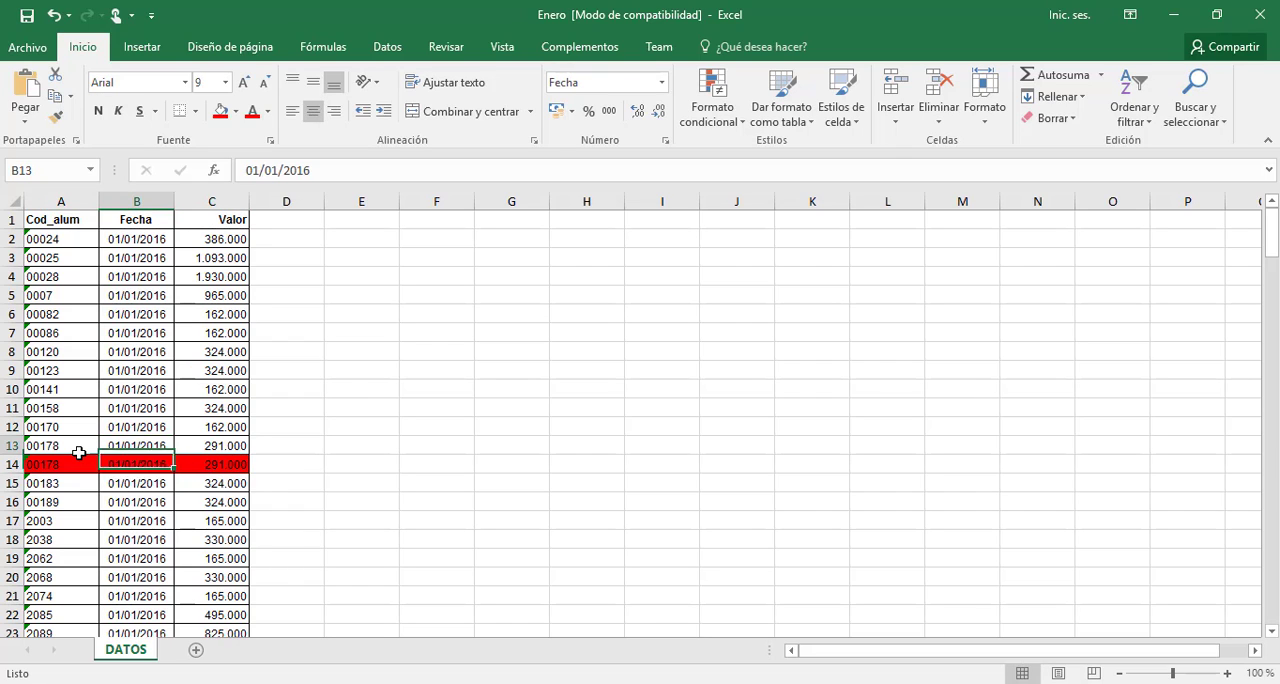
key(Left)
key(Right)
key(Right)
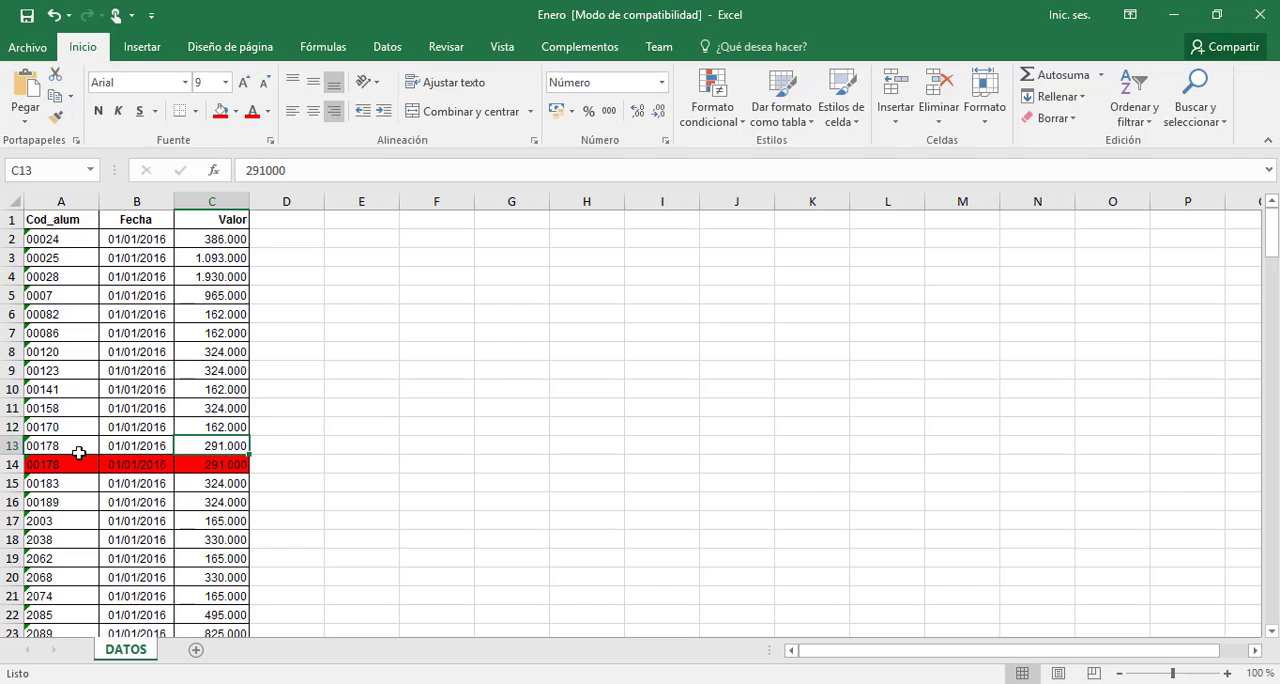
key(Down)
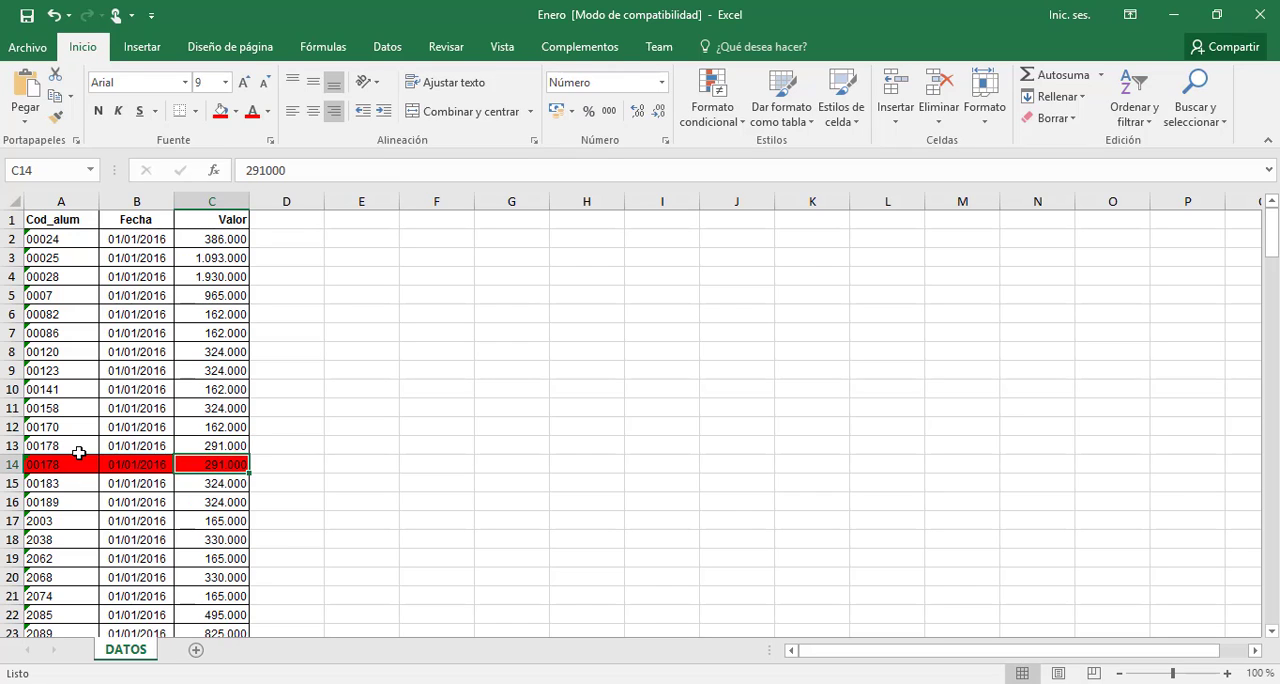
key(Right)
key(Up)
key(Left)
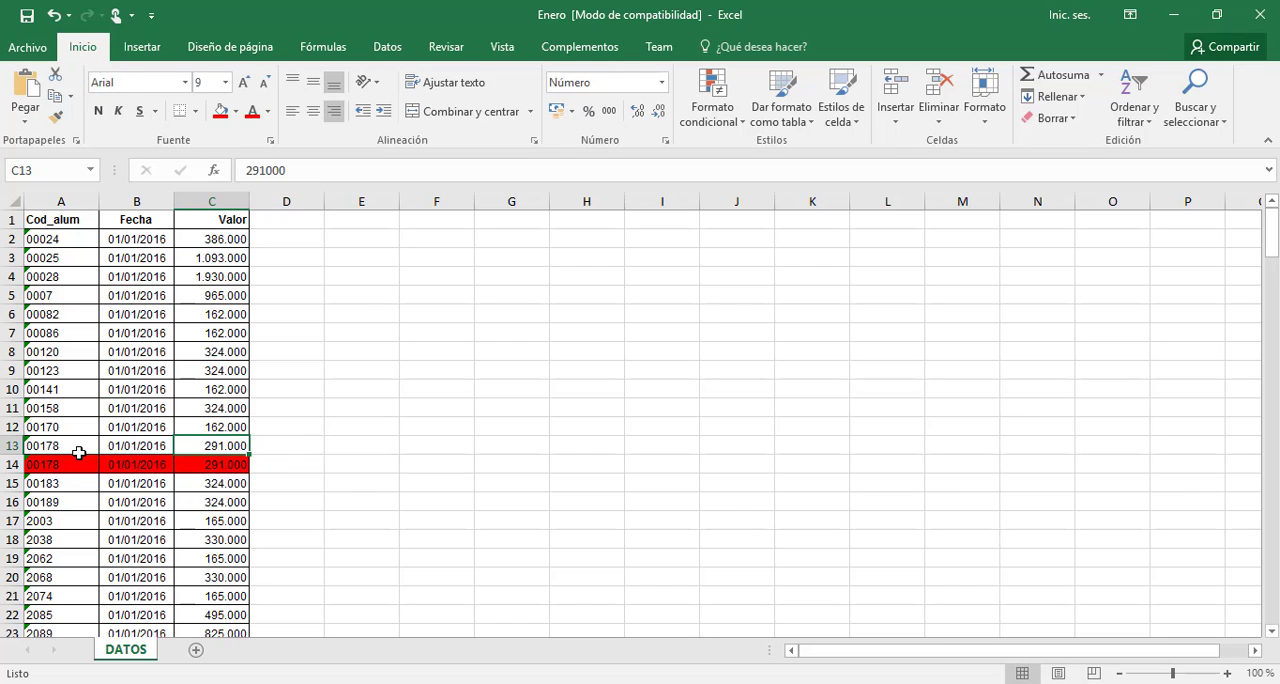
key(Right)
key(Down)
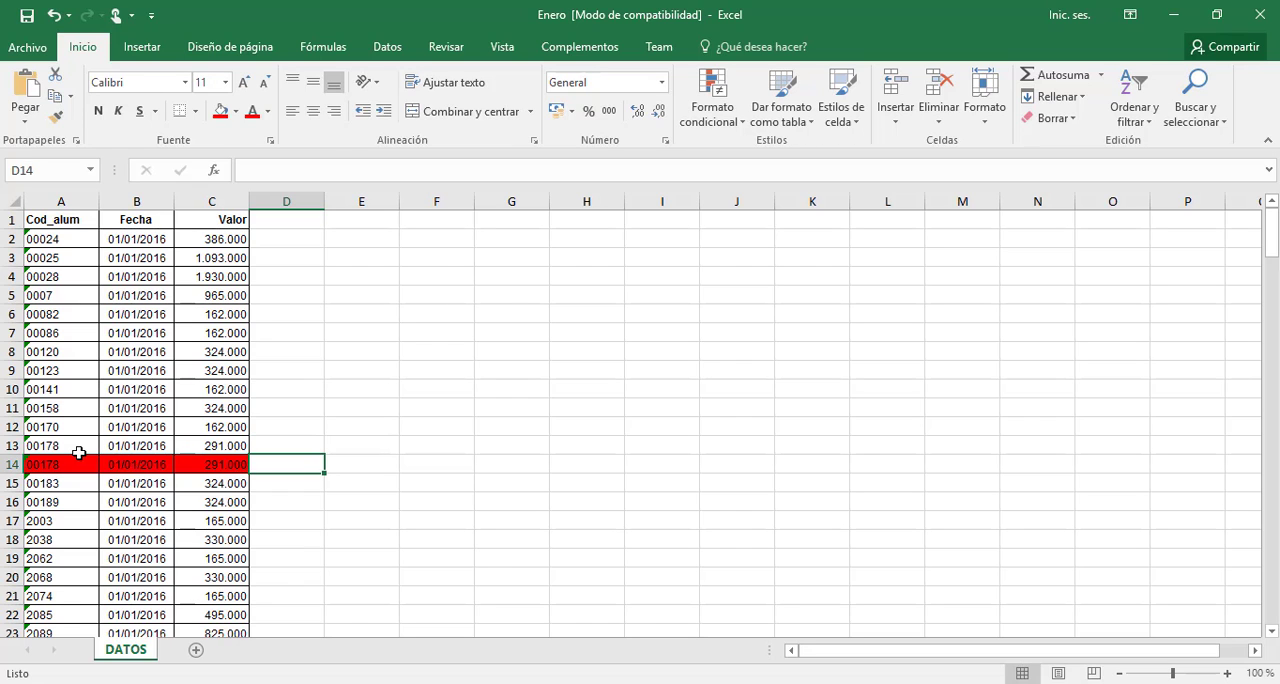
Switch to the Calculator, add 291000 and 291000, and return to the workbook
click(480, 683)
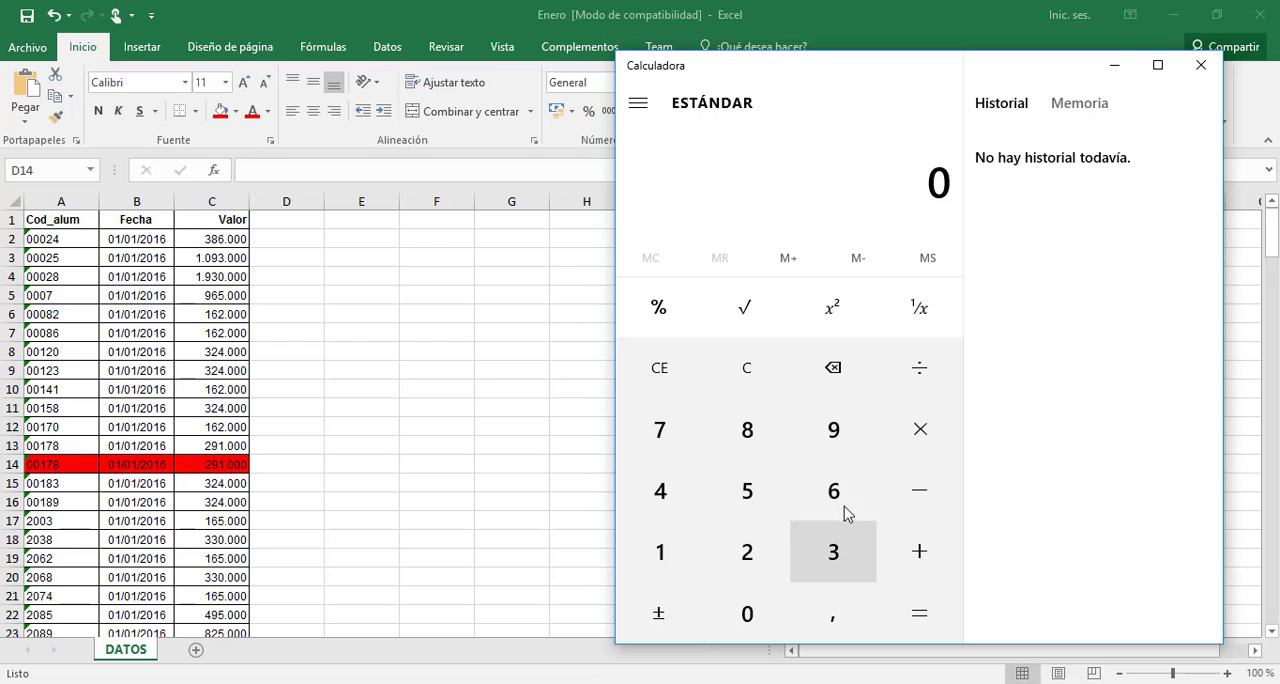
click(750, 554)
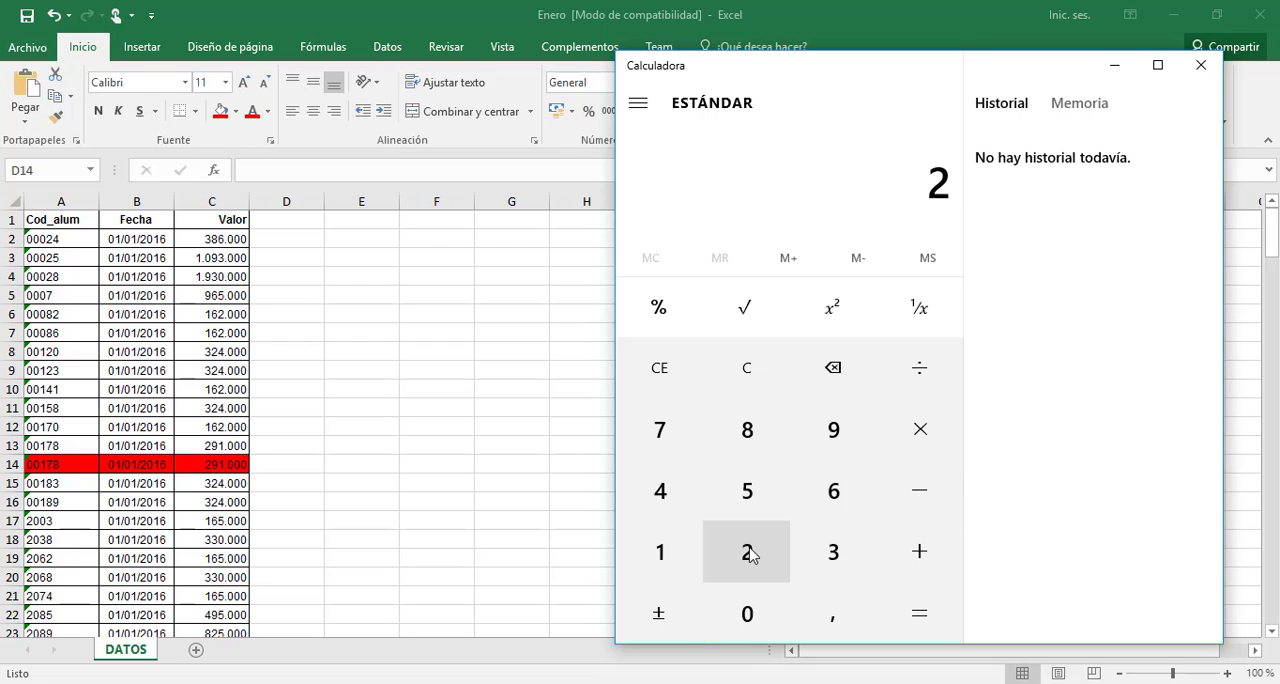
click(843, 449)
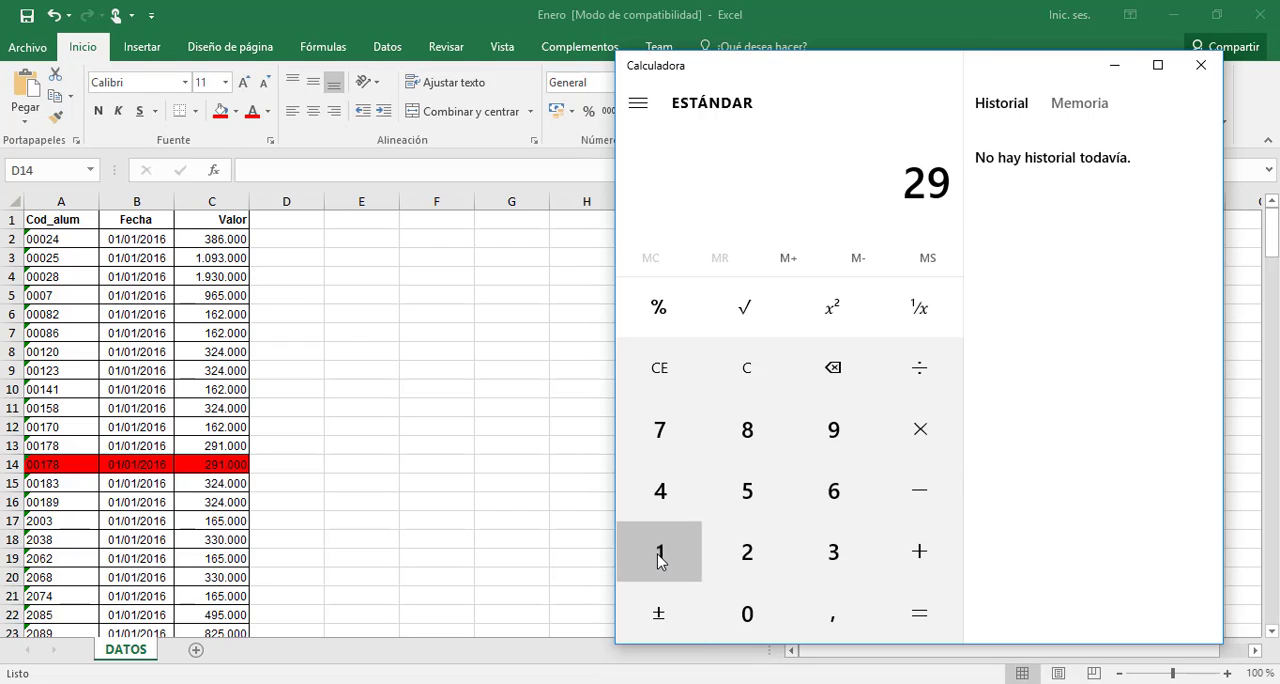
click(663, 552)
click(747, 618)
click(747, 618)
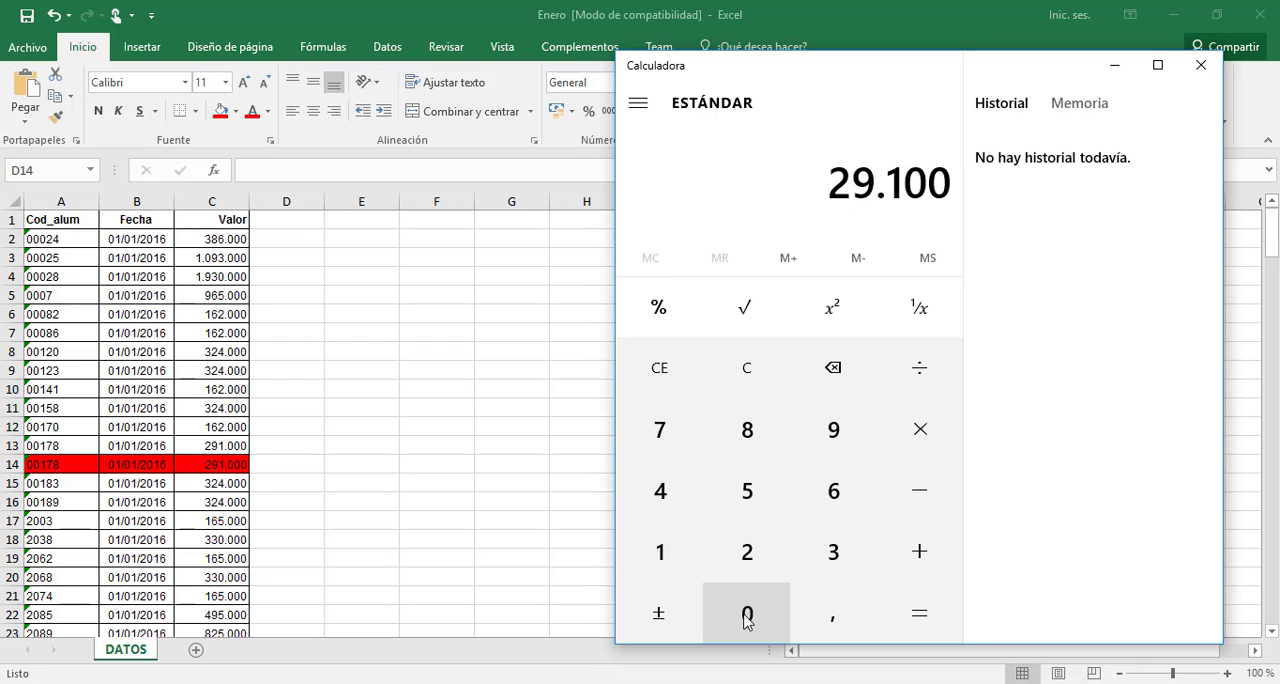
click(747, 618)
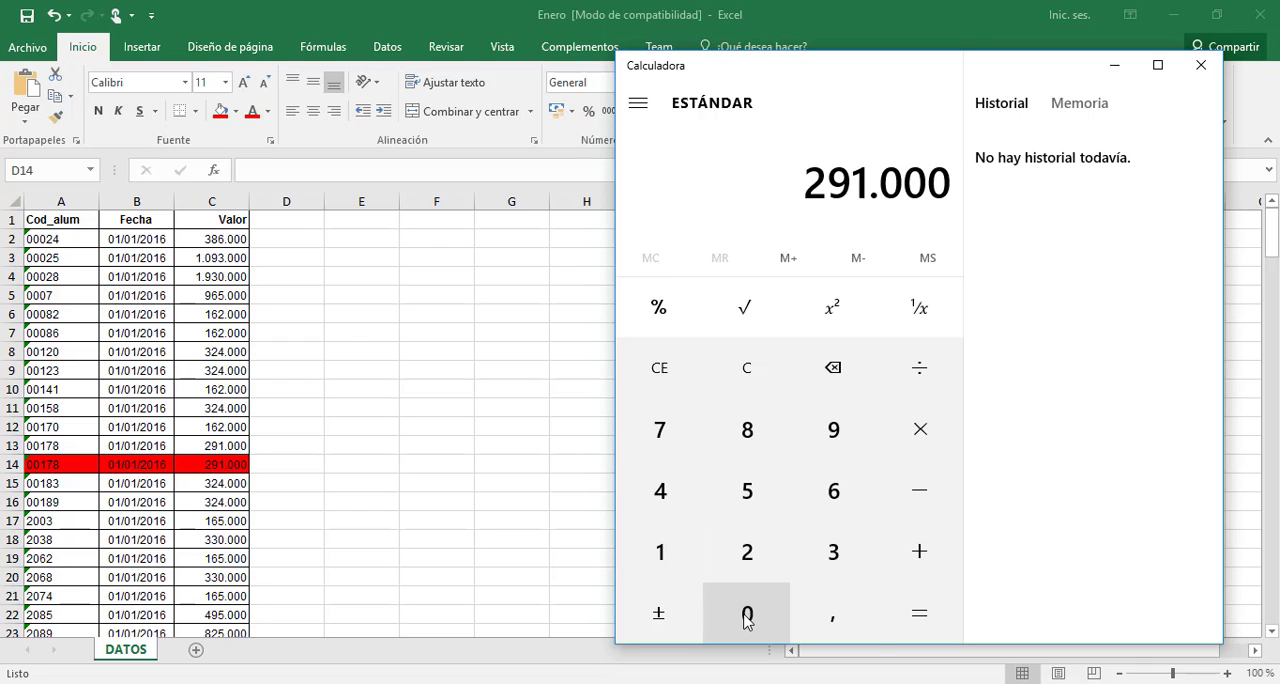
click(909, 568)
click(748, 568)
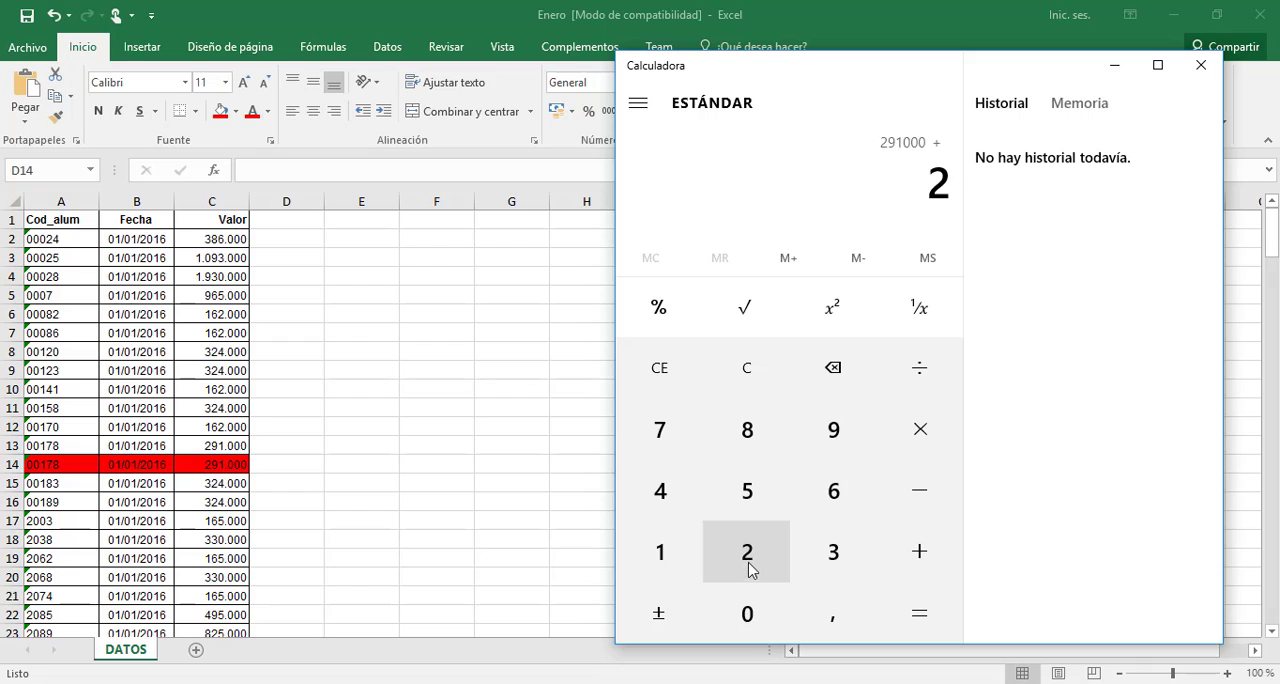
click(834, 446)
click(663, 552)
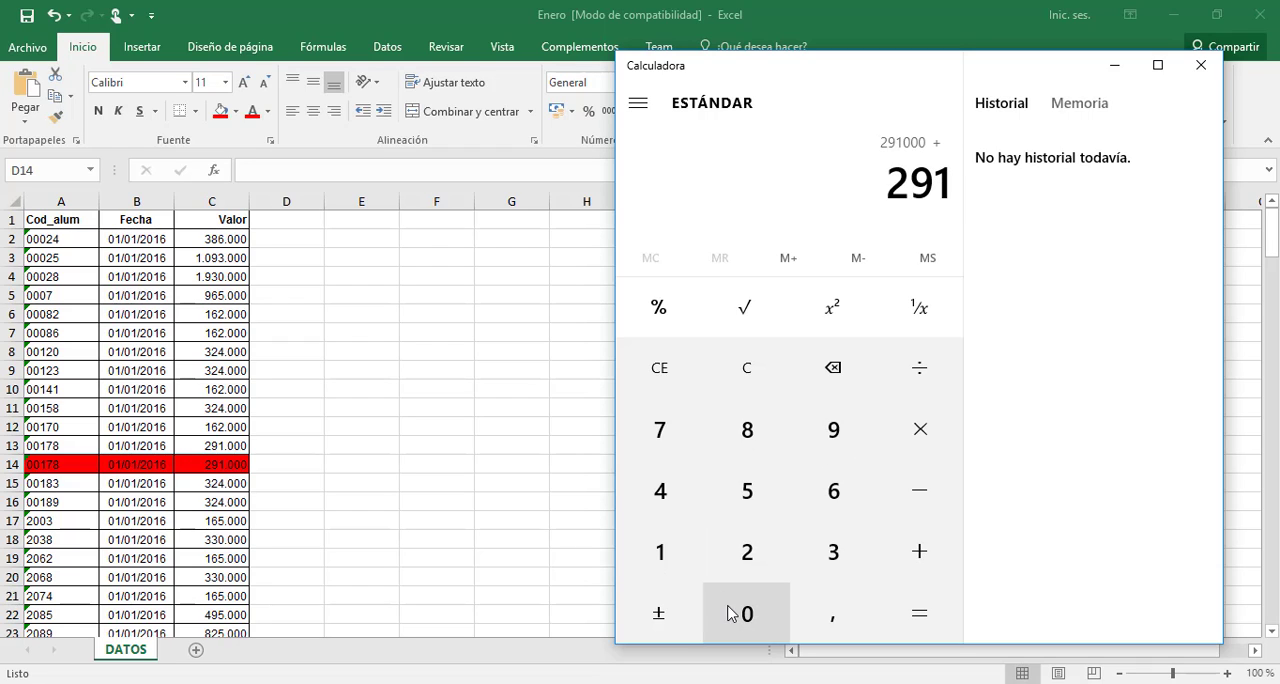
click(736, 616)
double_click(736, 616)
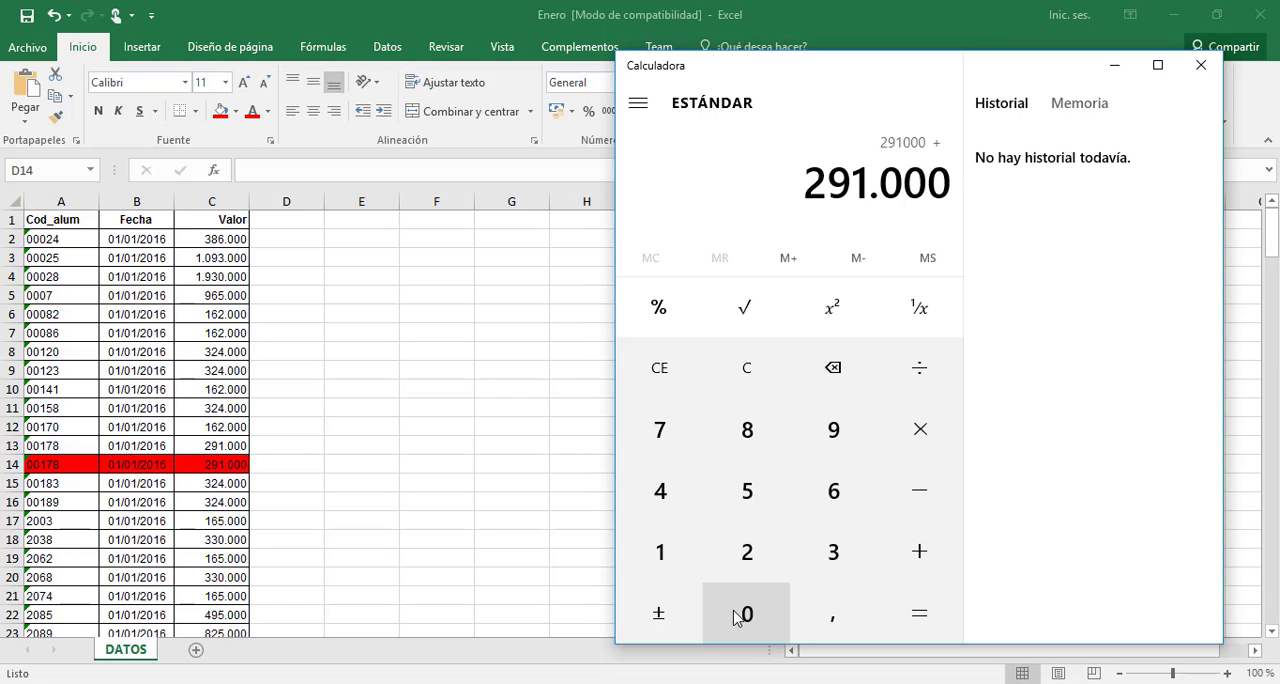
click(929, 636)
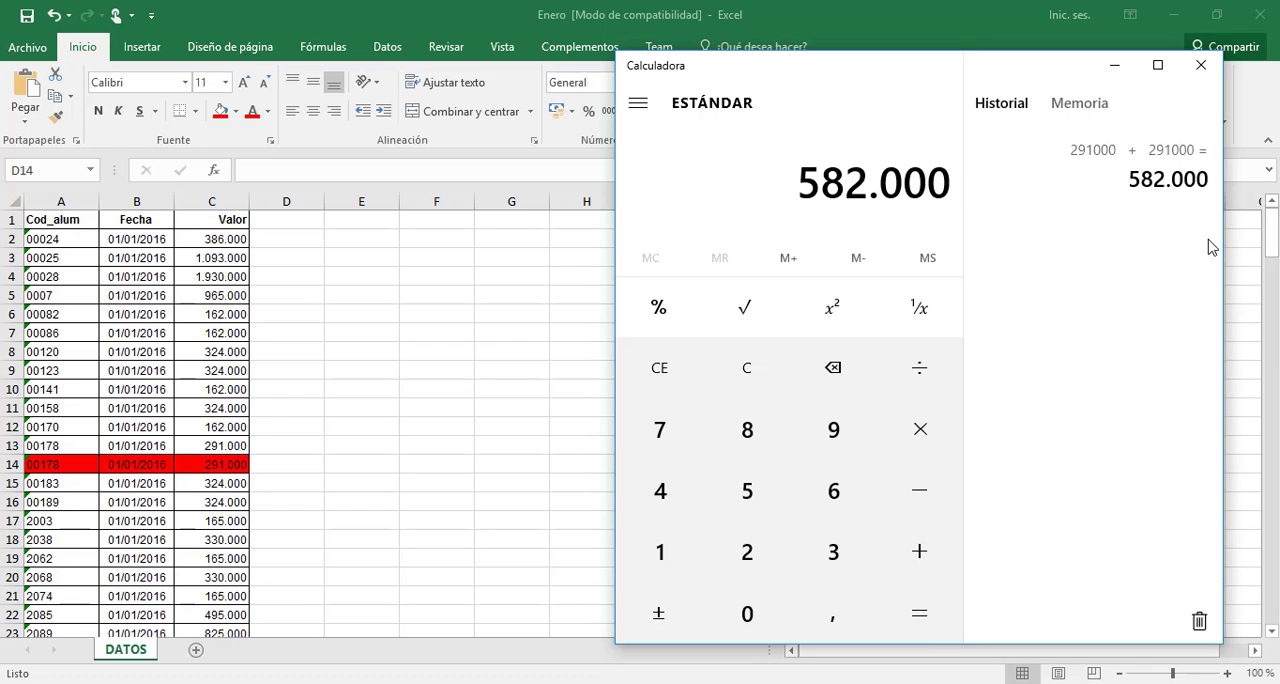
click(1115, 68)
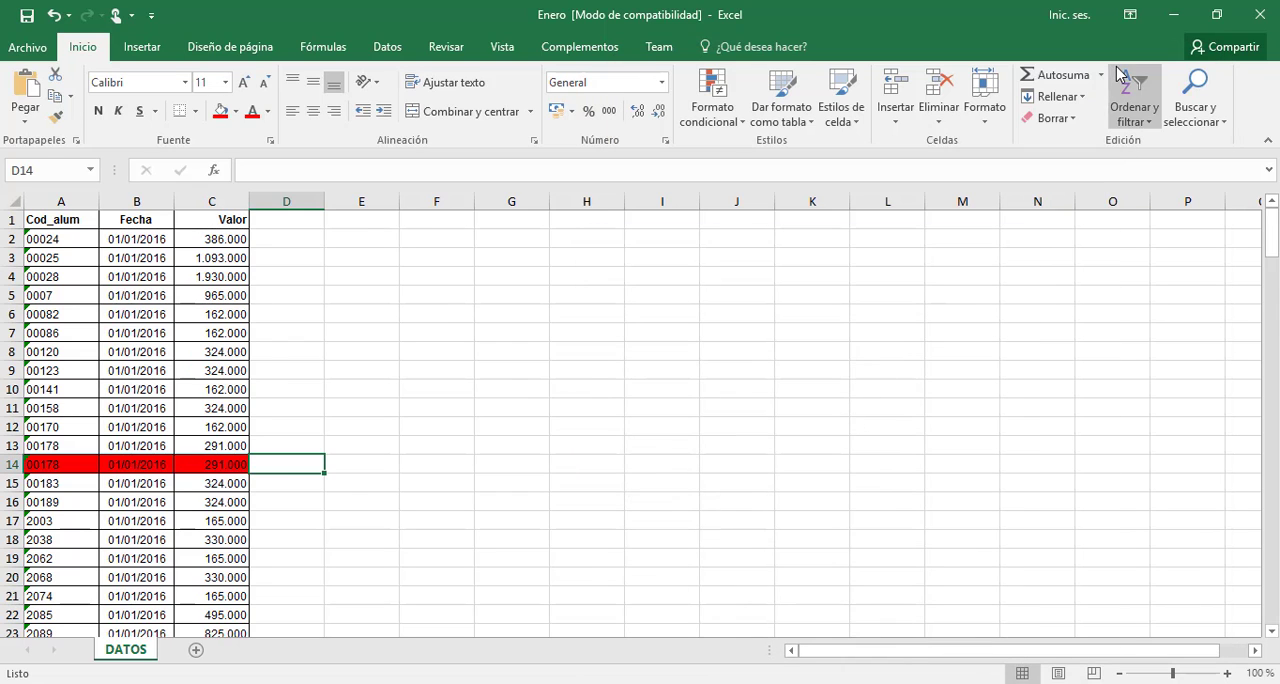
Set the Valor in C13 to the combined amount, 582000
click(216, 450)
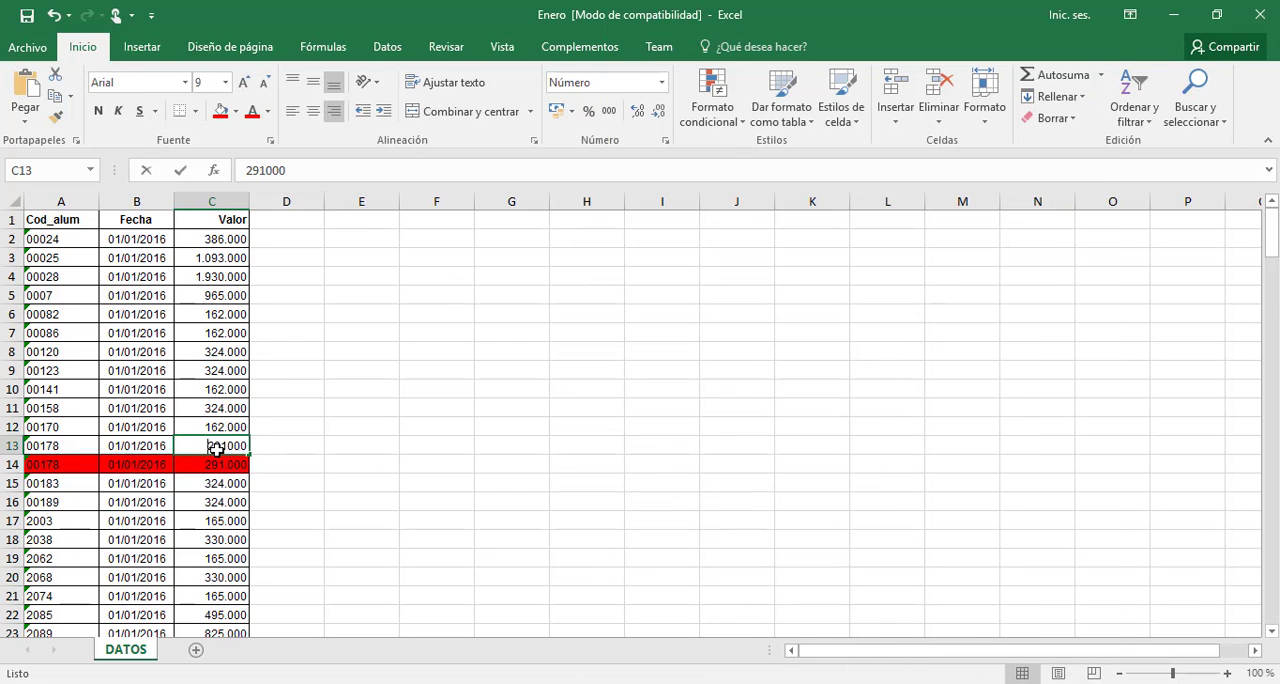
text(582000)
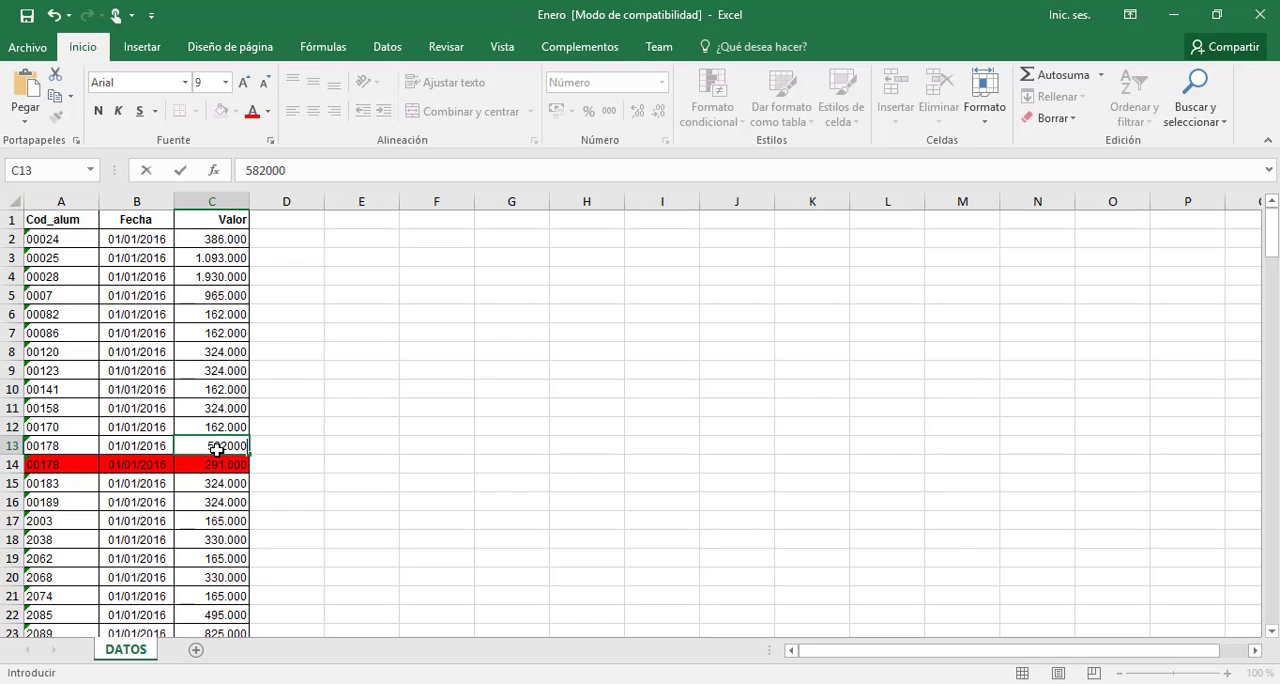
key(Return)
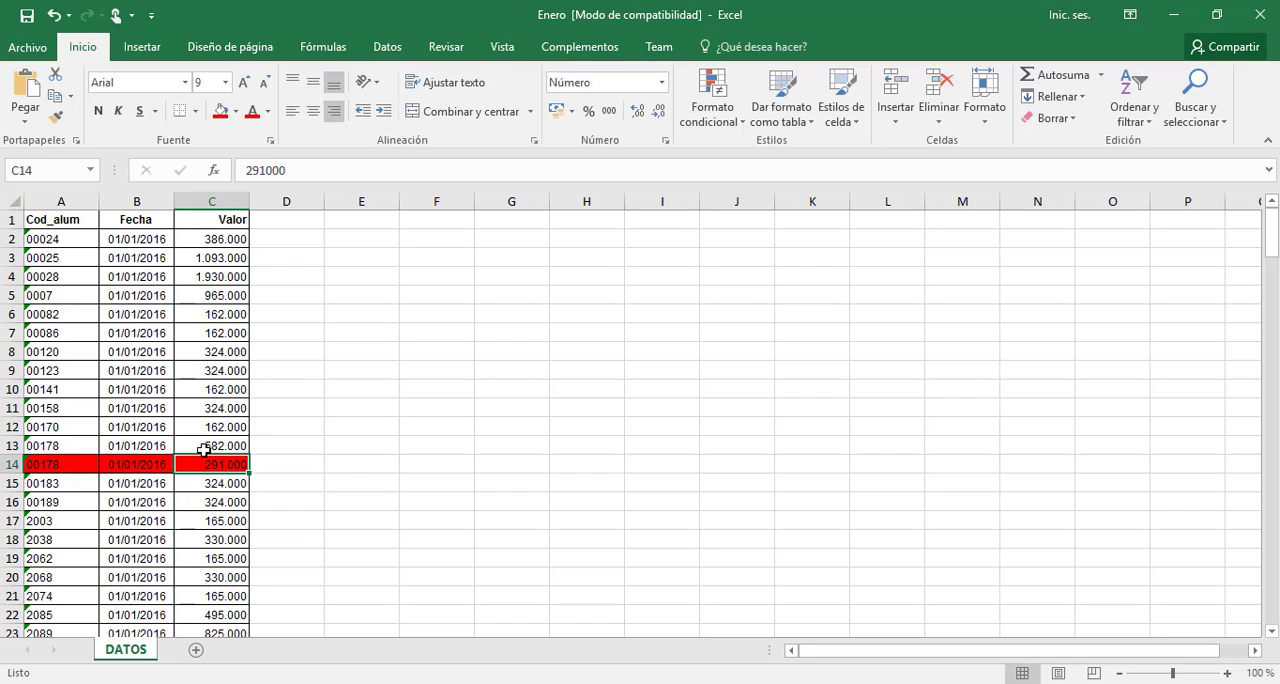
Delete the duplicate record in row 14 and select the combined value in C13
click(12, 464)
right_click(12, 464)
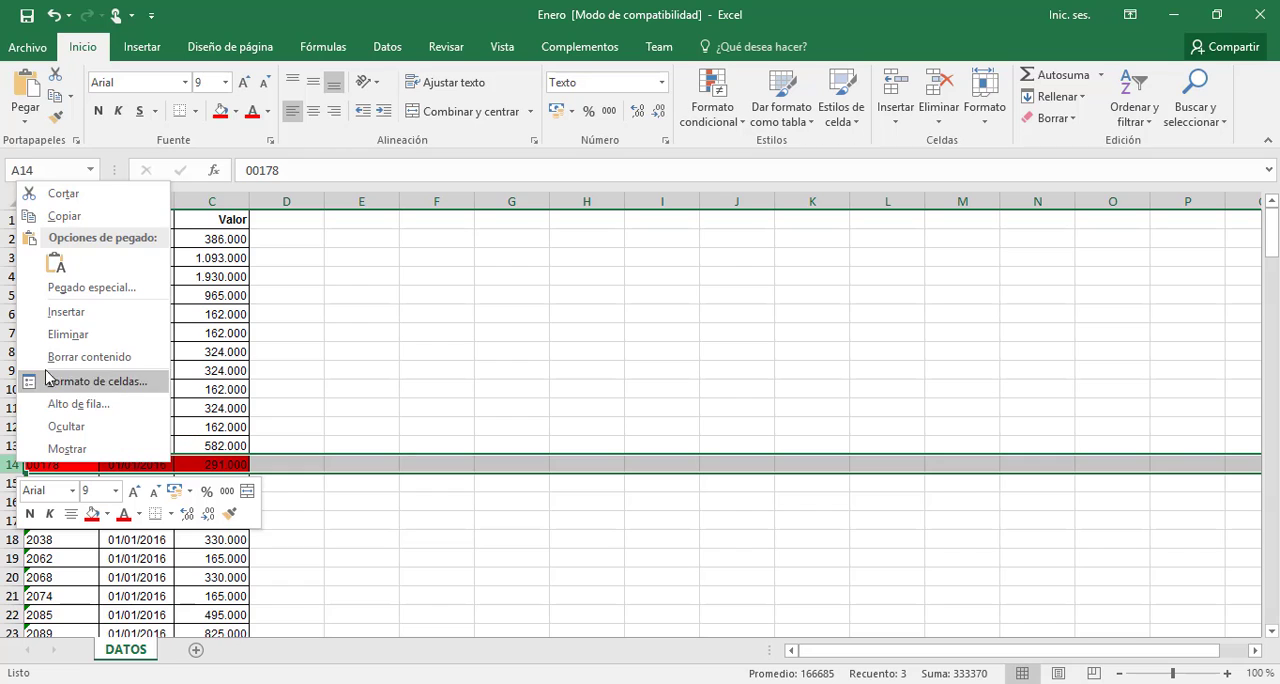
click(68, 336)
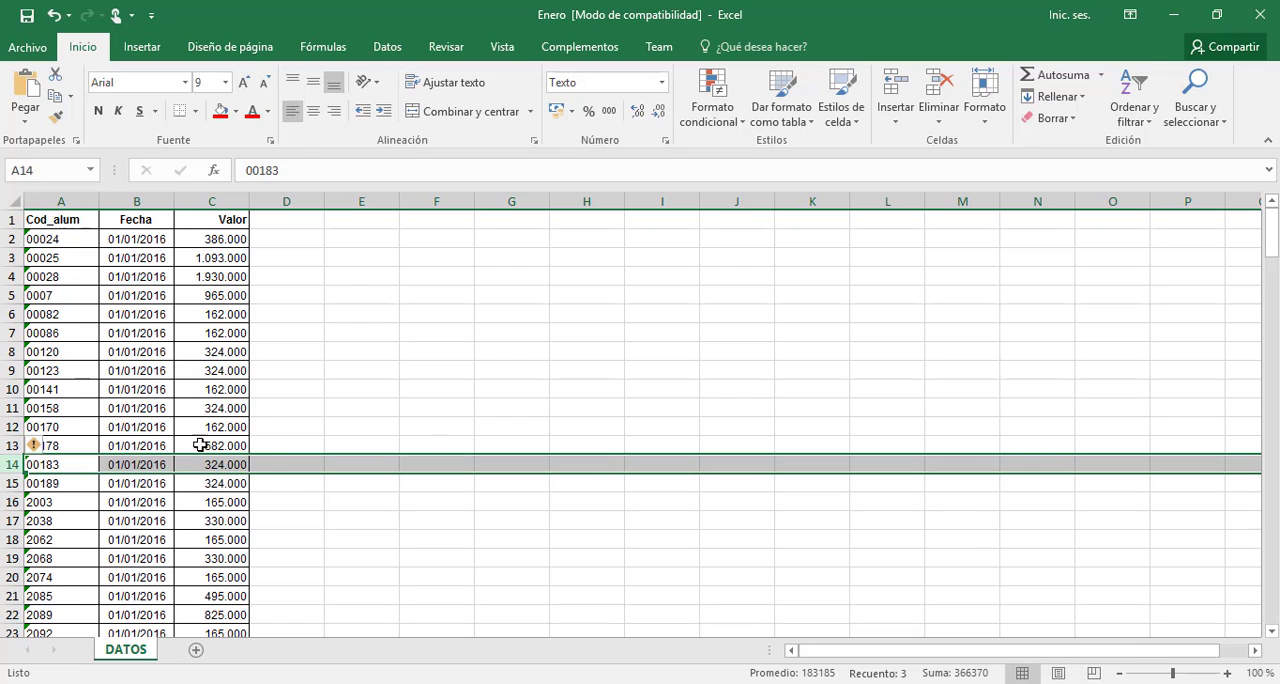
click(238, 447)
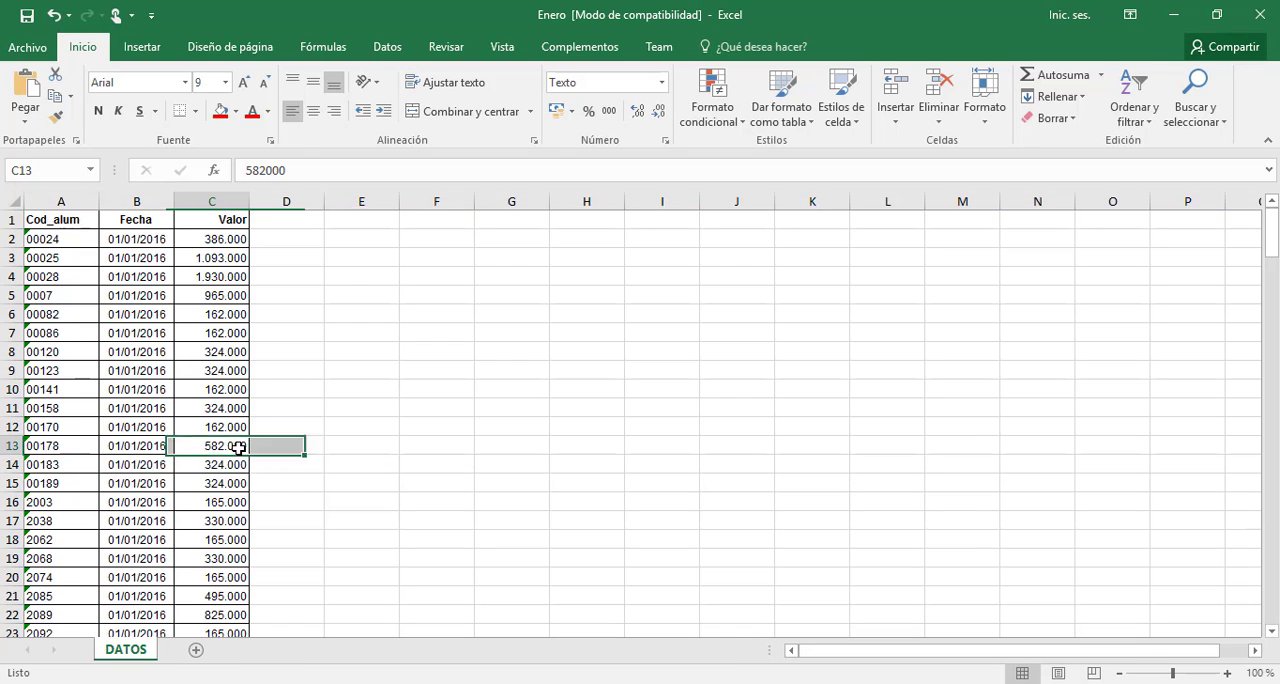
Look down the Fecha and Cod_alum columns below row 13 to review the remaining records, continuing into those dated 02/01/2016
key(Left)
key(Down)
key(Down)
key(Down)
key(Down)
key(Down)
key(Down)
key(Down)
key(Down)
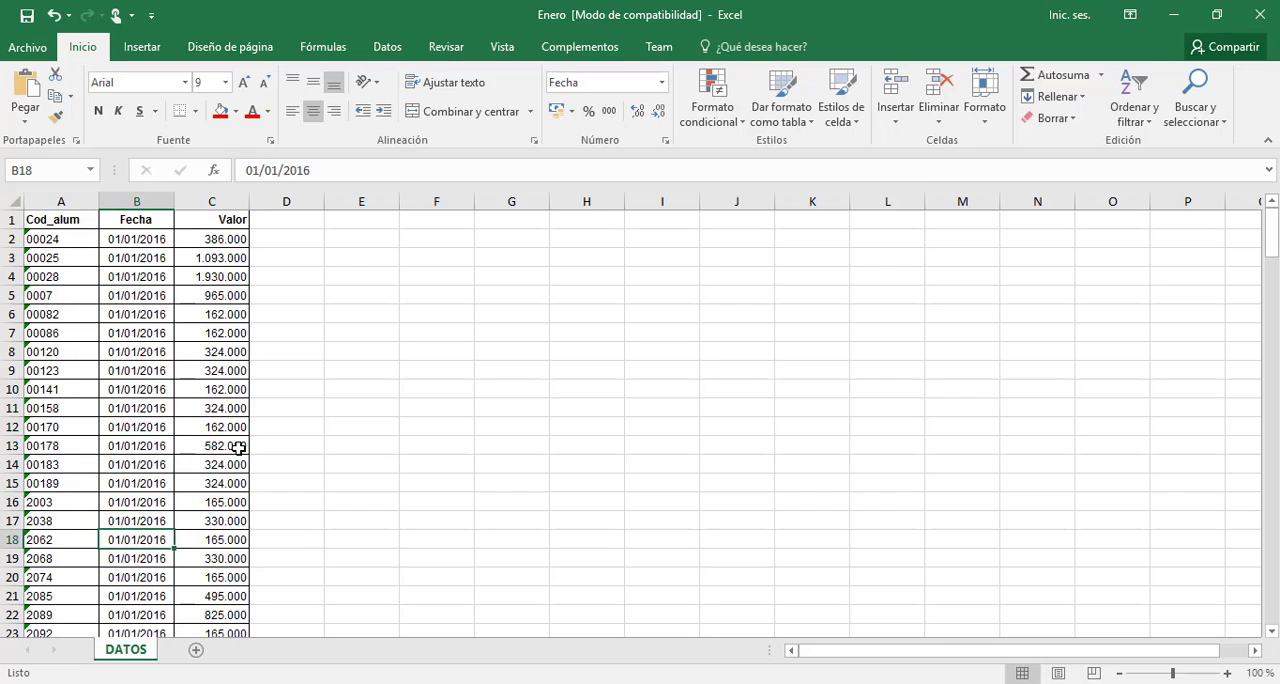
key(Left)
key(Down)
key(Down)
key(Down)
key(Down)
key(Down)
key(Down)
key(Down)
key(Down)
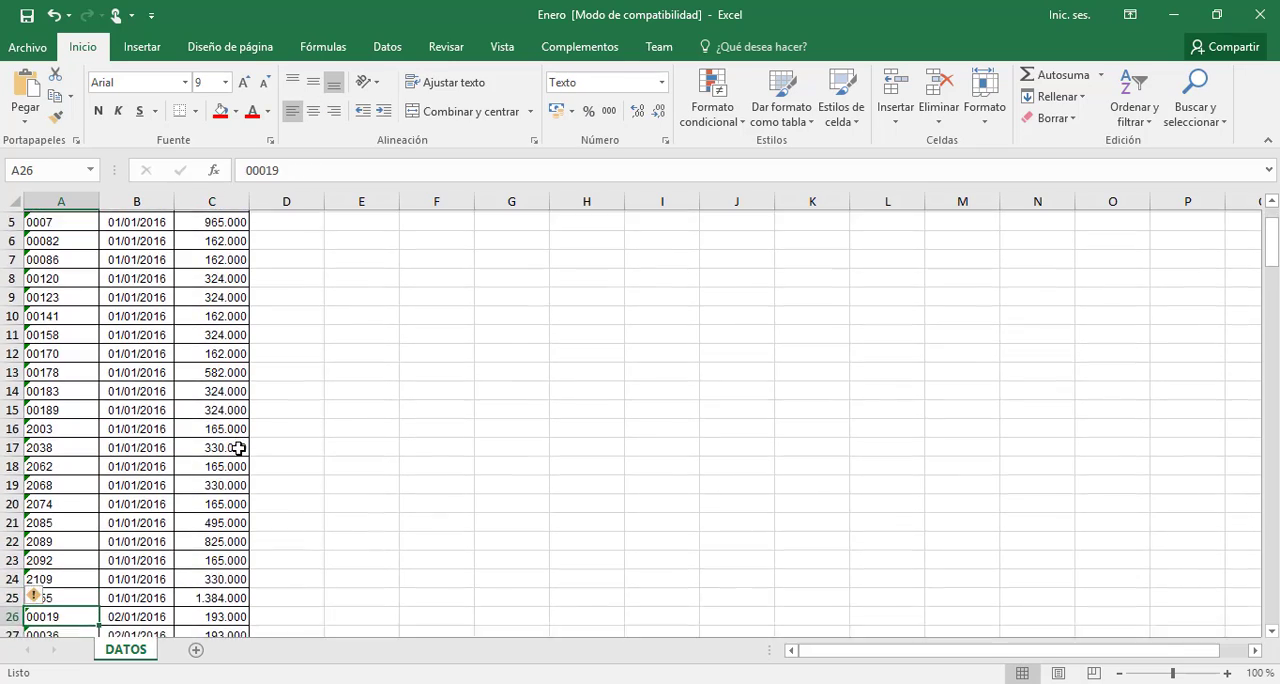
key(Down)
key(Down)
key(Down)
Review the dates back up the Fecha column to its heading in B1
key(Right)
key(Up)
key(Up)
key(Up)
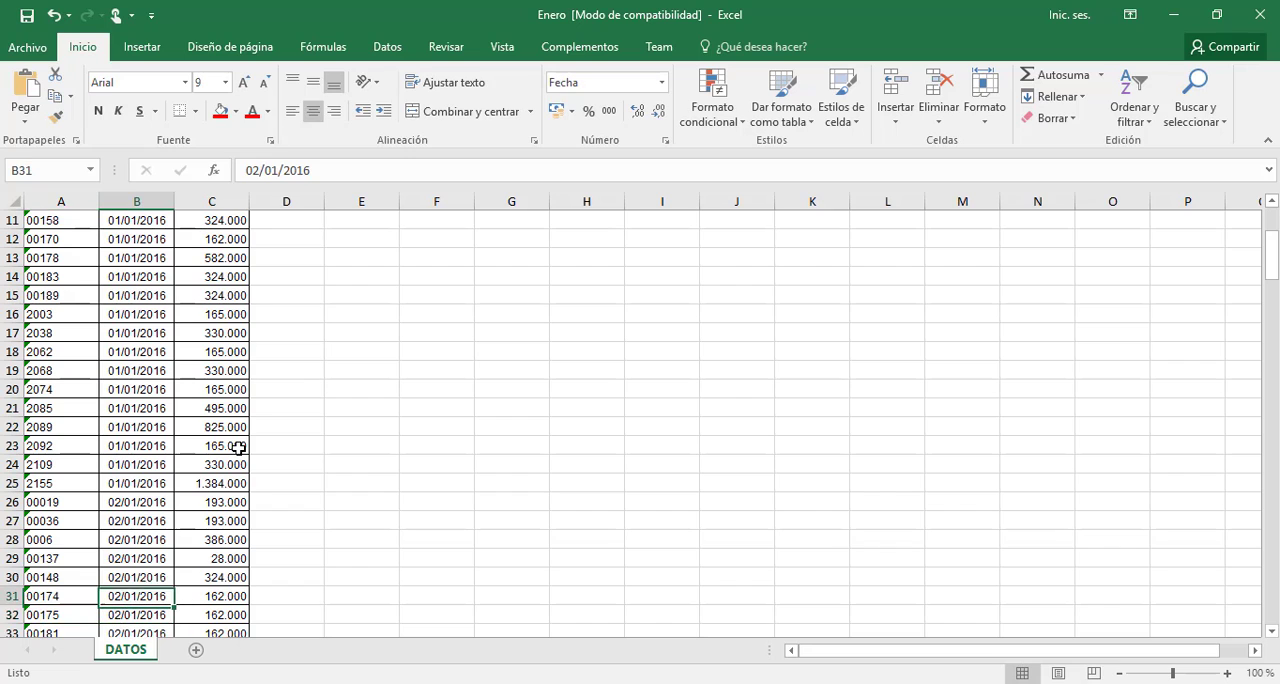
key(Up)
key(Up)
key(Up)
key(Up)
key(Up)
key(Up)
key(Up)
key(Up)
key(Up)
key(Up)
key(Up)
key(Up)
key(Up)
key(Up)
key(Up)
key(Up)
key(Up)
key(Up)
key(Up)
key(Up)
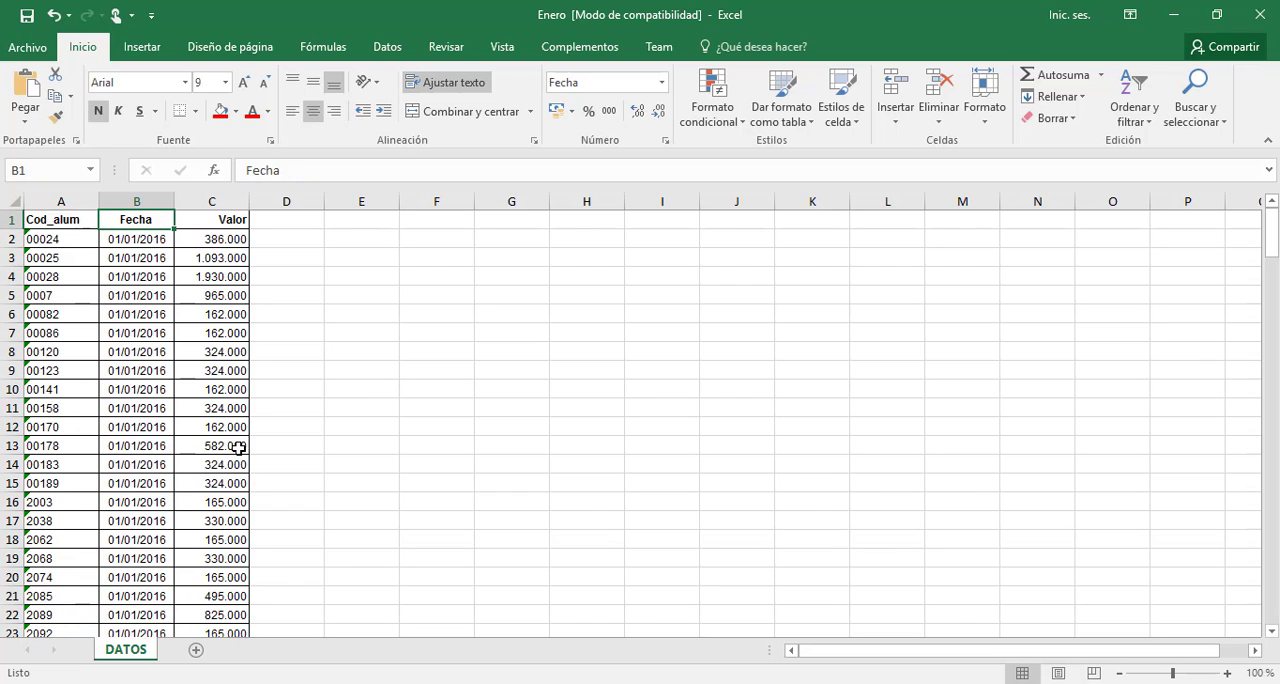
Review the Cod_alum, Fecha and Valor columns and the first record's code and date in row 2
key(Left)
key(Right)
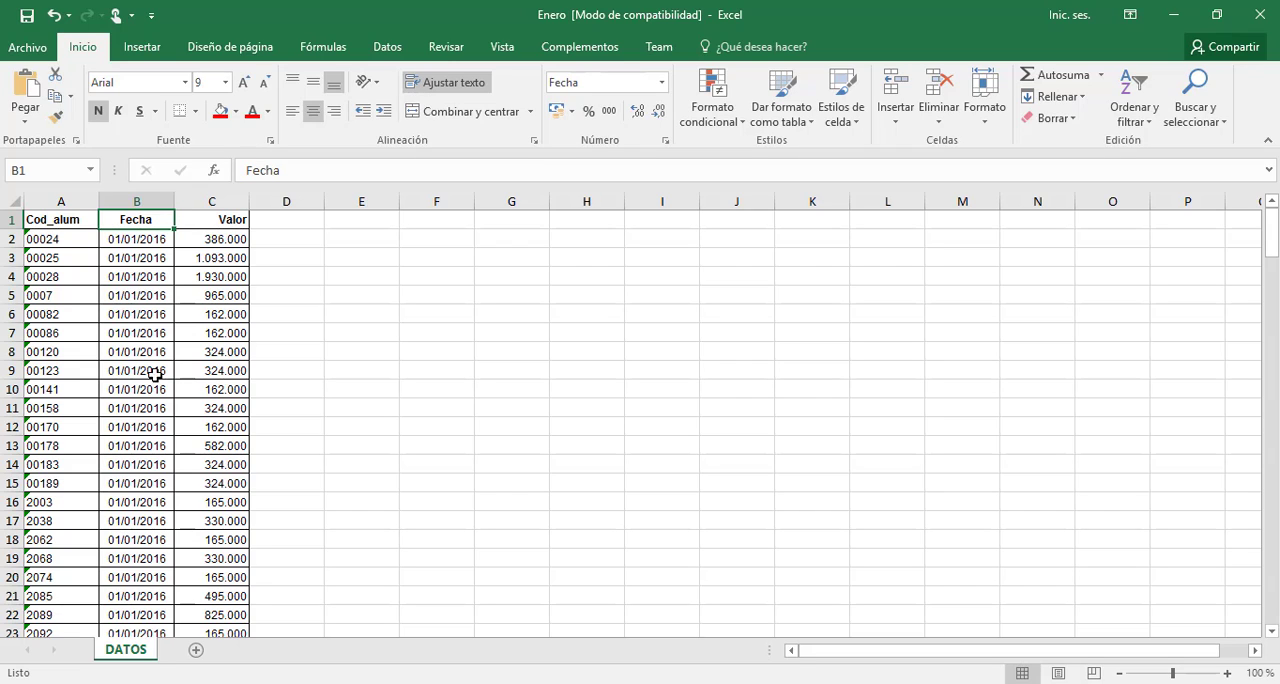
click(77, 202)
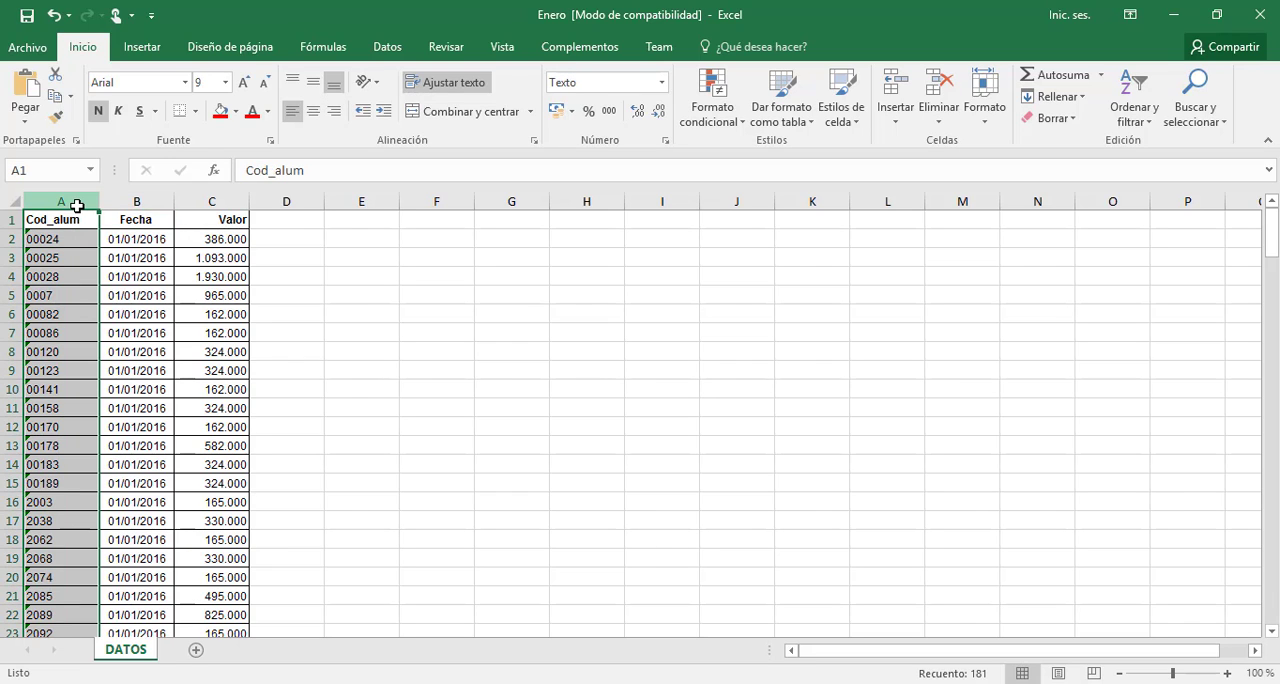
click(140, 198)
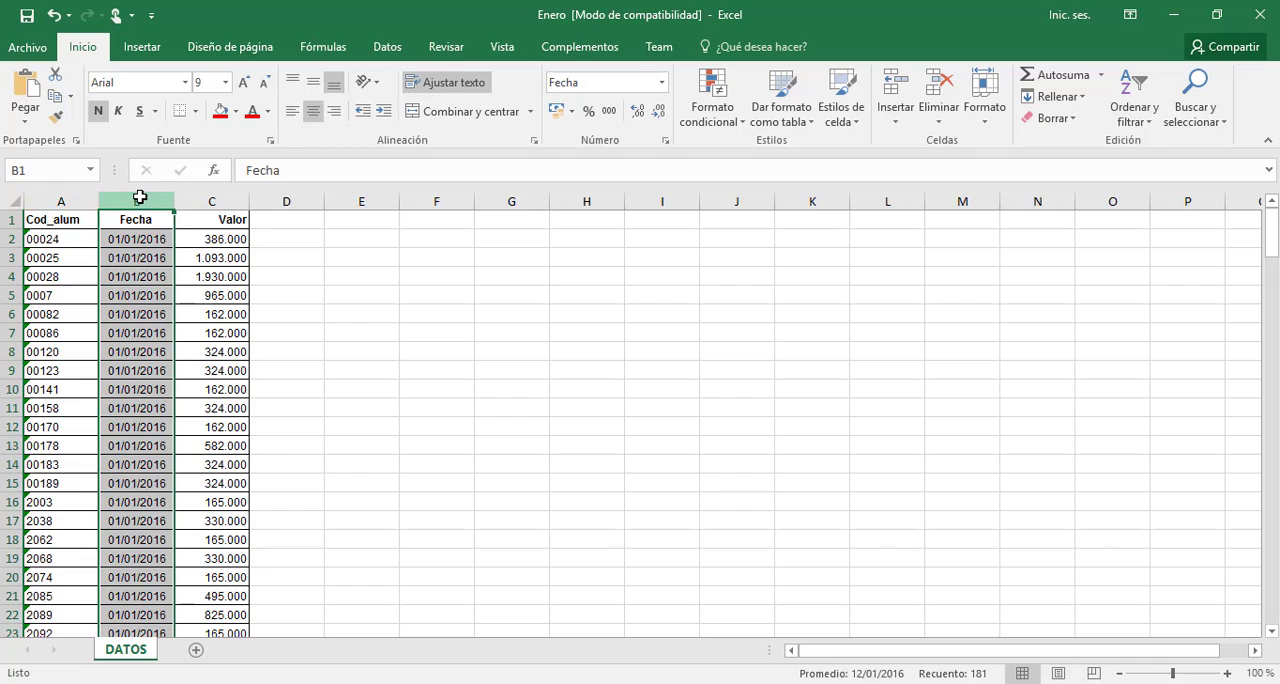
click(218, 202)
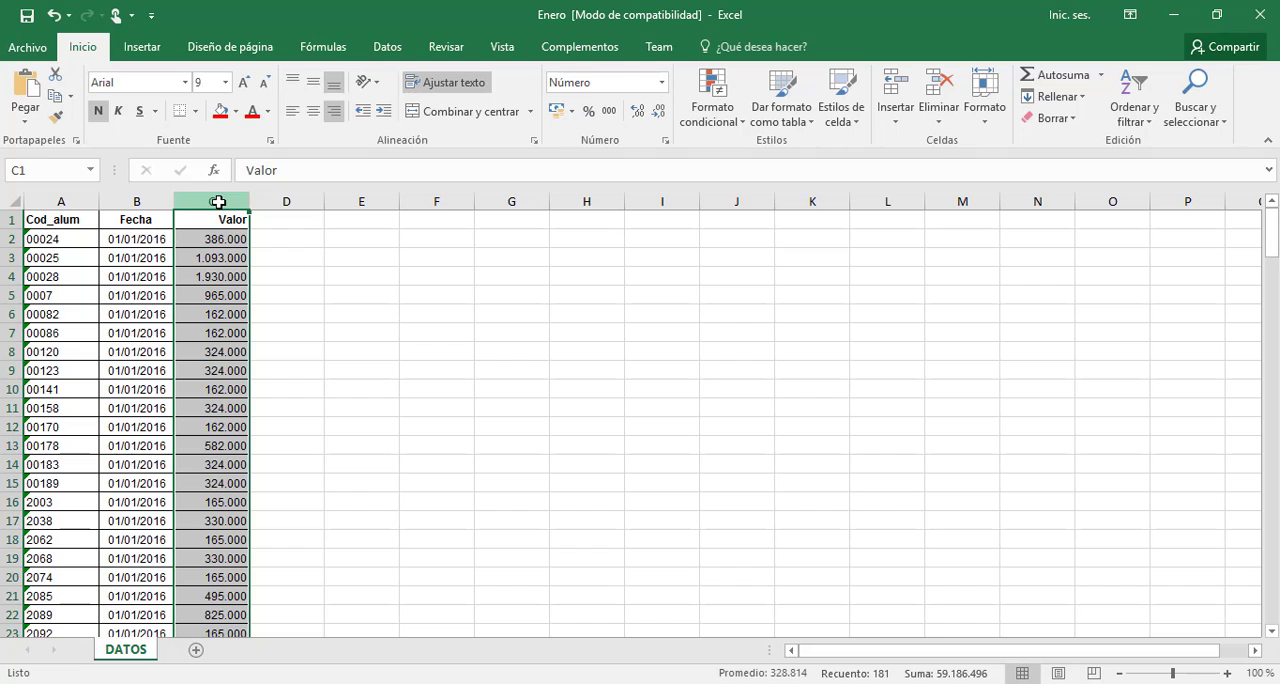
click(123, 241)
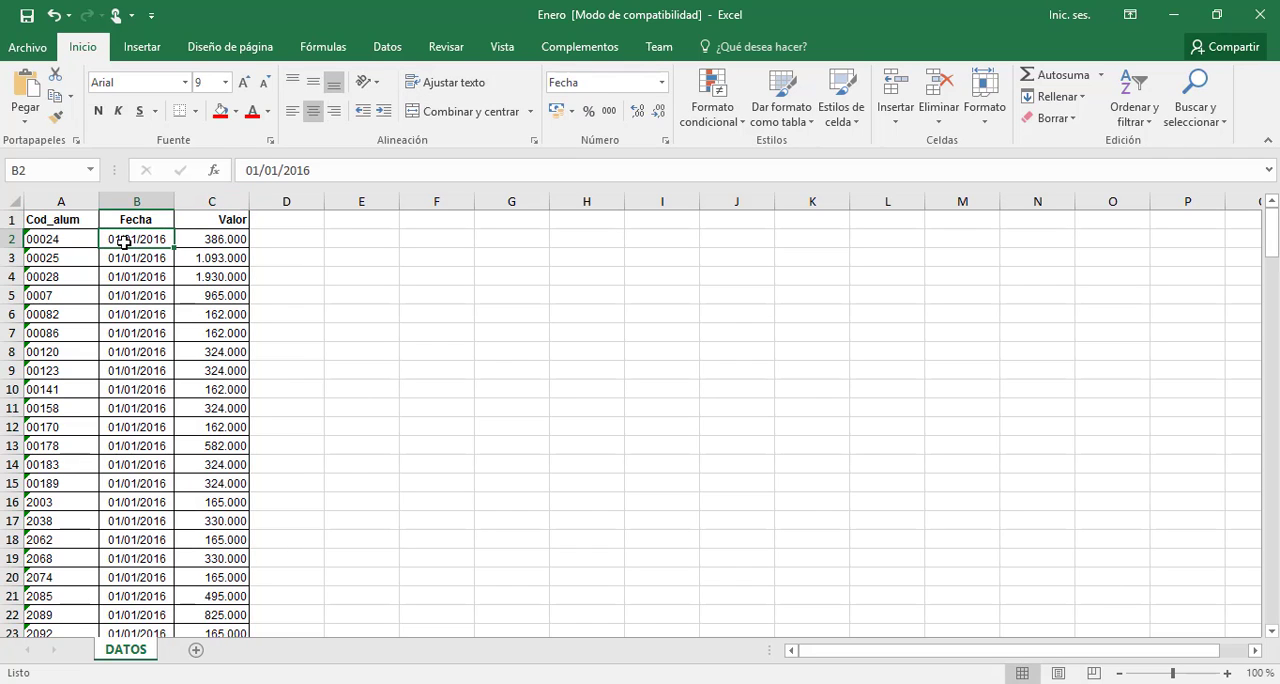
click(71, 237)
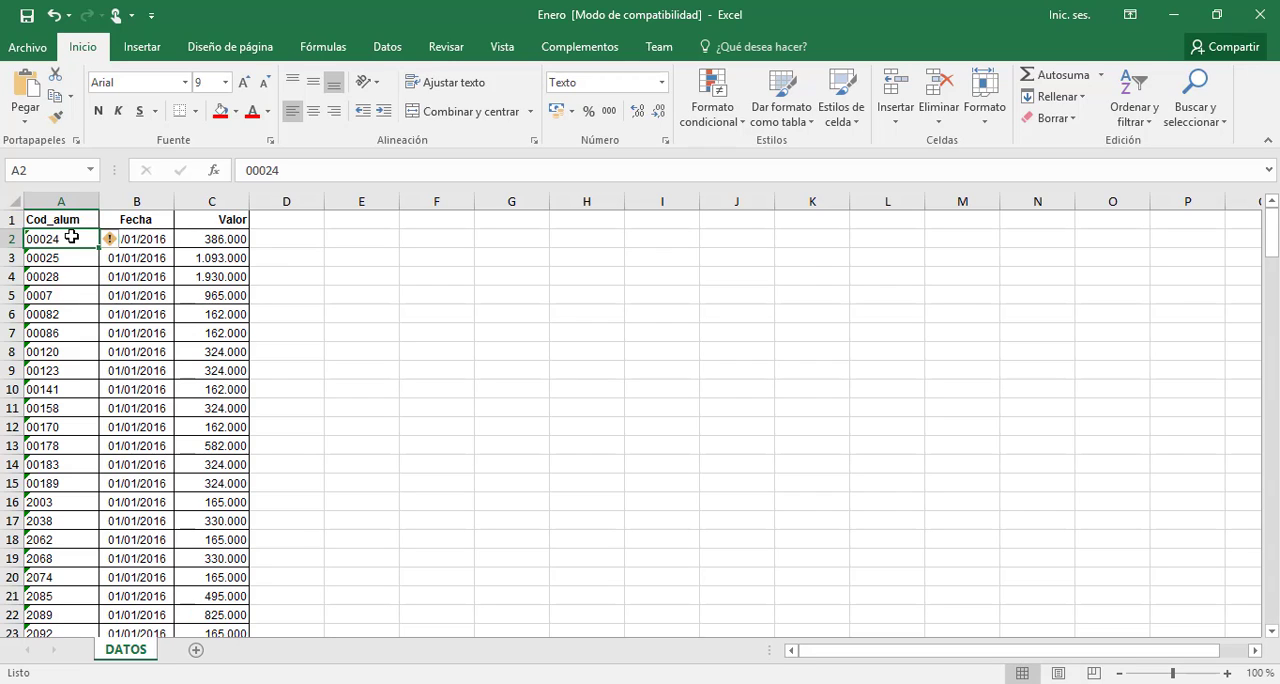
Convert the Cod_alum column to Texto format with Text to Columns, using delimited data and the Tabulación separator
click(79, 200)
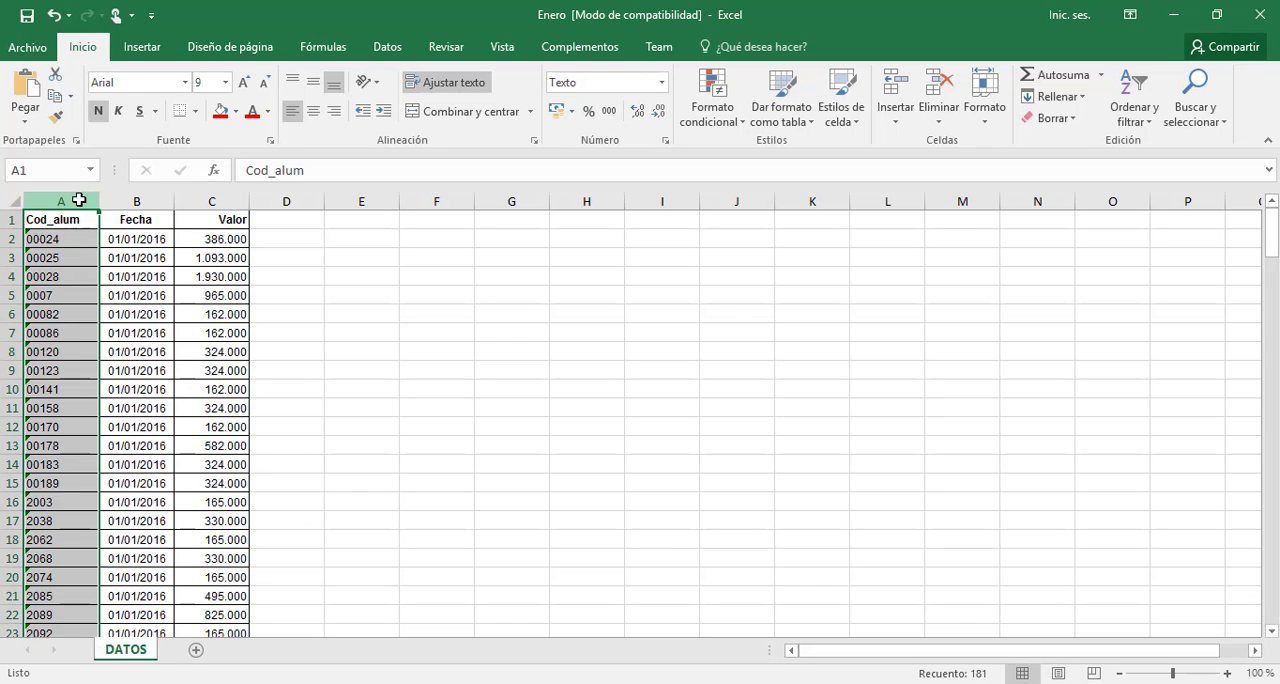
click(392, 55)
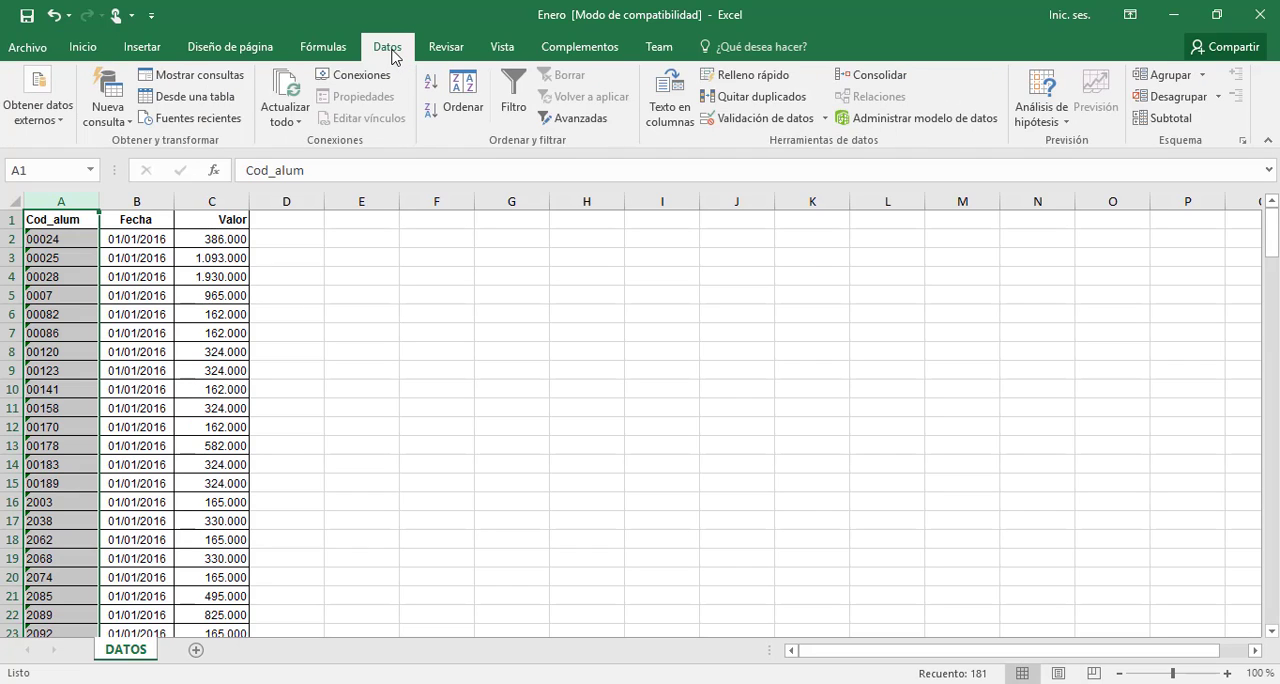
click(671, 95)
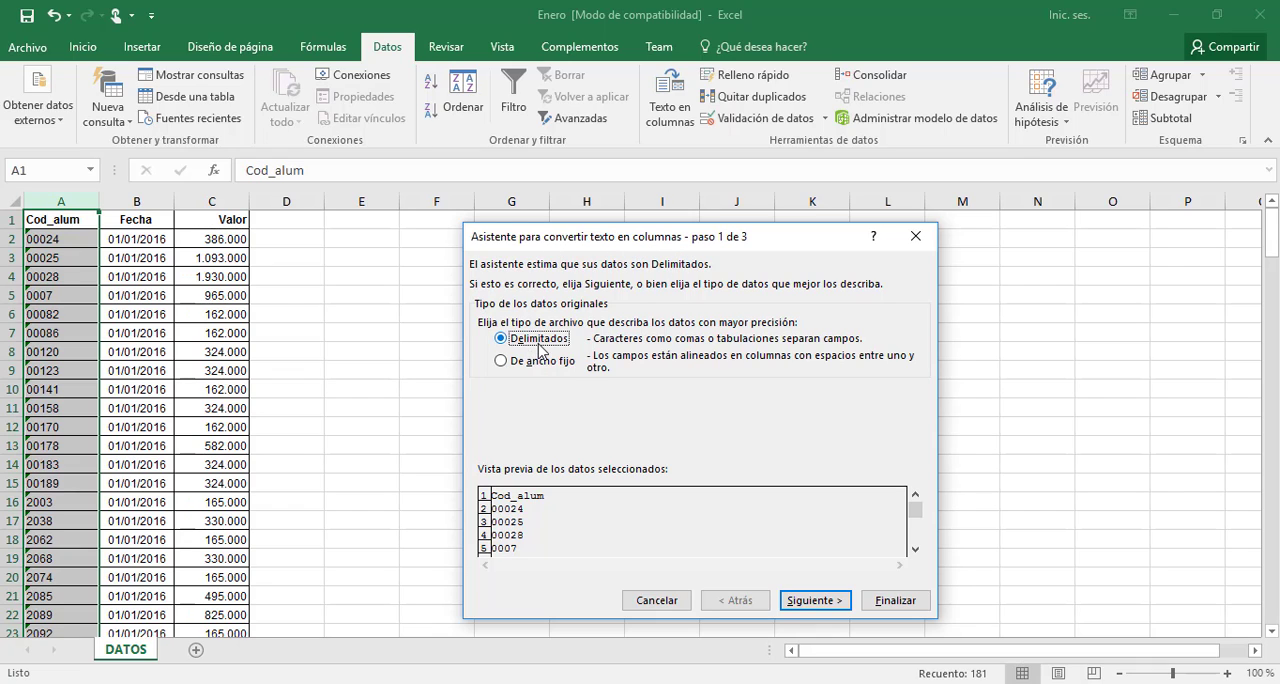
click(826, 604)
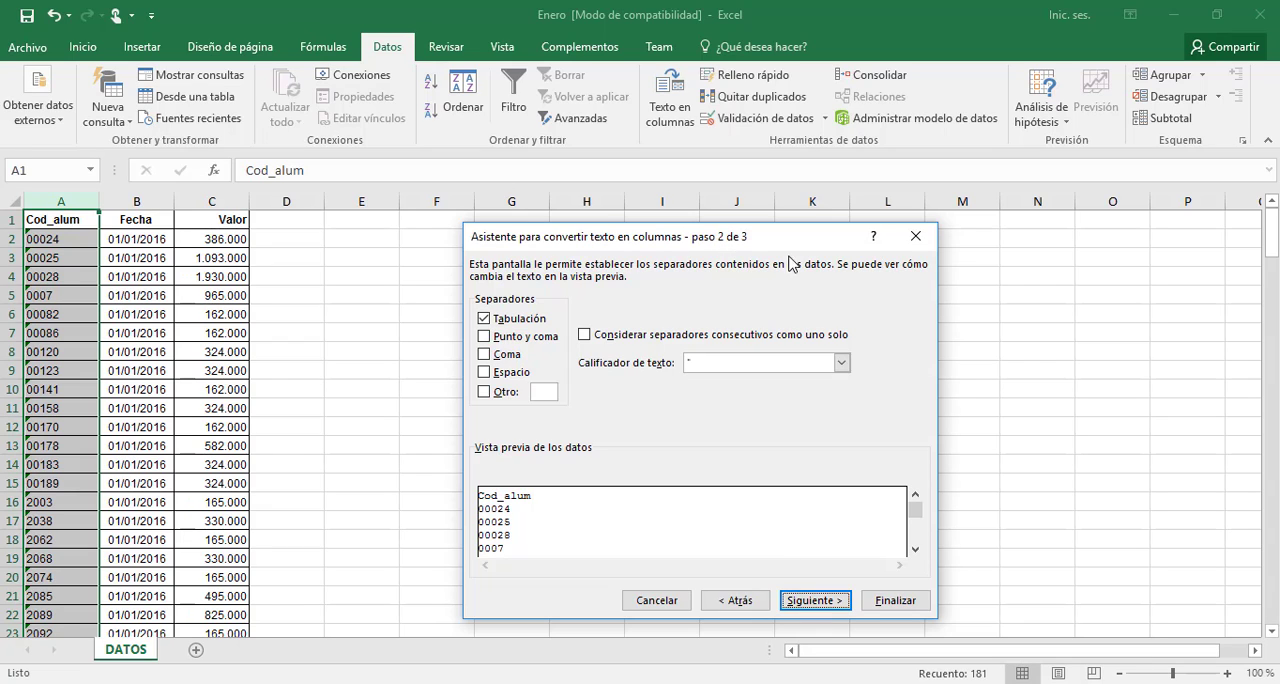
click(815, 601)
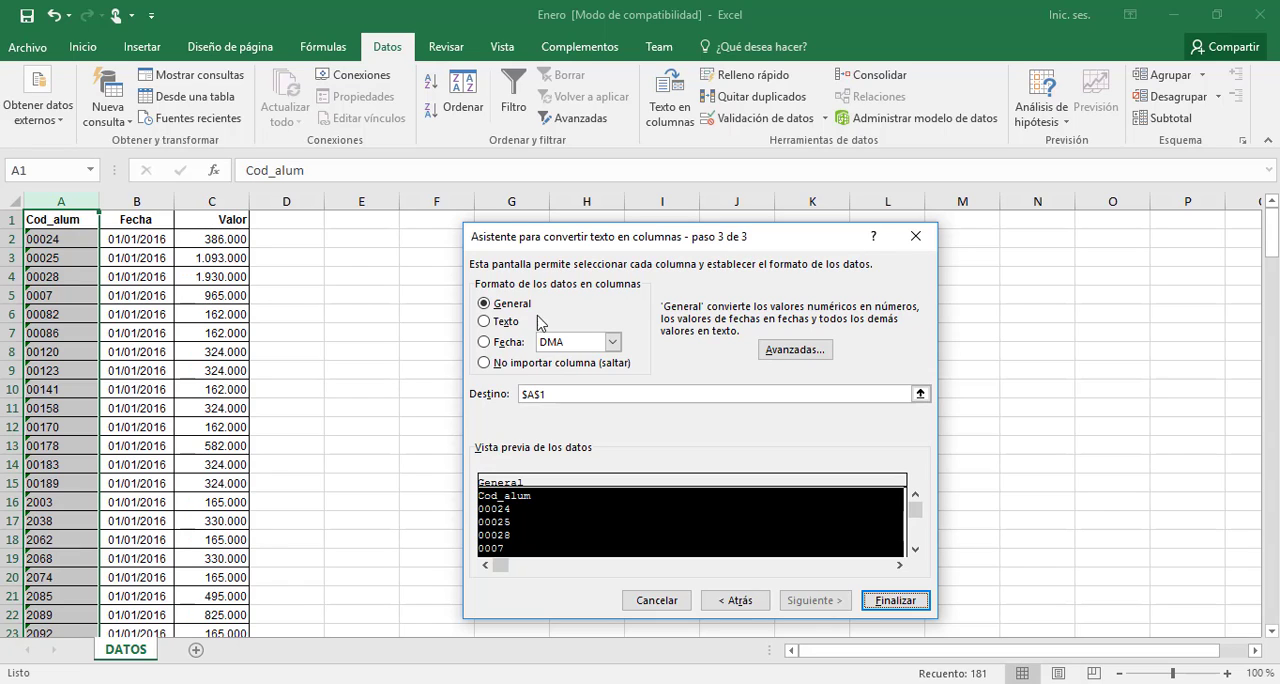
click(487, 326)
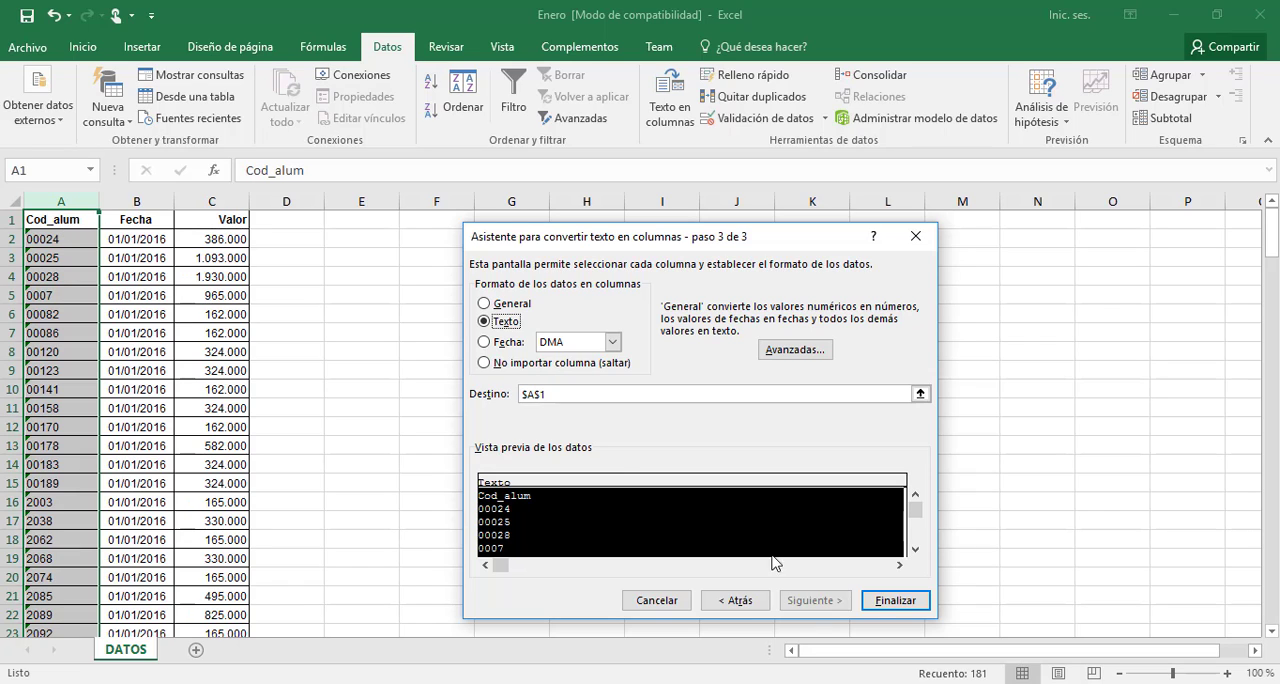
click(890, 601)
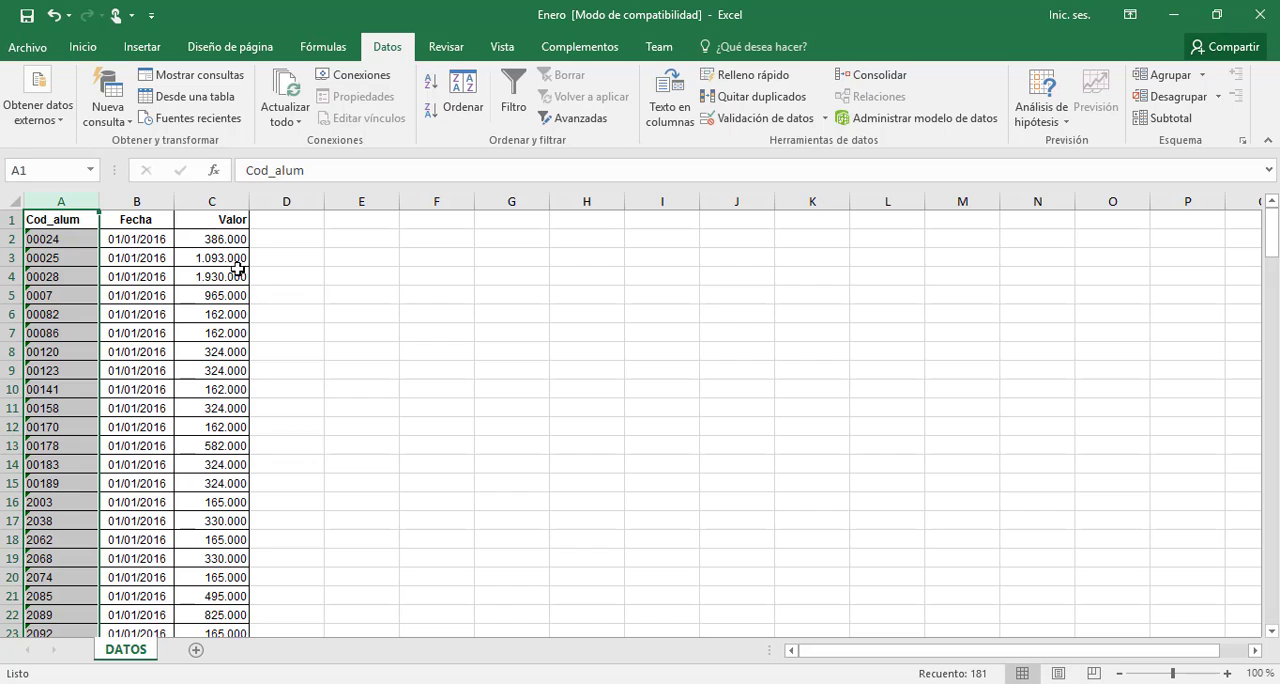
Convert the Fecha column to DMA date format with Text to Columns, using delimited data and the Tabulación separator
click(146, 199)
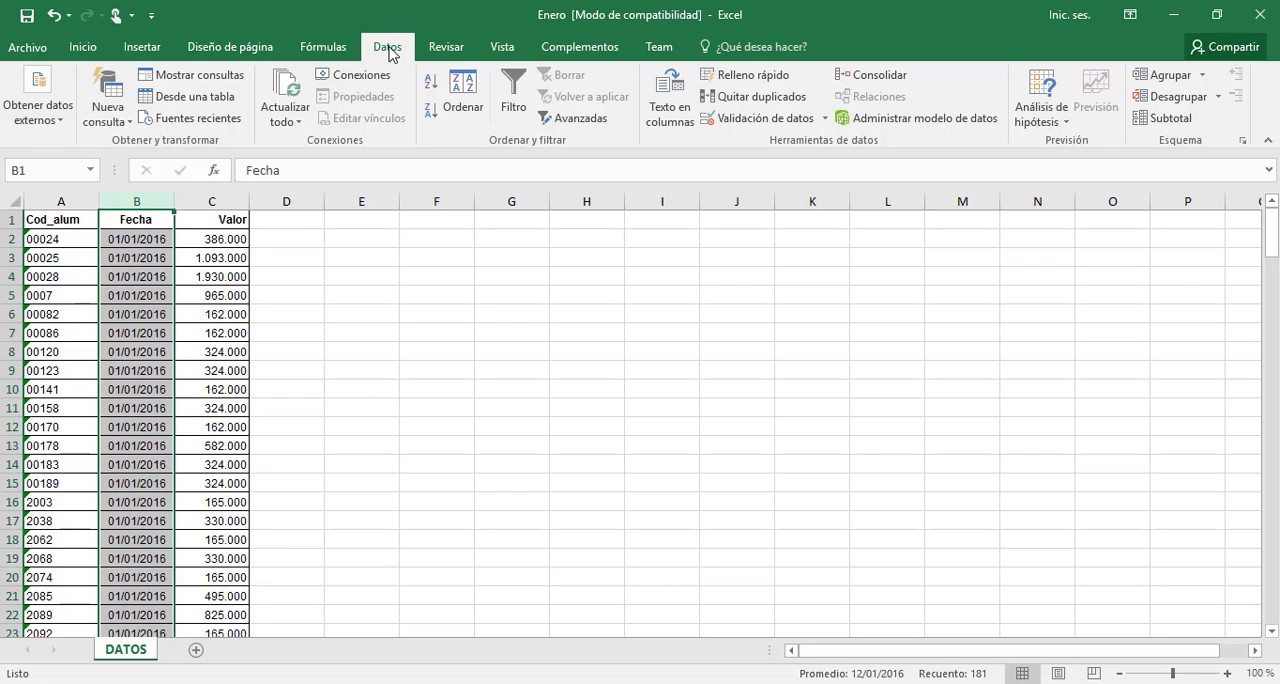
click(679, 93)
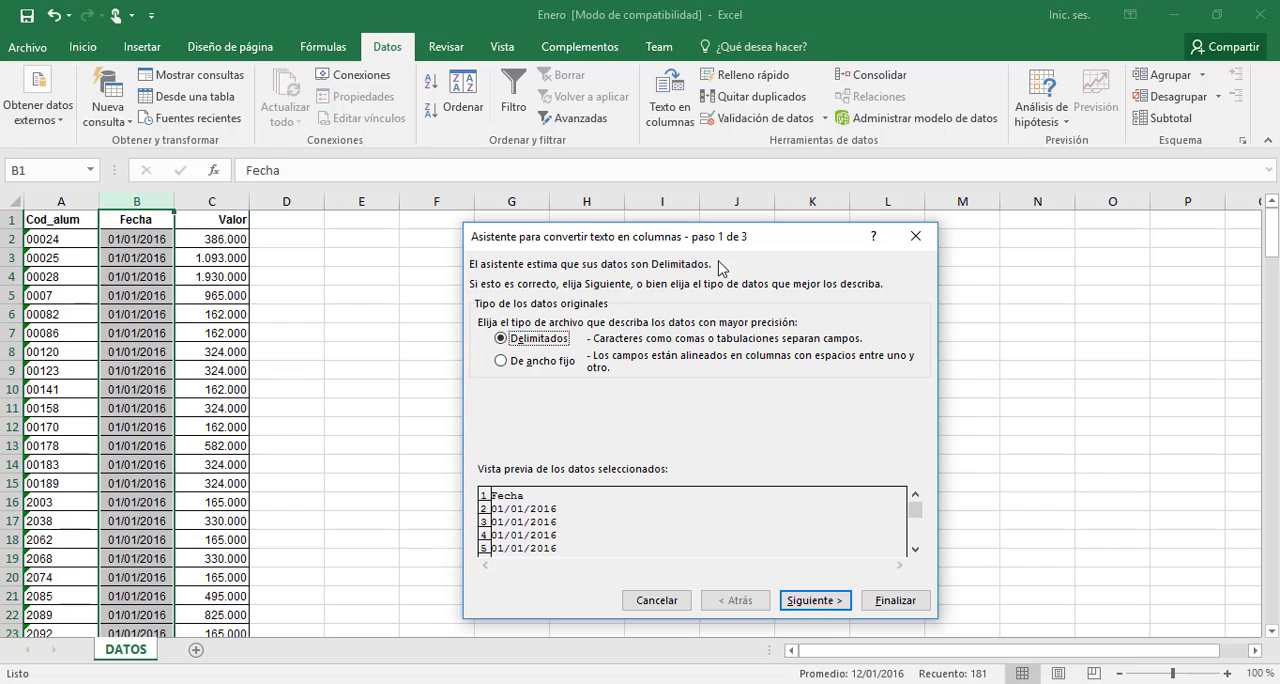
click(816, 600)
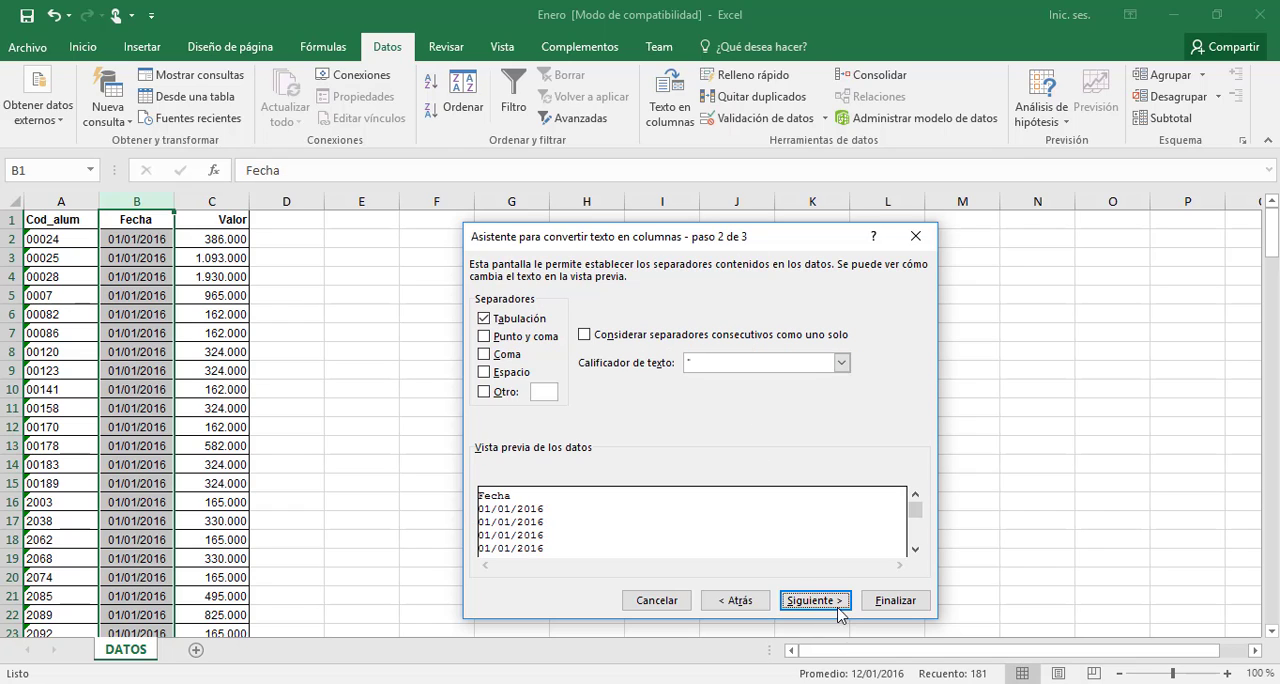
click(838, 603)
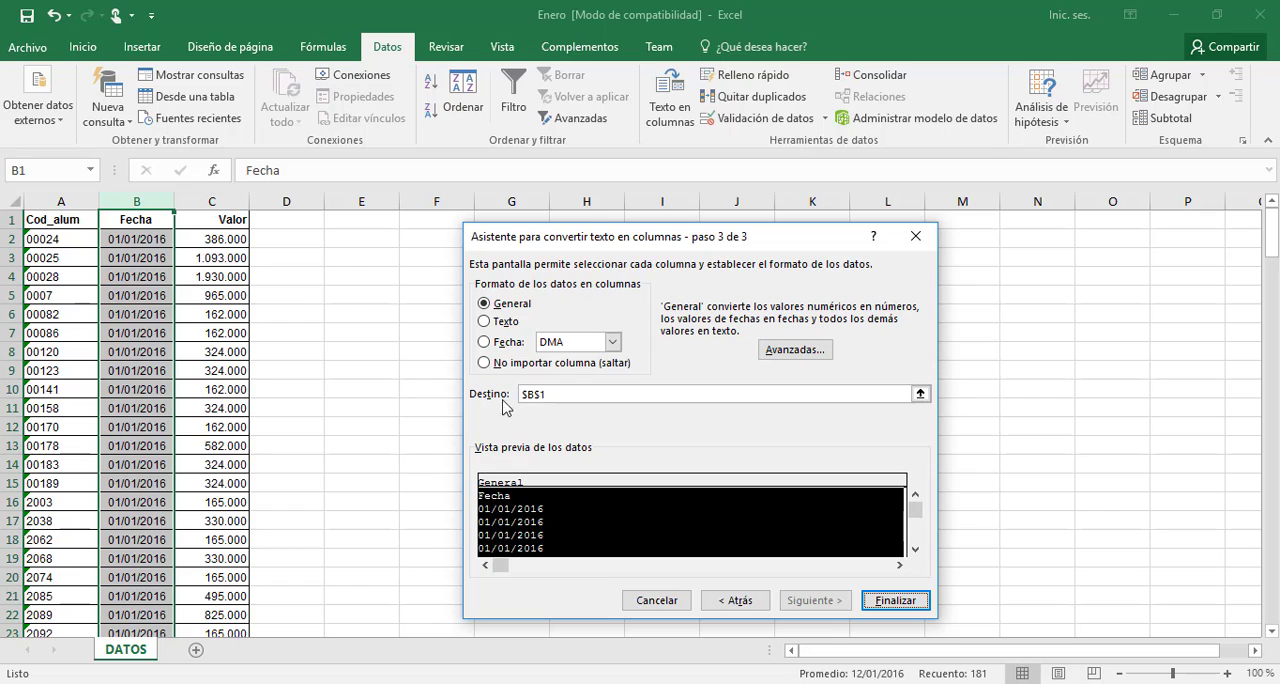
click(486, 346)
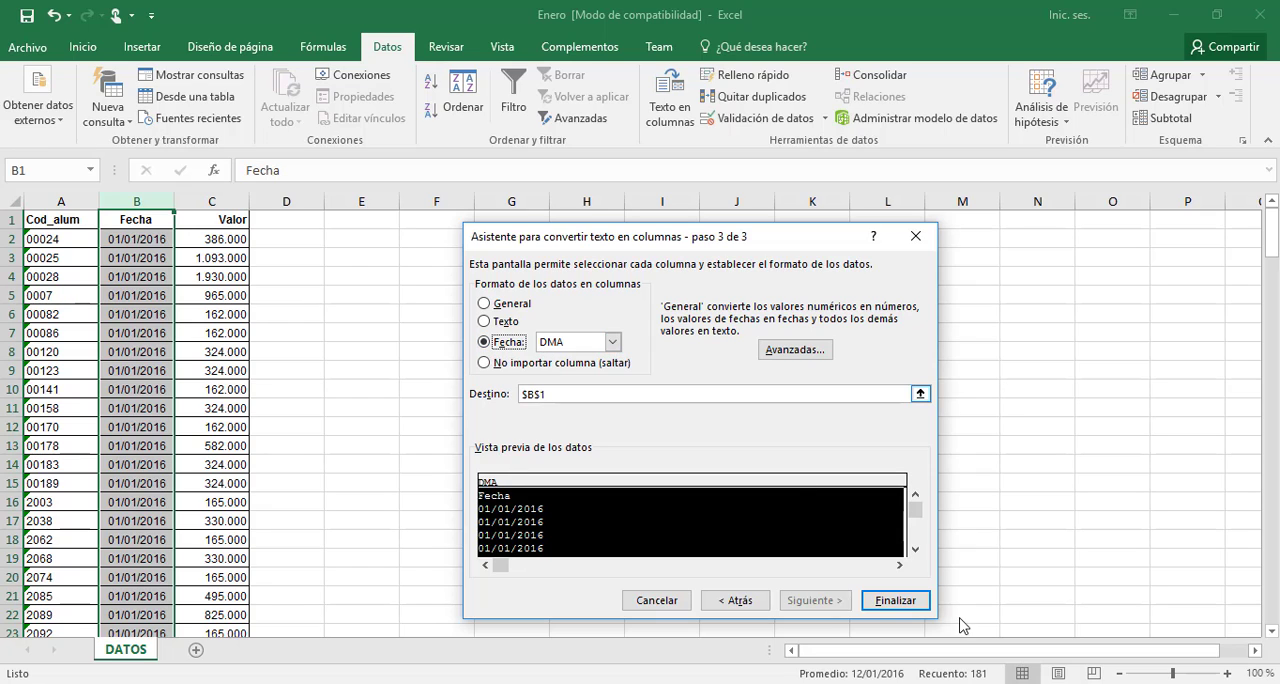
click(895, 601)
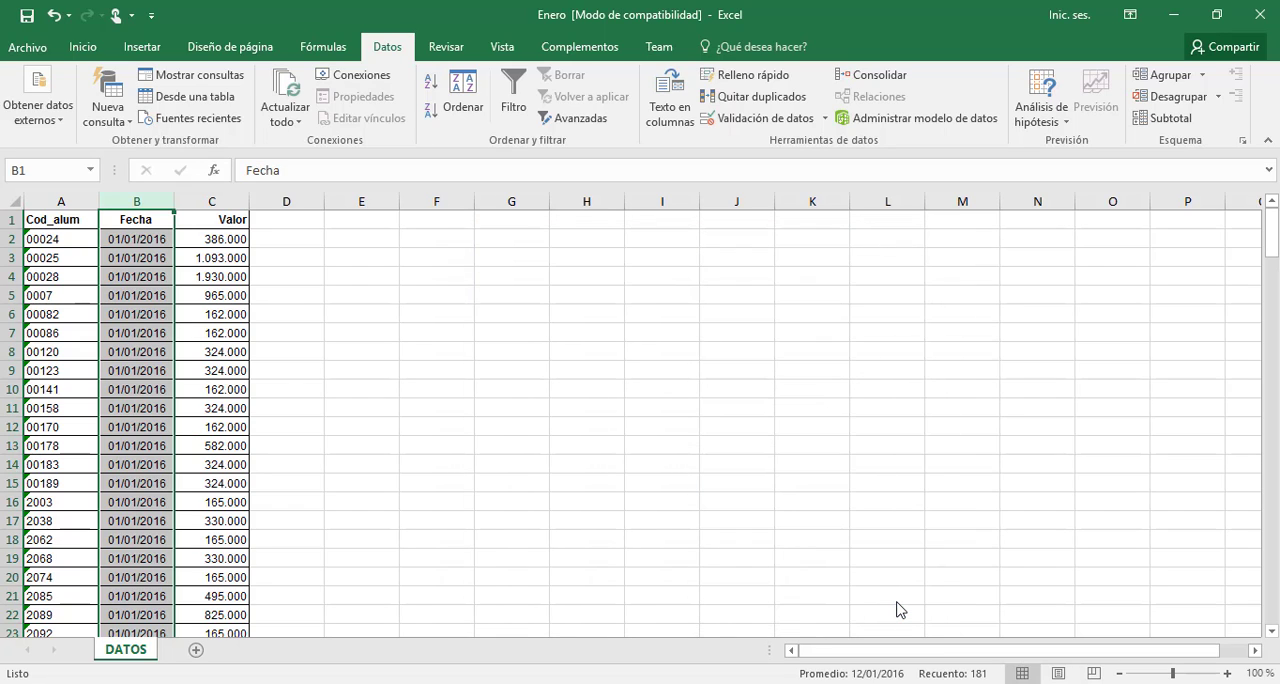
Convert the Valor column to General format with Text to Columns, using a period as decimal separator and a comma as thousands separator
click(232, 197)
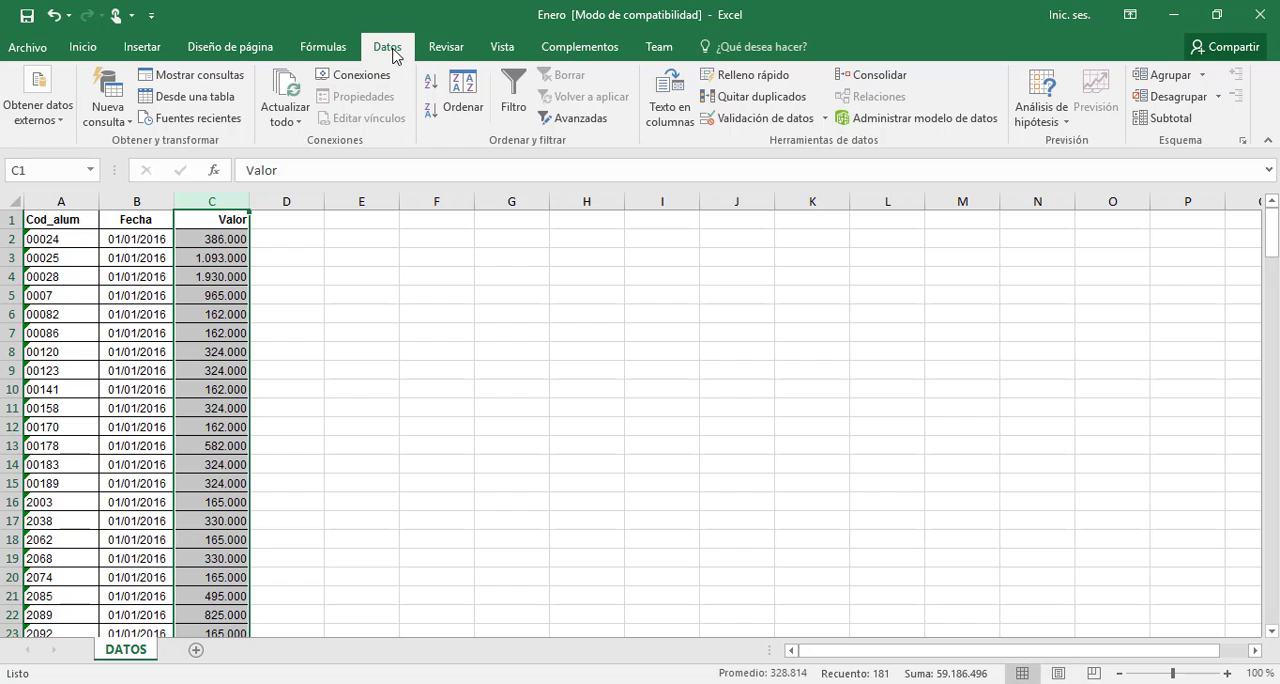
click(673, 90)
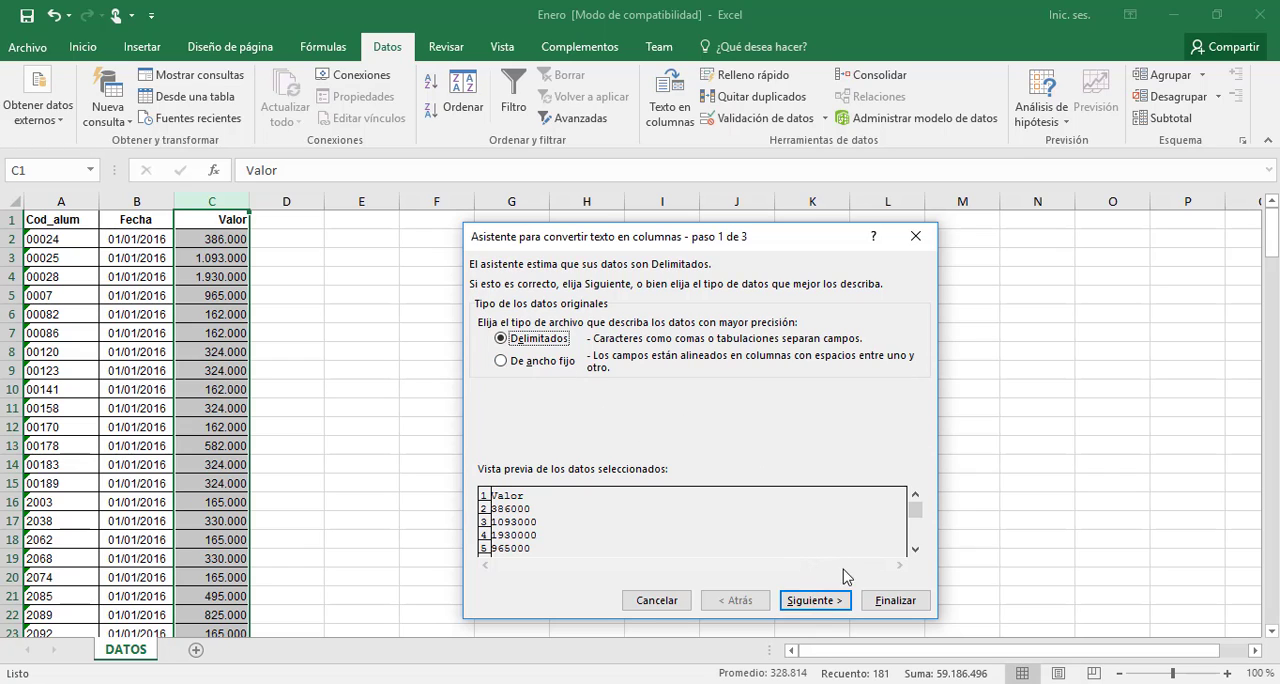
click(826, 604)
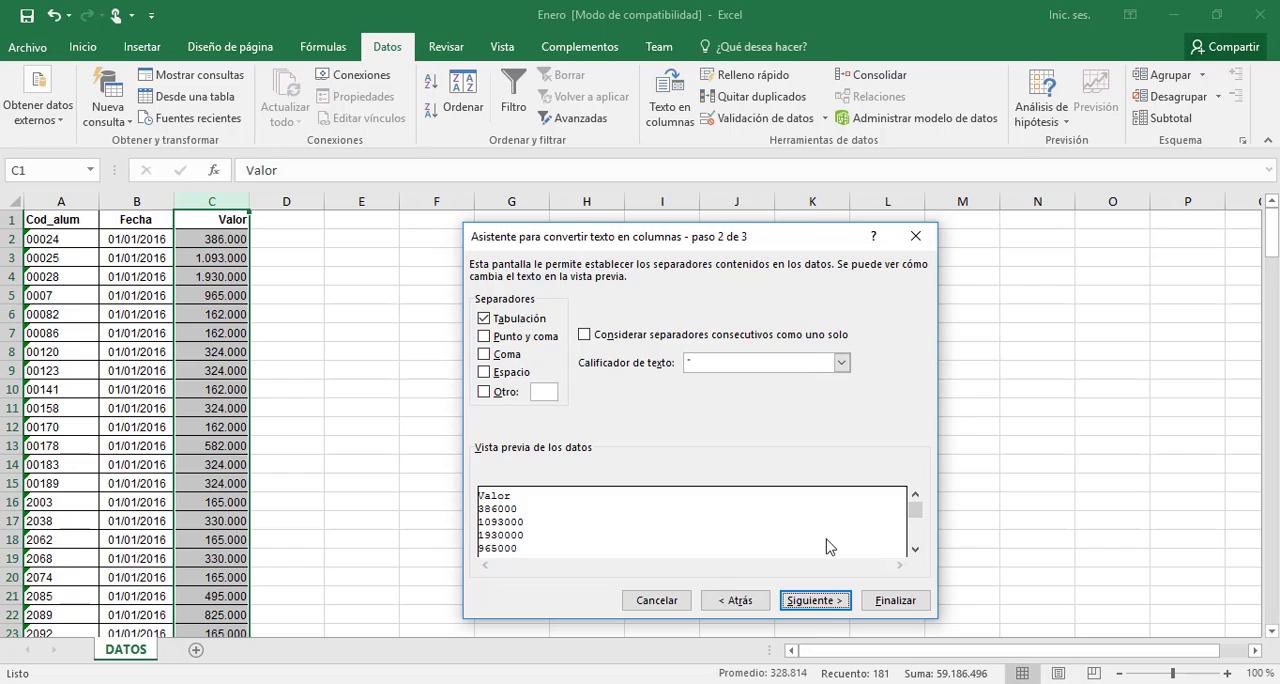
click(828, 604)
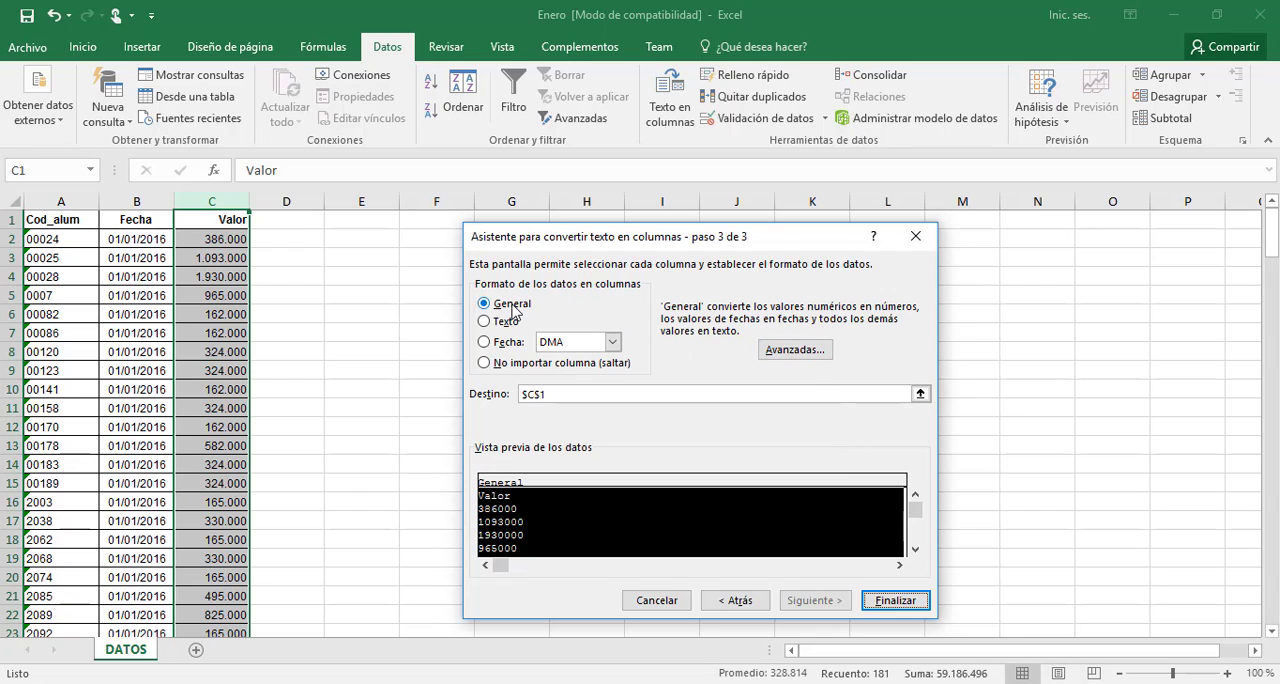
click(797, 351)
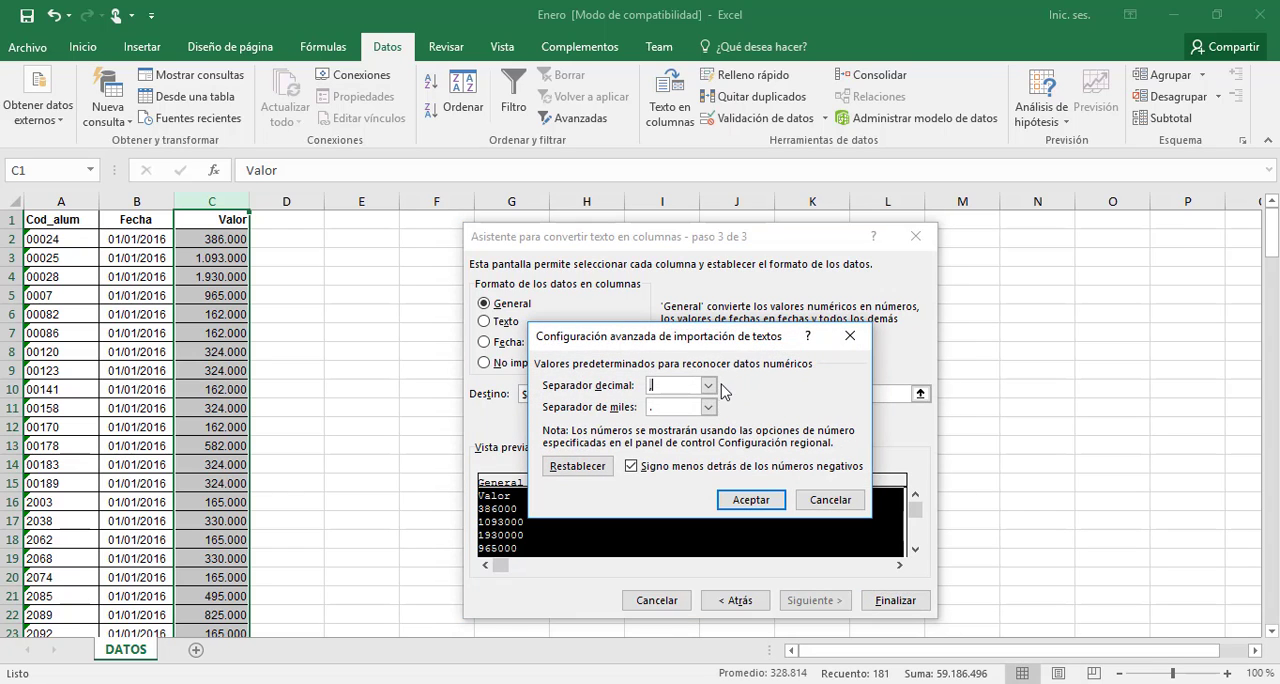
click(708, 385)
click(694, 402)
click(710, 408)
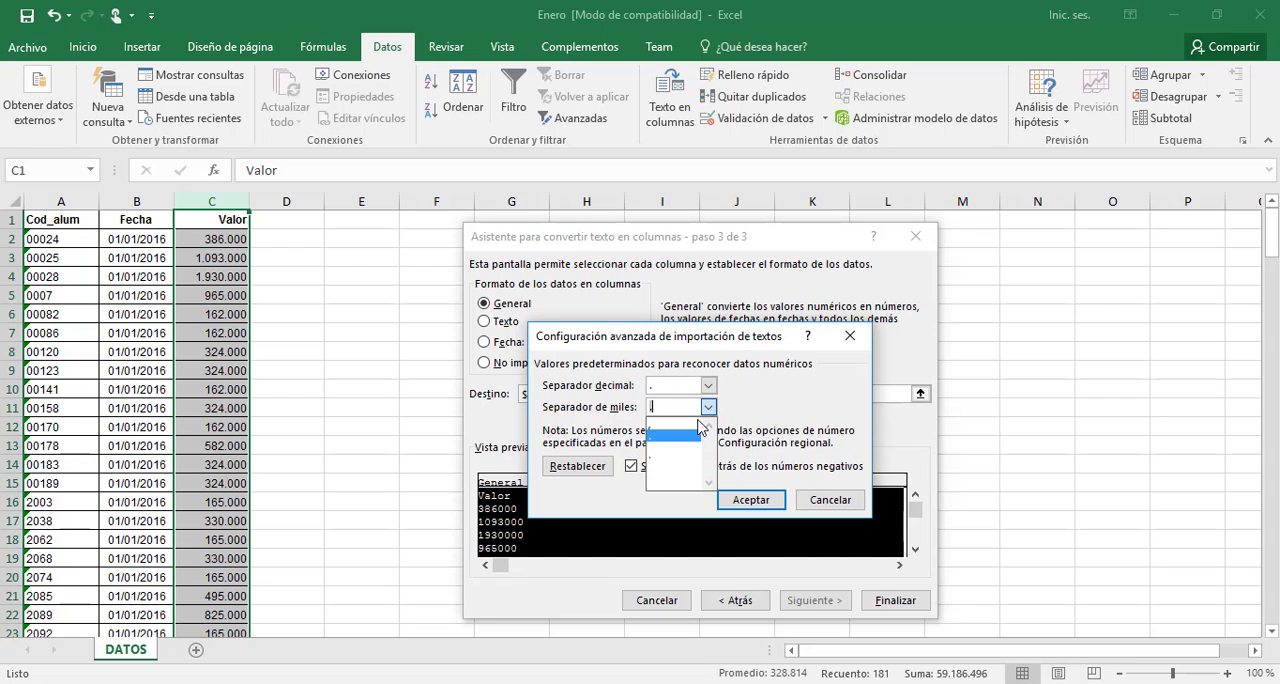
click(698, 427)
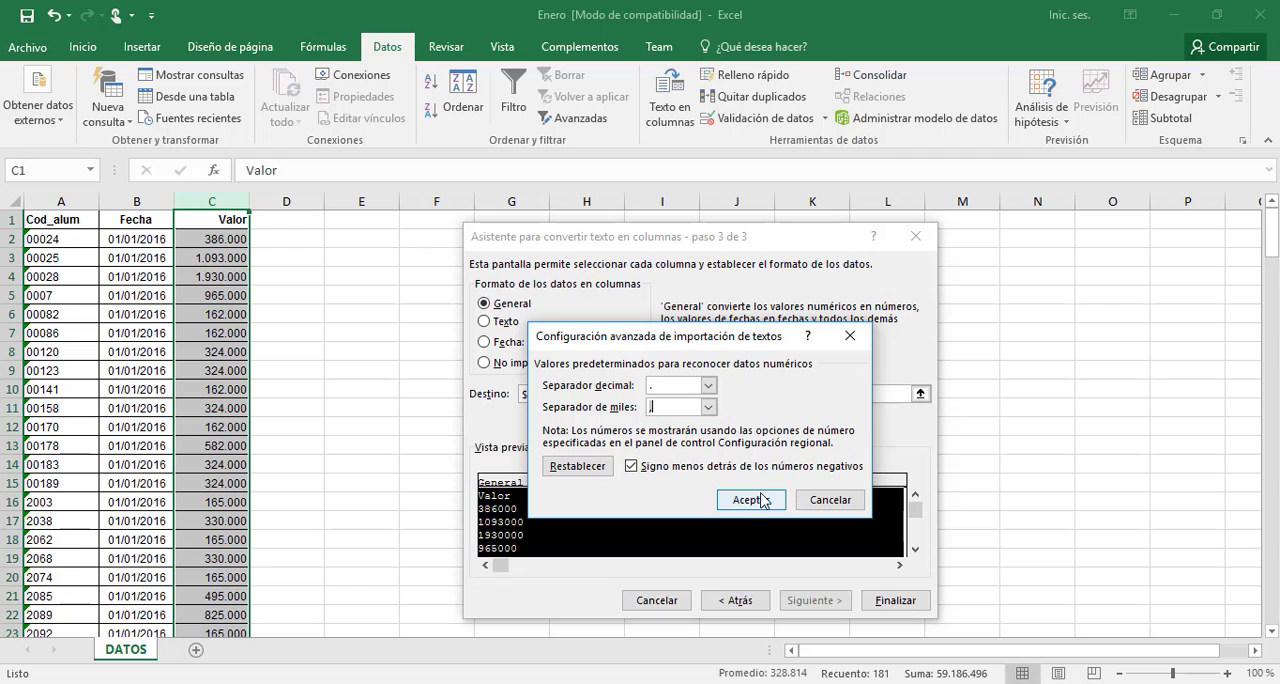
click(752, 502)
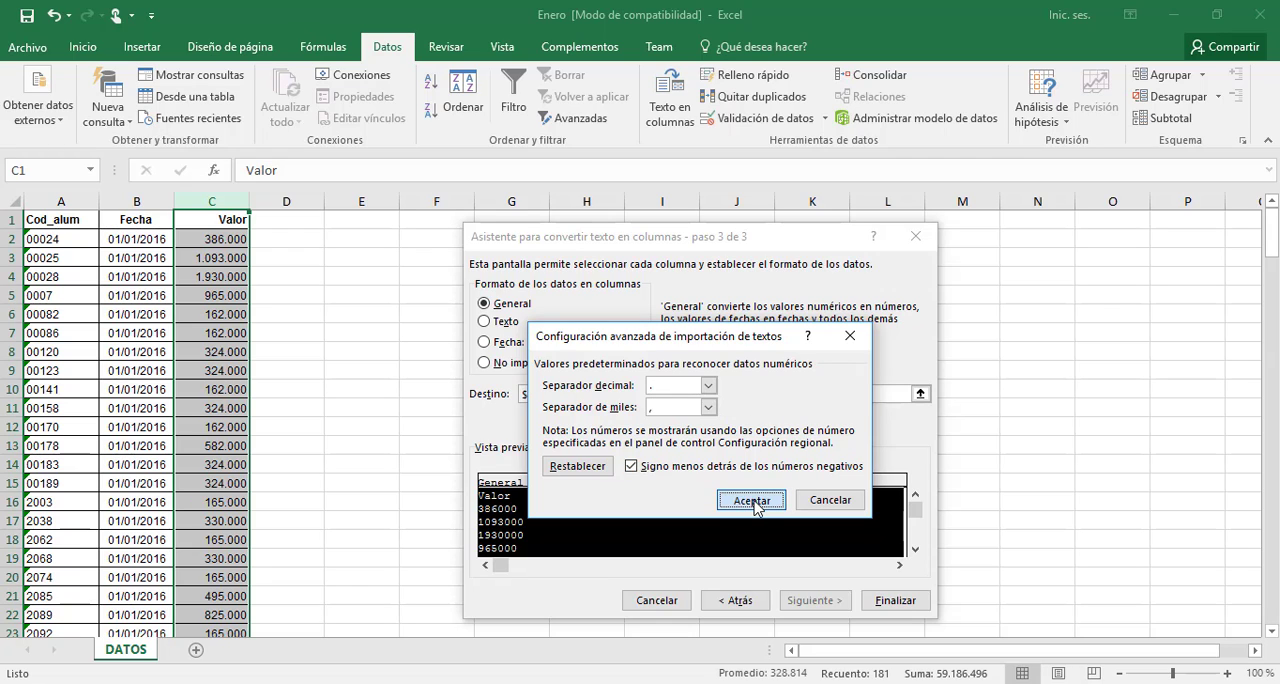
click(910, 603)
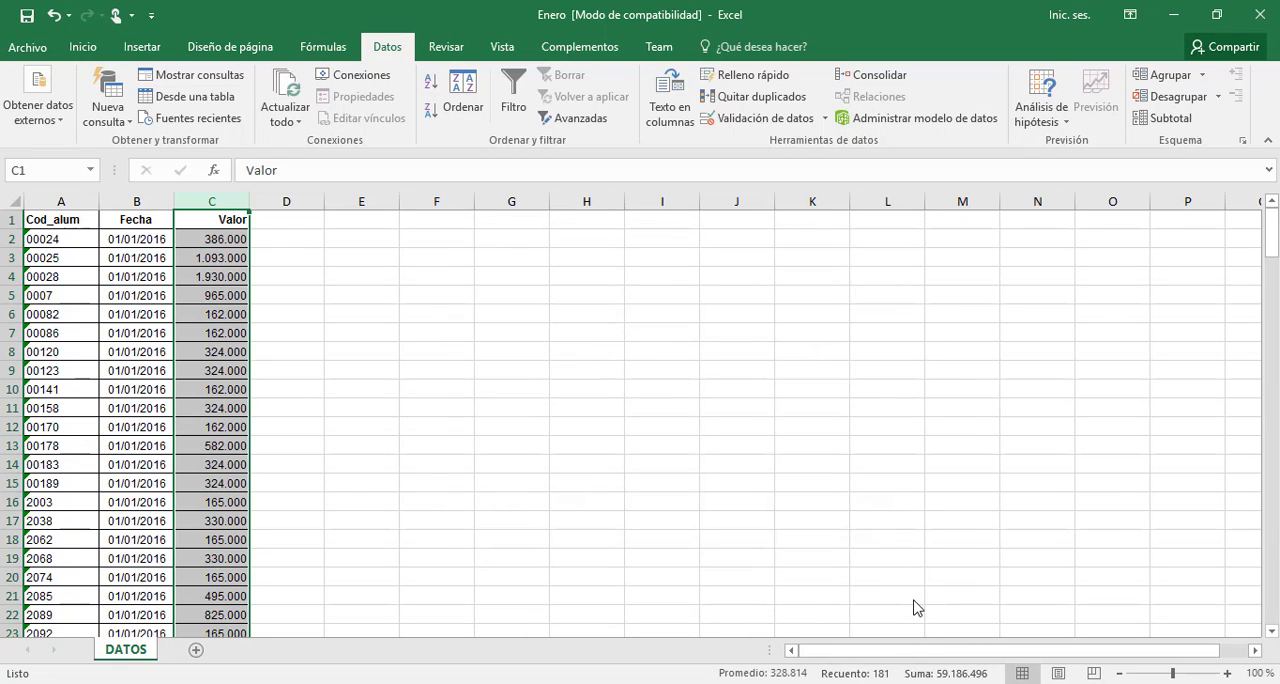
click(160, 390)
click(75, 381)
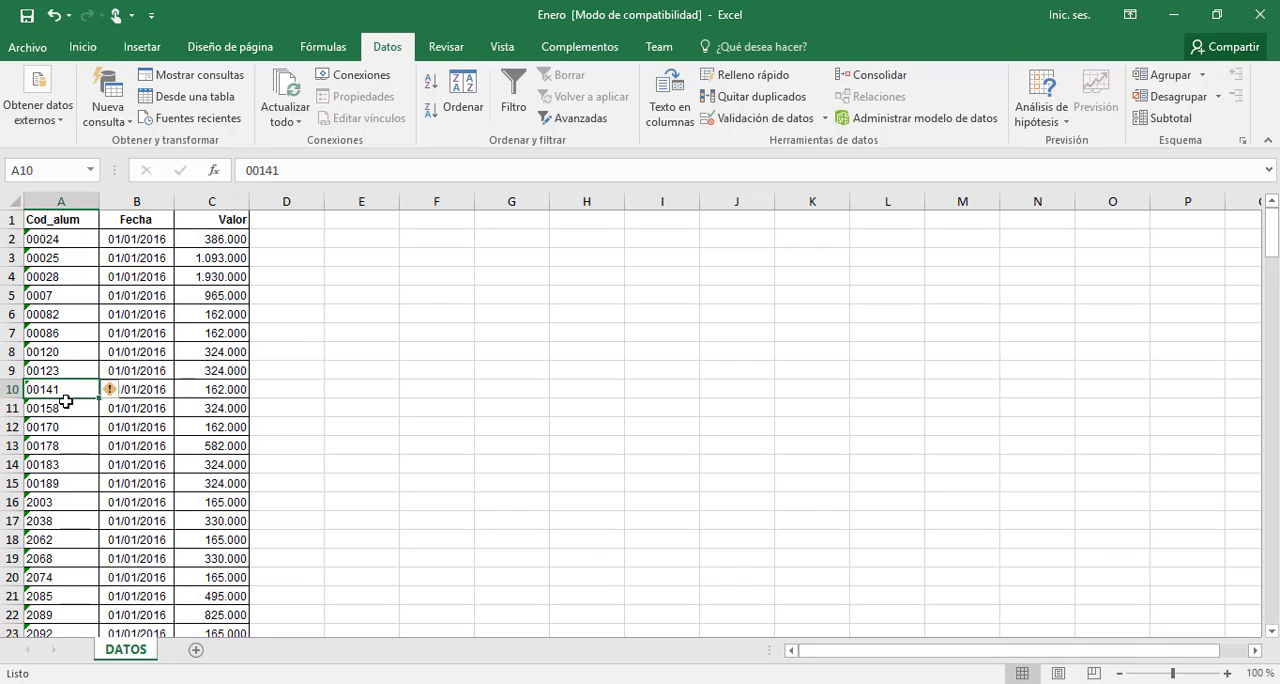
right_click(138, 655)
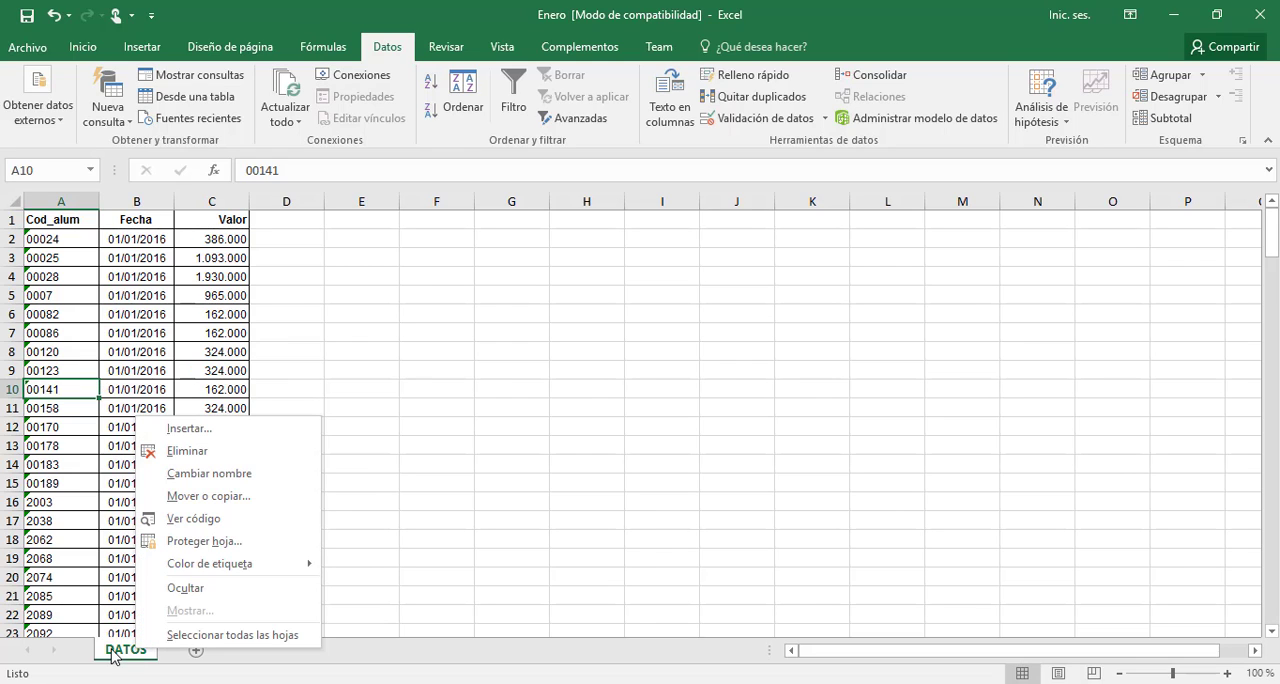
click(118, 655)
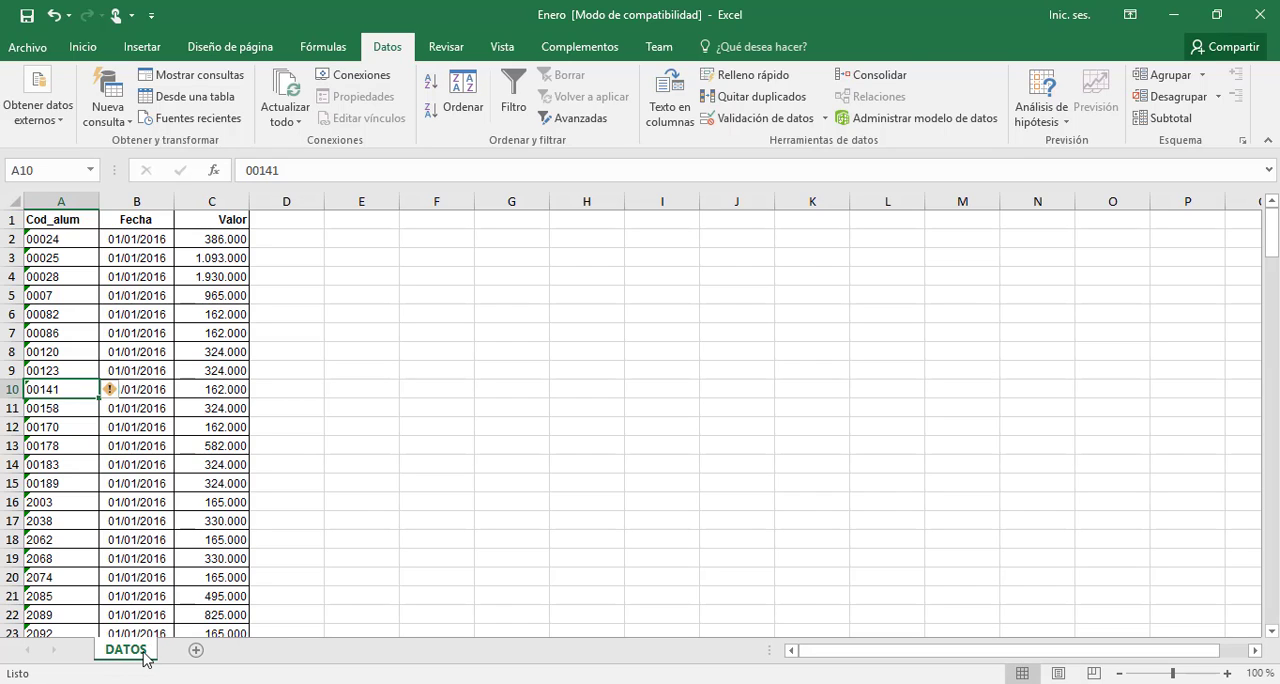
right_click(138, 655)
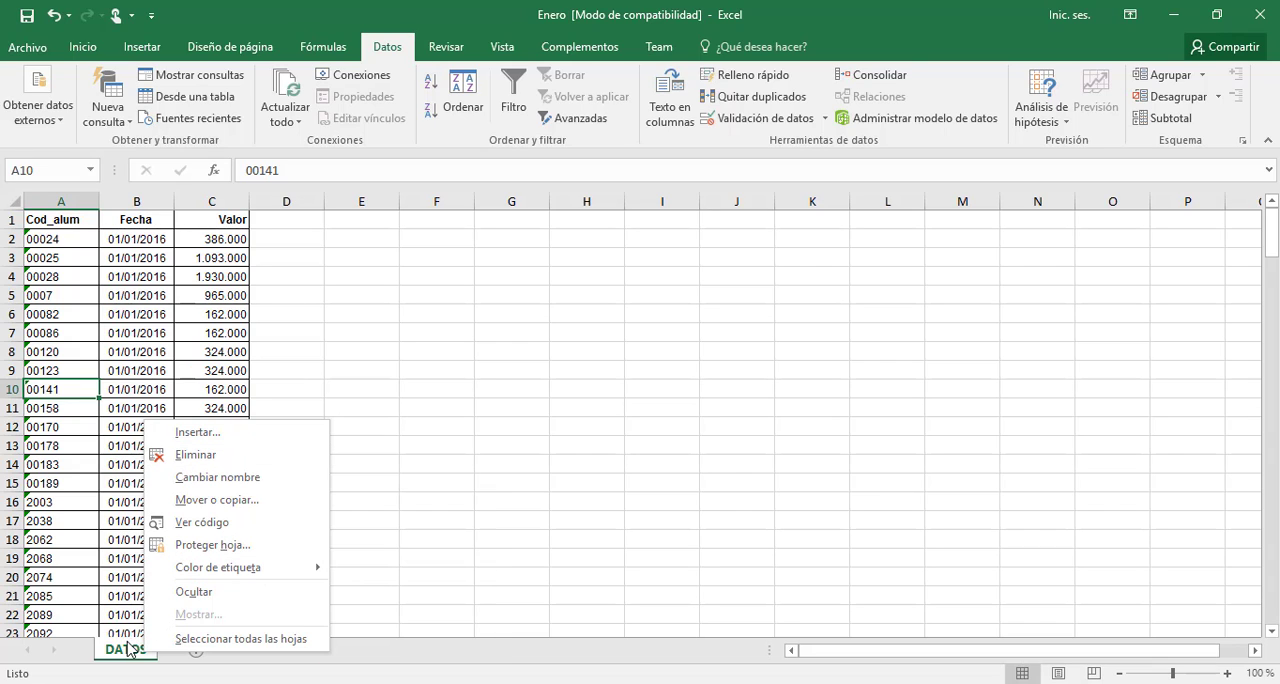
click(213, 480)
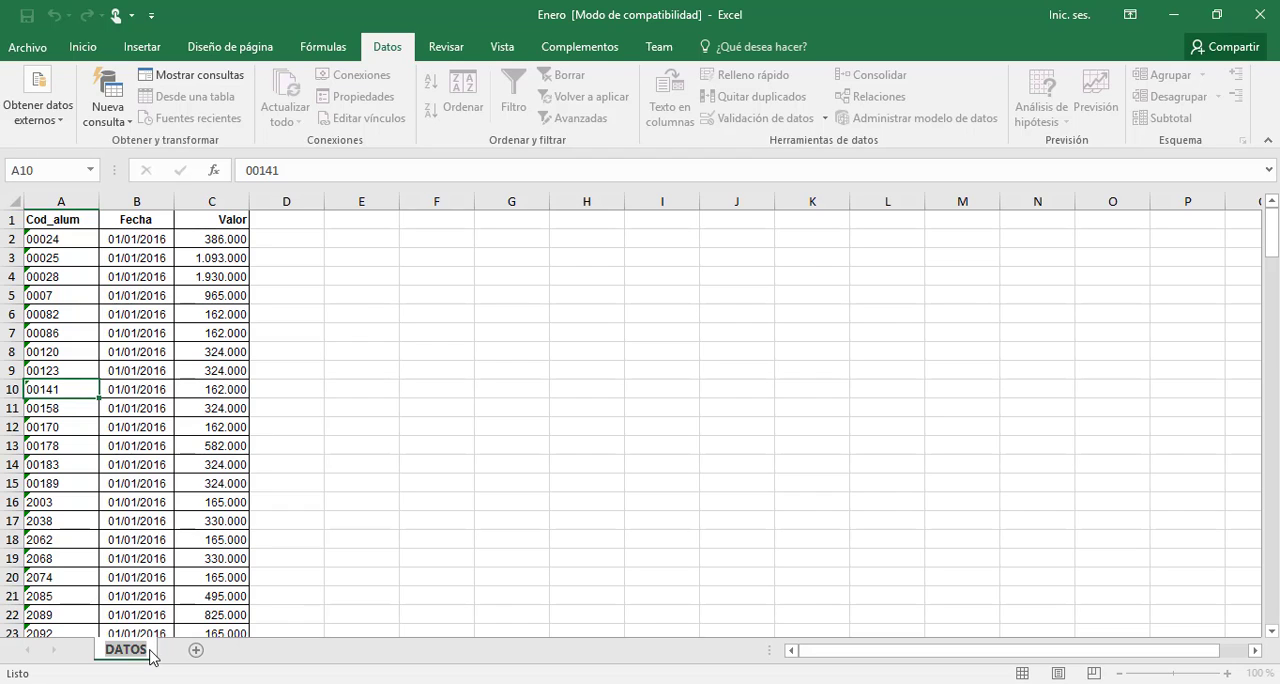
click(158, 628)
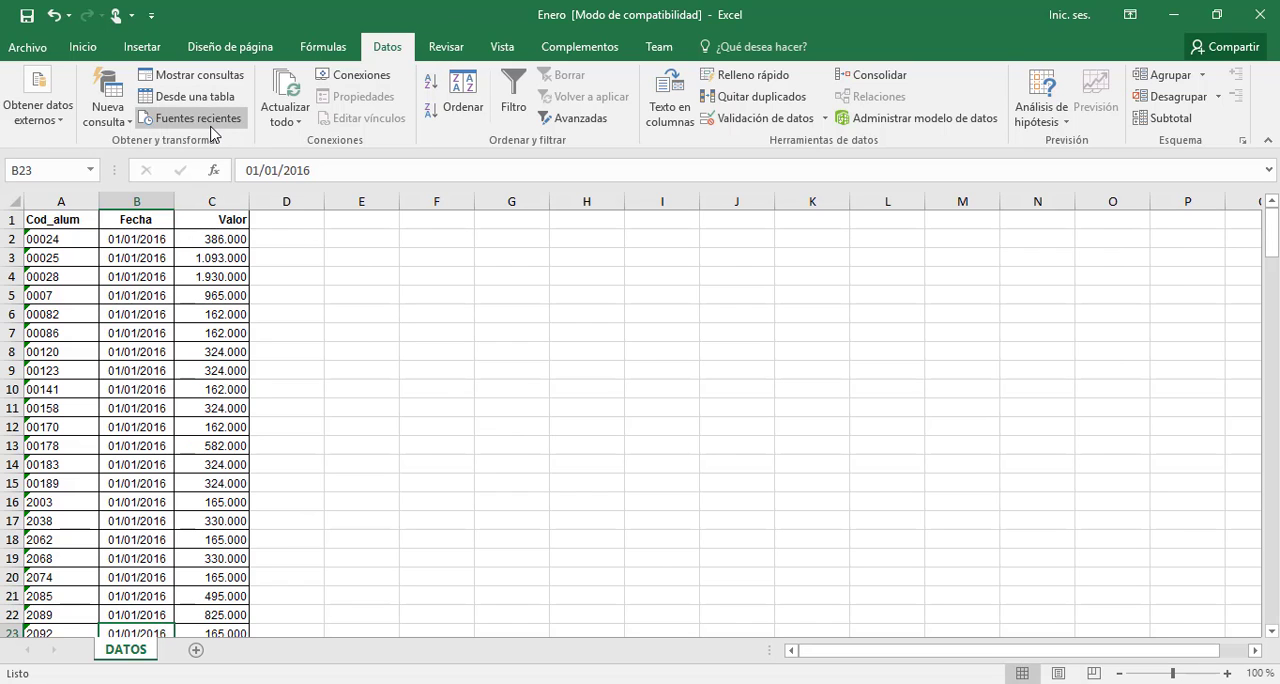
Save the workbook as Enero in the Efectivo folder as Libro de Excel 97-2003, replacing the existing file, and close it
click(36, 50)
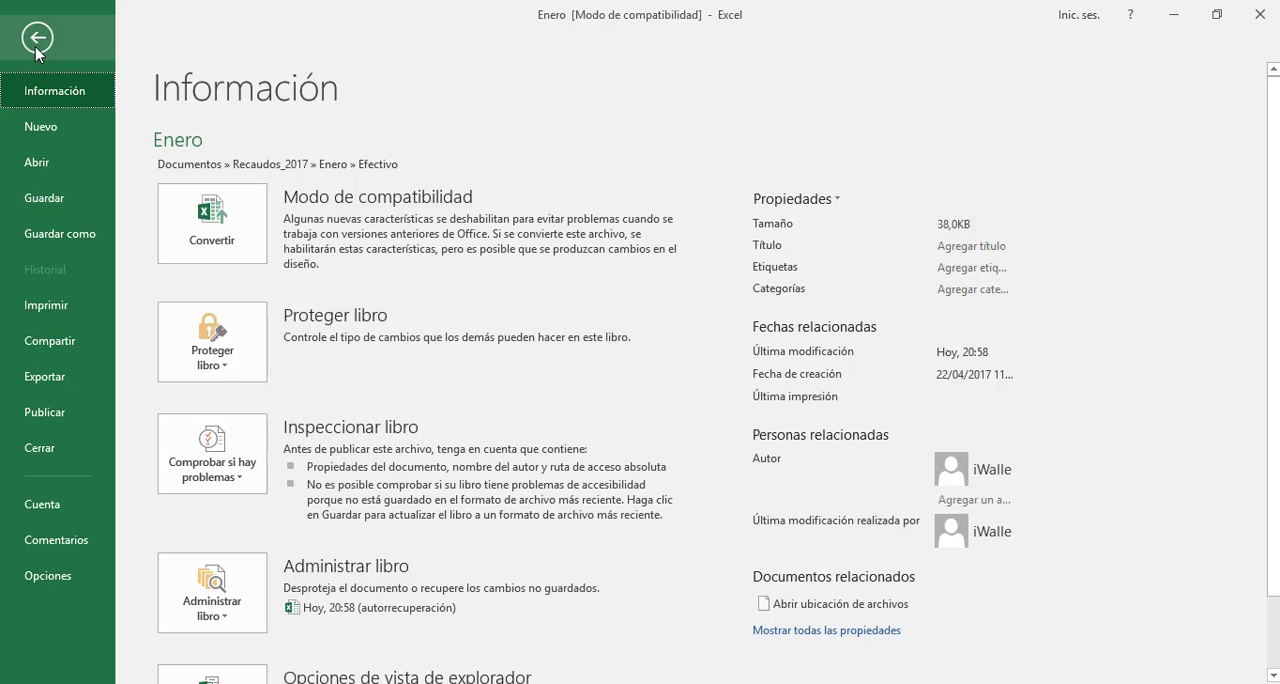
click(37, 40)
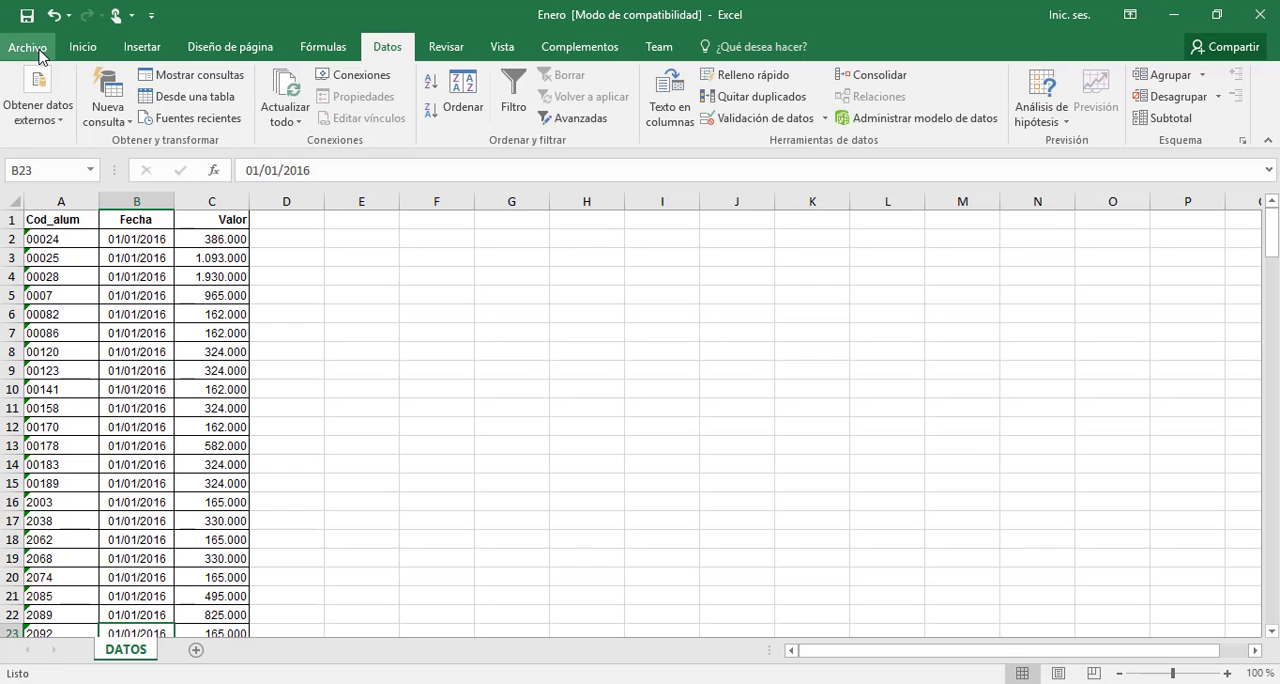
click(30, 49)
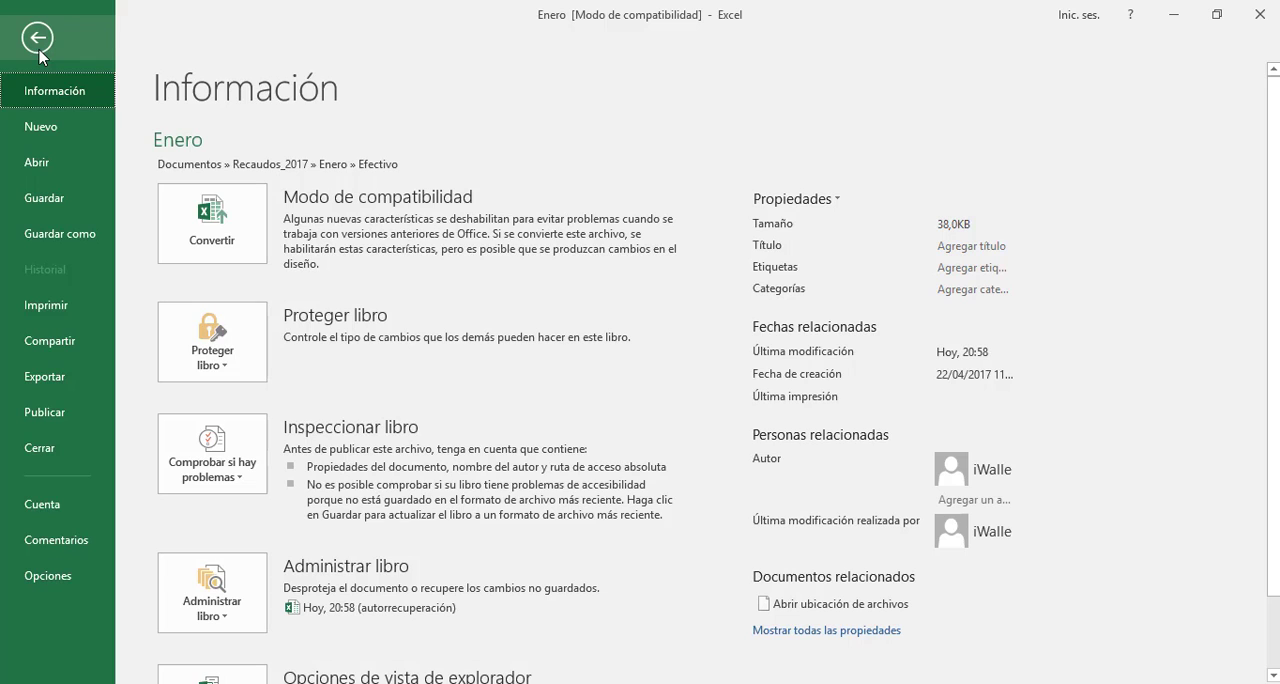
click(60, 234)
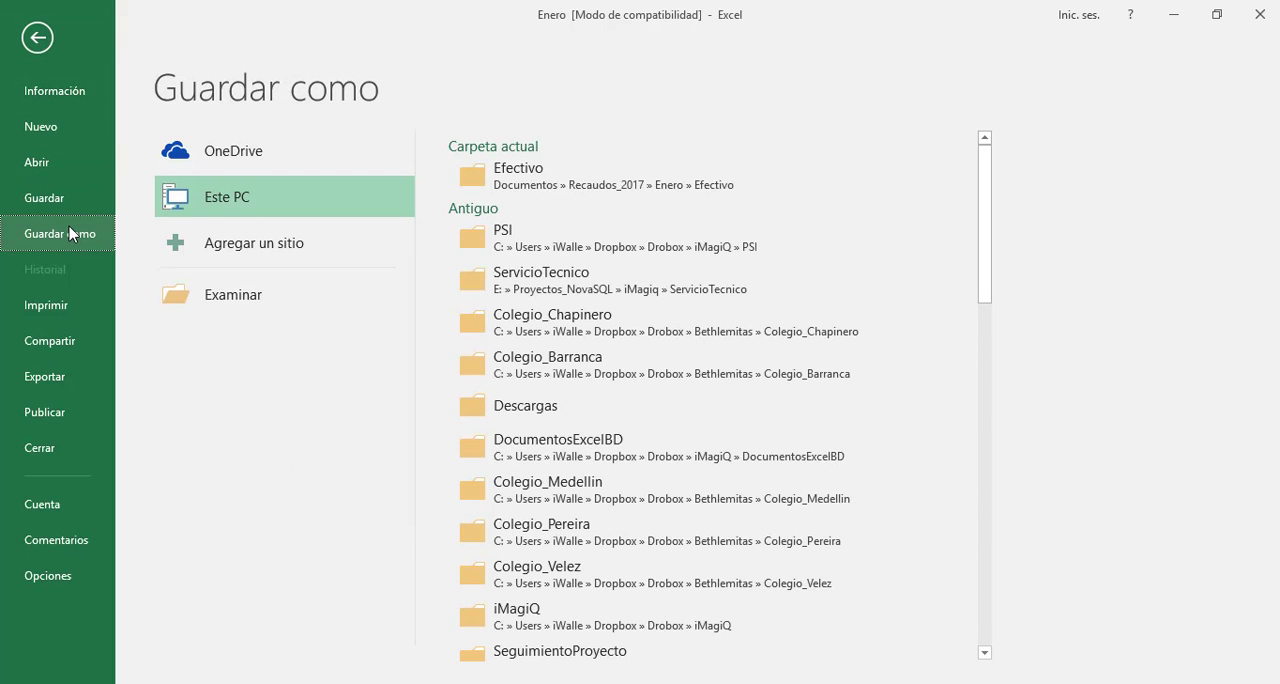
click(562, 189)
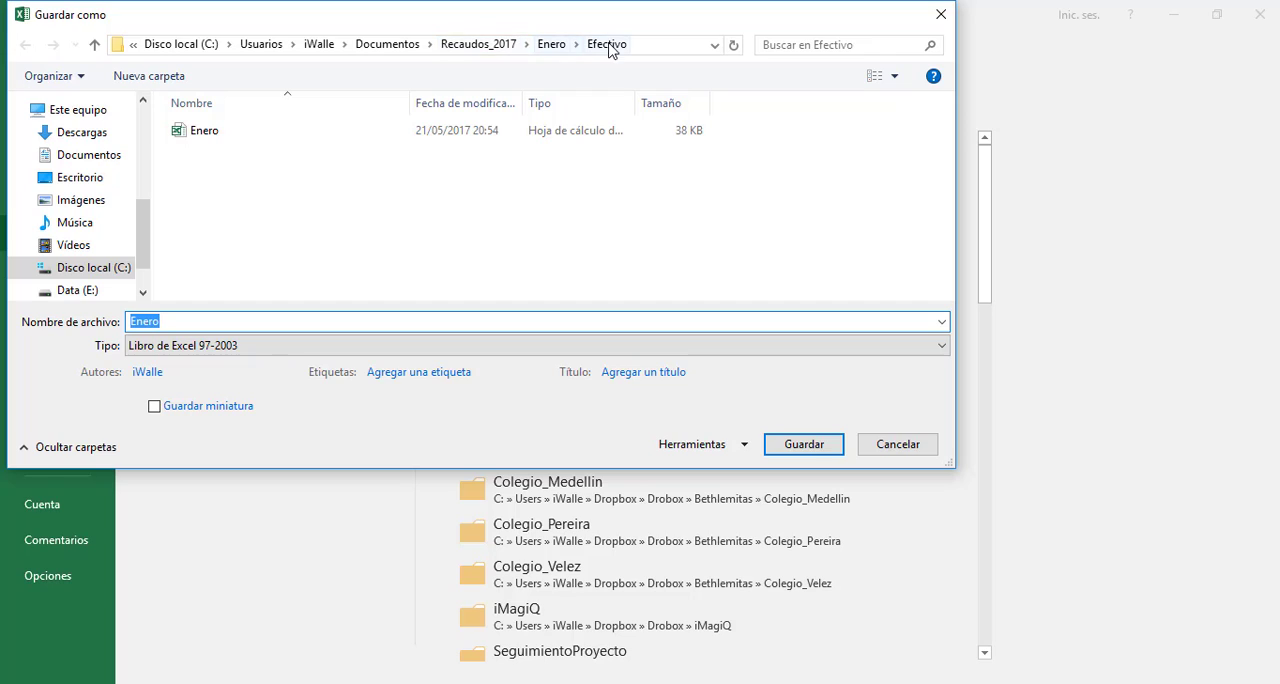
click(169, 324)
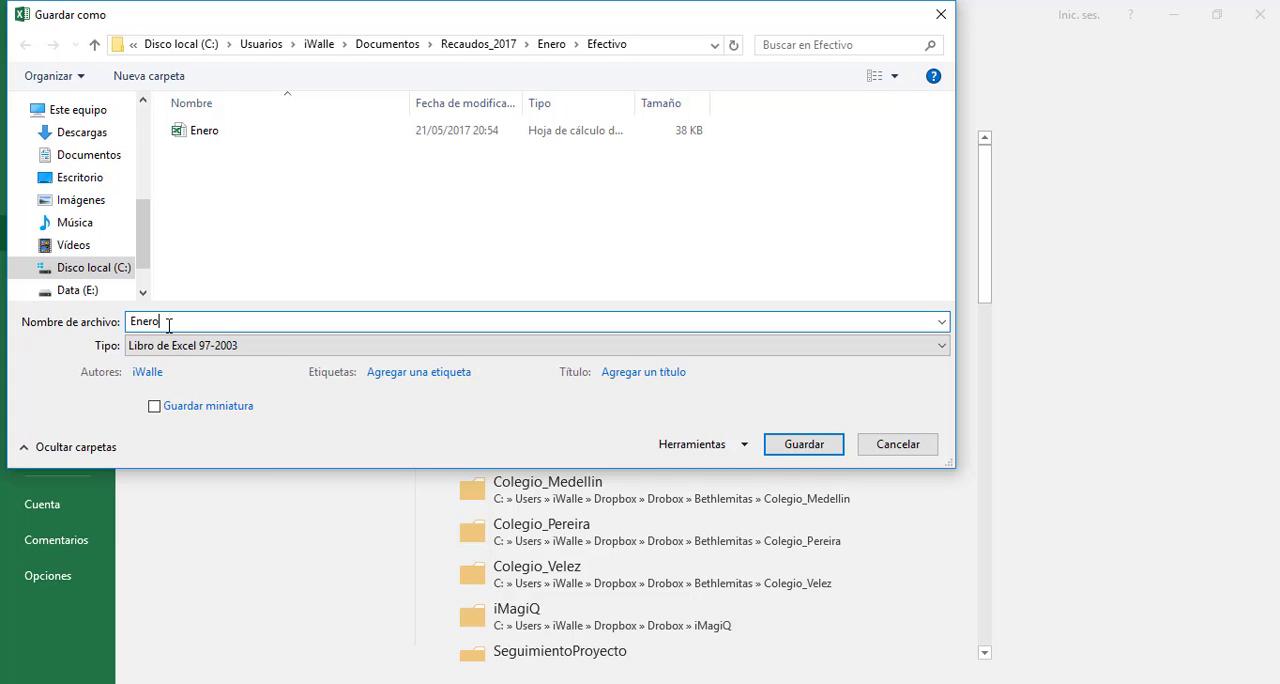
click(821, 449)
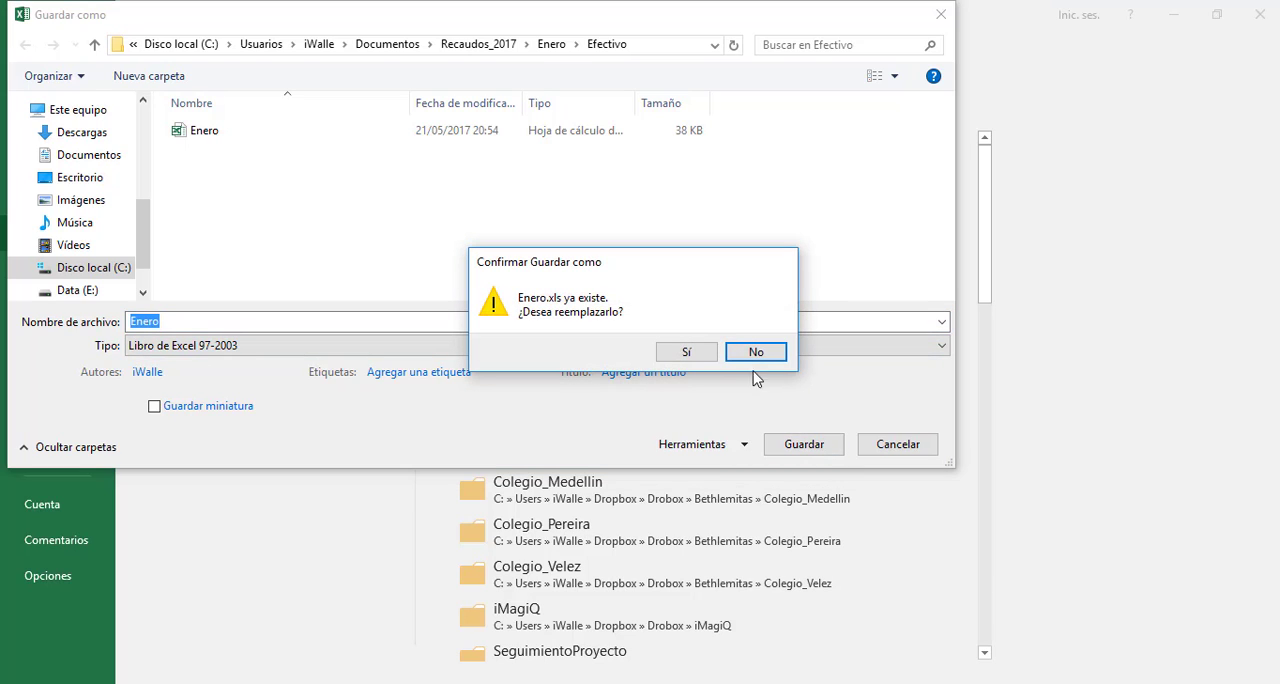
click(687, 353)
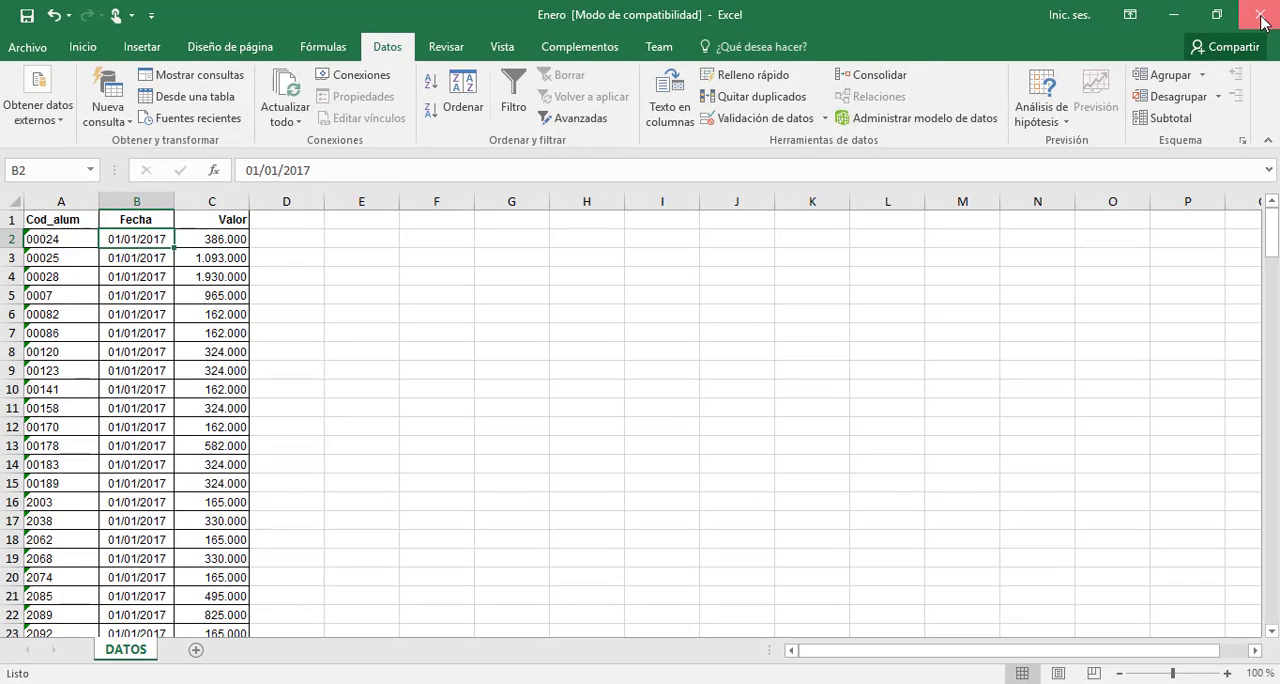
click(1262, 17)
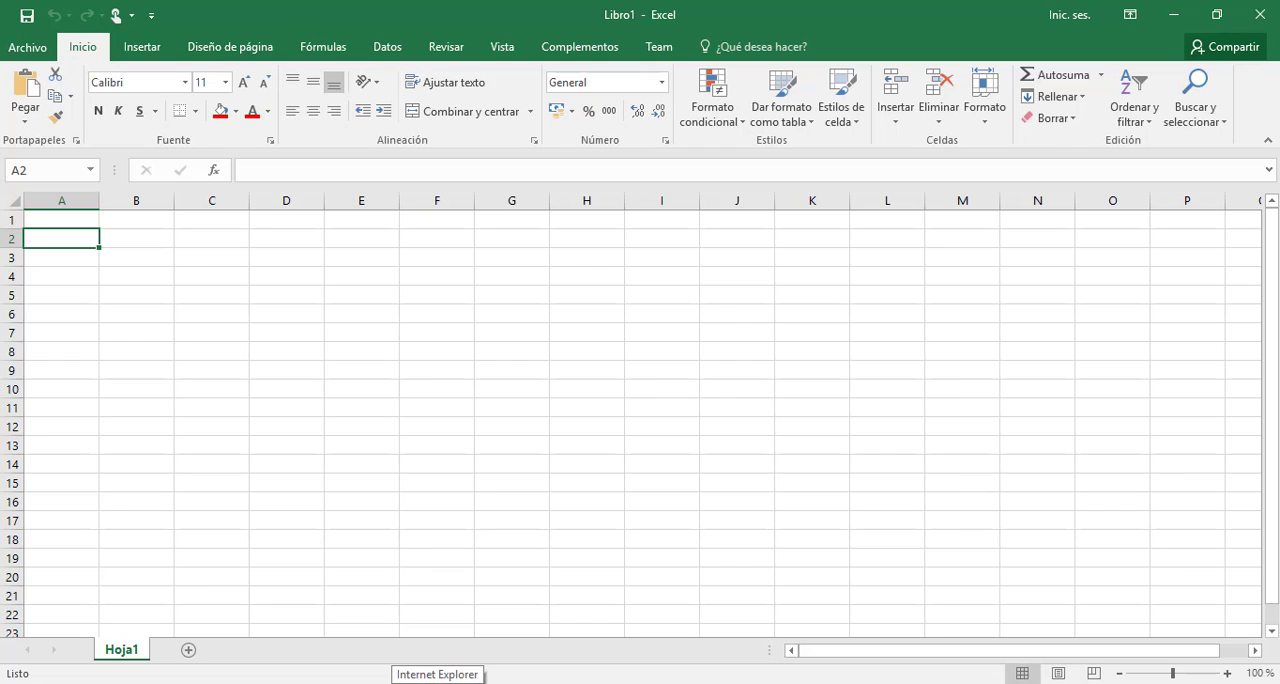
Switch to Internet Explorer and sign in to the Novasoftweb site with the account password, remembering the credentials
click(437, 683)
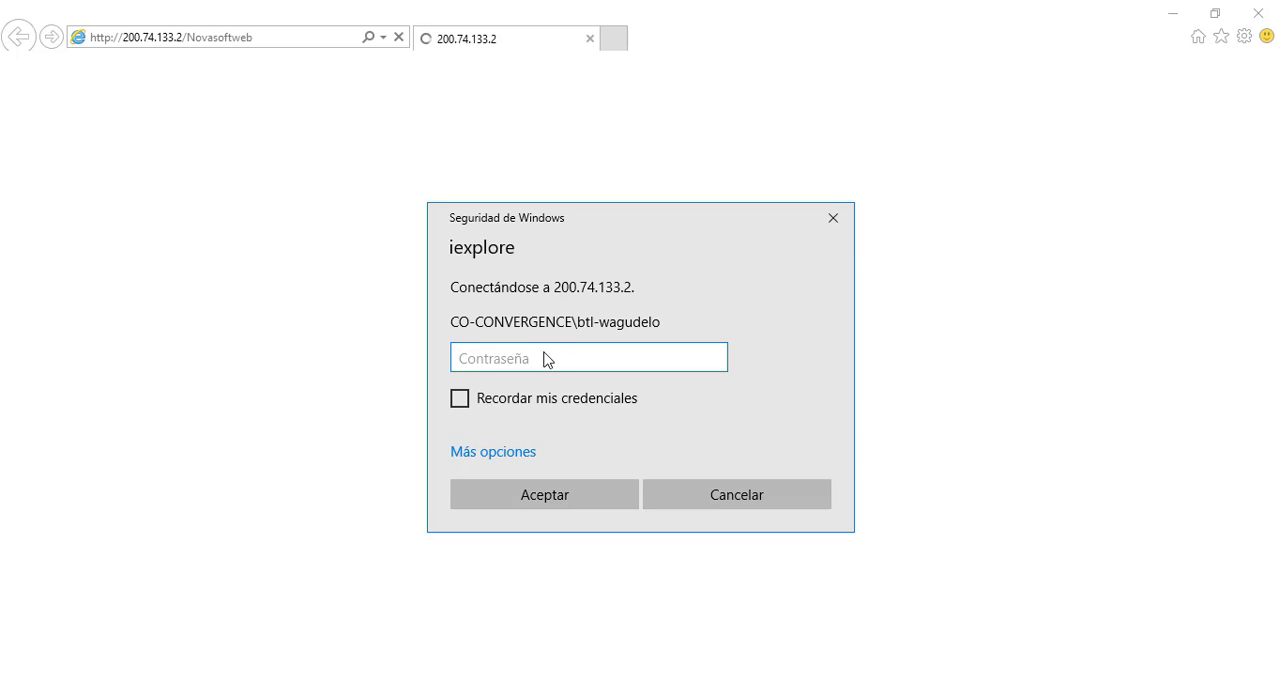
text(••••••••)
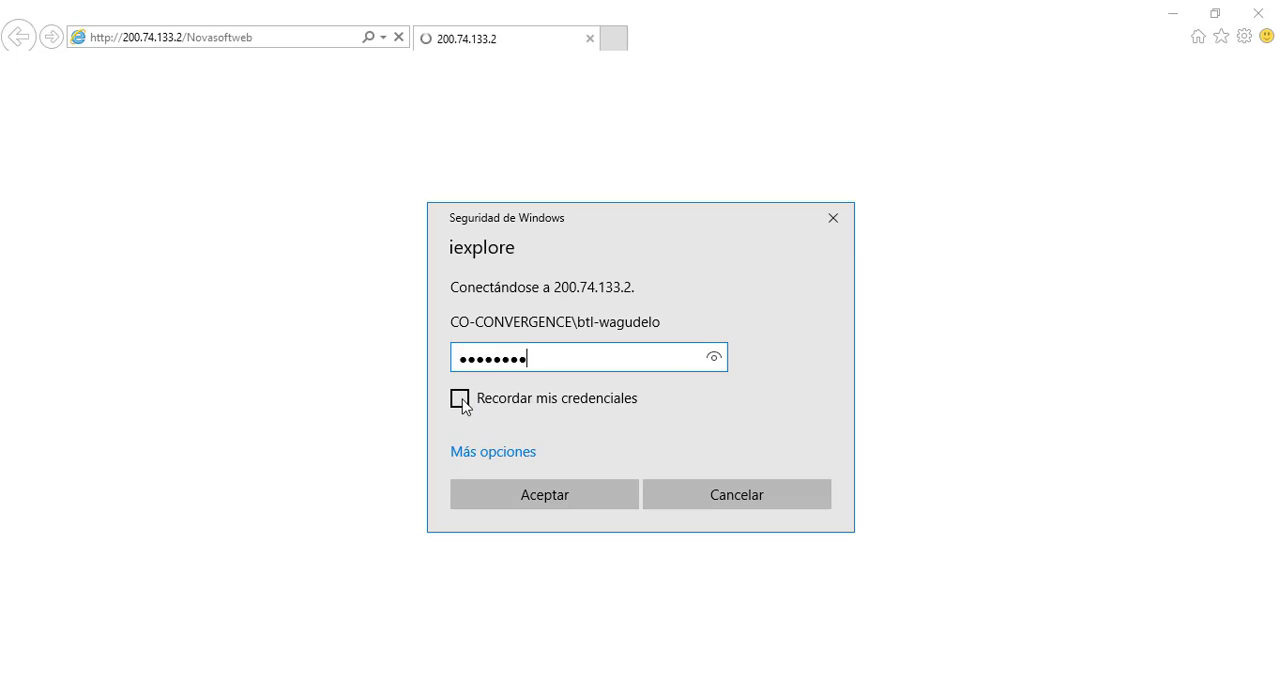
click(461, 400)
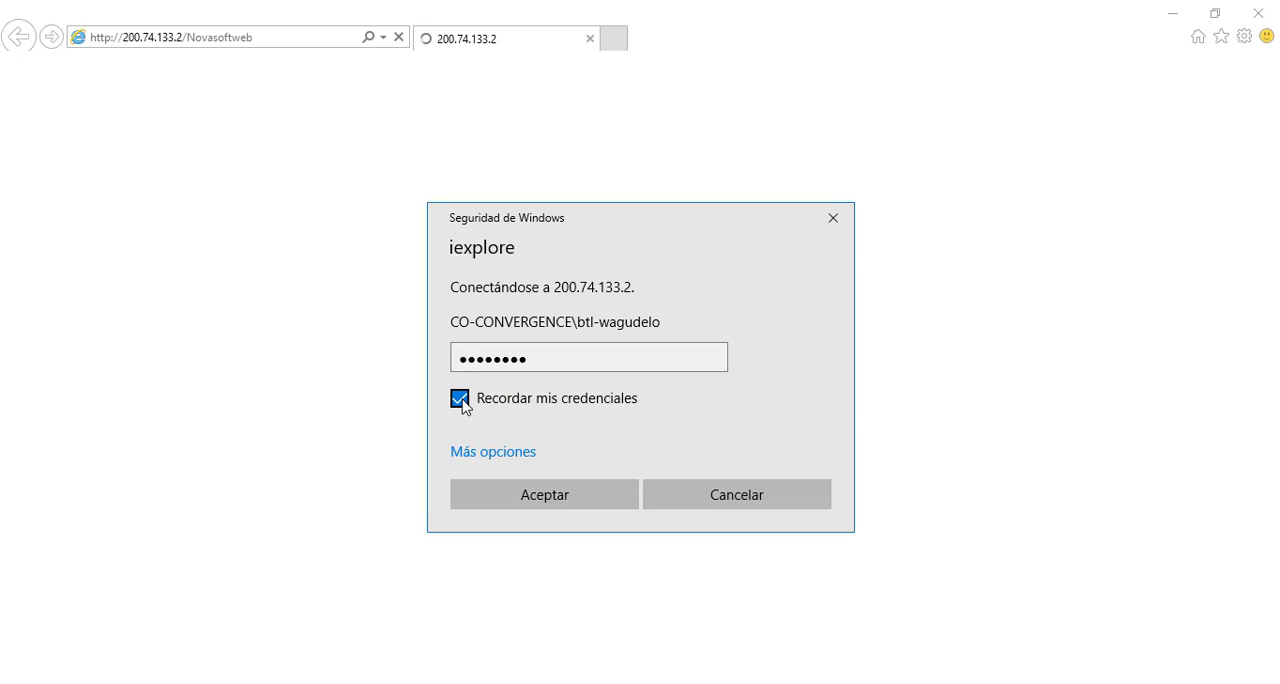
click(583, 497)
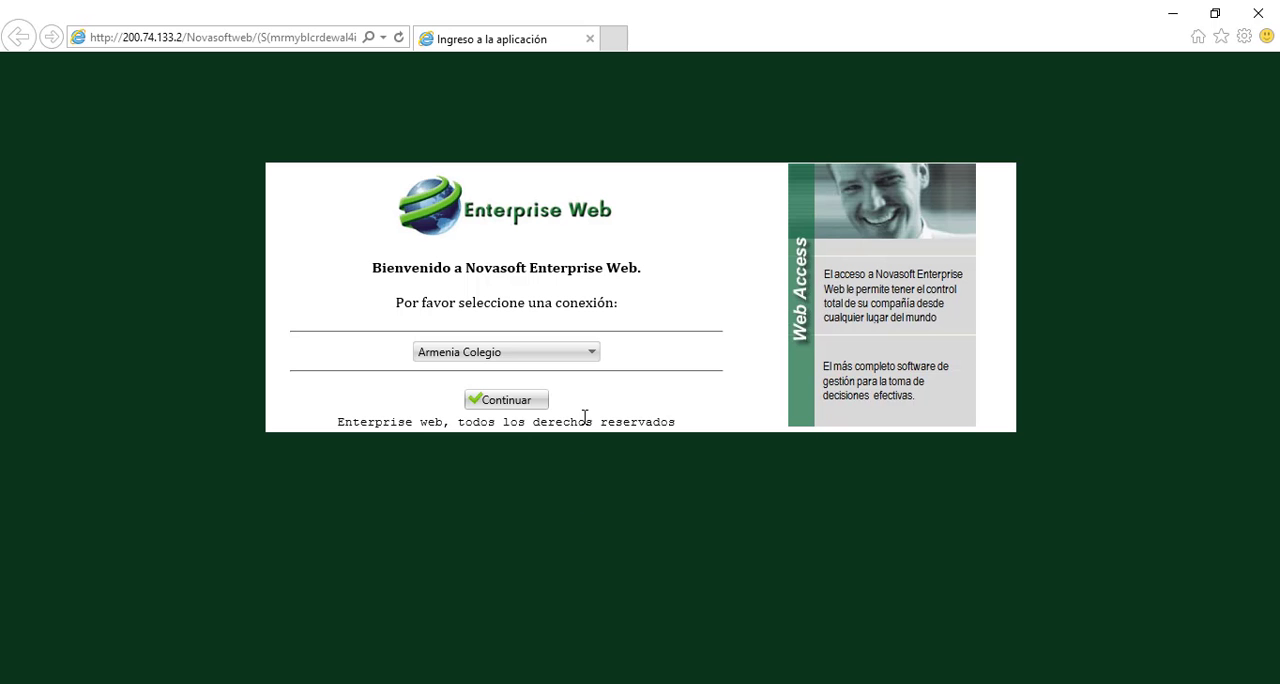
Choose the Pruebas connection and continue into Novasoft Enterprise Web
click(592, 352)
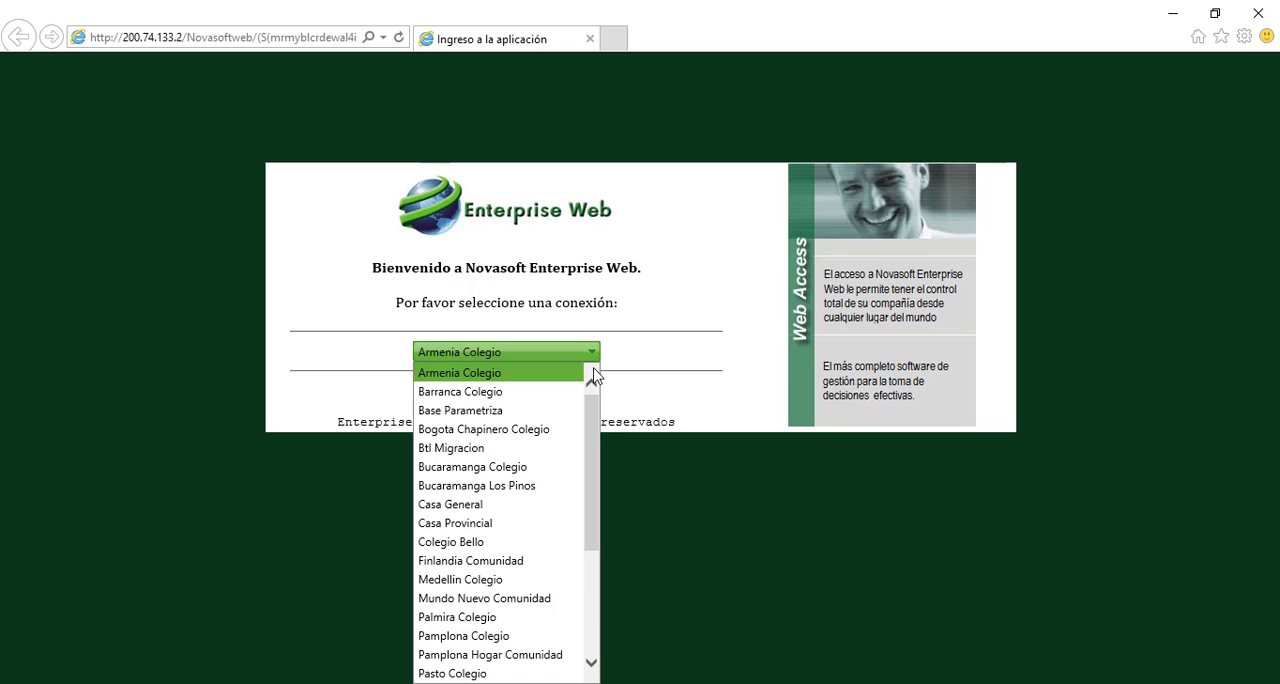
drag(594, 425, 592, 508)
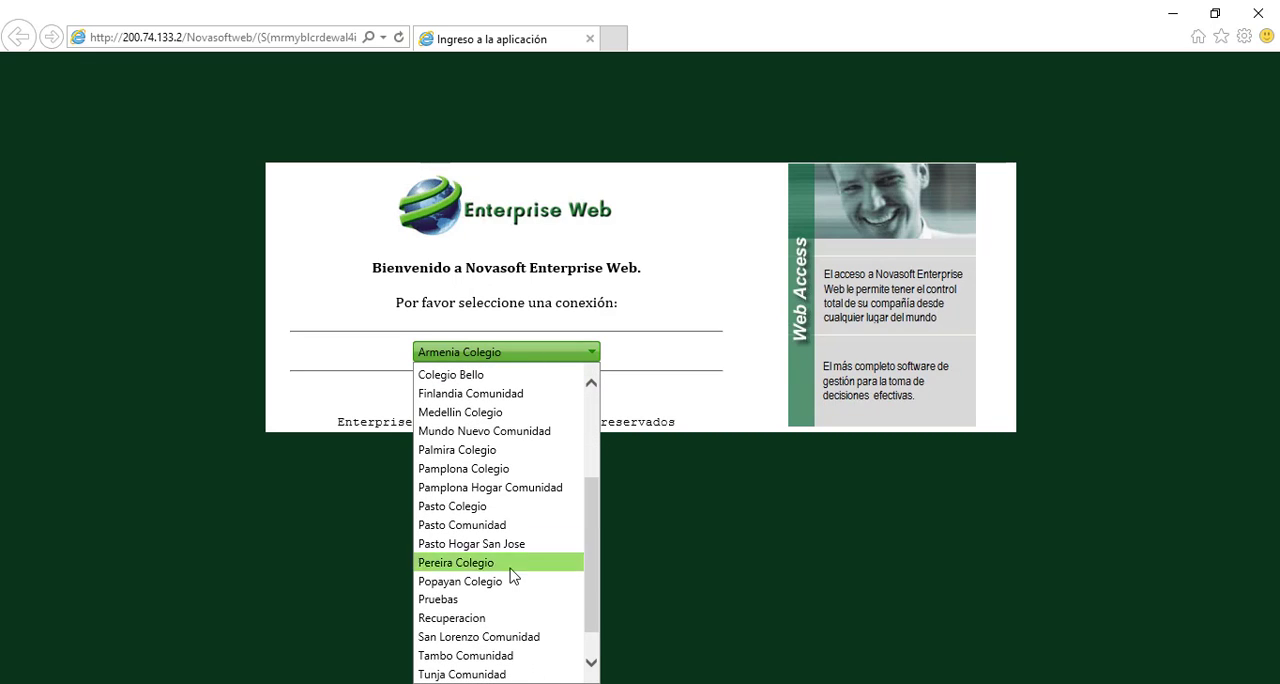
click(481, 604)
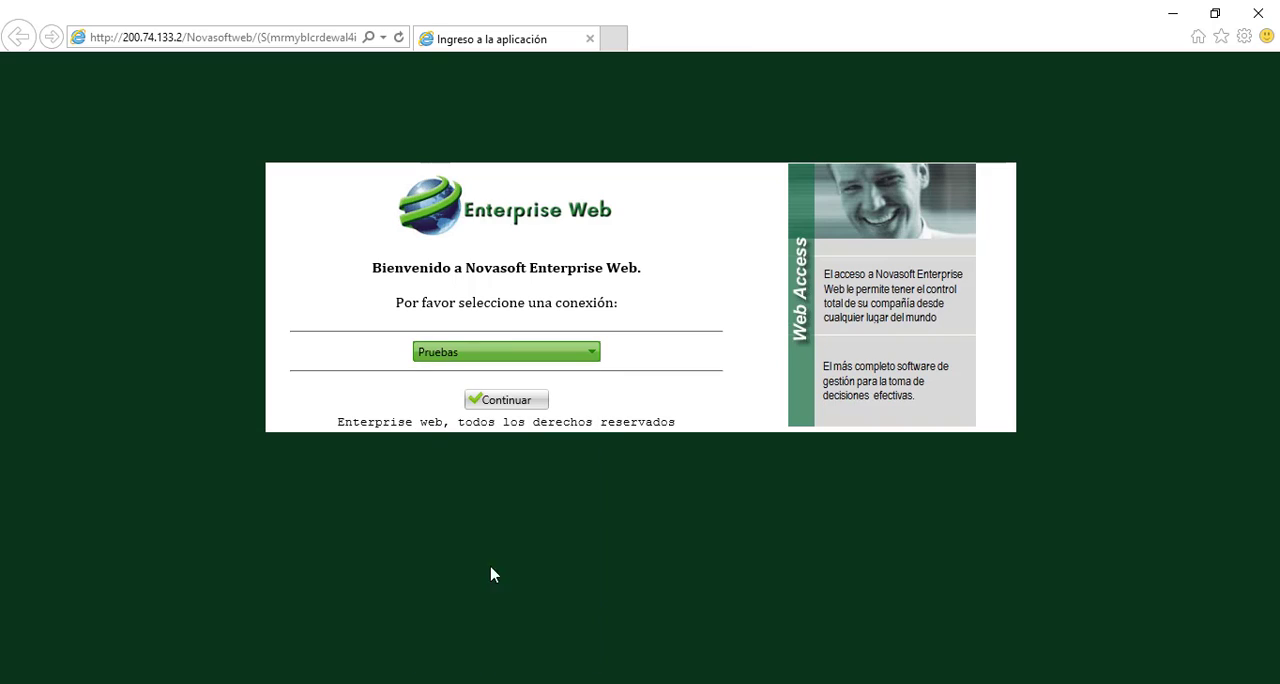
click(519, 405)
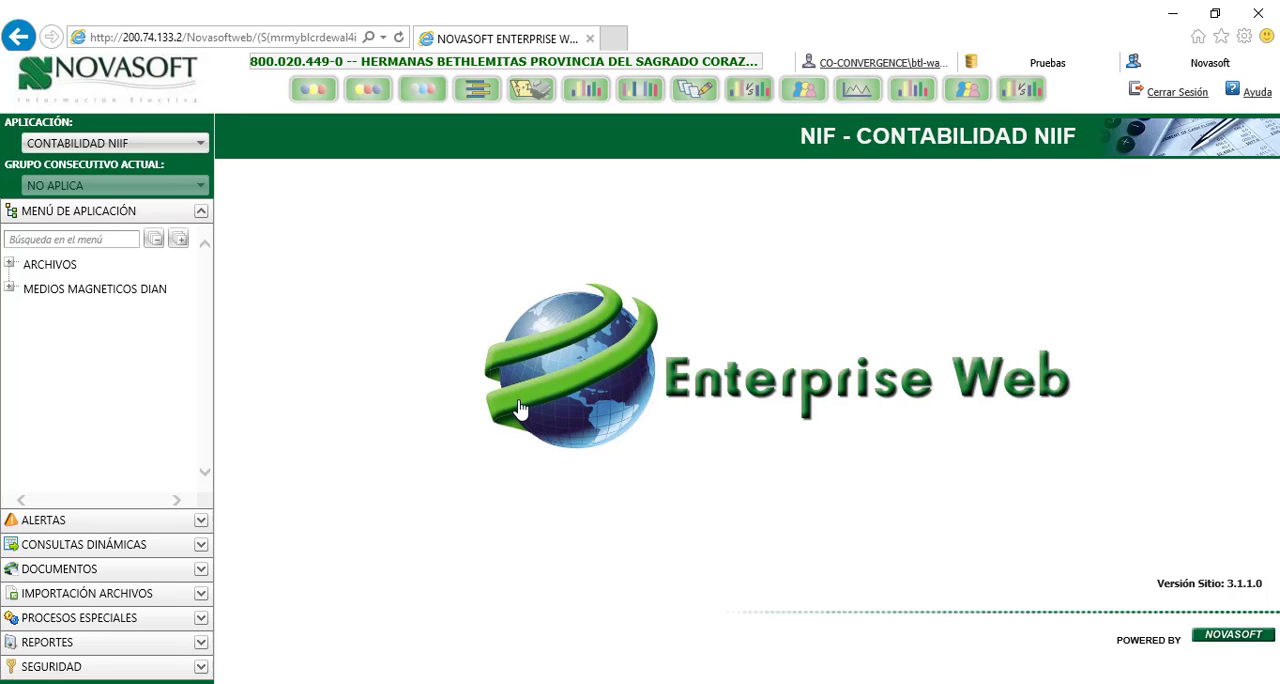
Switch to the TESORERÍA application and start executing import task U13, IMPORTACION PAGOS ESTANDAR CARTERA DE COLEGIOS
click(194, 150)
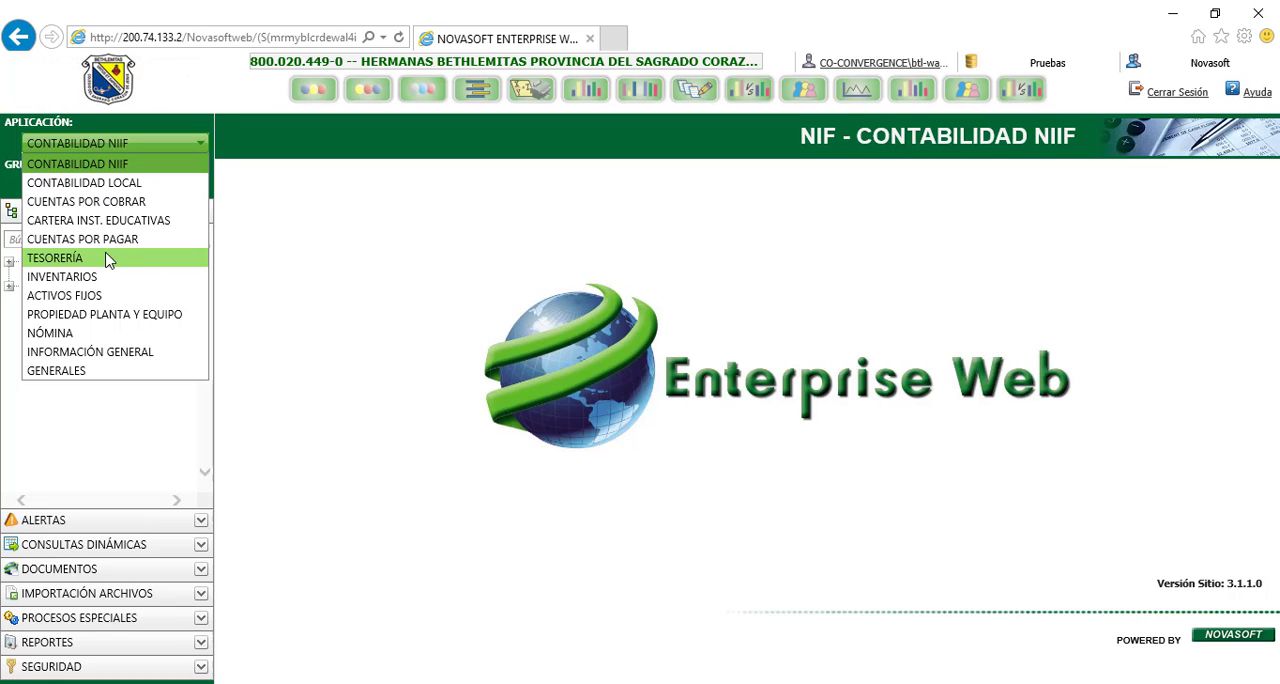
click(110, 260)
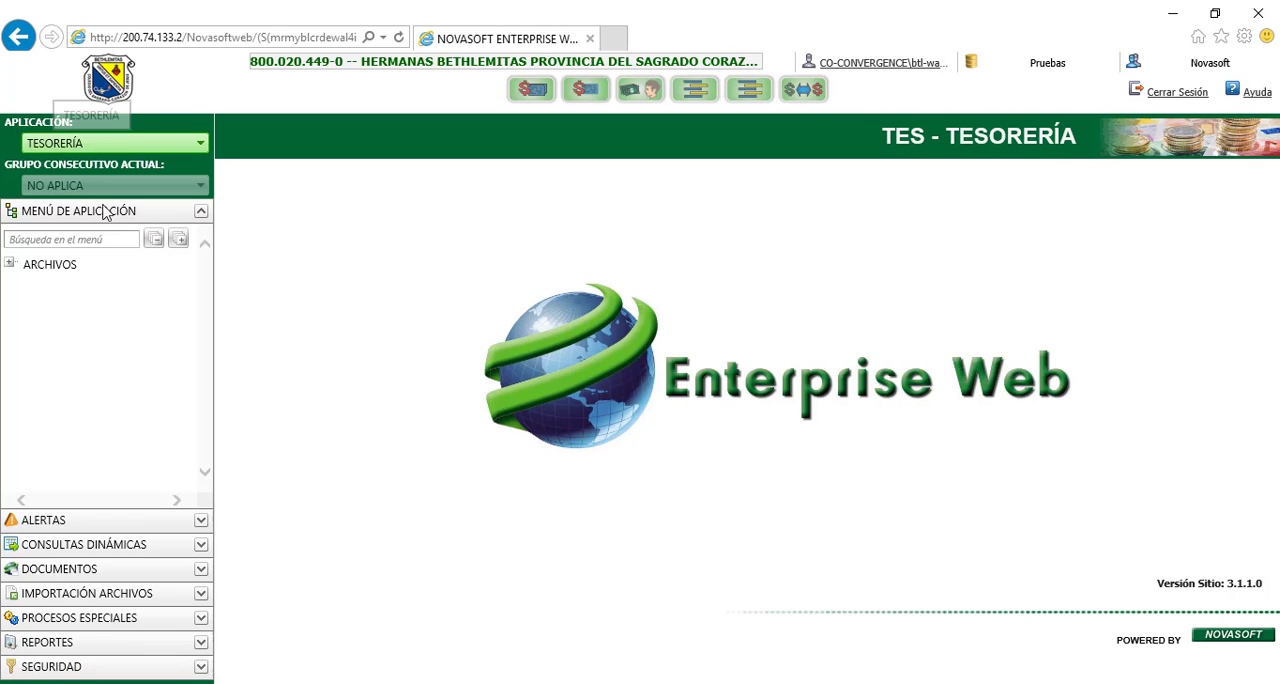
click(199, 594)
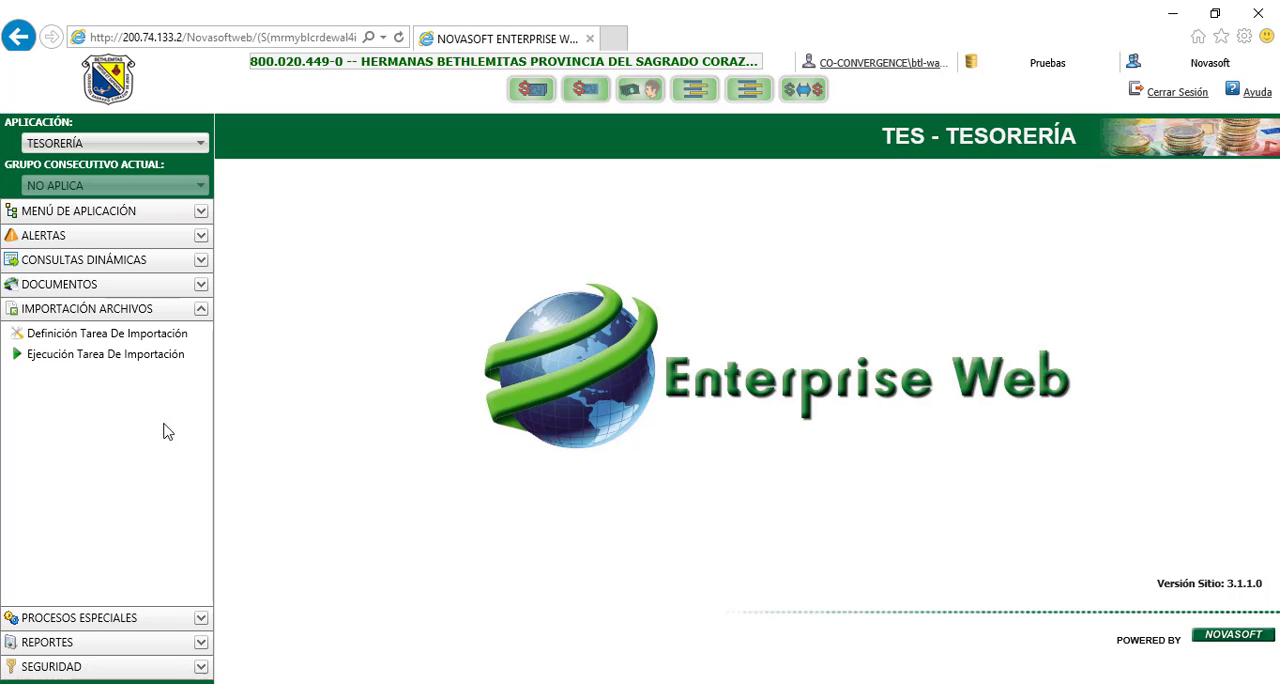
click(137, 363)
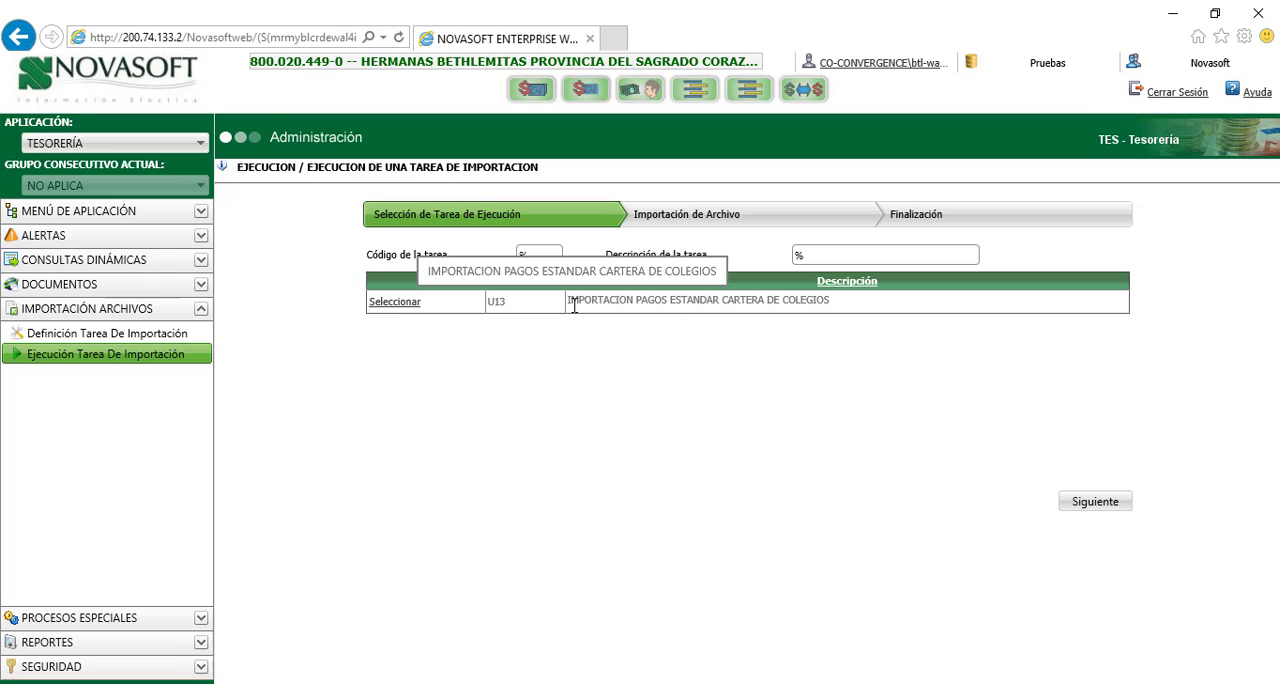
click(399, 302)
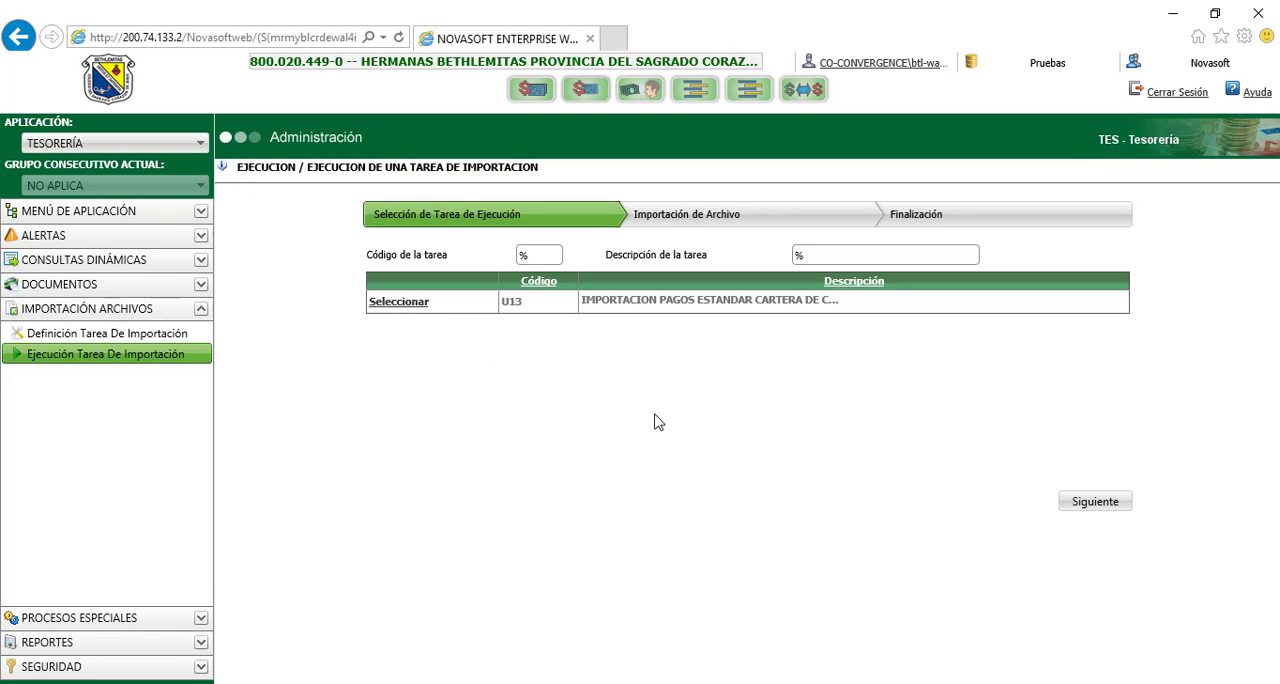
click(1097, 502)
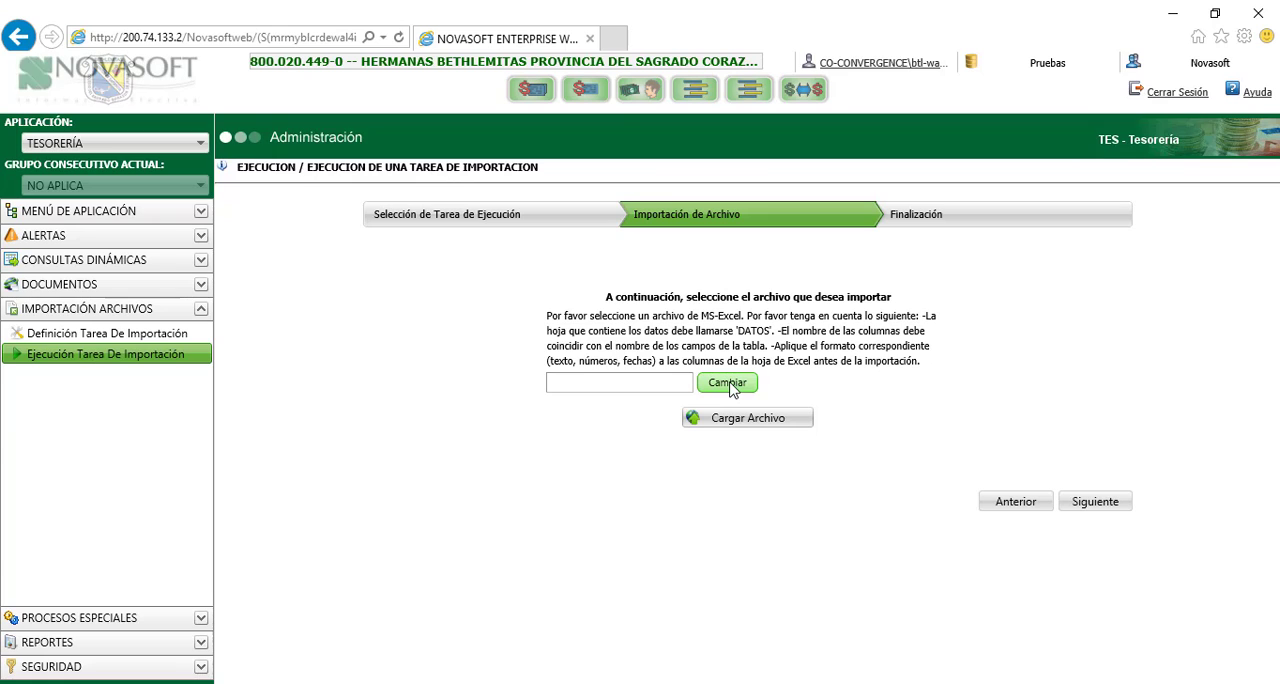
Load the Enero file from Documentos, Recaudos_2017, Enero, Efectivo into the import task and finish the task
click(727, 383)
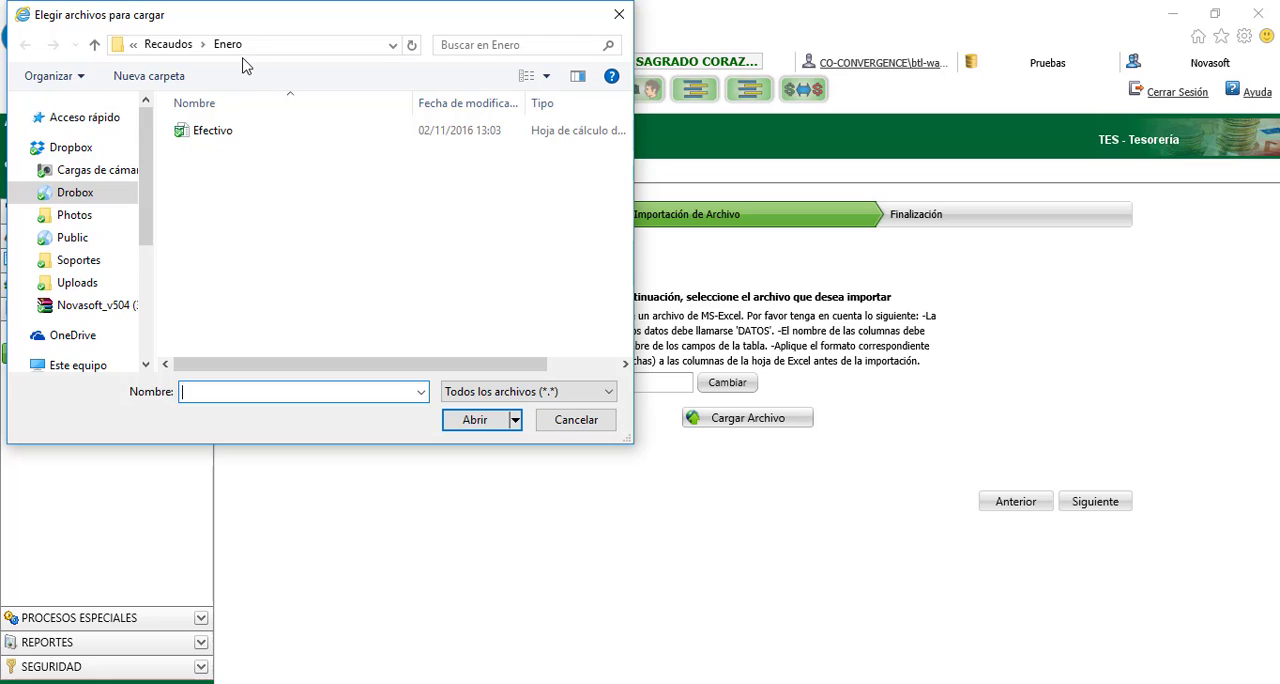
click(146, 310)
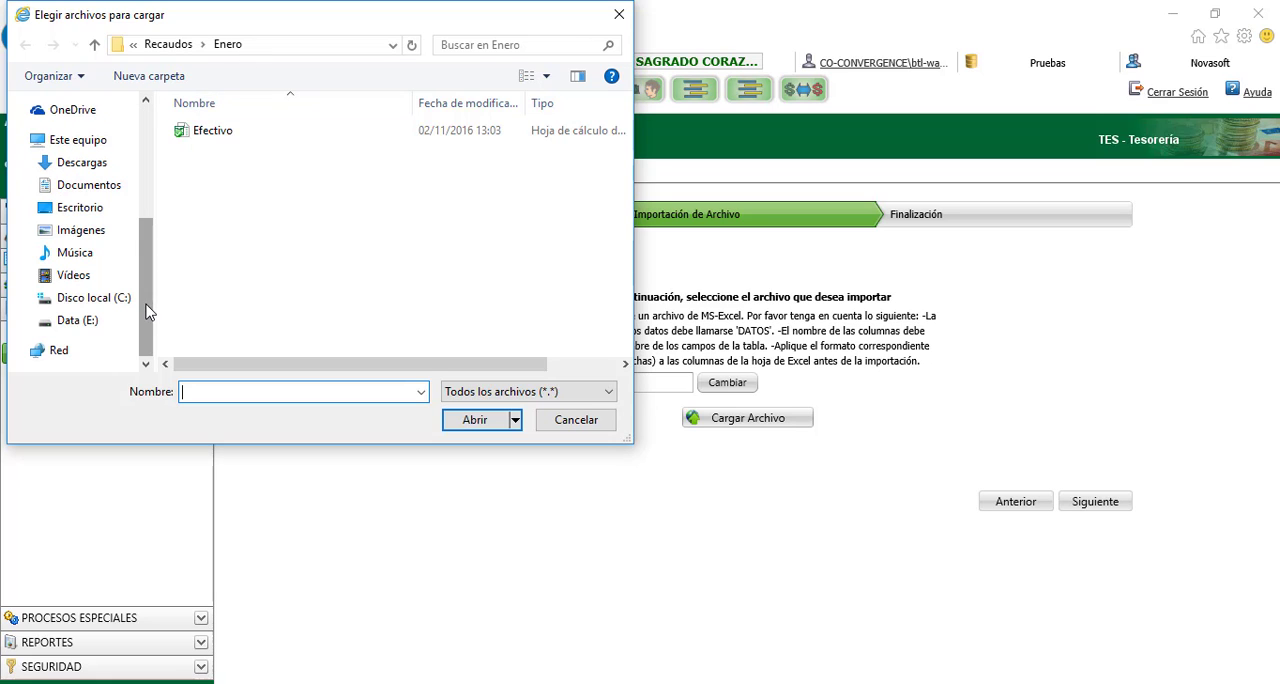
click(113, 193)
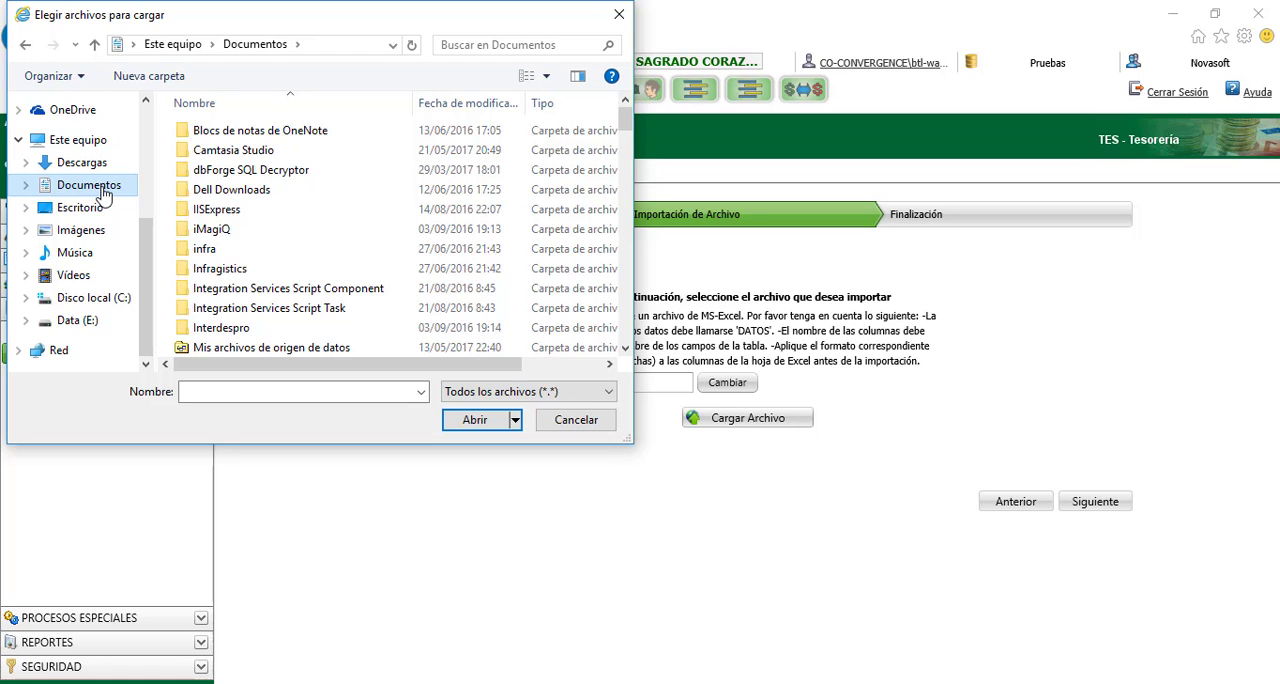
click(626, 335)
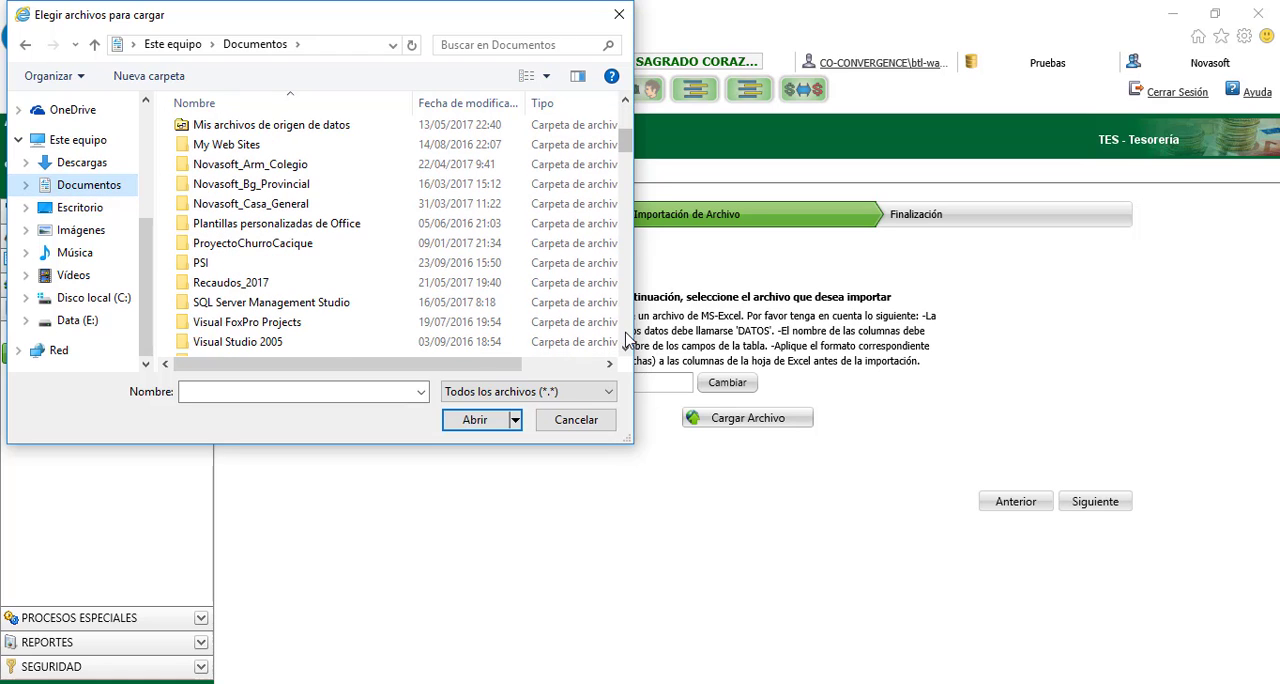
double_click(255, 284)
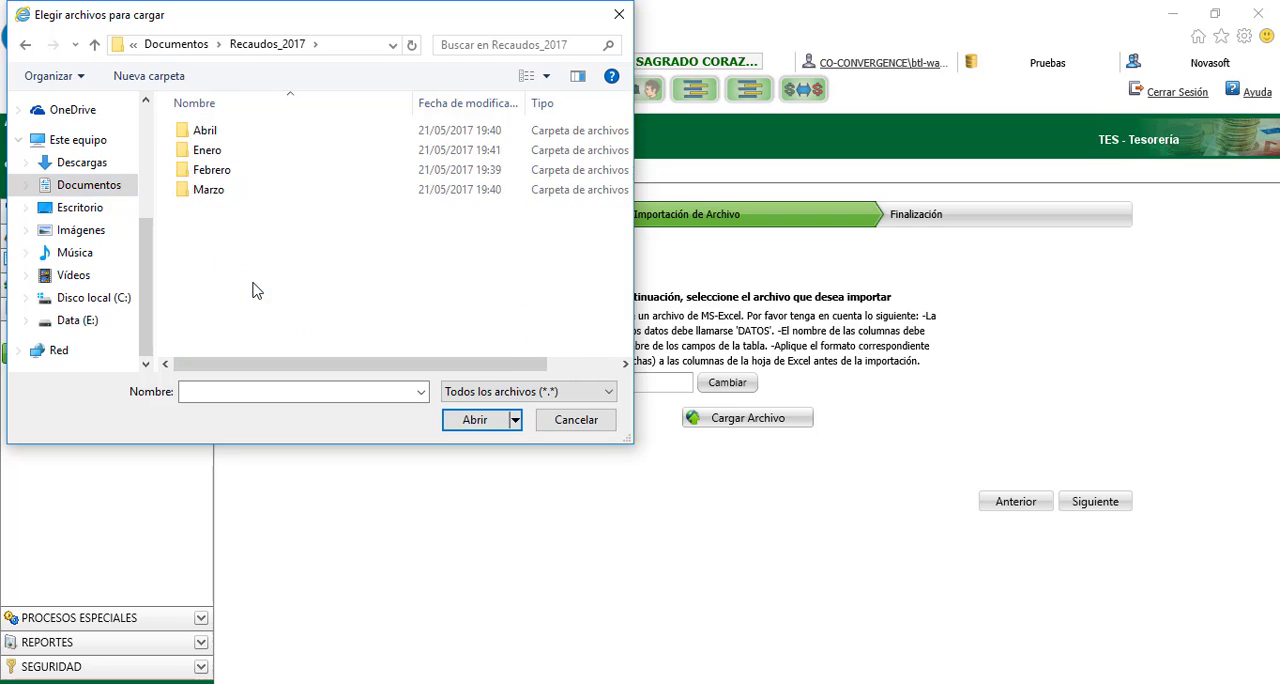
double_click(207, 152)
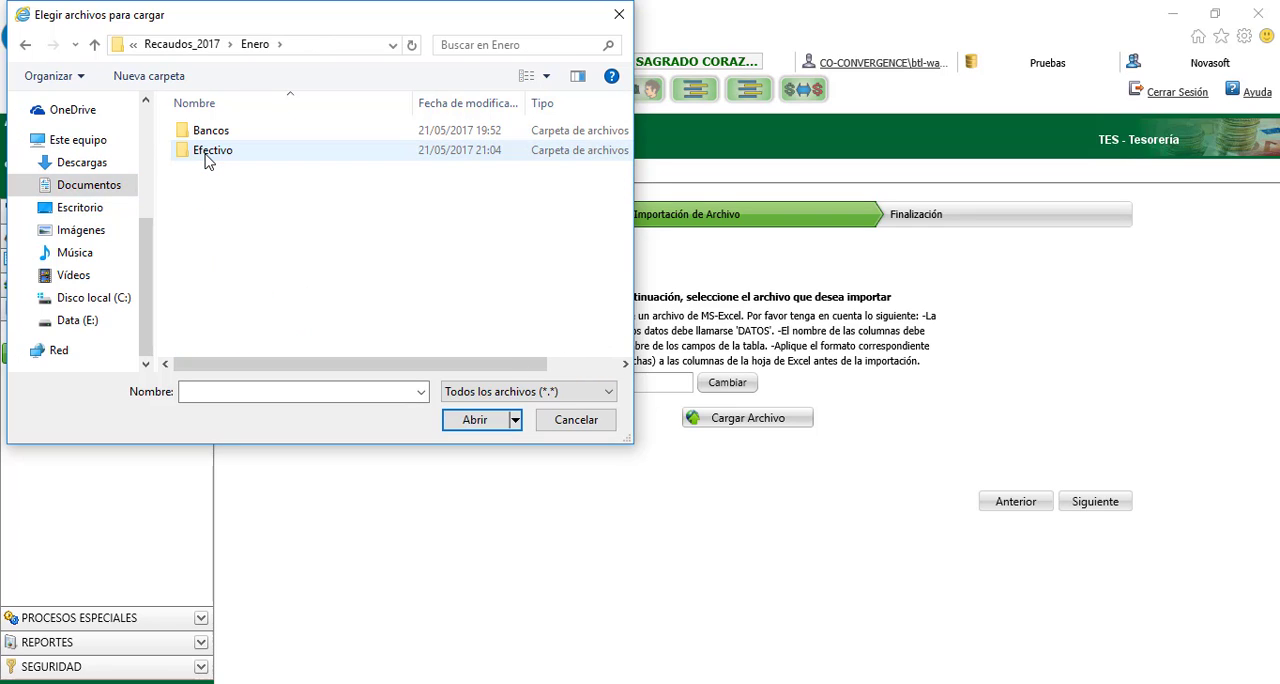
double_click(207, 152)
click(209, 138)
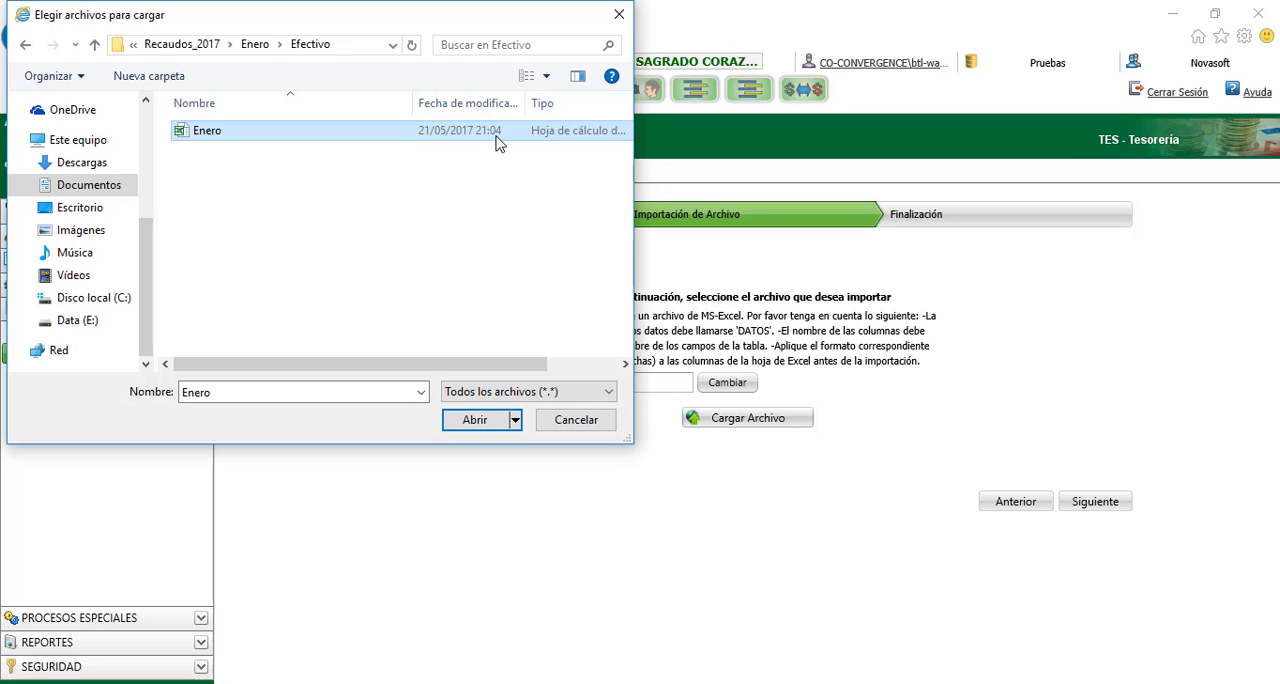
click(475, 420)
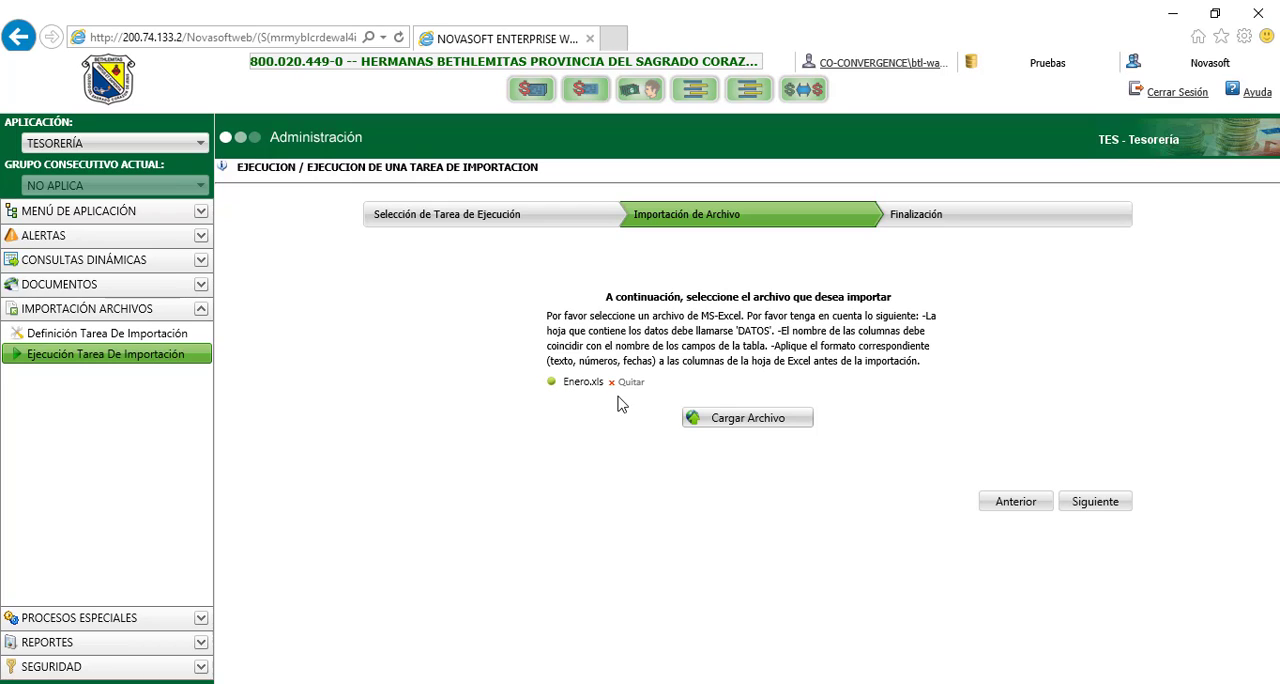
click(729, 420)
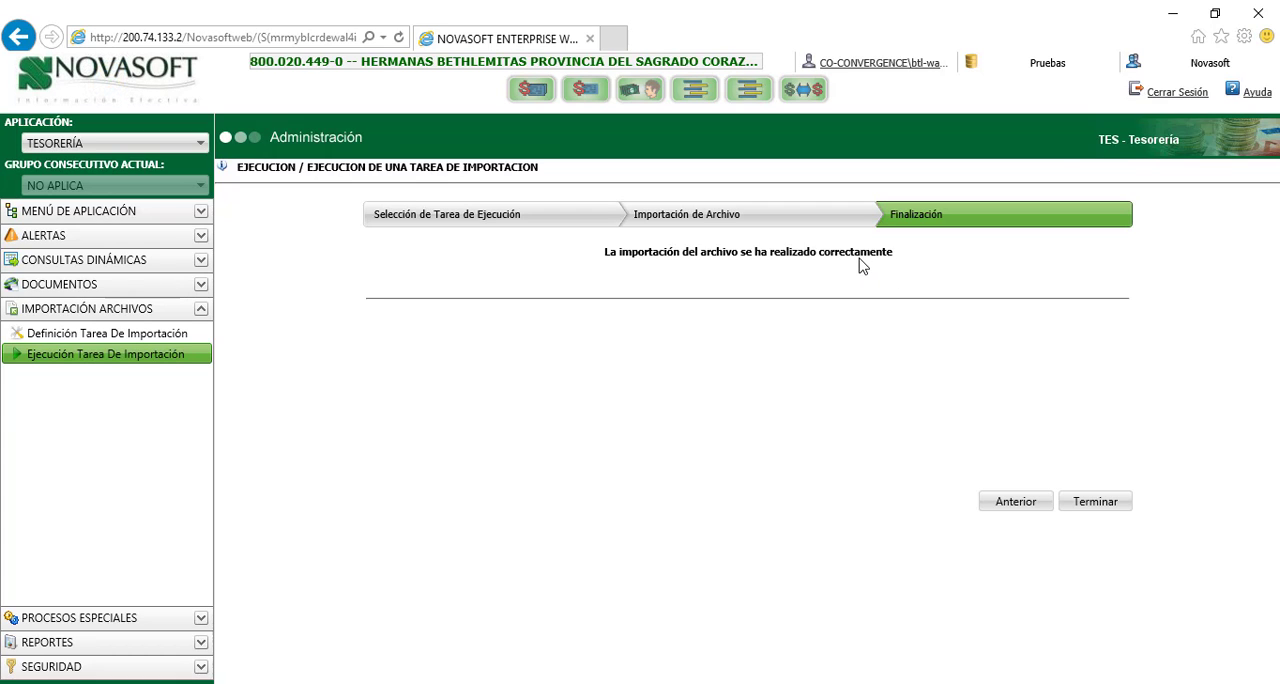
click(1095, 503)
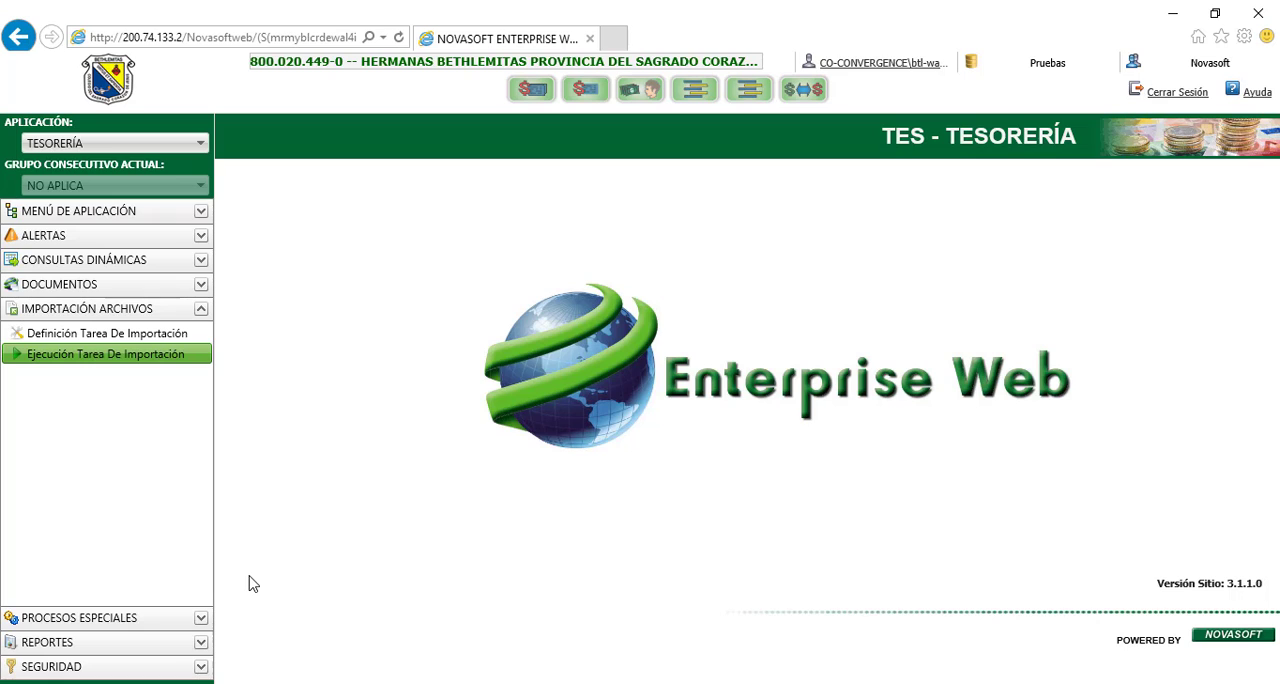
Start executing special processes in Tesorería, choosing group ARCHIVOS PAGOS BANCOS and process INGRESOS BANCOS PAGOS ESTANDAR CIE
click(202, 617)
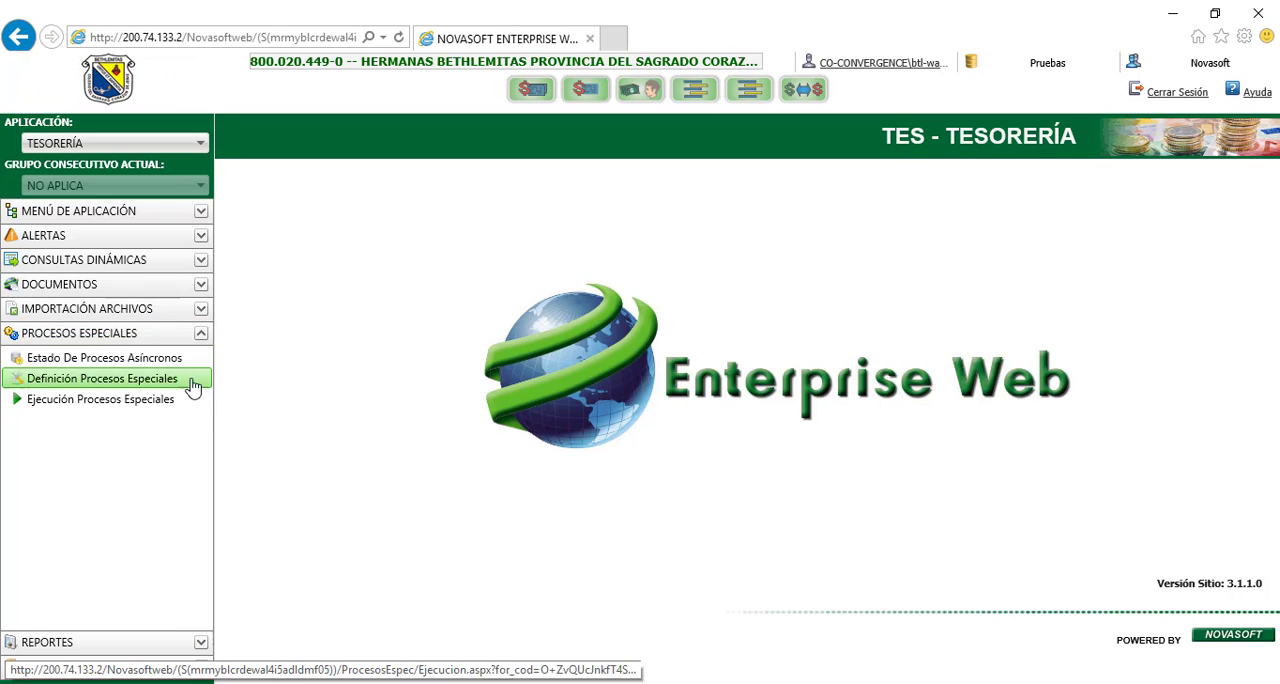
click(128, 402)
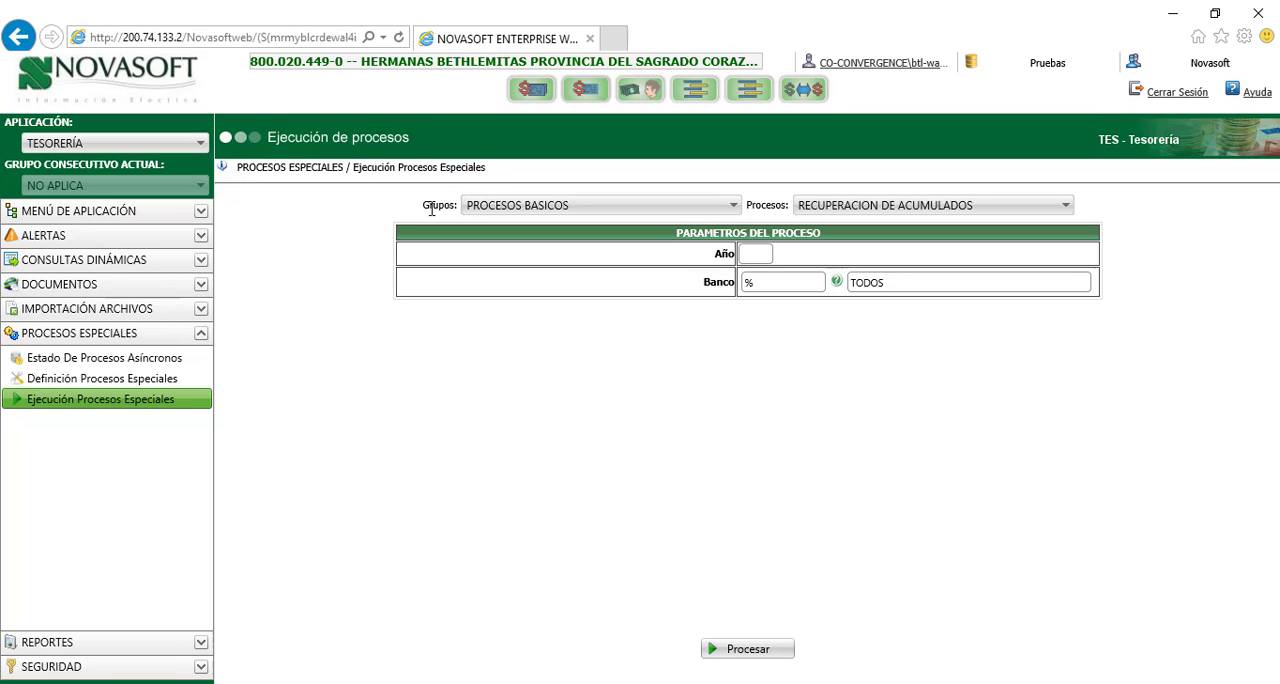
click(733, 207)
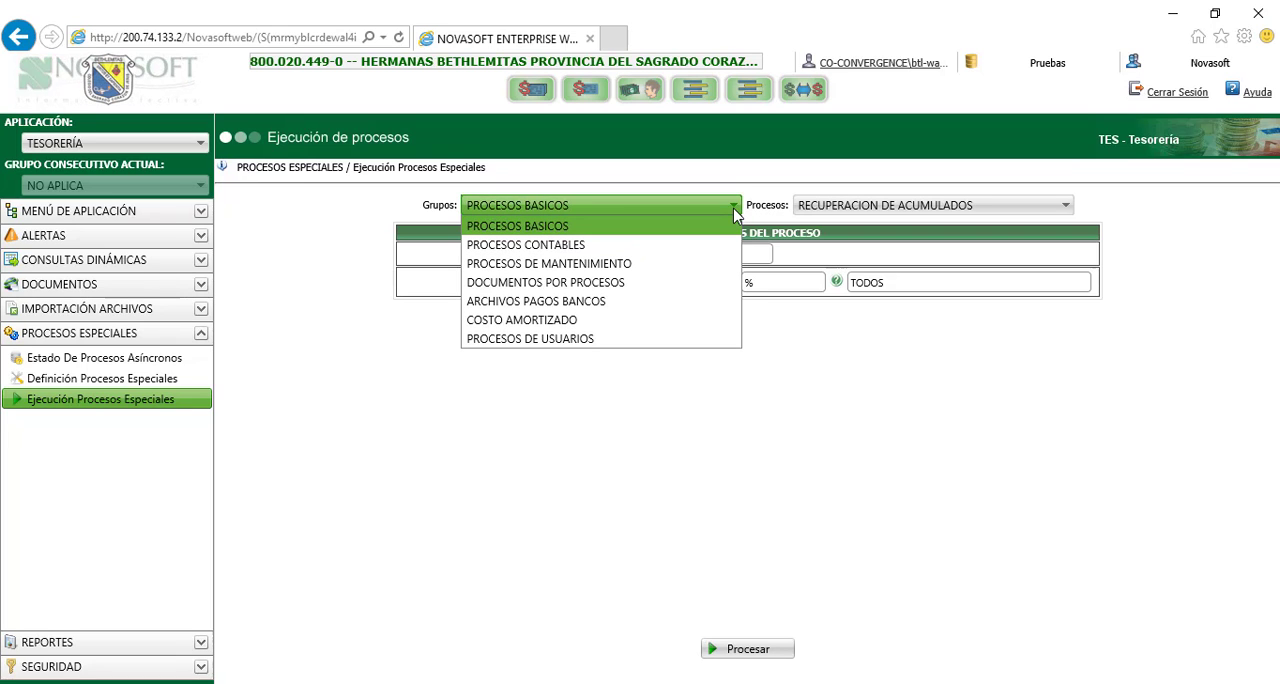
click(657, 302)
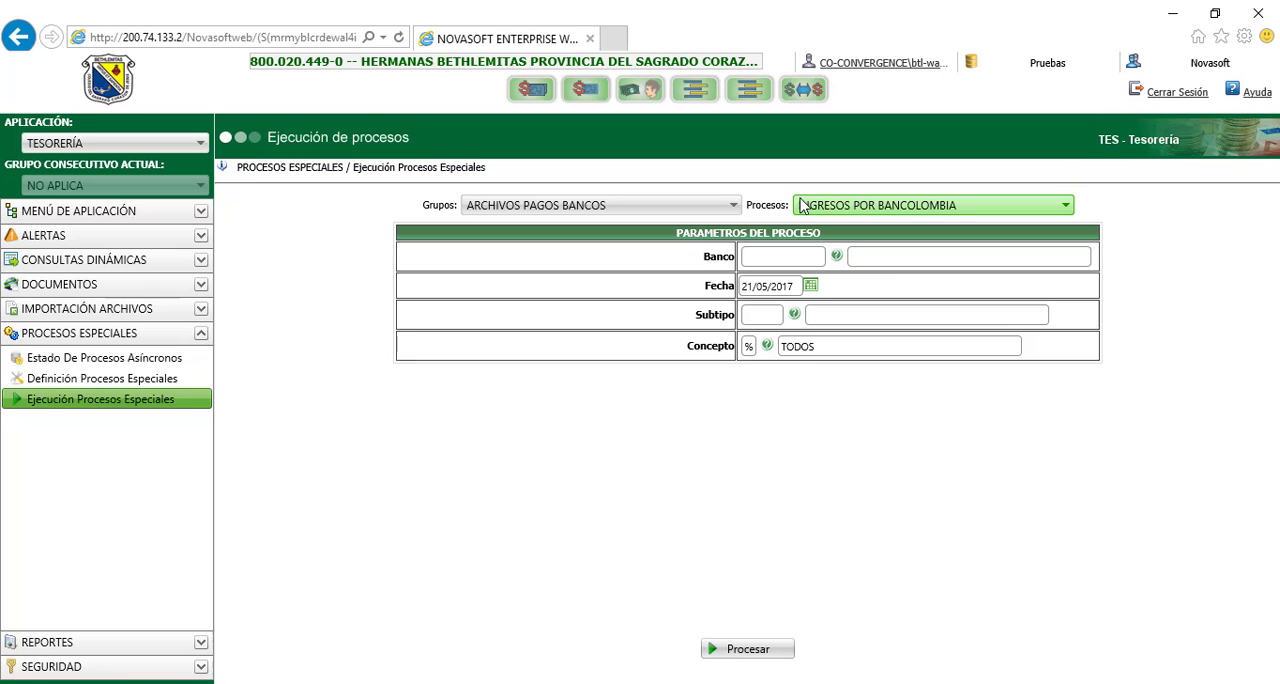
click(850, 209)
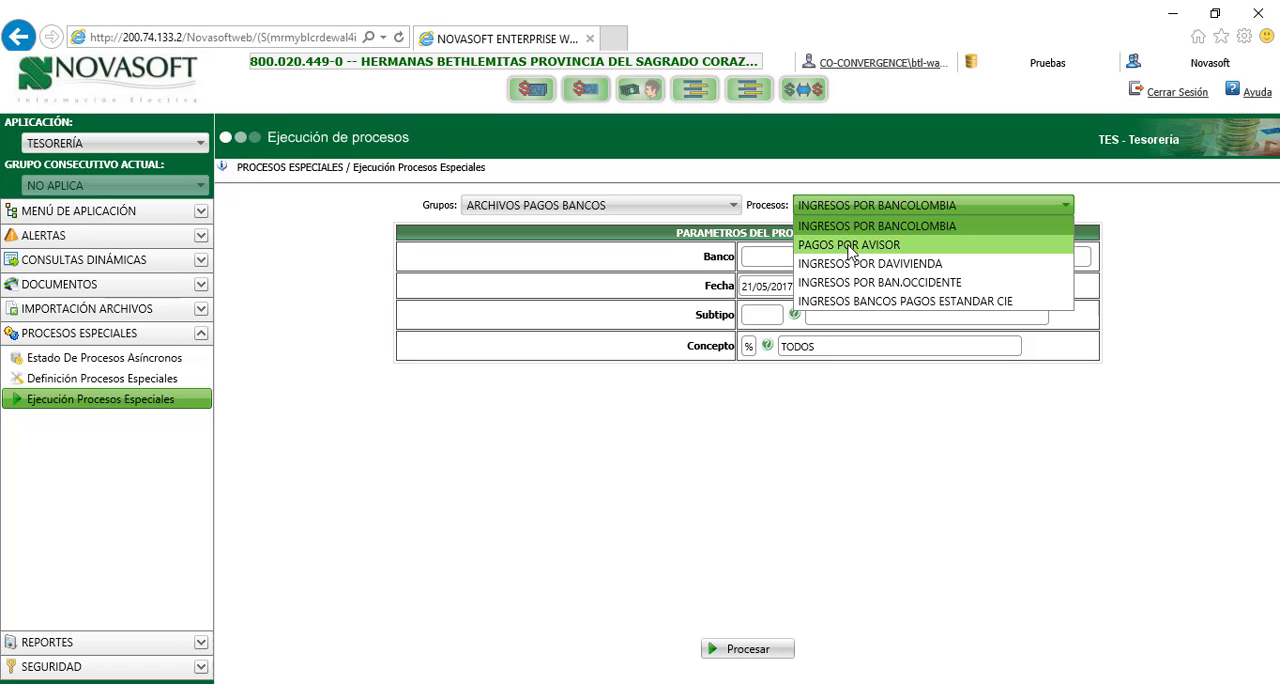
click(851, 305)
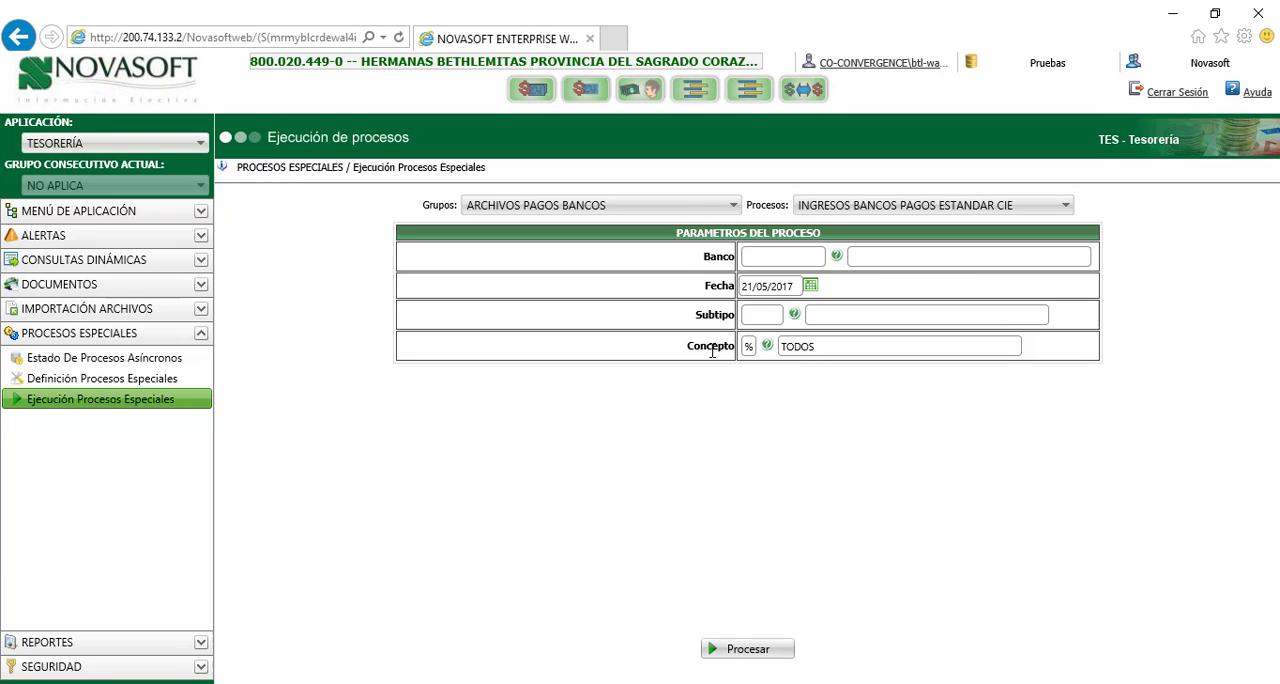
Look up the available banks and set the process's Banco parameter to CPV002, CAJA GENERAL
click(836, 258)
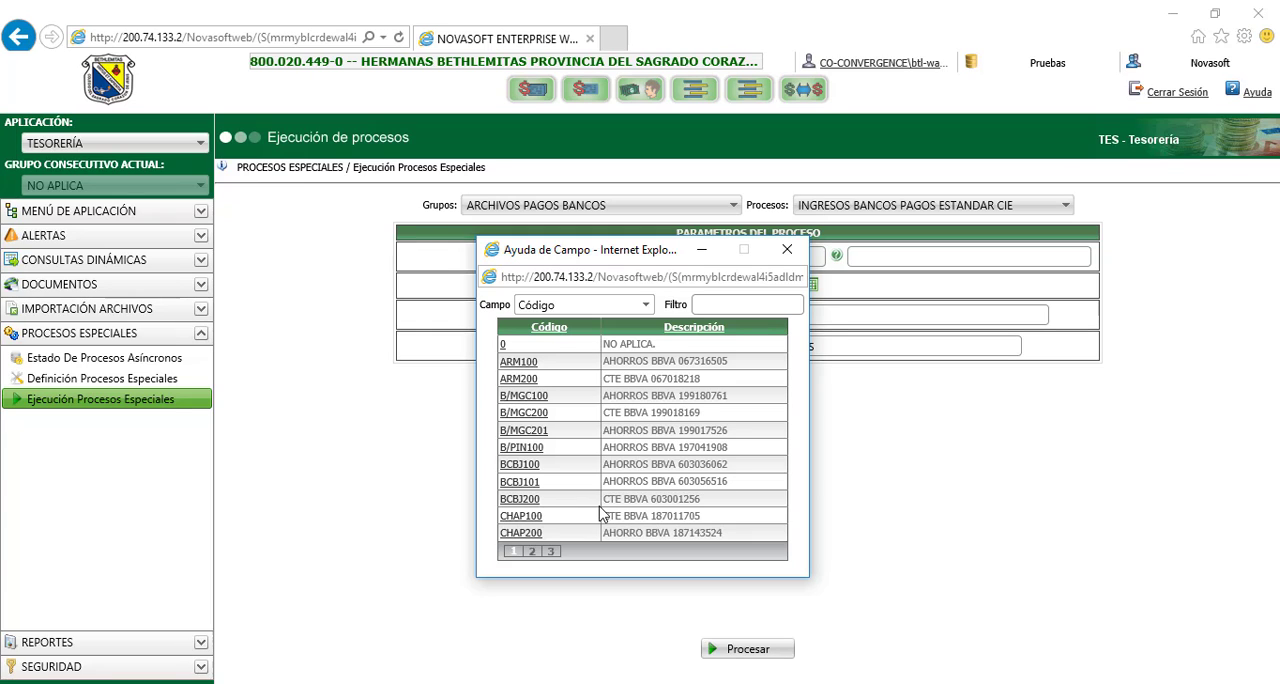
click(531, 553)
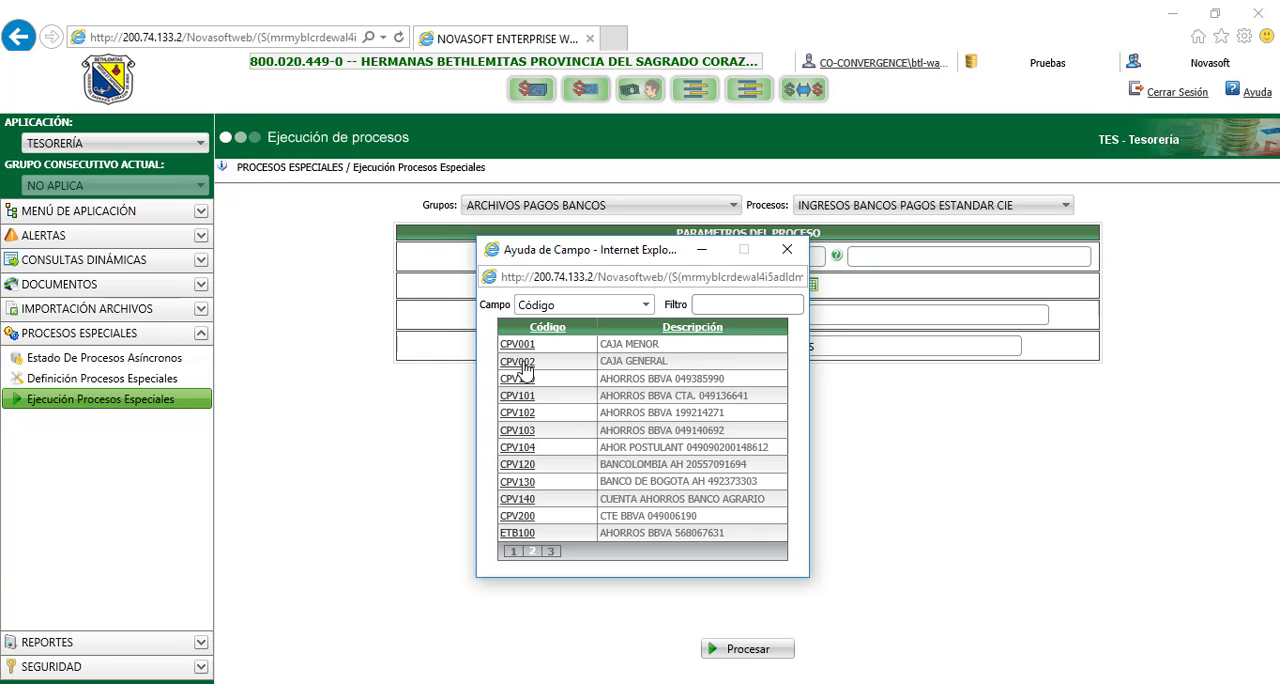
click(519, 362)
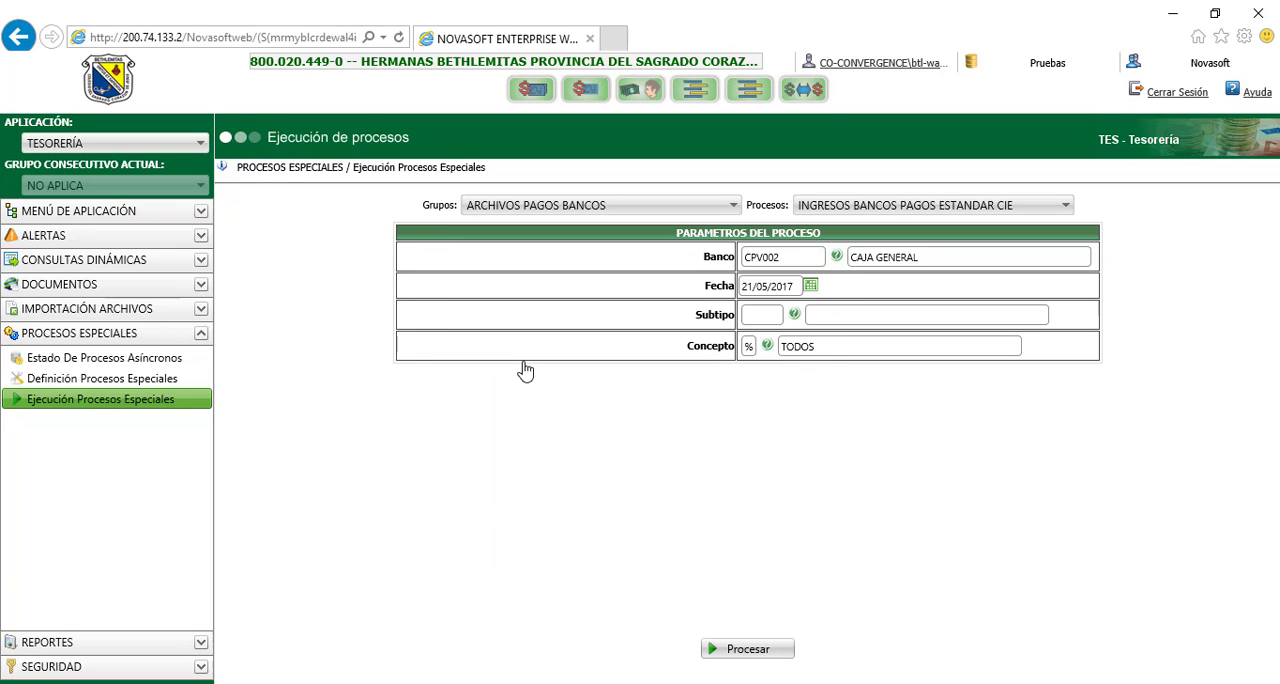
click(924, 256)
drag(924, 256, 852, 258)
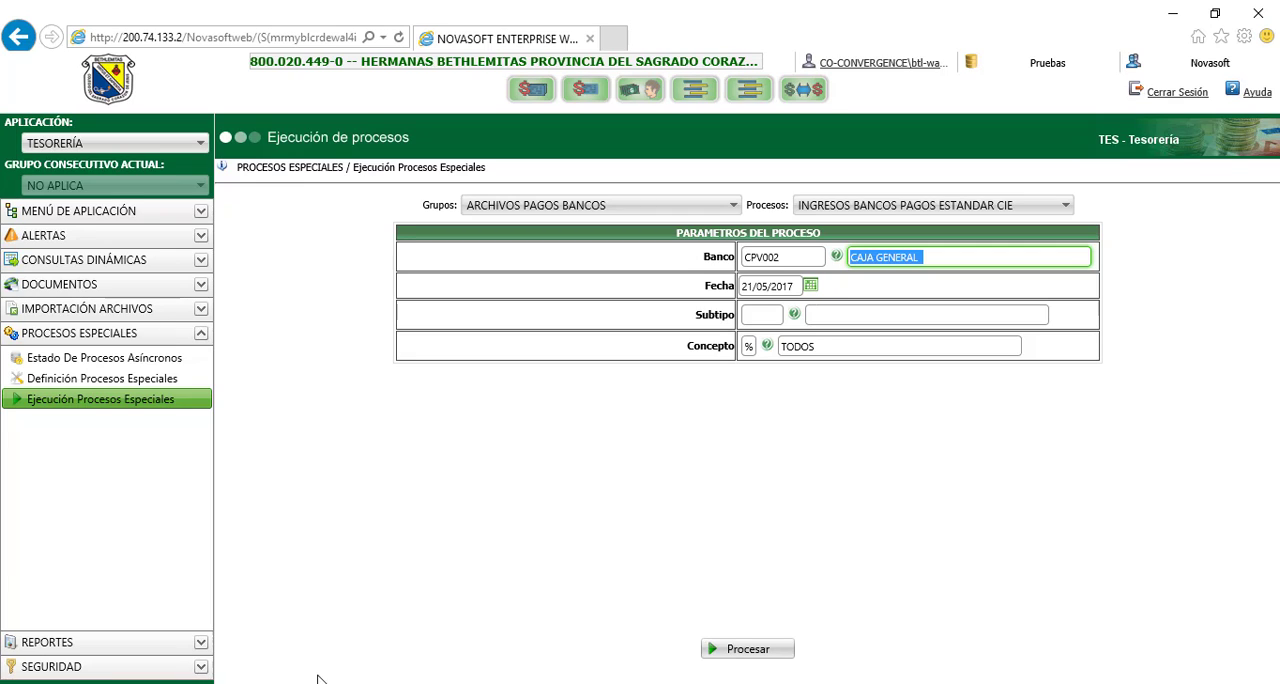
Switch to Excel and open the Enero workbook from Documentos, Recaudos_2017, Enero, Efectivo
key(alt+Tab)
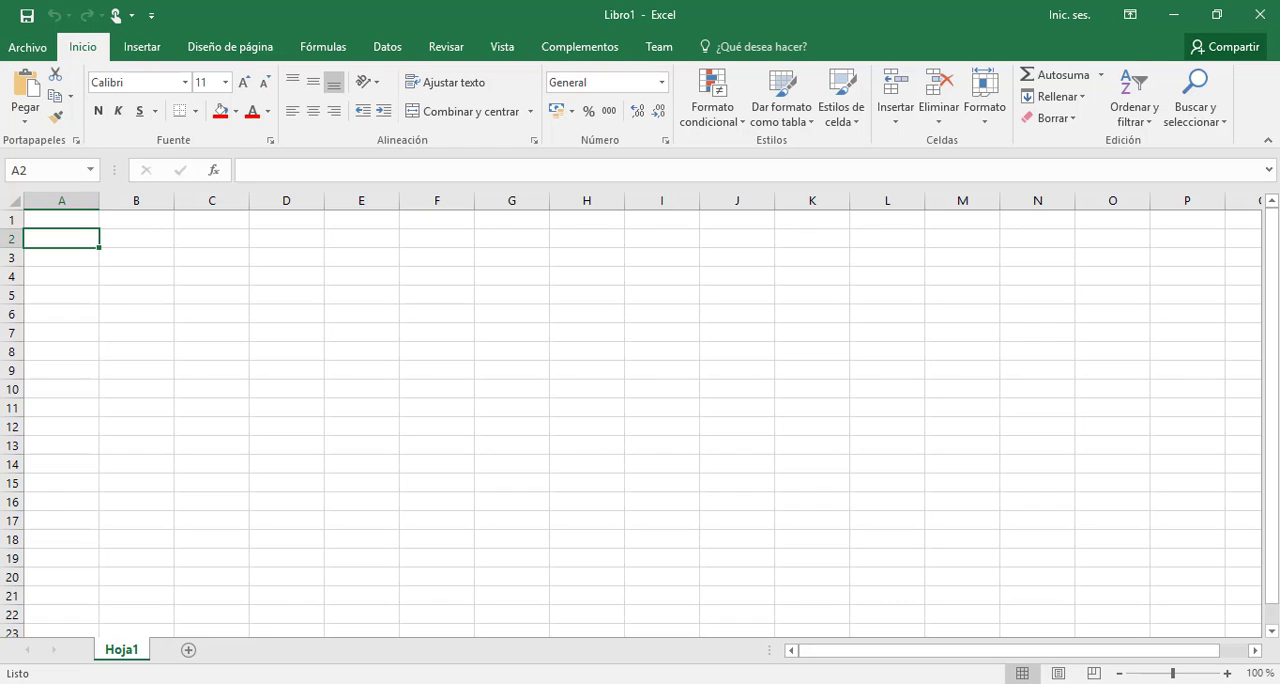
click(28, 48)
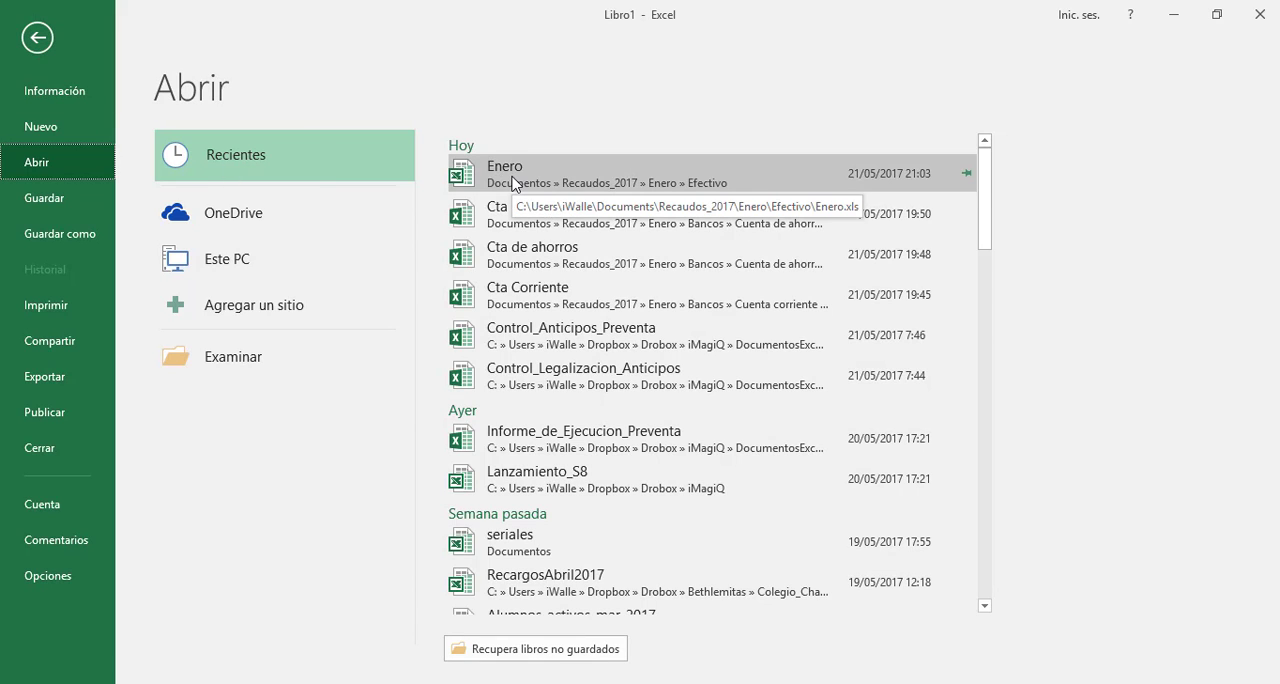
click(234, 366)
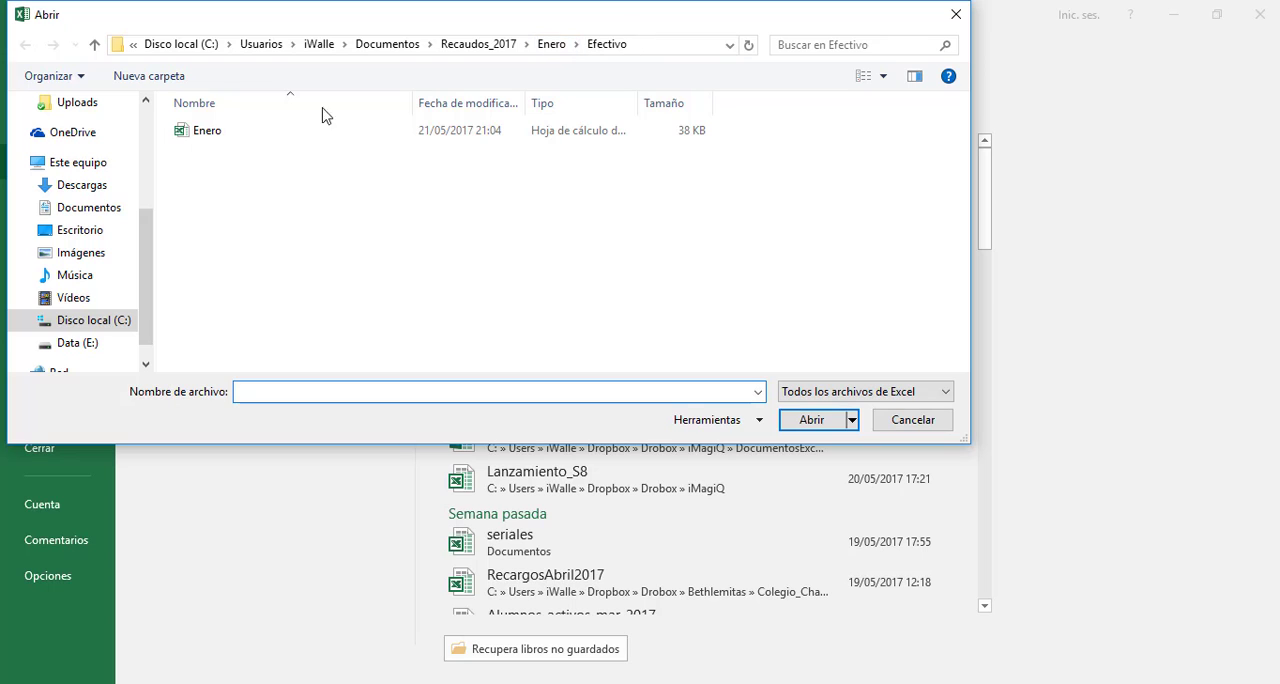
click(244, 136)
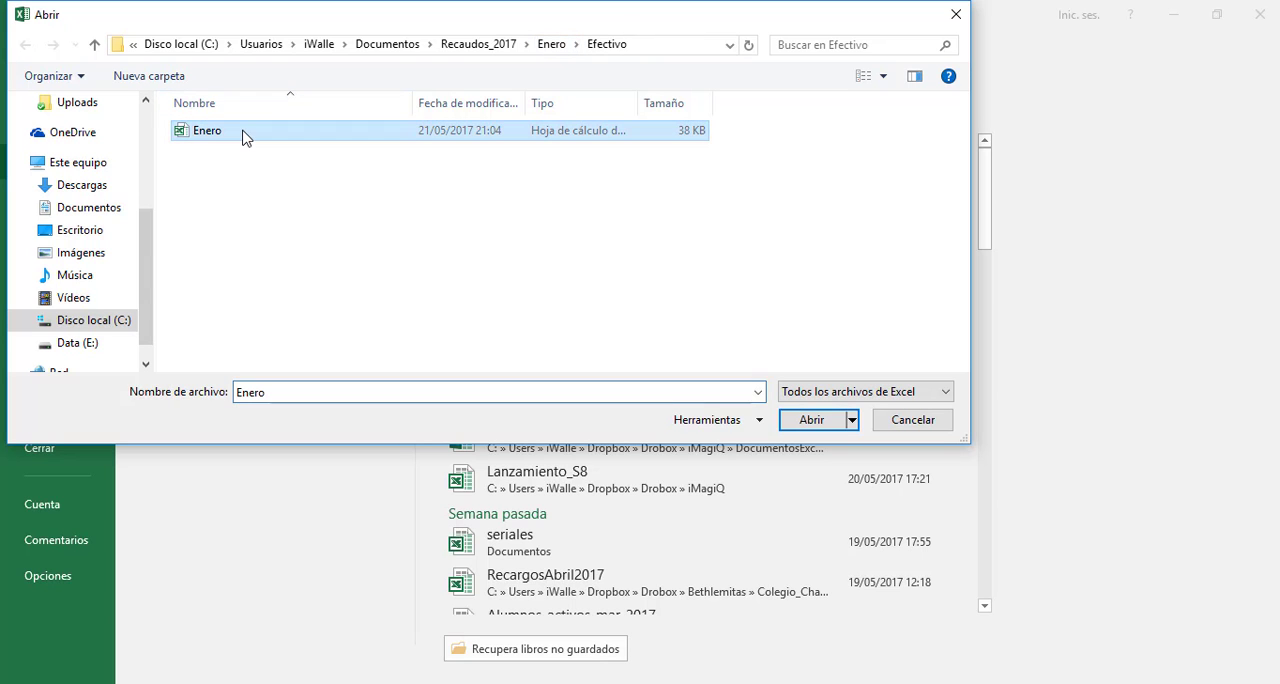
click(811, 420)
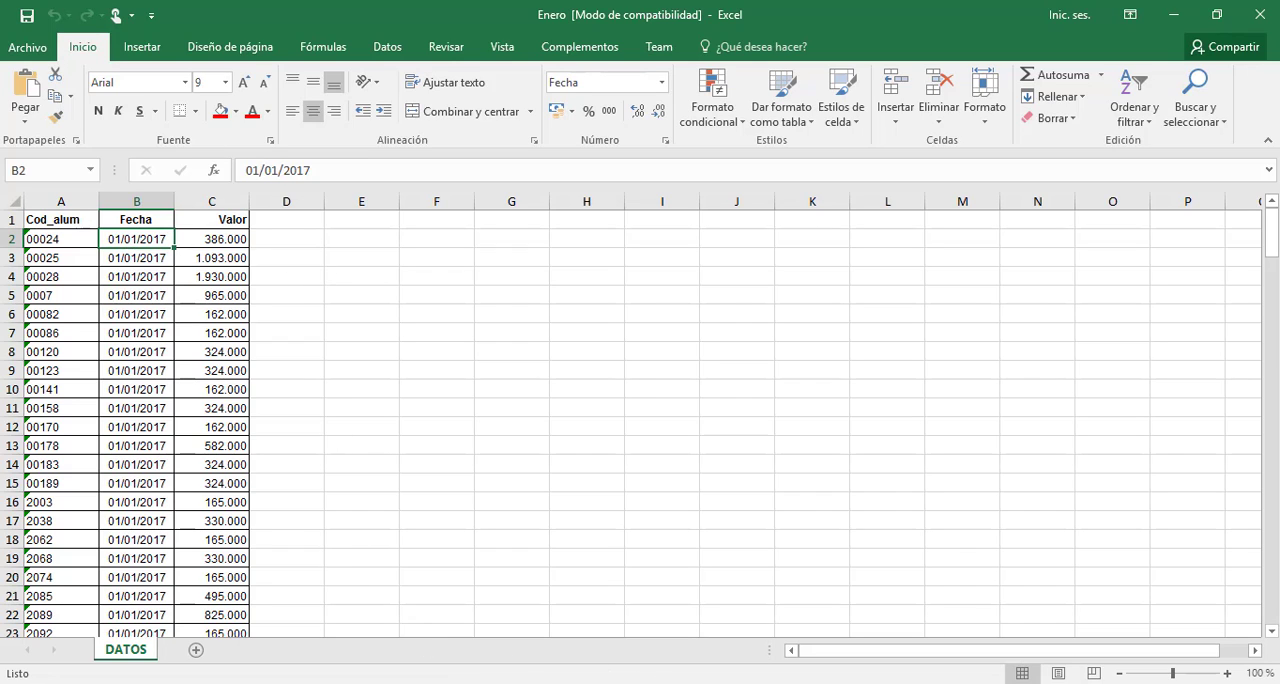
Switch back to Novasoft Enterprise Web and set the process's Fecha parameter to 01/01/2017
click(573, 683)
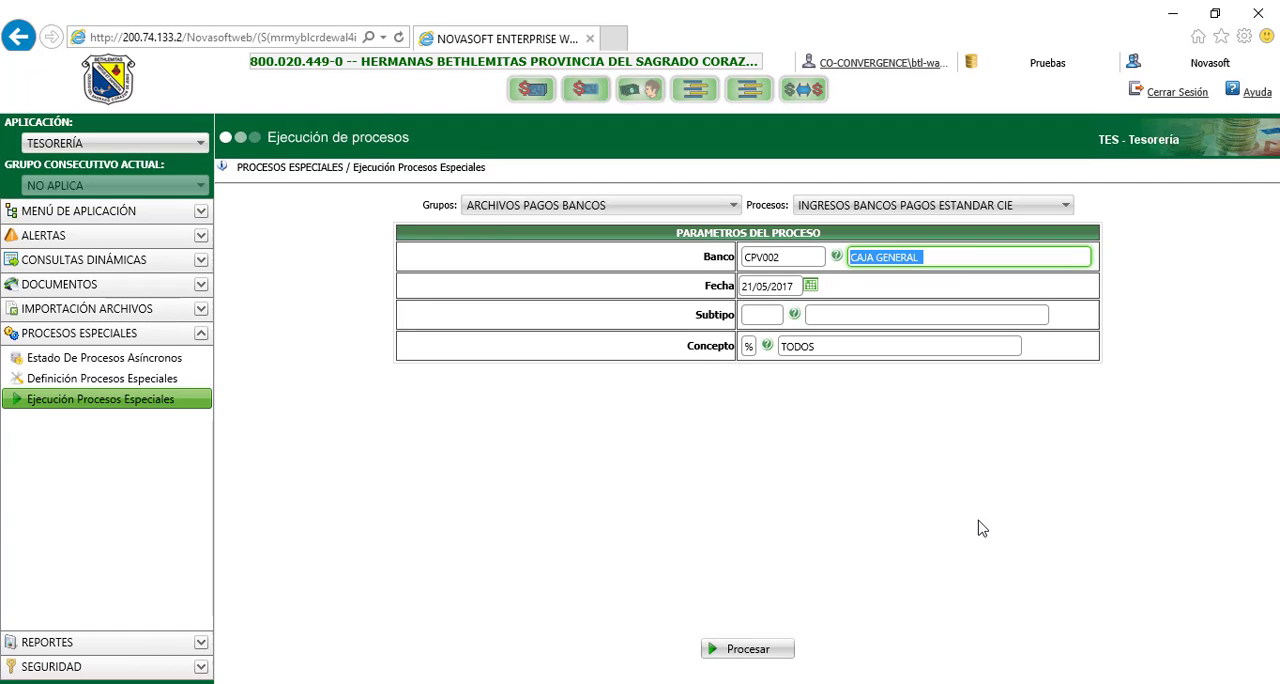
click(811, 286)
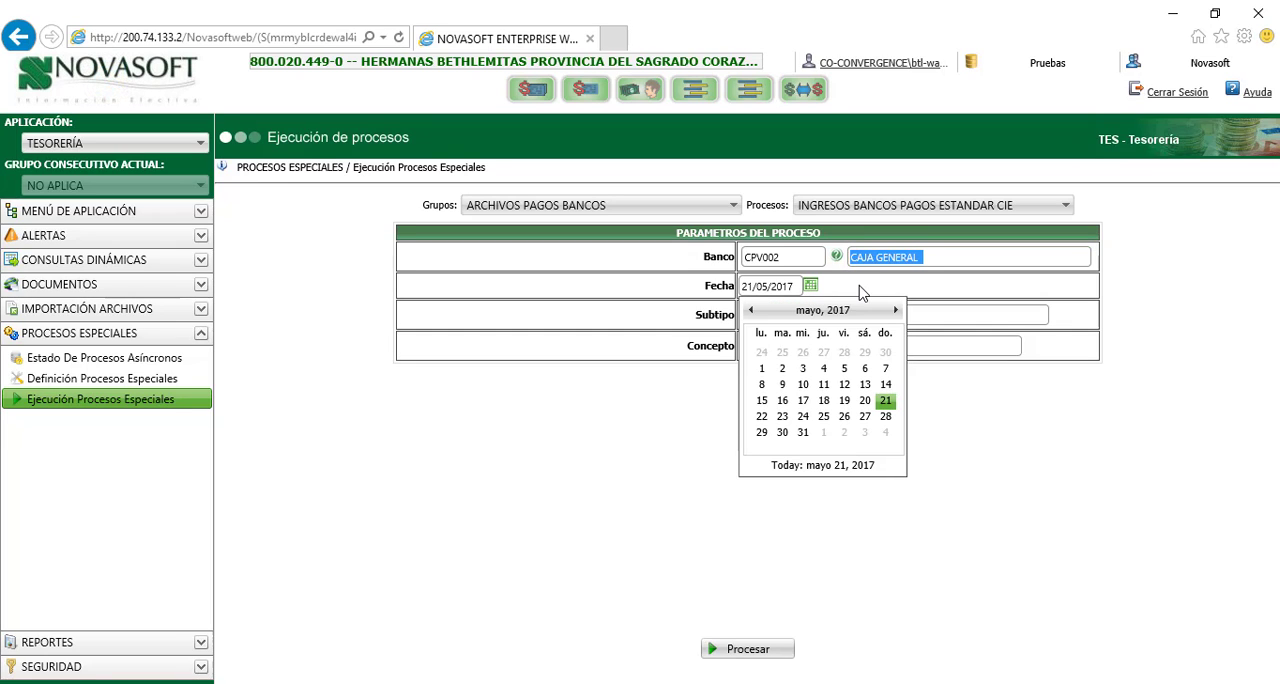
click(863, 293)
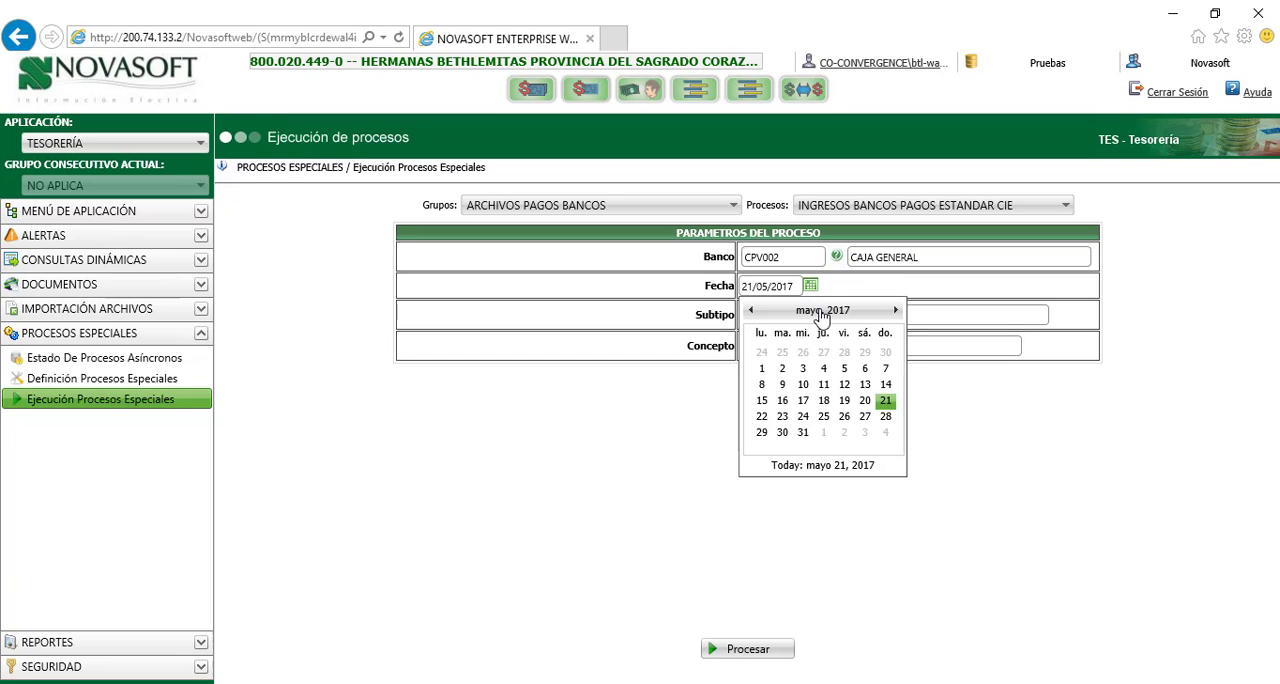
click(821, 312)
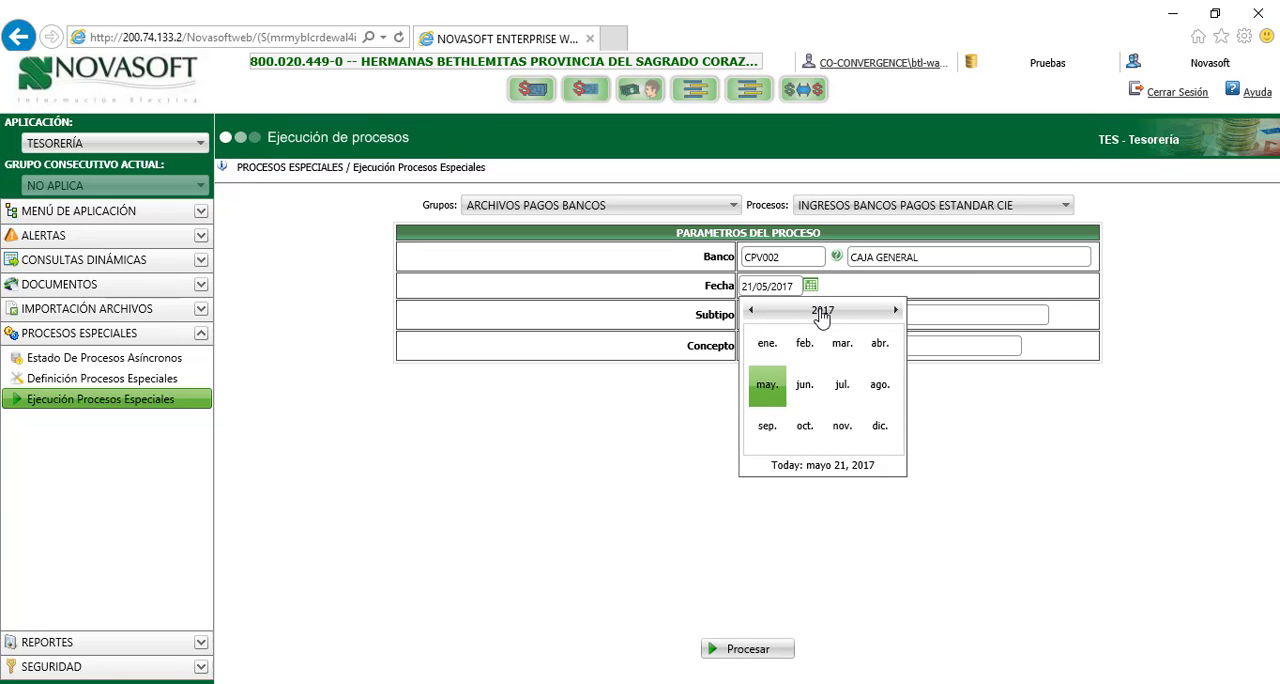
click(767, 345)
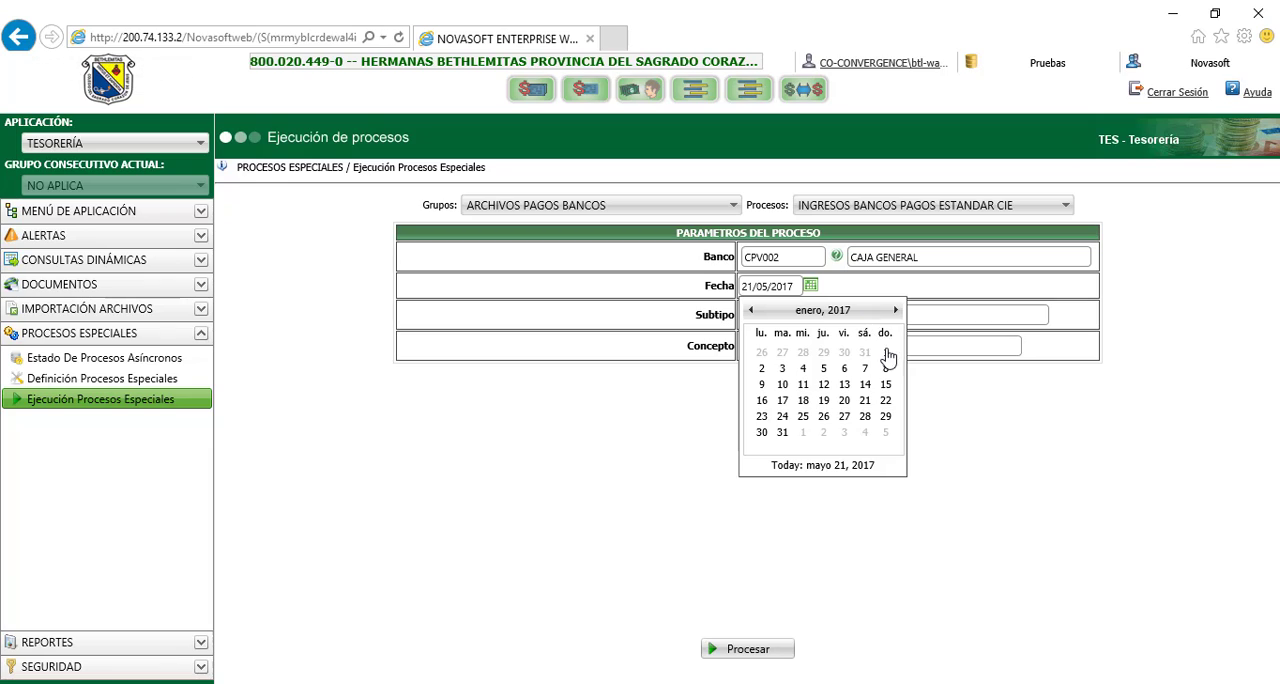
click(886, 354)
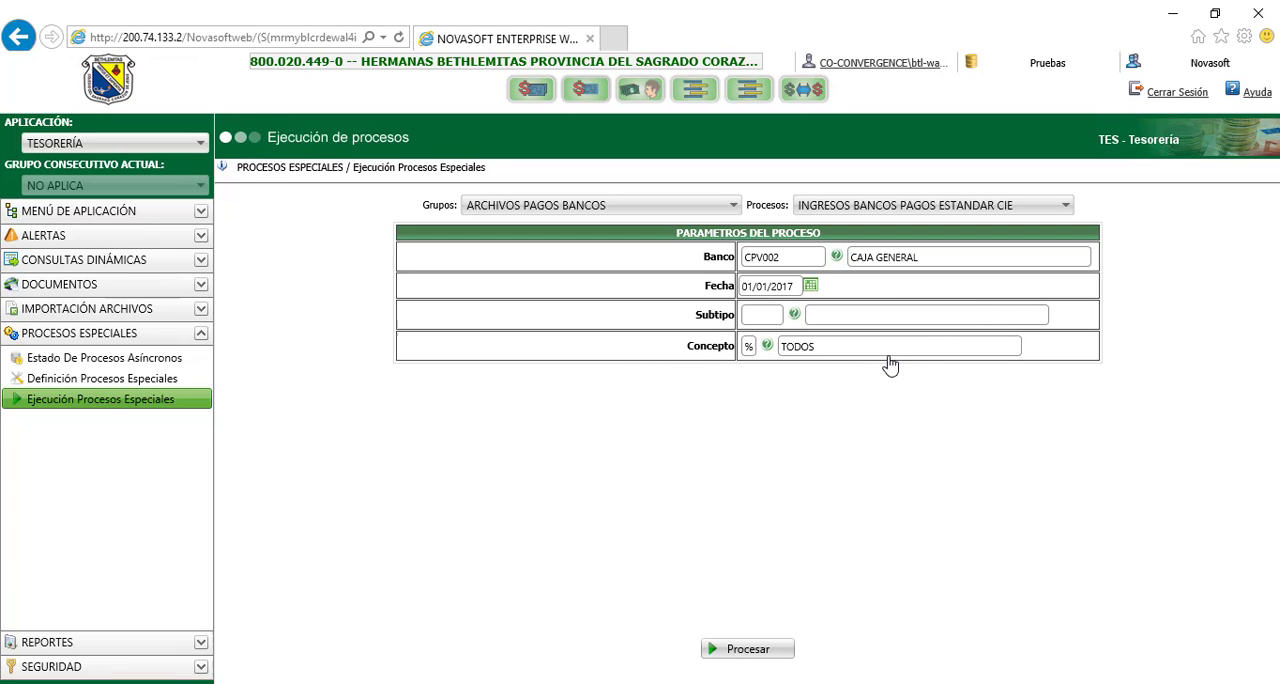
Set the process's Subtipo parameter to 04001, INGRESOS EFECTIVO COLEGIOS
click(794, 315)
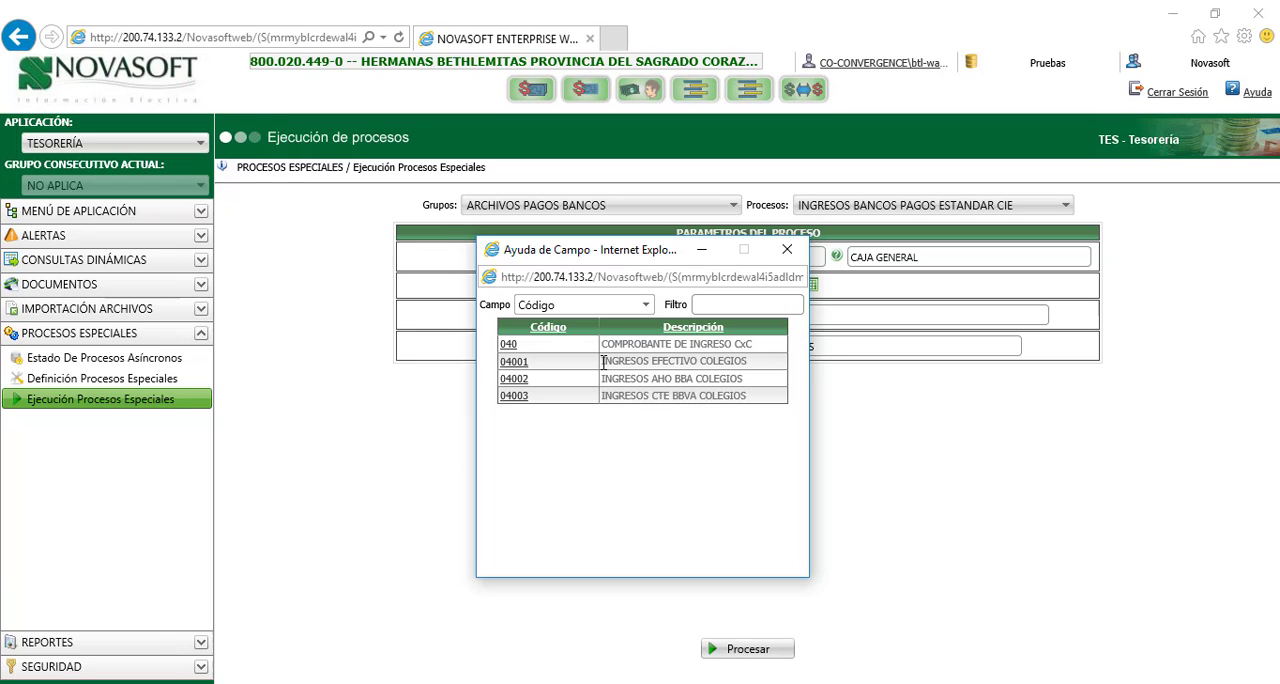
click(514, 364)
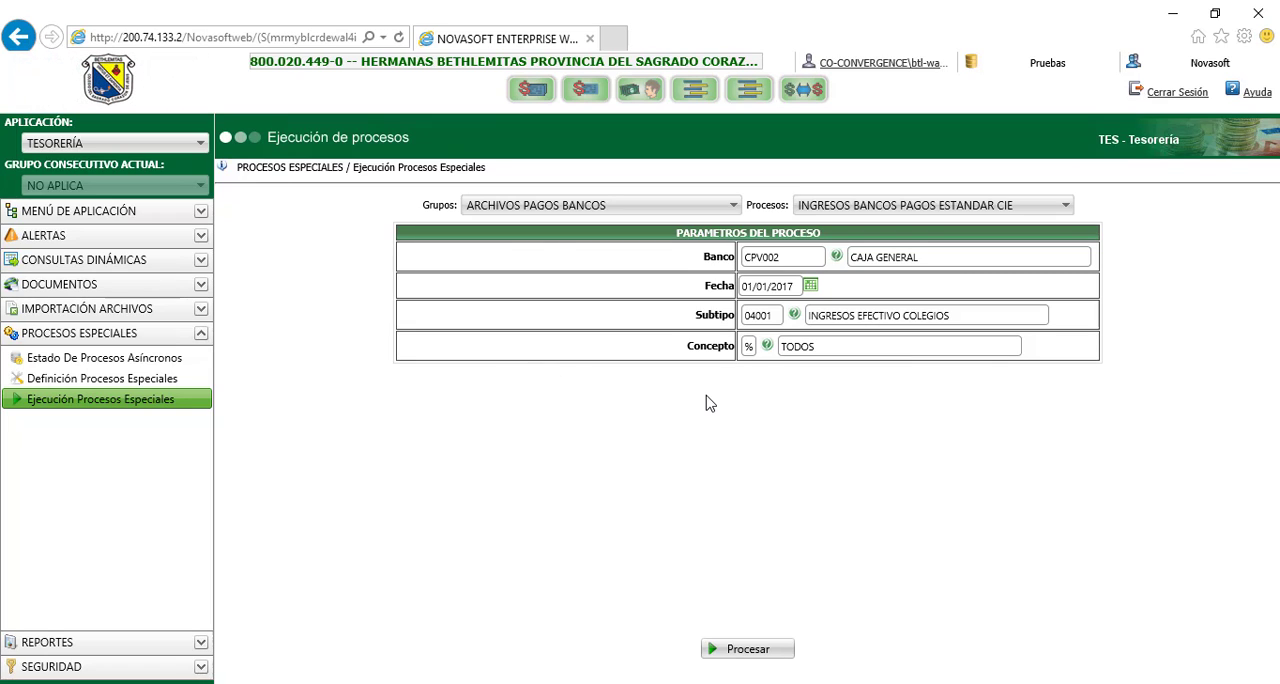
double_click(748, 347)
click(729, 348)
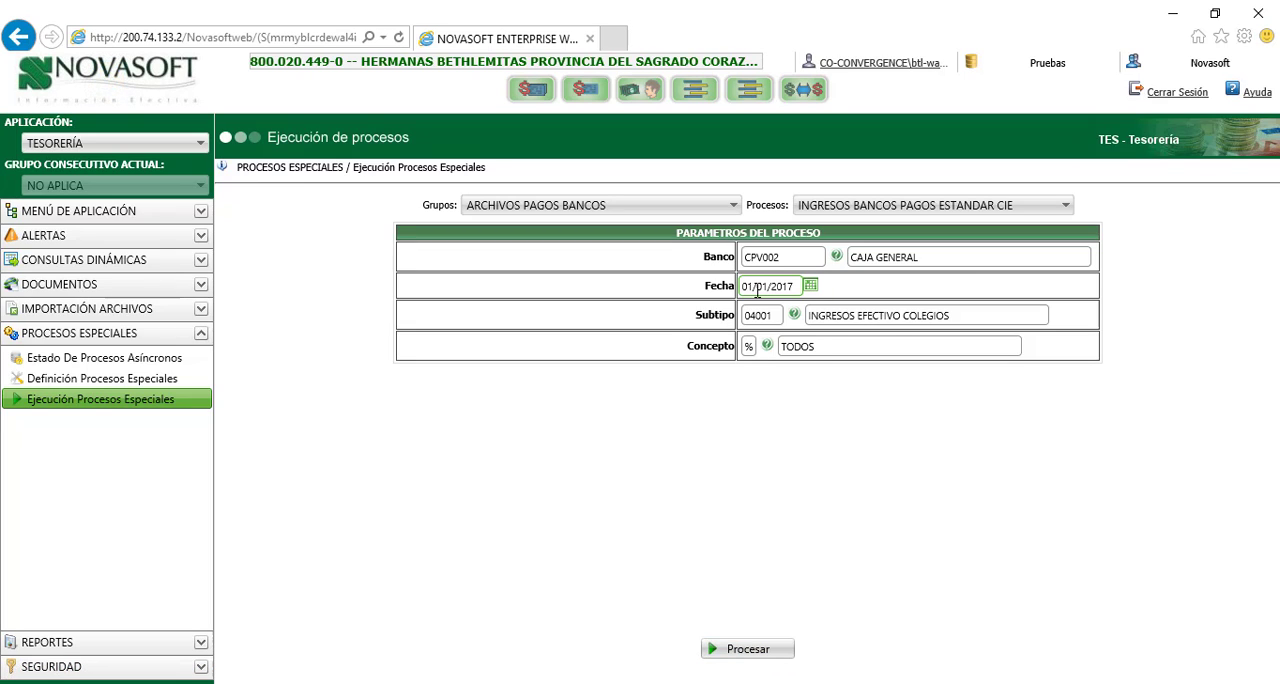
Run the process with its execution confirmed, review all three pages of results, and close the results window
click(747, 650)
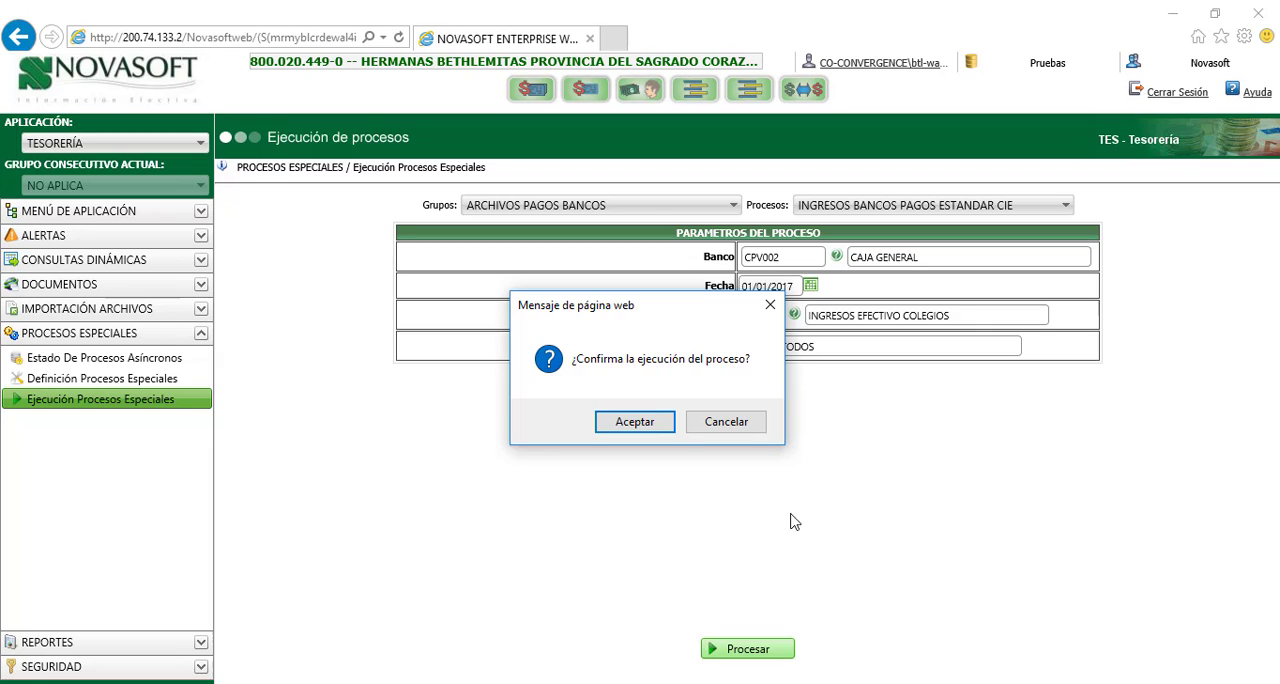
click(636, 422)
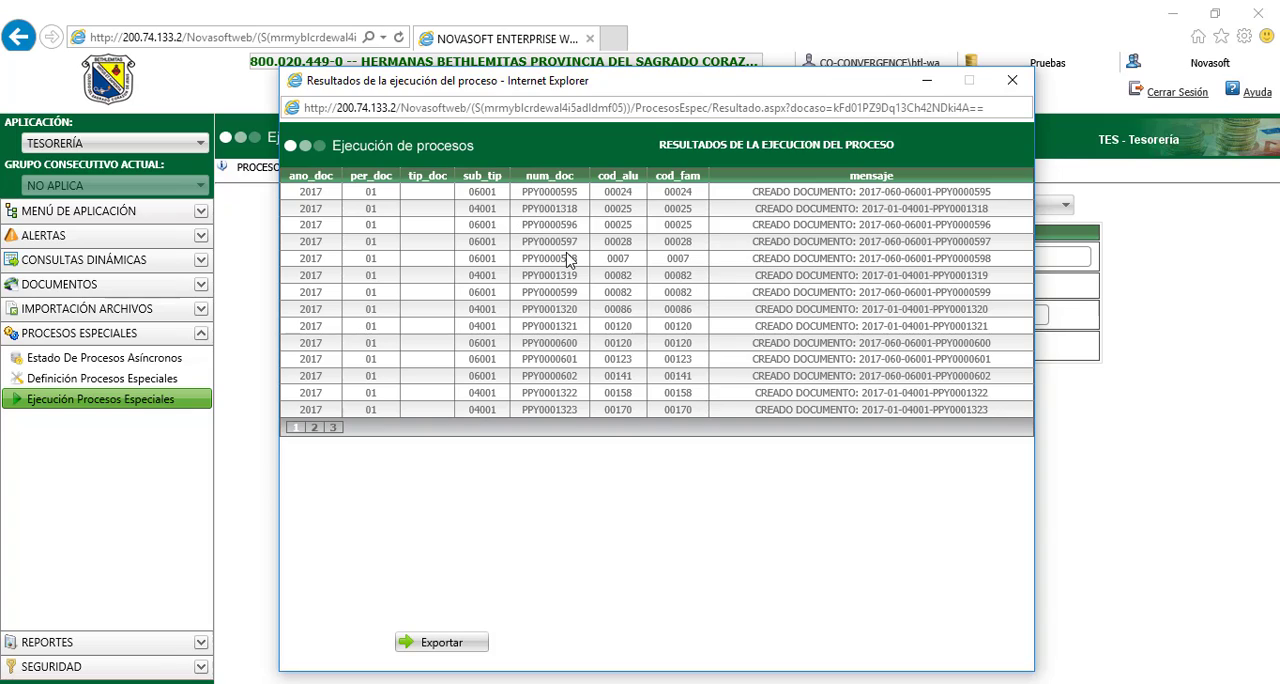
click(316, 429)
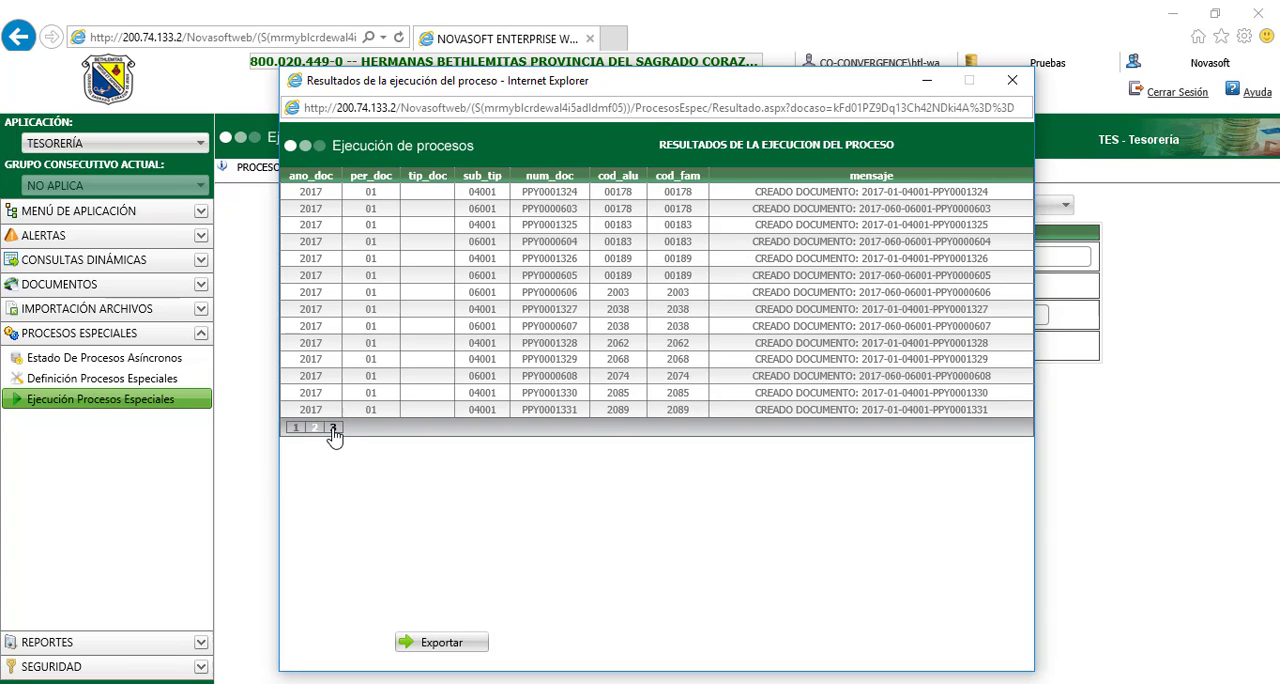
click(333, 428)
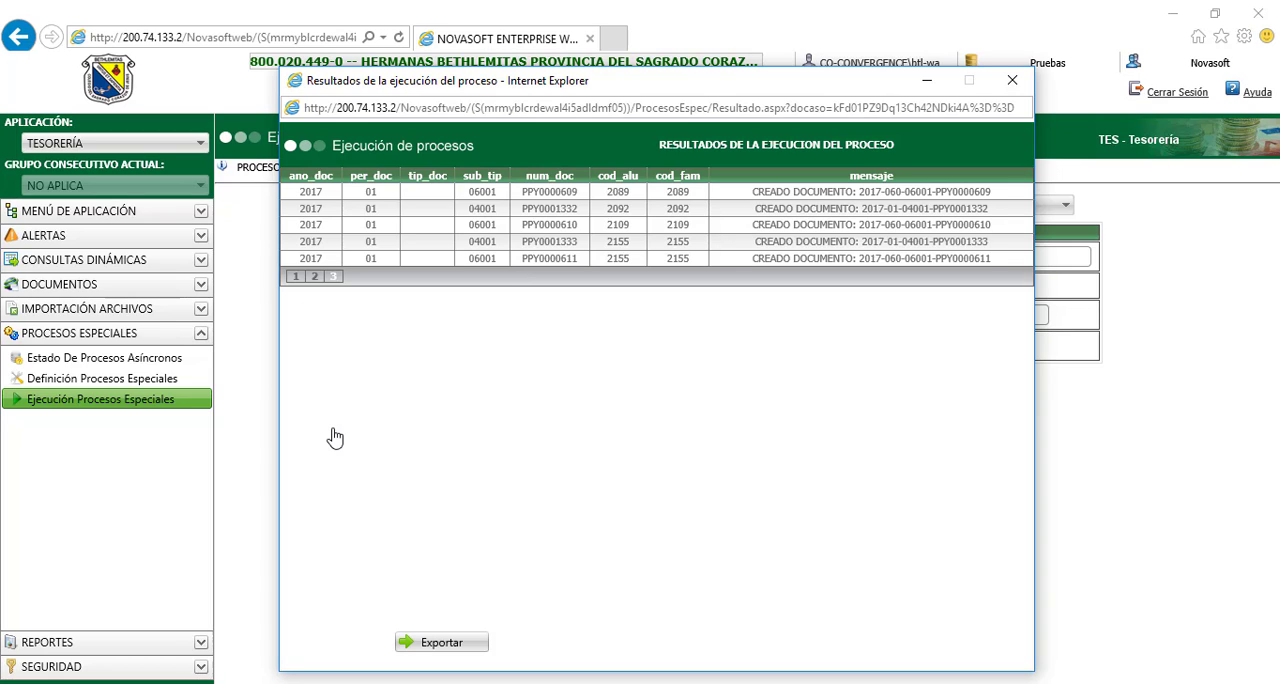
click(1013, 86)
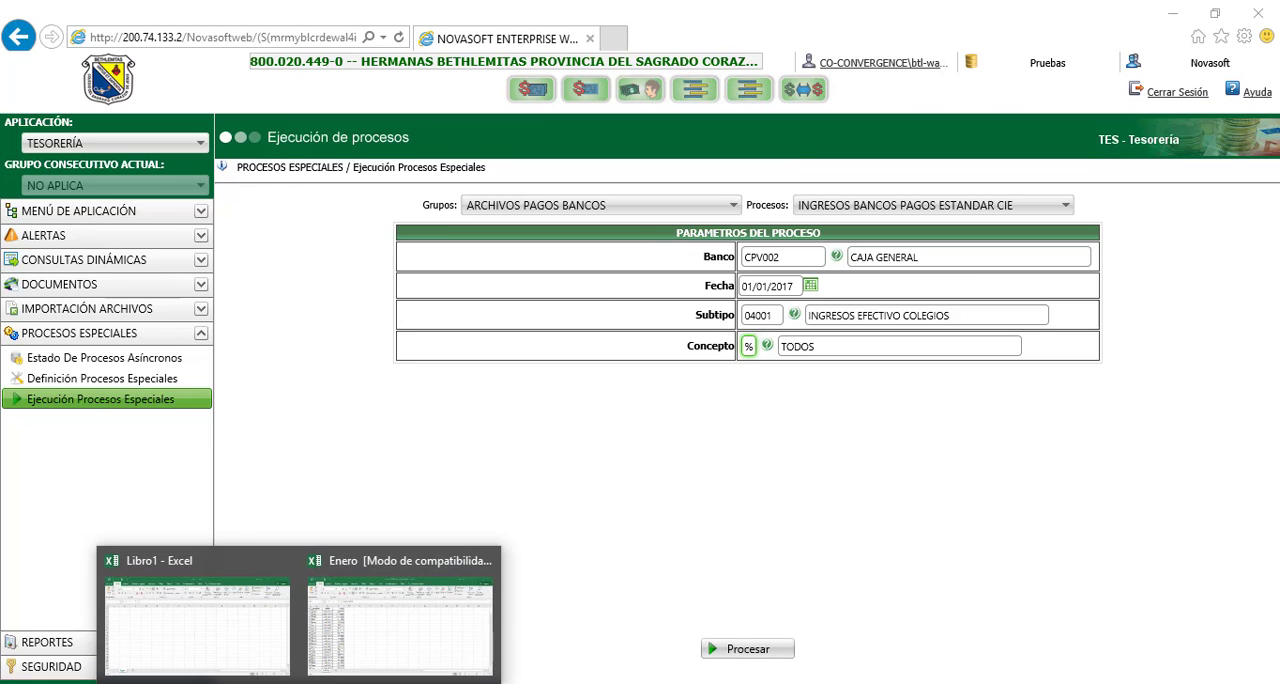
Switch to the Enero workbook in Excel and fill the 01/01/2017 dates in B2:B25 with light green
click(396, 635)
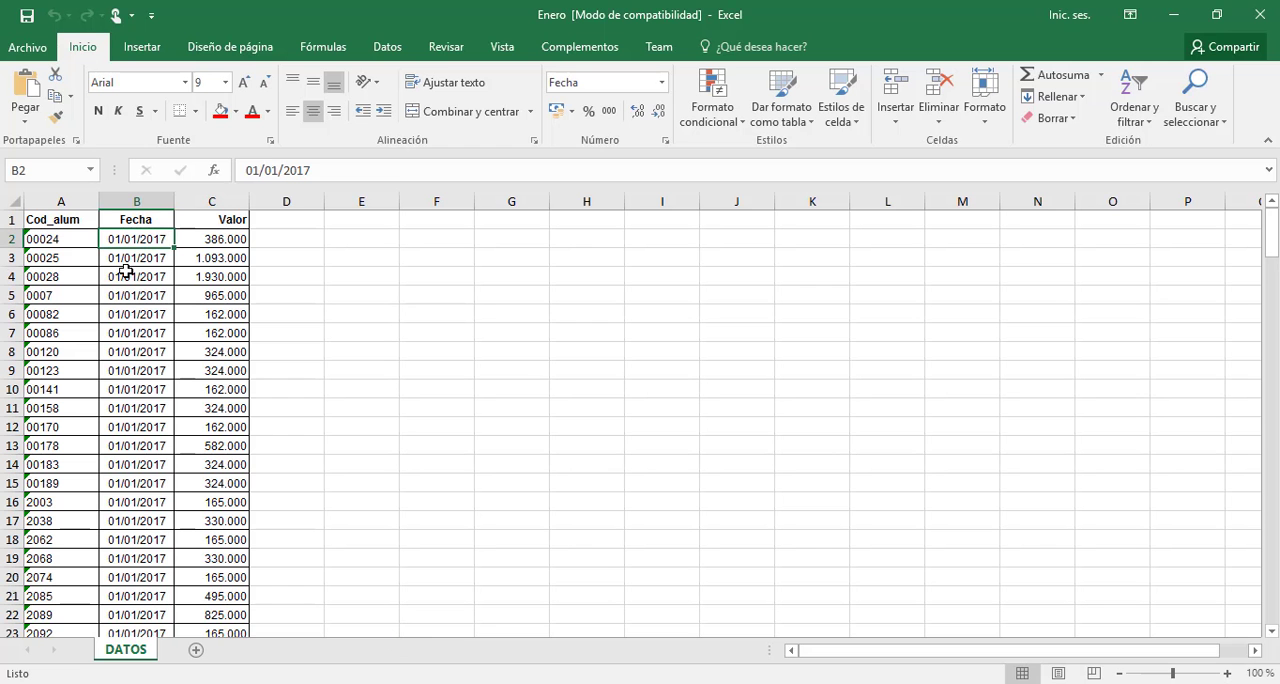
drag(130, 240, 140, 558)
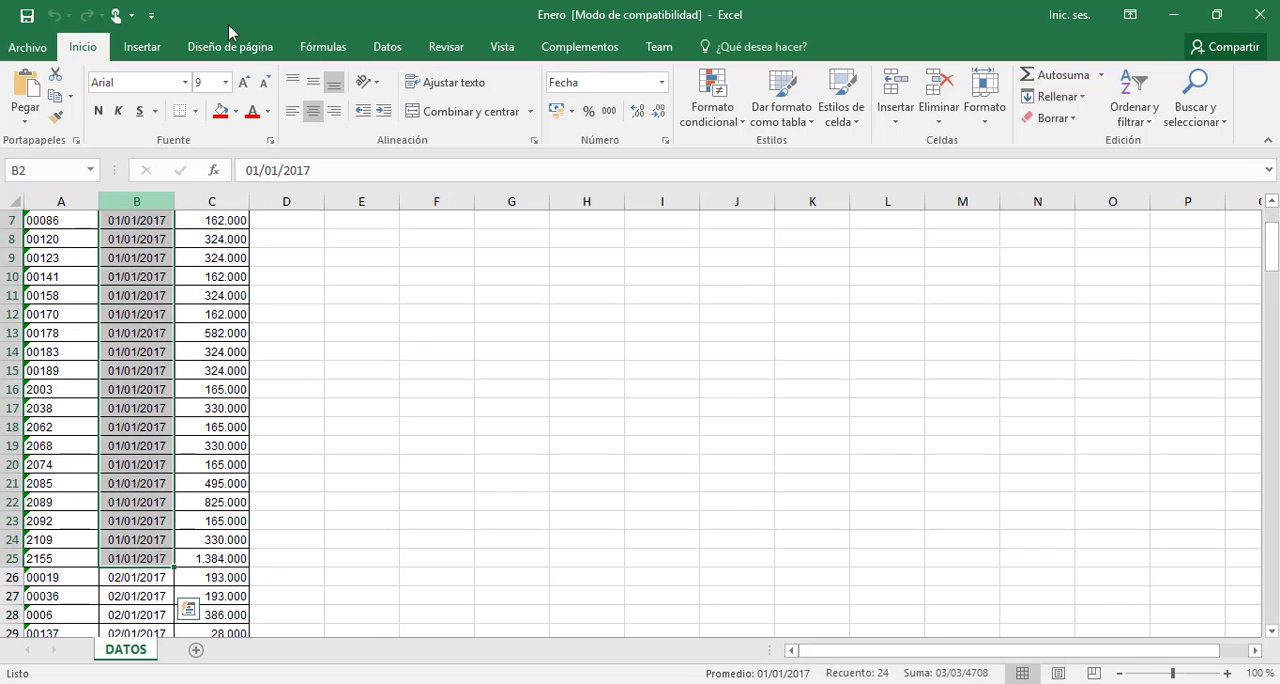
click(236, 111)
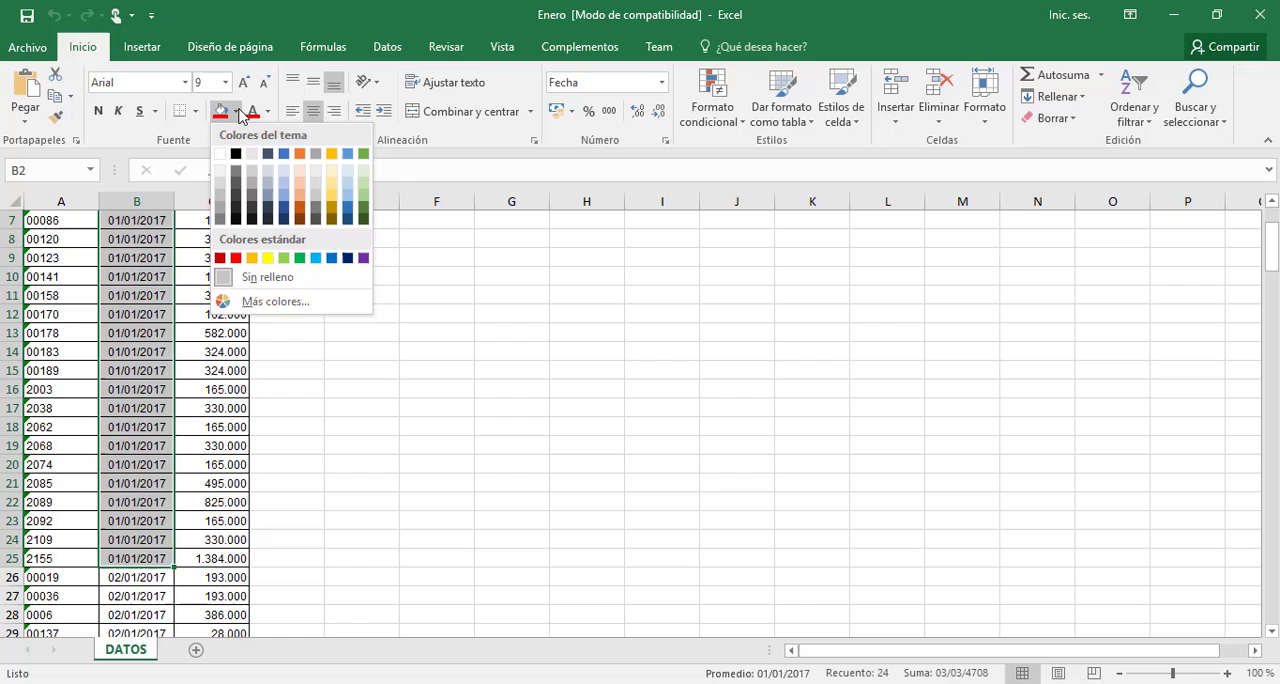
click(364, 195)
scroll(123, 494, up, 2)
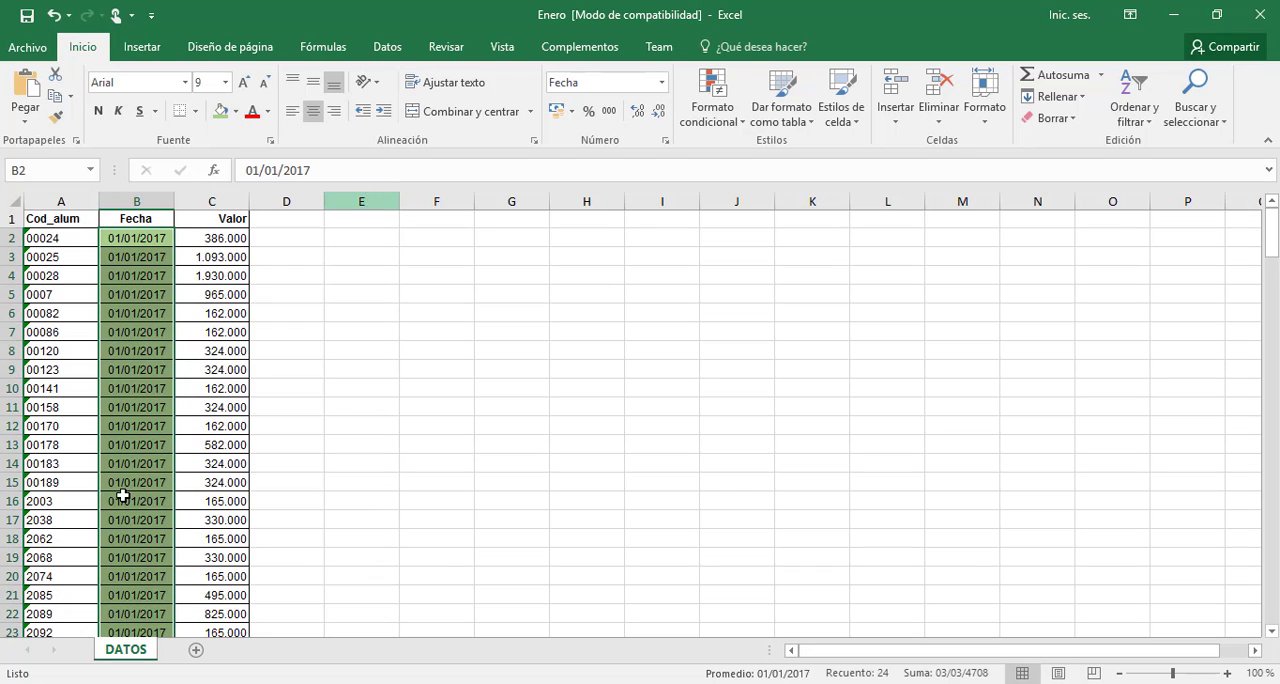
Go to the first 02/01/2017 date in the Fecha column, cell B26, just below the green-filled dates
click(124, 557)
key(Down)
key(Down)
key(Down)
key(Down)
key(Down)
key(Down)
key(Down)
key(Down)
key(Down)
key(Down)
key(Down)
key(Down)
key(Down)
key(Down)
key(Down)
key(Down)
key(Down)
key(Down)
key(Down)
key(Down)
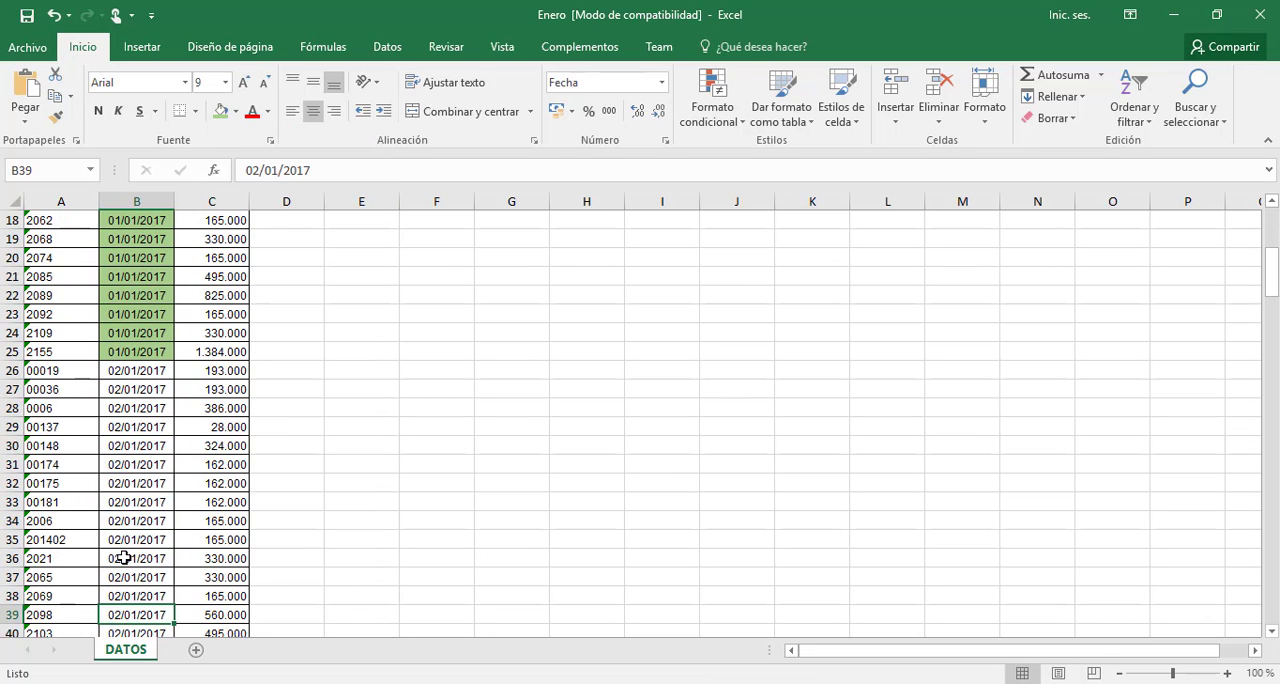
key(Up)
key(Up)
key(Up)
key(Up)
key(Up)
key(Up)
key(Up)
key(Up)
key(Up)
key(Up)
key(Up)
key(Up)
key(Up)
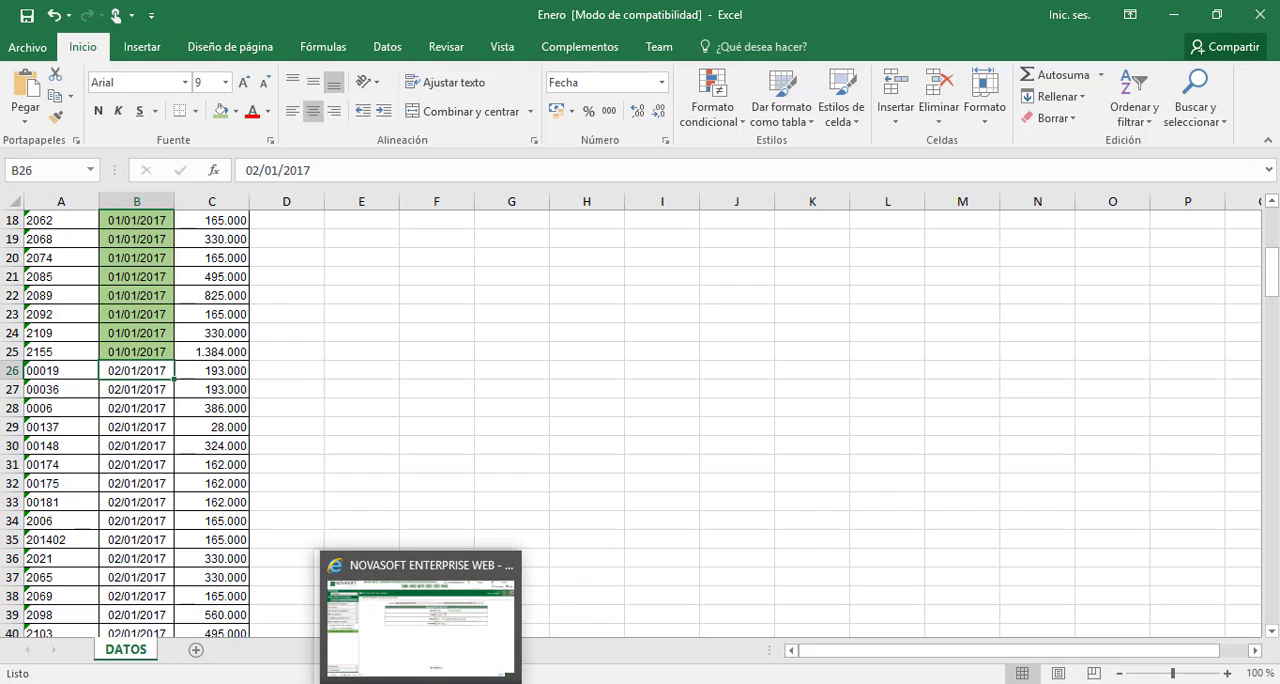
Switch to Novasoft, run the payment process for Fecha 02/01/2017 with its execution confirmed, and close the results window
mouse_move(390, 682)
click(438, 610)
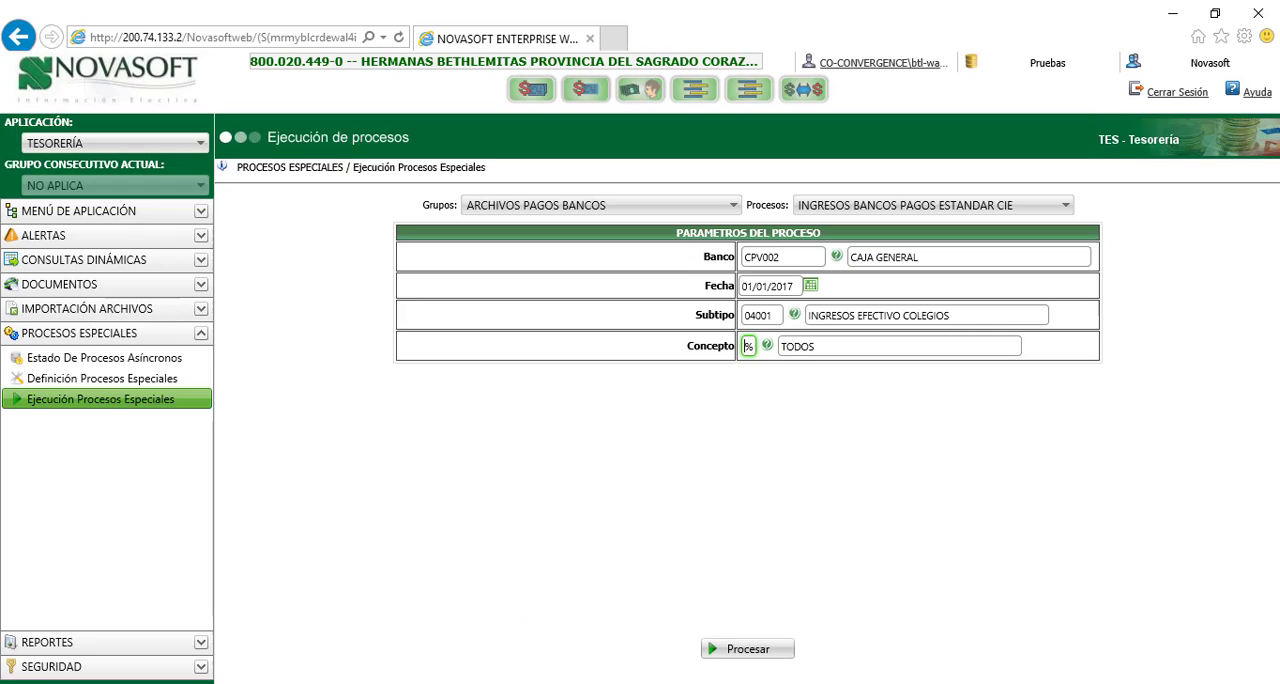
click(810, 287)
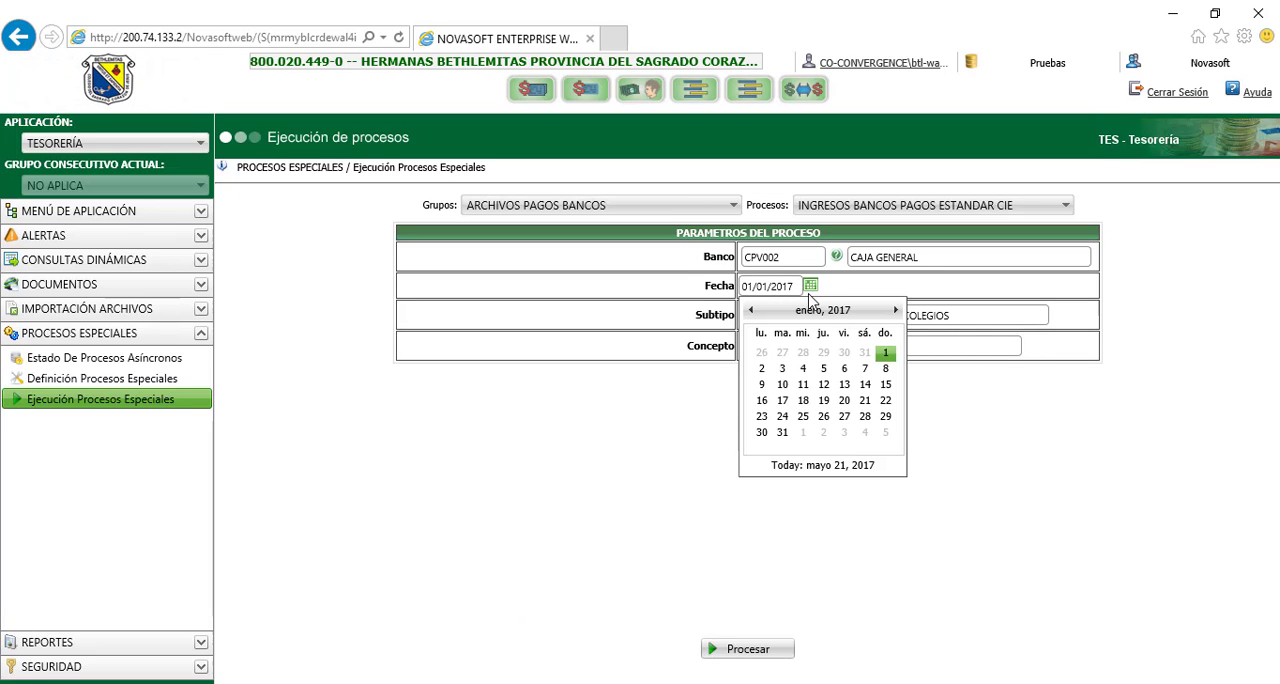
click(778, 368)
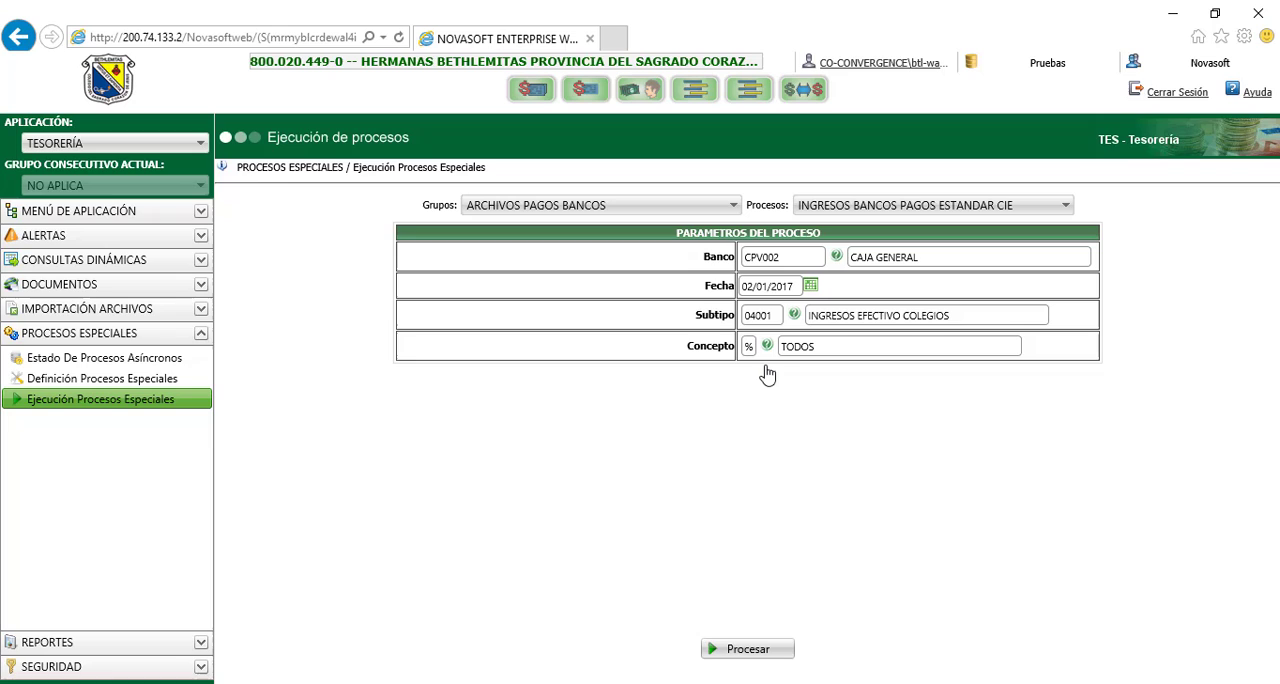
click(748, 650)
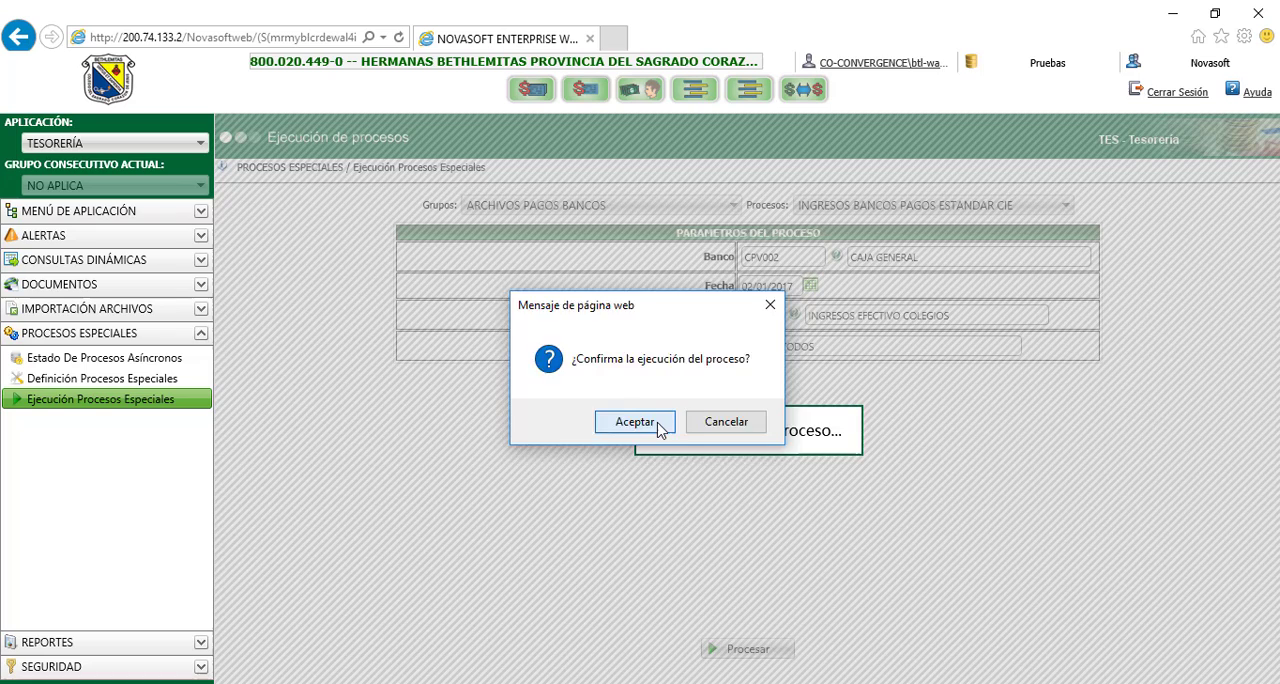
click(635, 421)
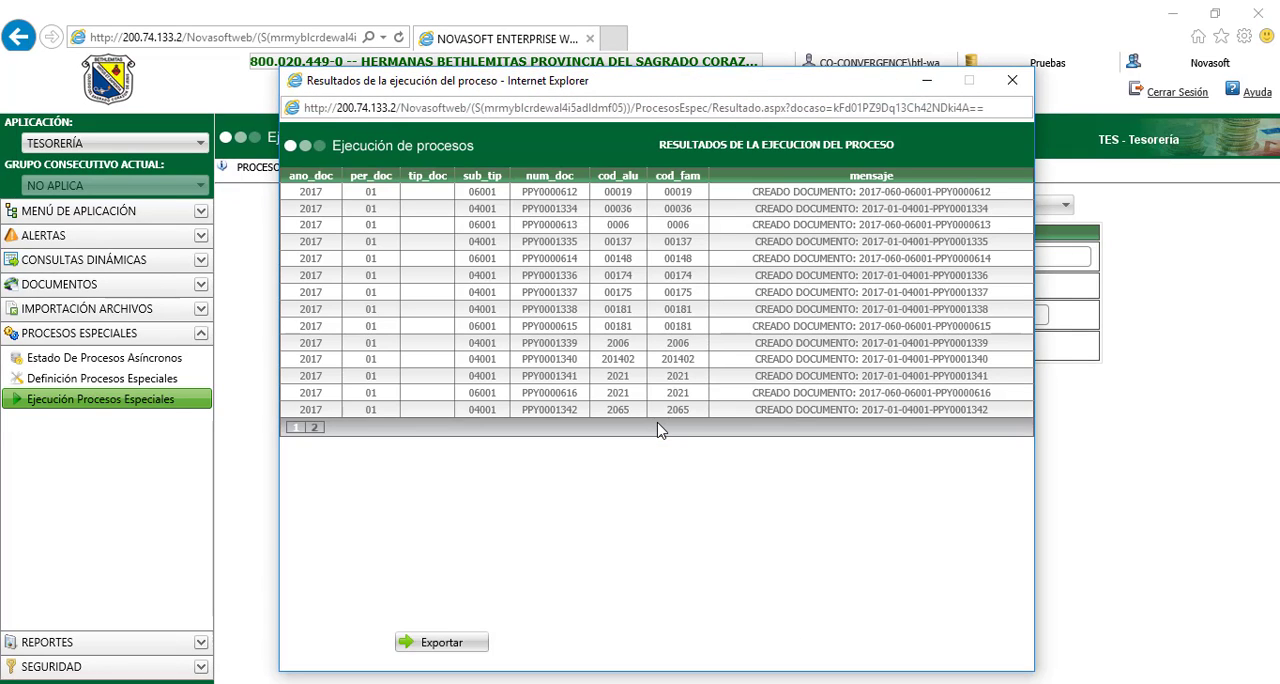
click(1017, 84)
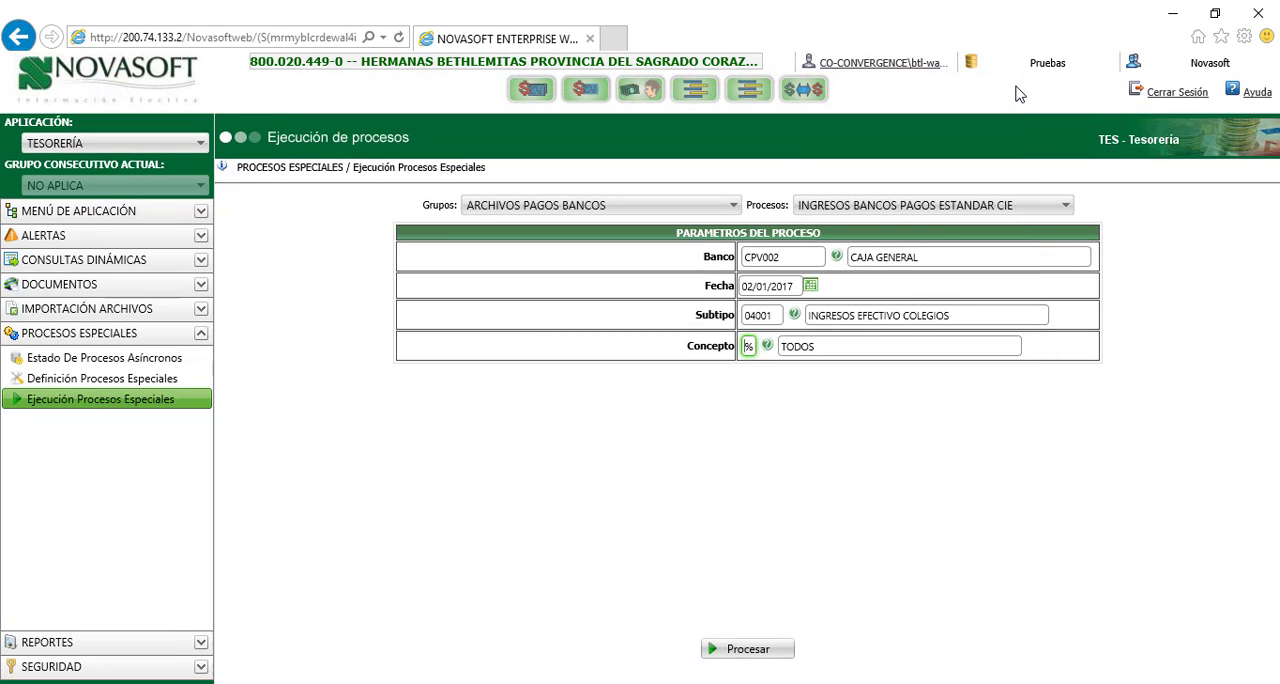
Switch to the Enero workbook in Excel and fill the 02/01/2017 dates in B26:B43 with light green
mouse_move(300, 682)
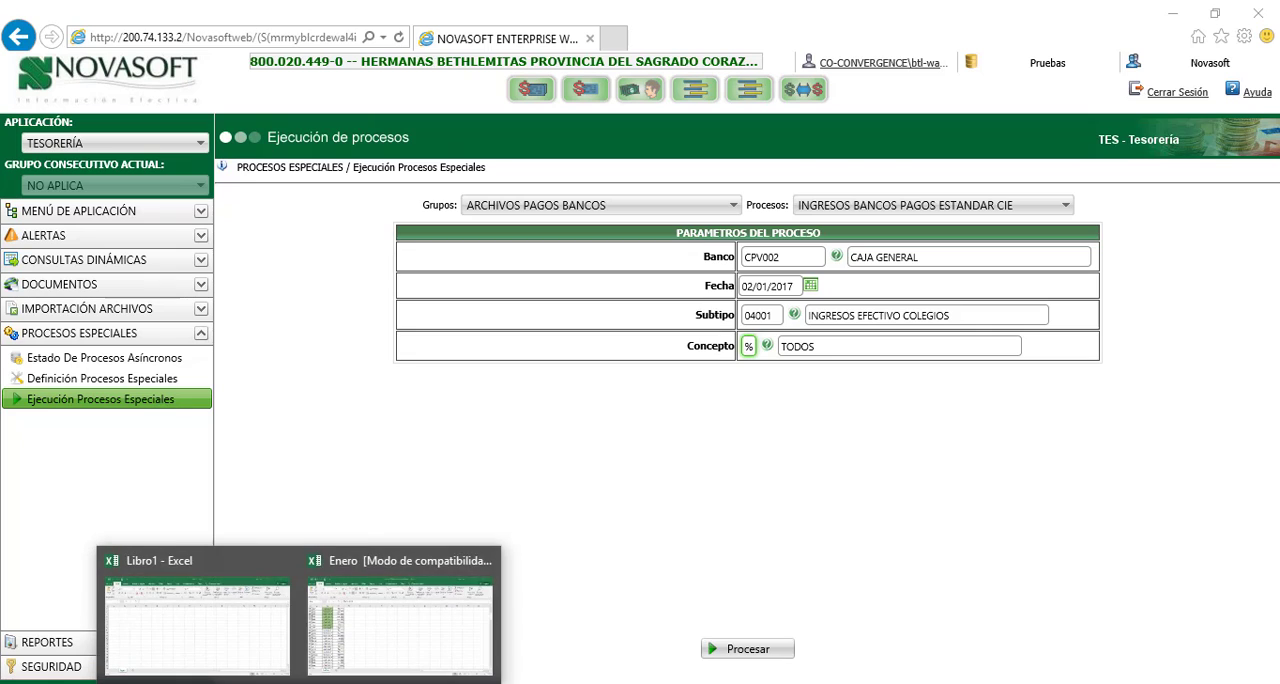
click(360, 641)
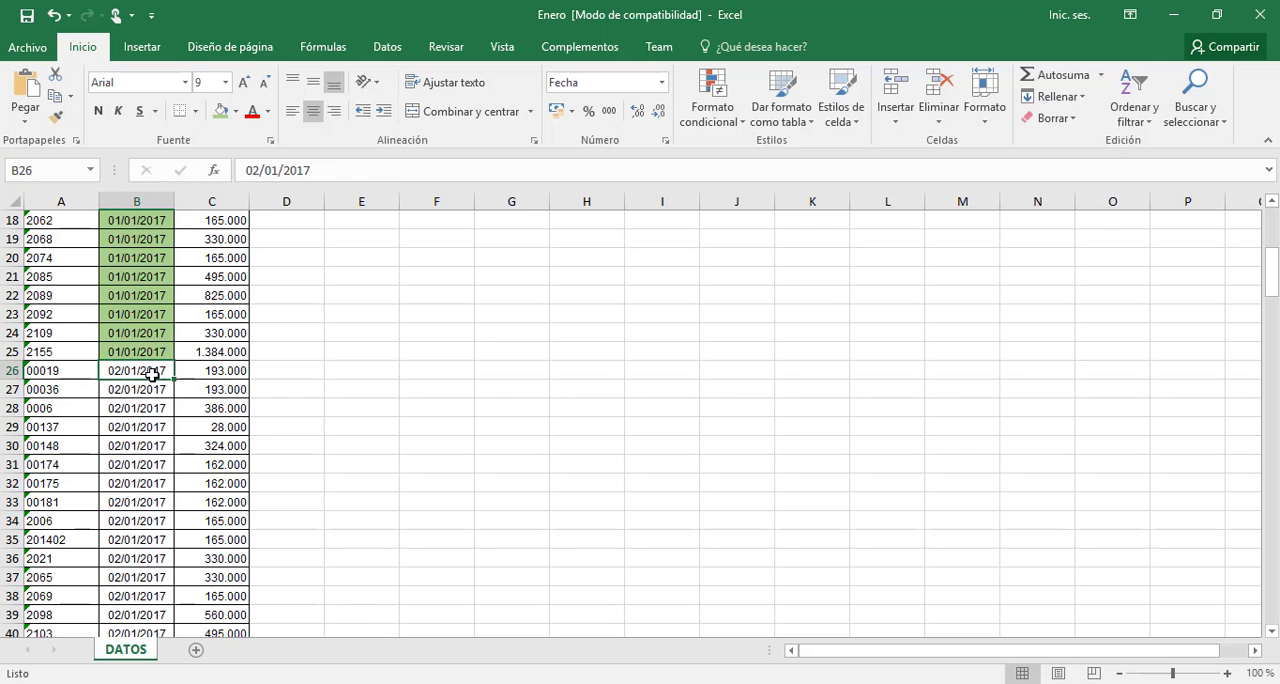
drag(147, 370, 147, 408)
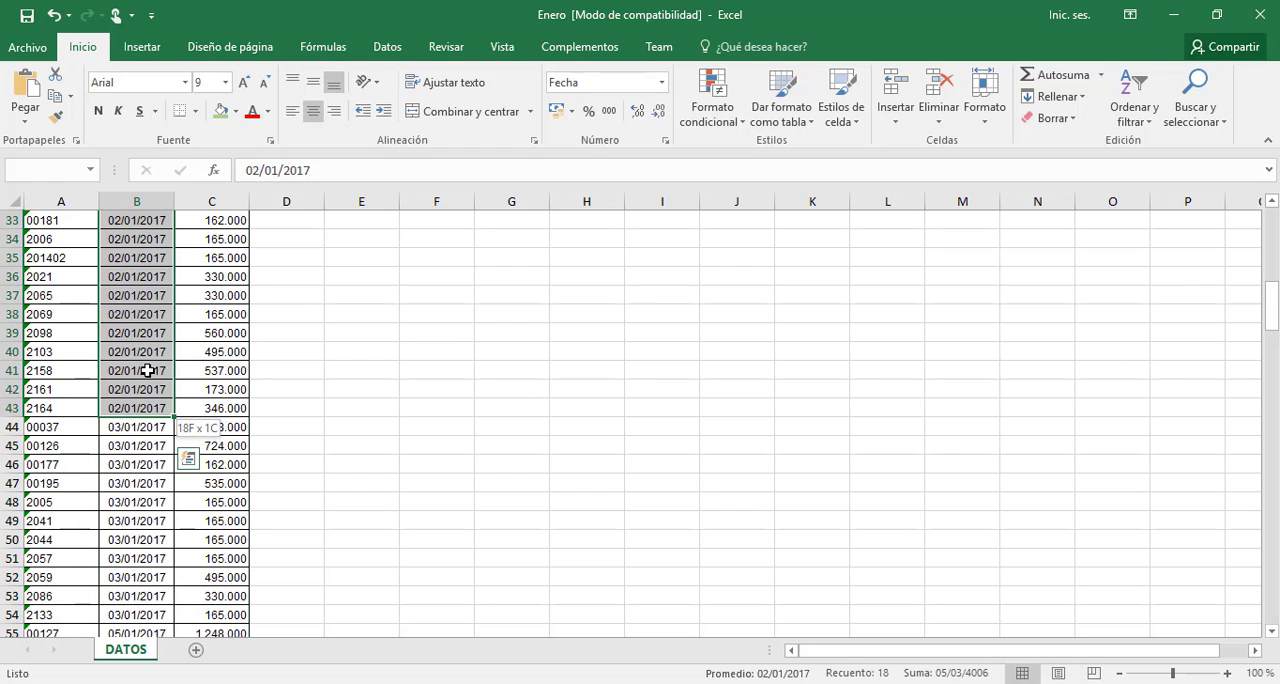
click(222, 112)
scroll(177, 297, up, 6)
click(206, 555)
scroll(206, 555, down, 7)
click(206, 555)
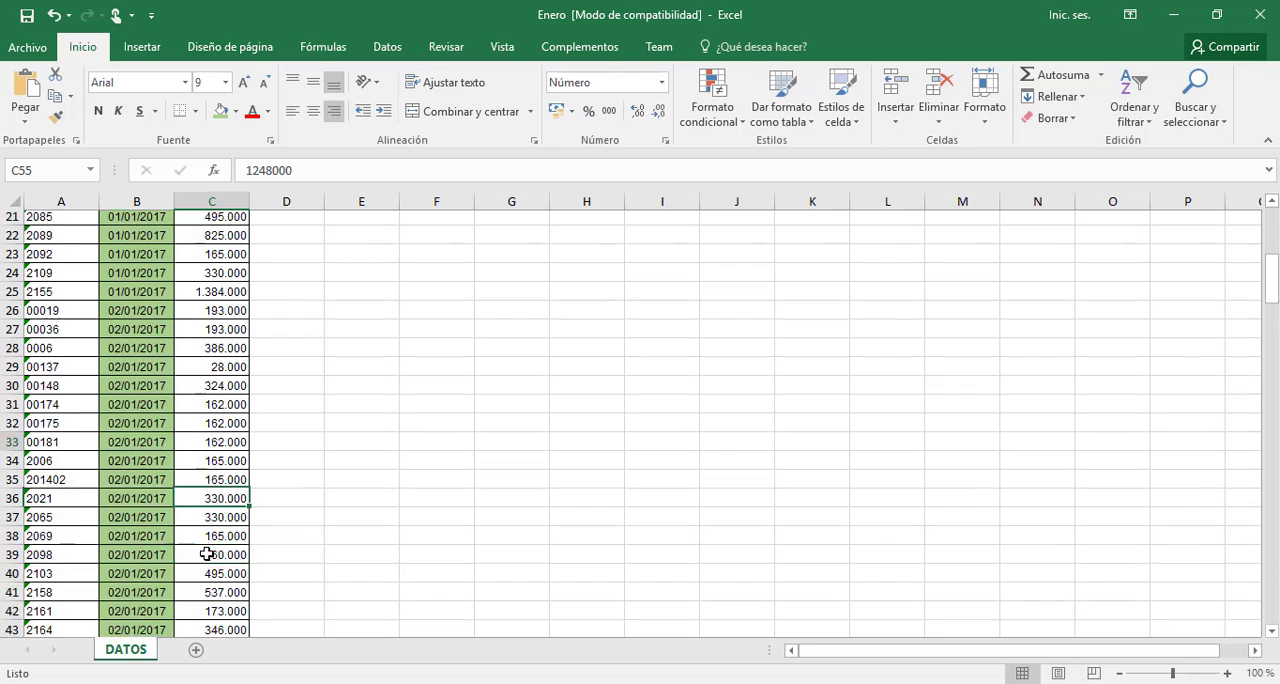
key(Left)
key(Up)
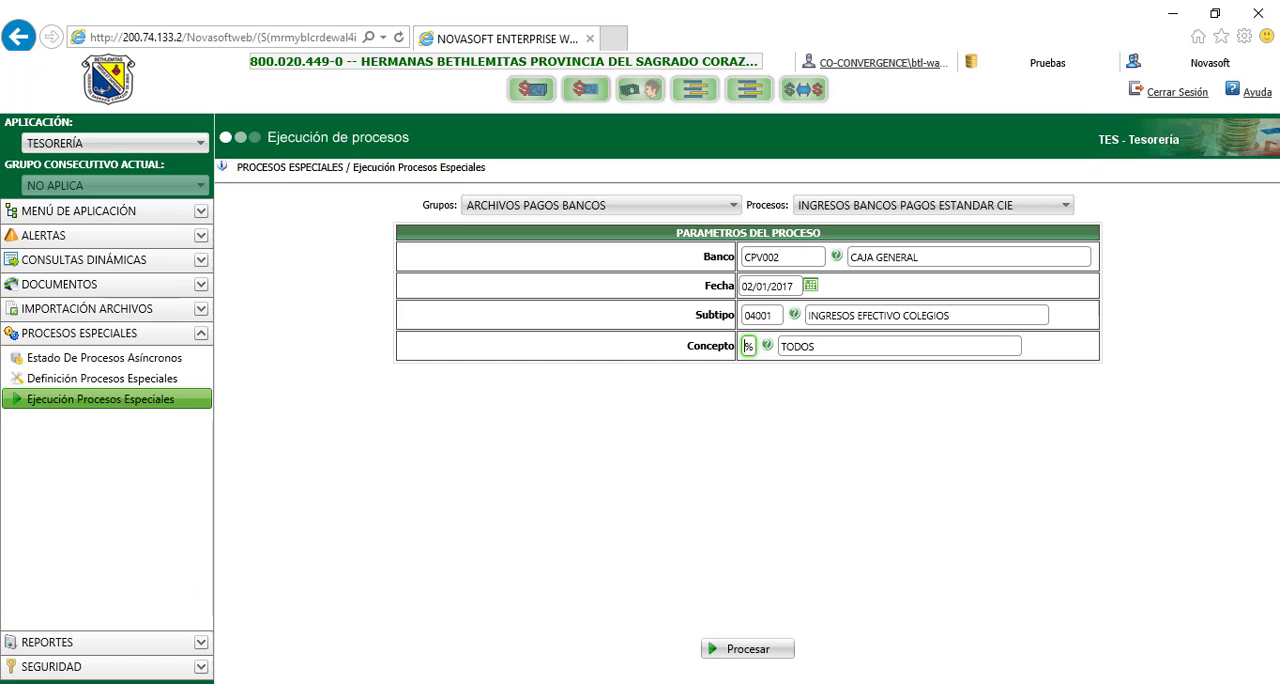
In Novasoft, run the payment process for Fecha 03/01/2017 with its execution confirmed, and close the results window
click(811, 287)
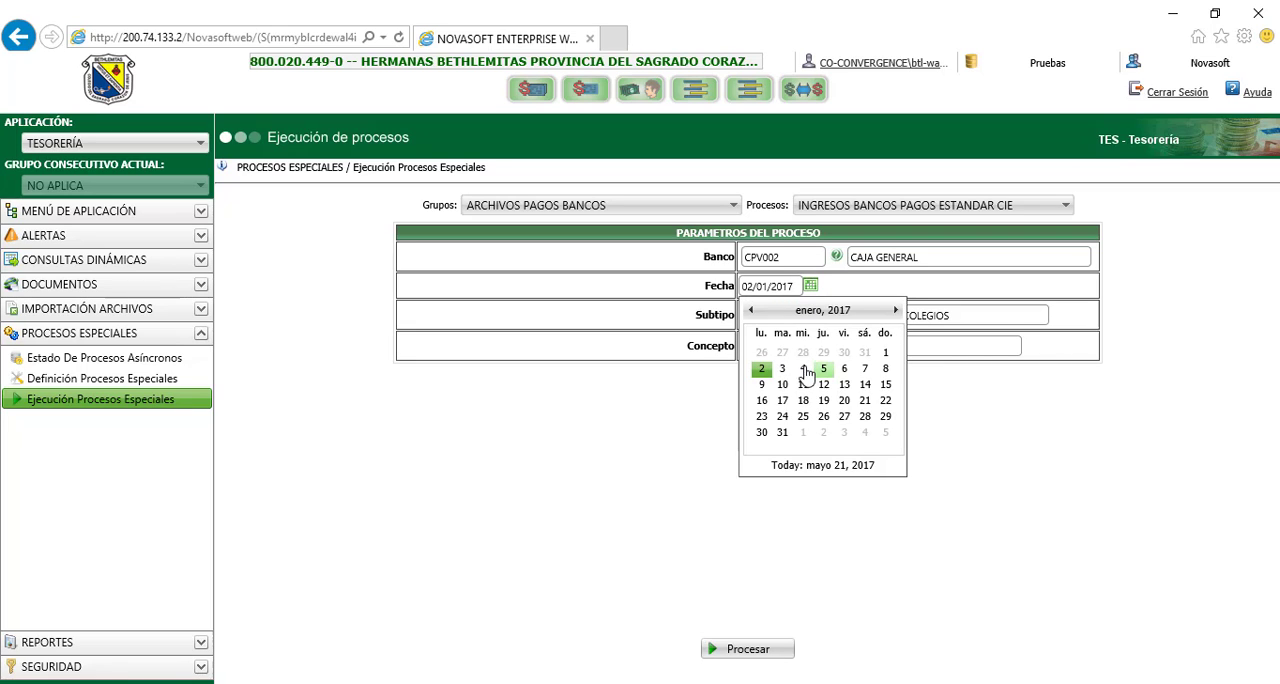
click(782, 368)
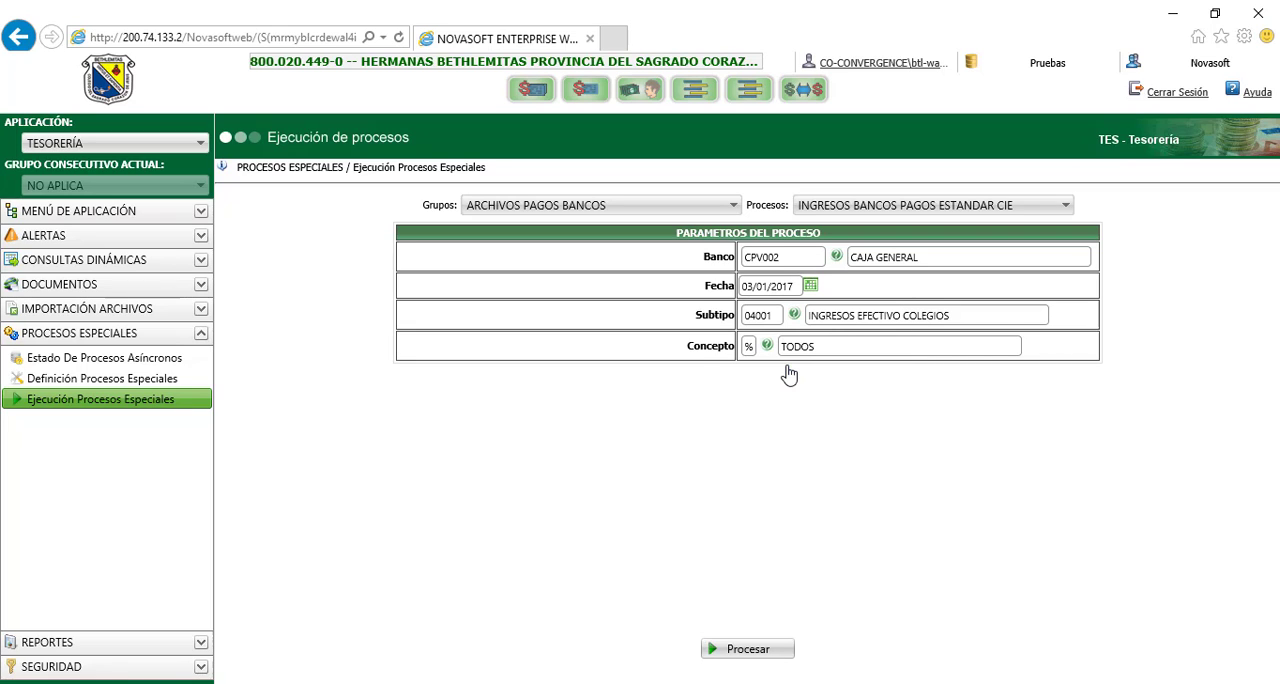
click(762, 650)
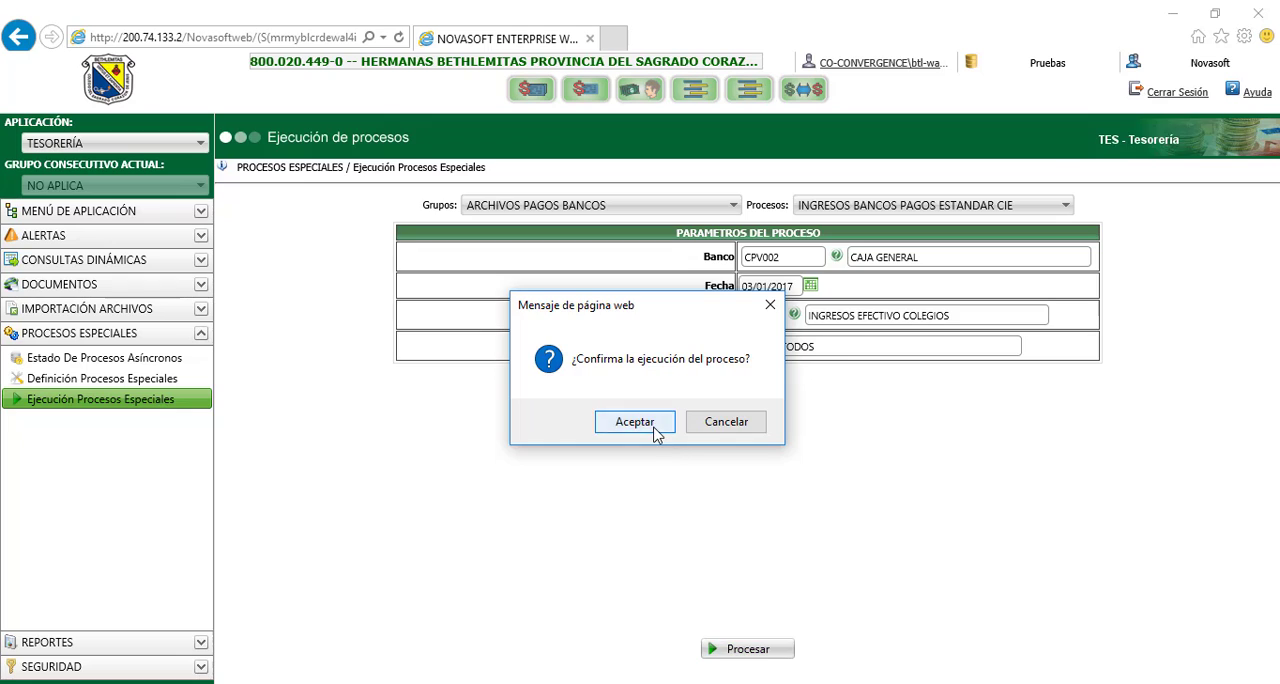
click(648, 426)
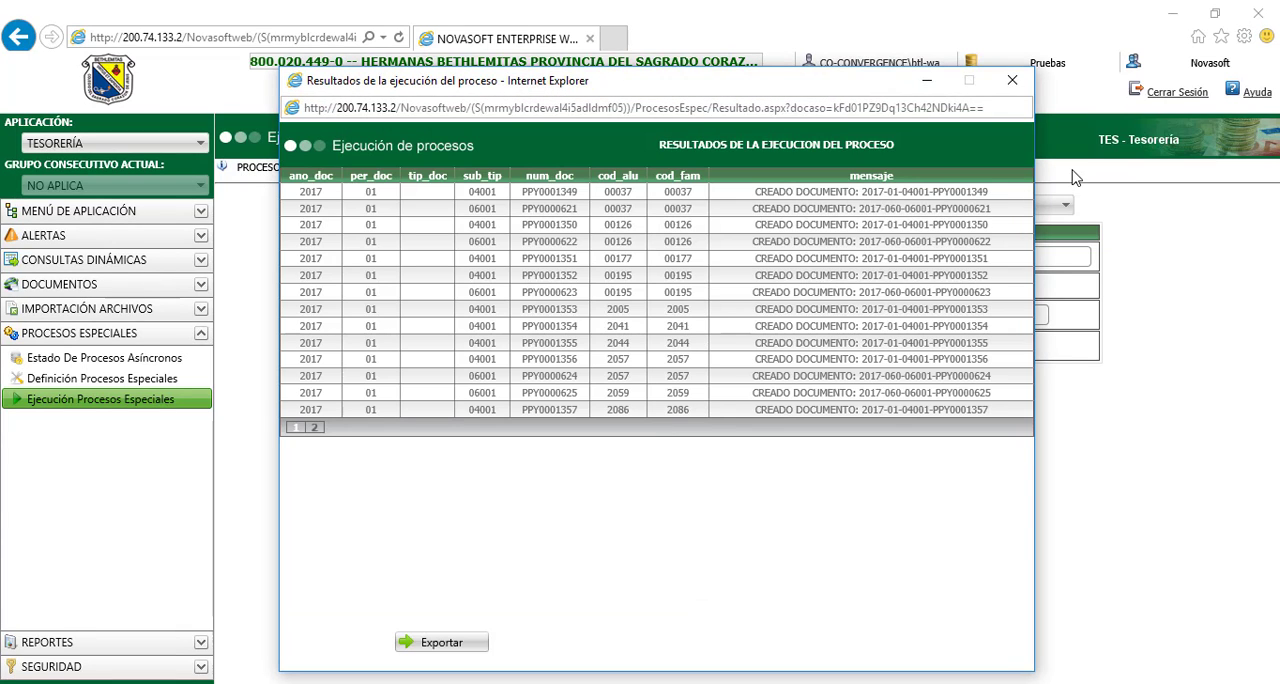
click(1016, 84)
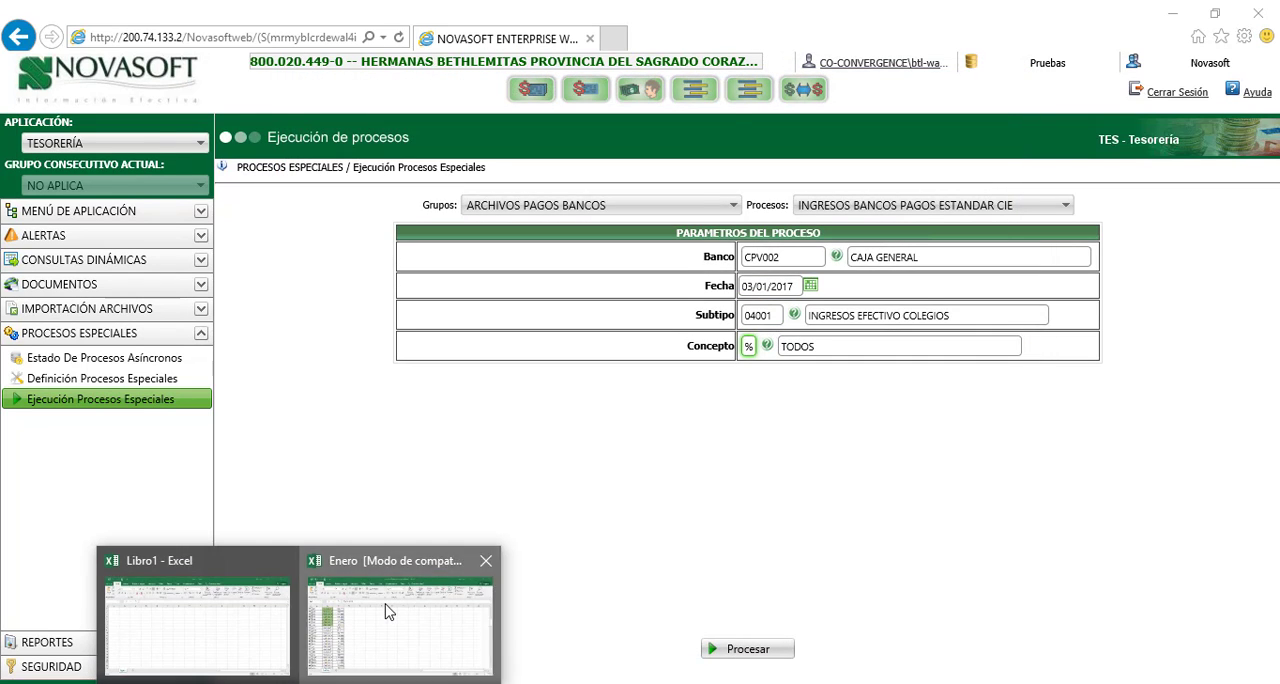
Switch to the Enero workbook in Excel and fill the 03/01/2017 dates in B44:B54 with light green, then select B55
click(386, 610)
click(128, 357)
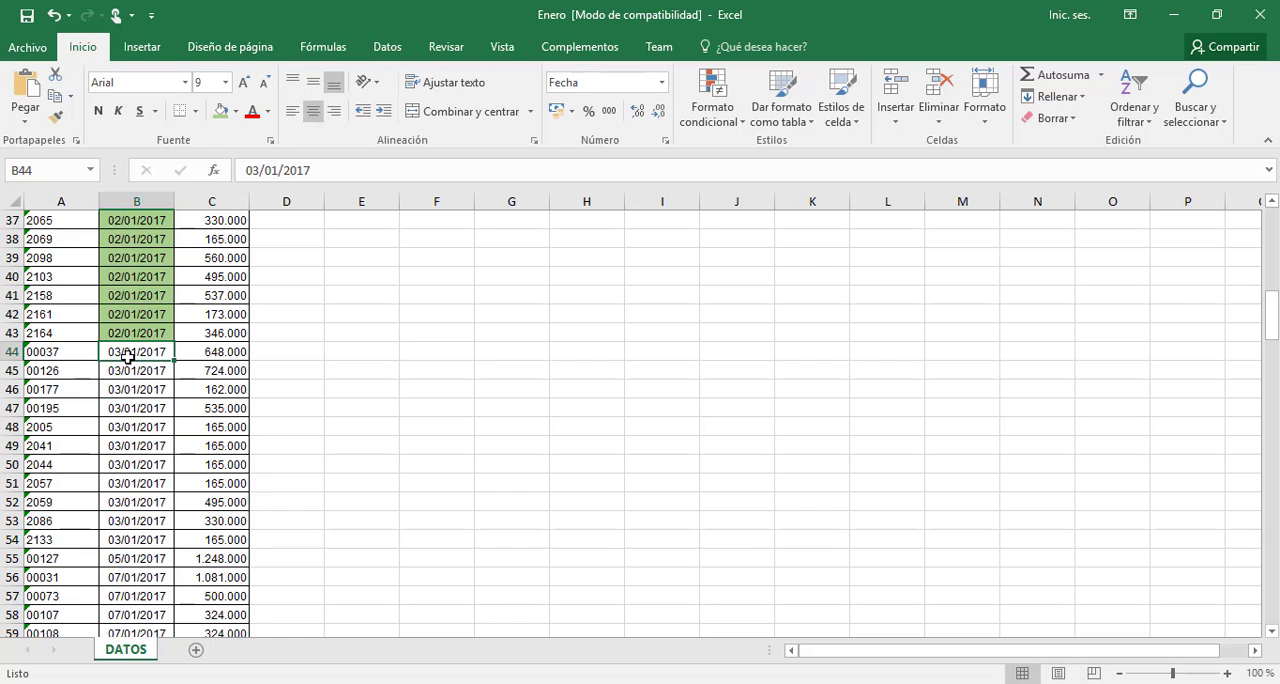
key(shift+Down)
key(shift+Down)
key(shift+Down)
key(shift+Down)
key(shift+Down)
key(shift+Down)
key(shift+Down)
key(shift+Down)
key(shift+Down)
key(shift+Down)
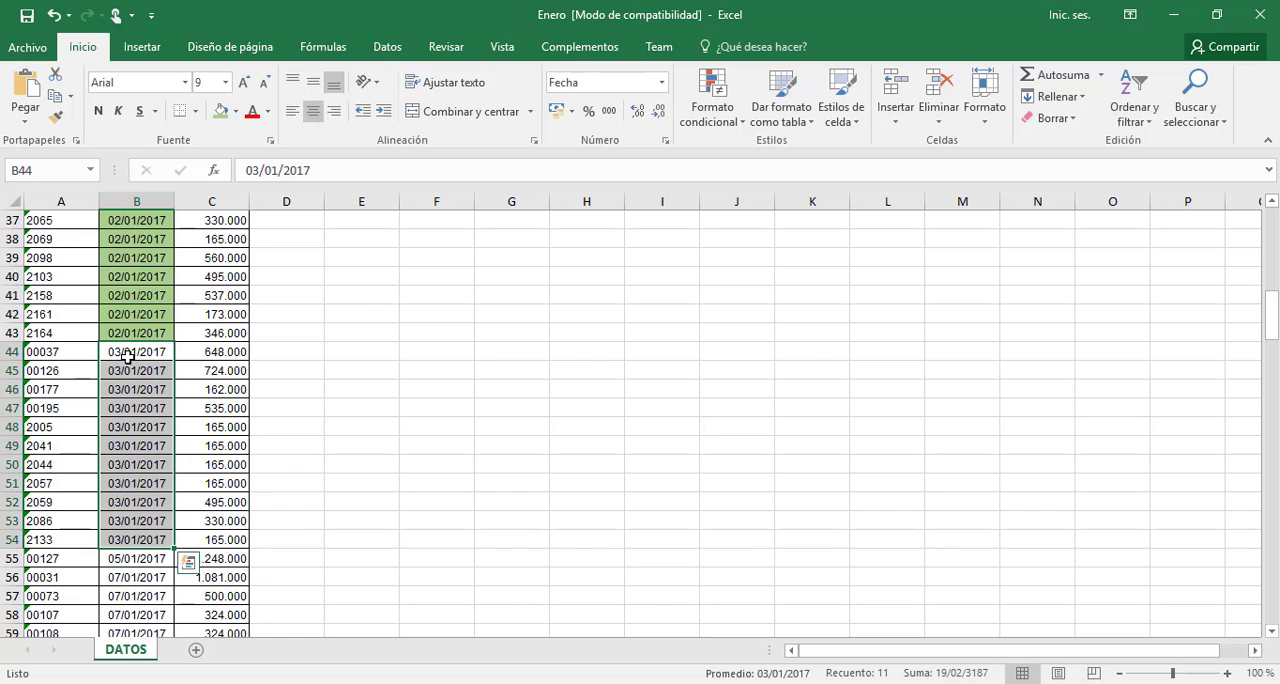
click(221, 111)
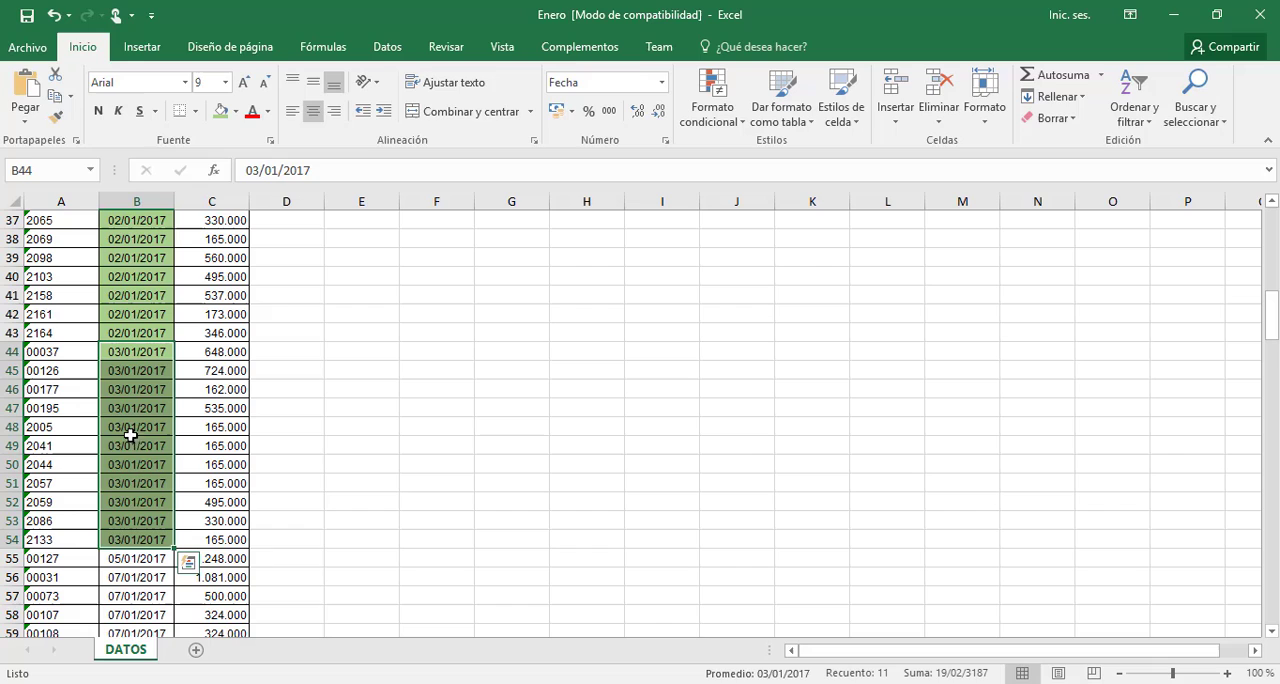
click(150, 562)
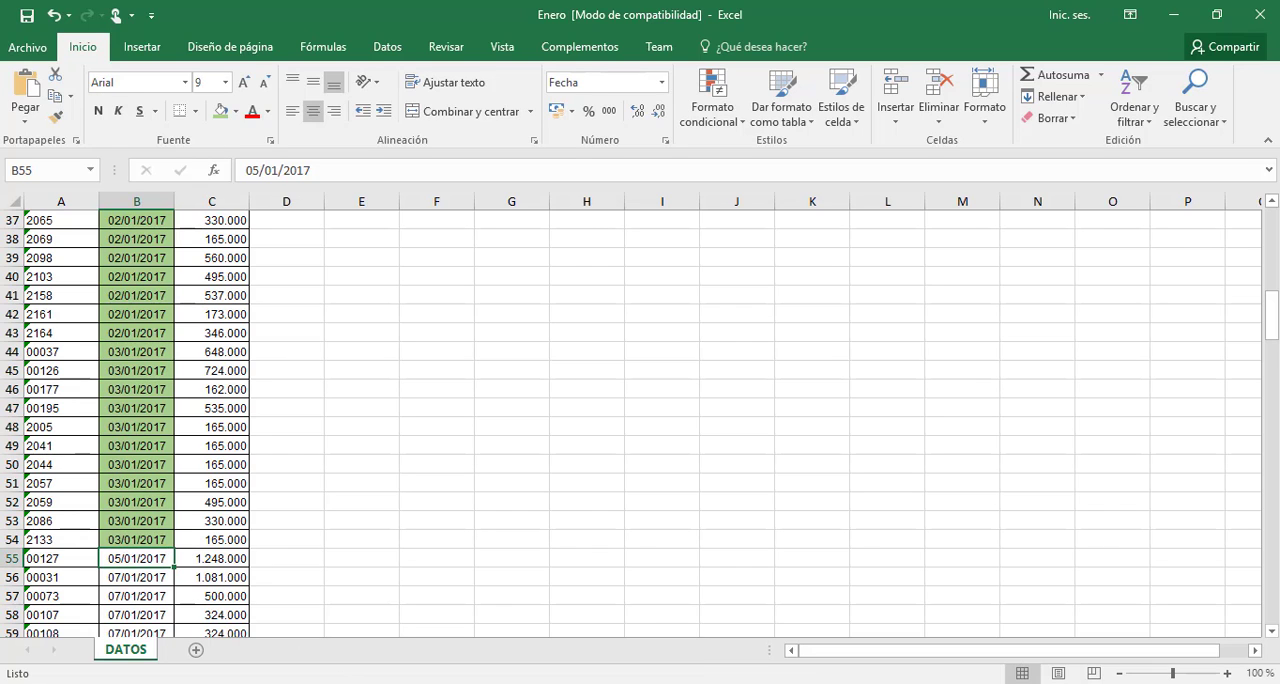
Return to Novasoft, run the payment process for Fecha 04/01/2017, check the result message, and close the results window
key(alt+Tab)
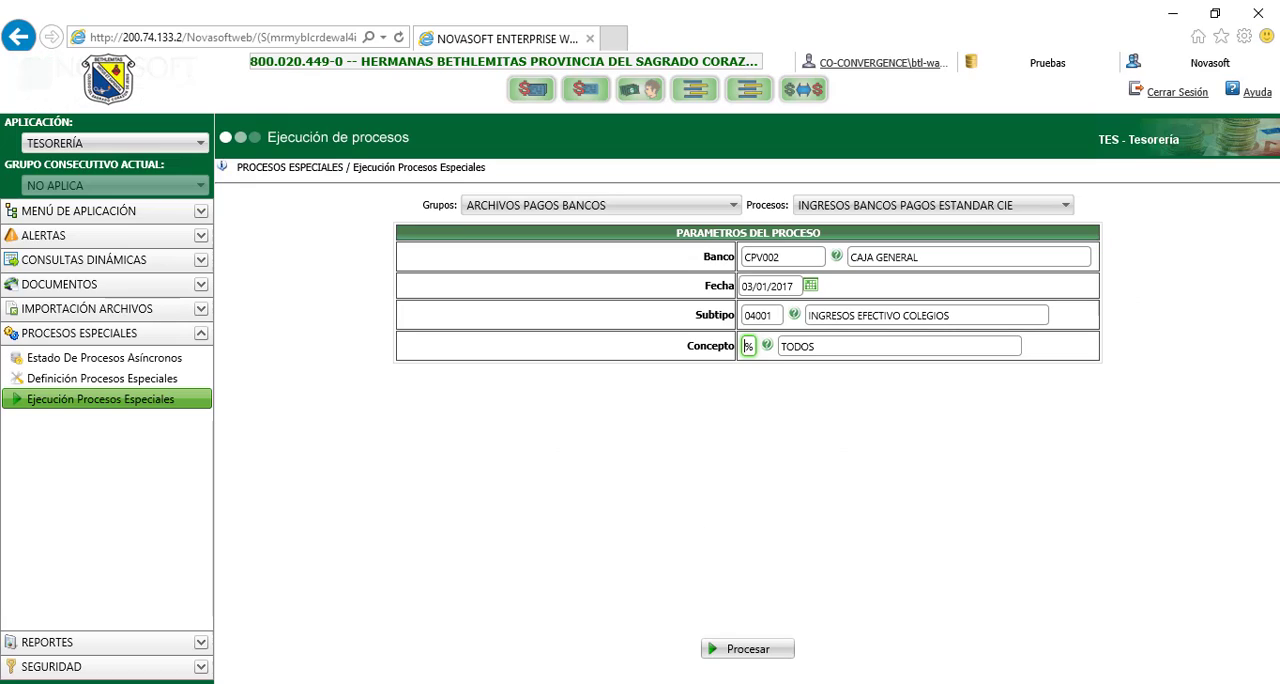
click(810, 287)
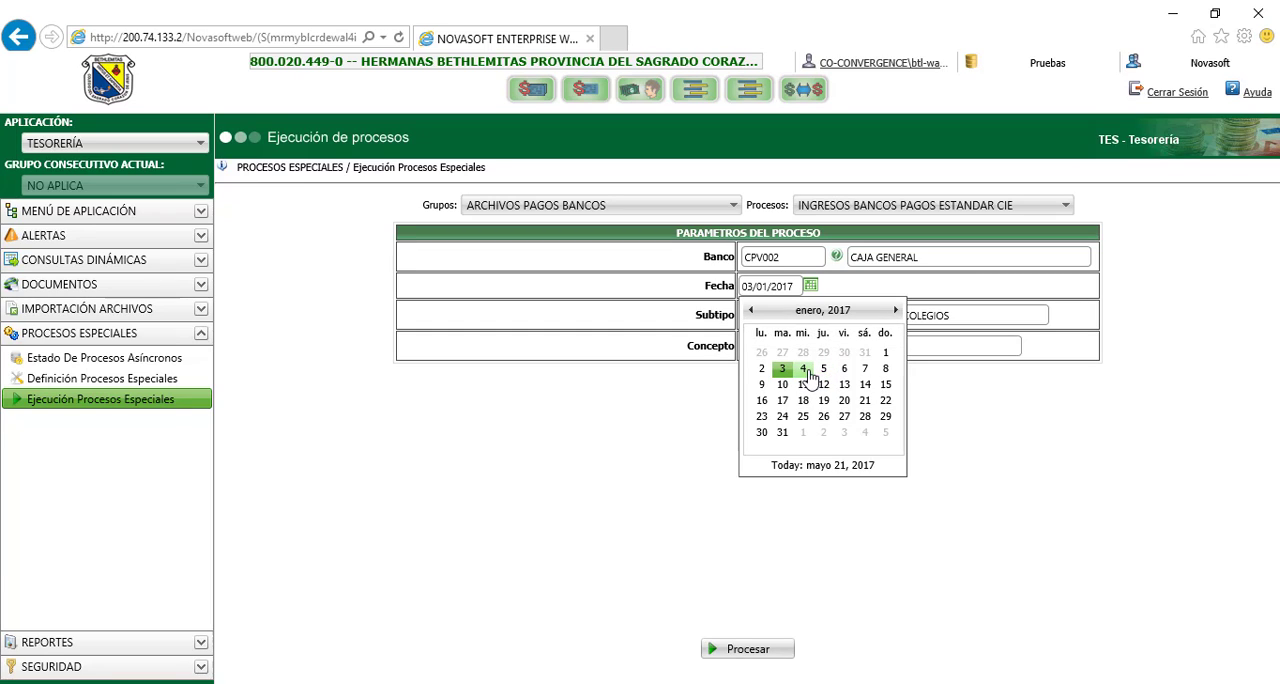
click(803, 370)
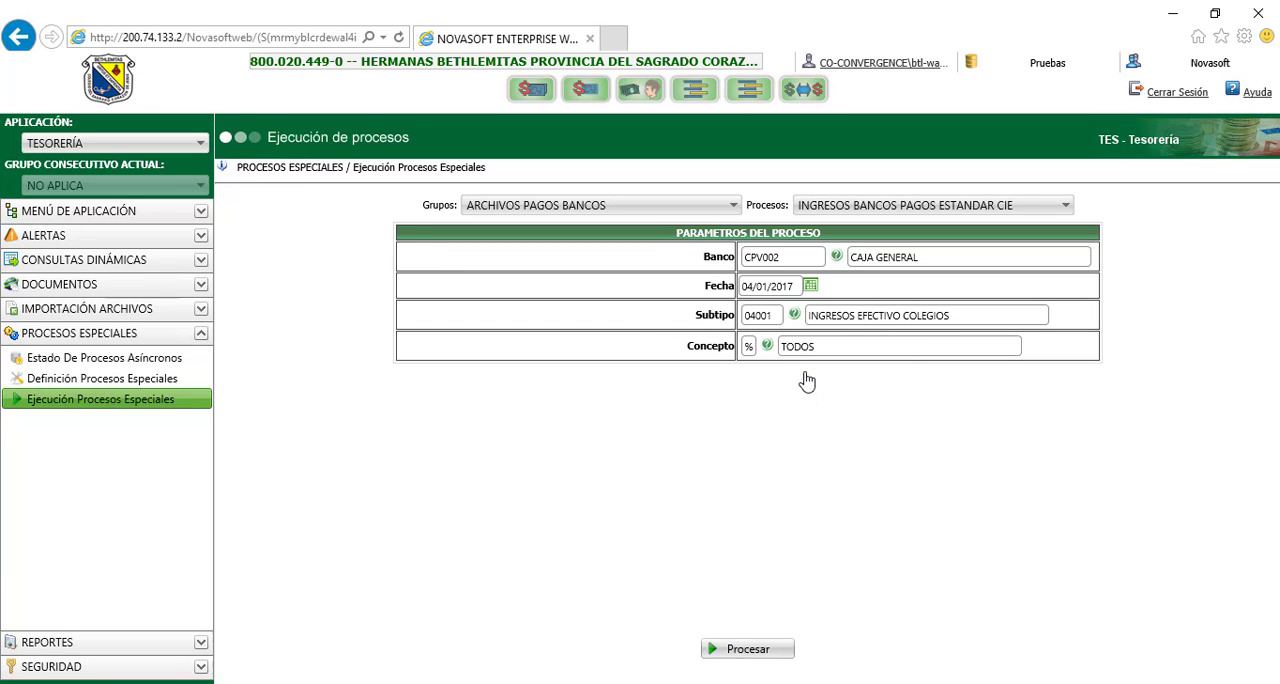
click(751, 652)
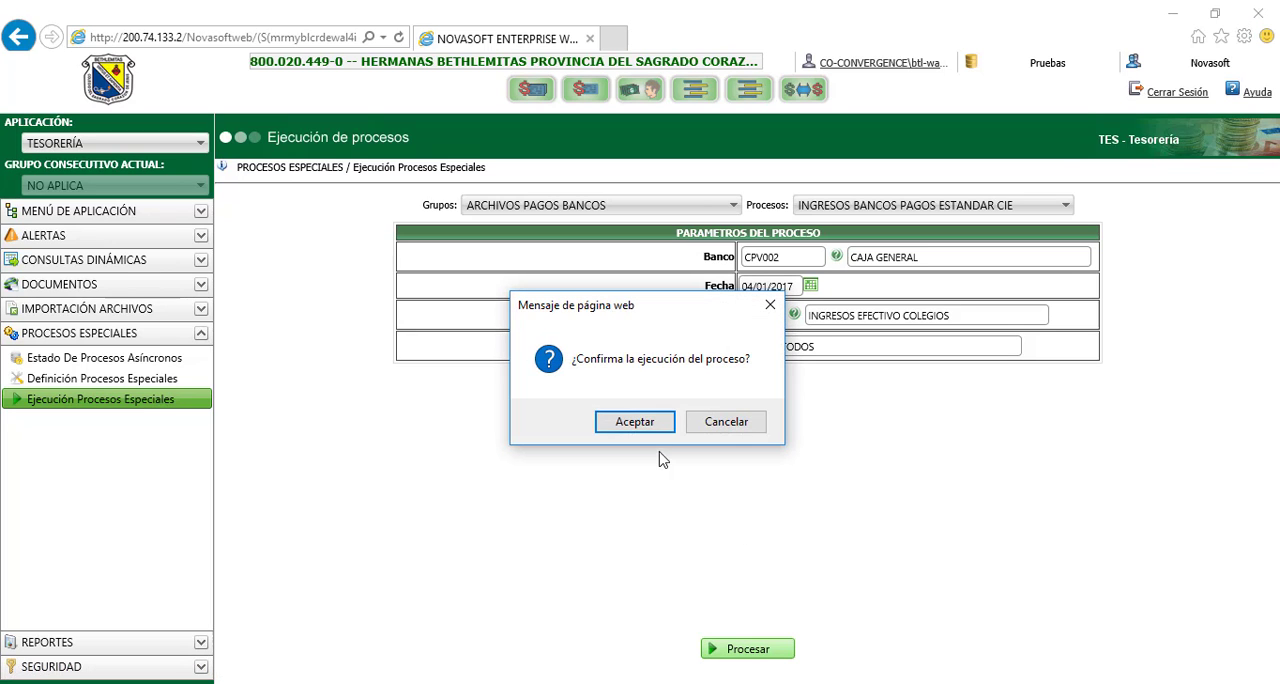
click(628, 423)
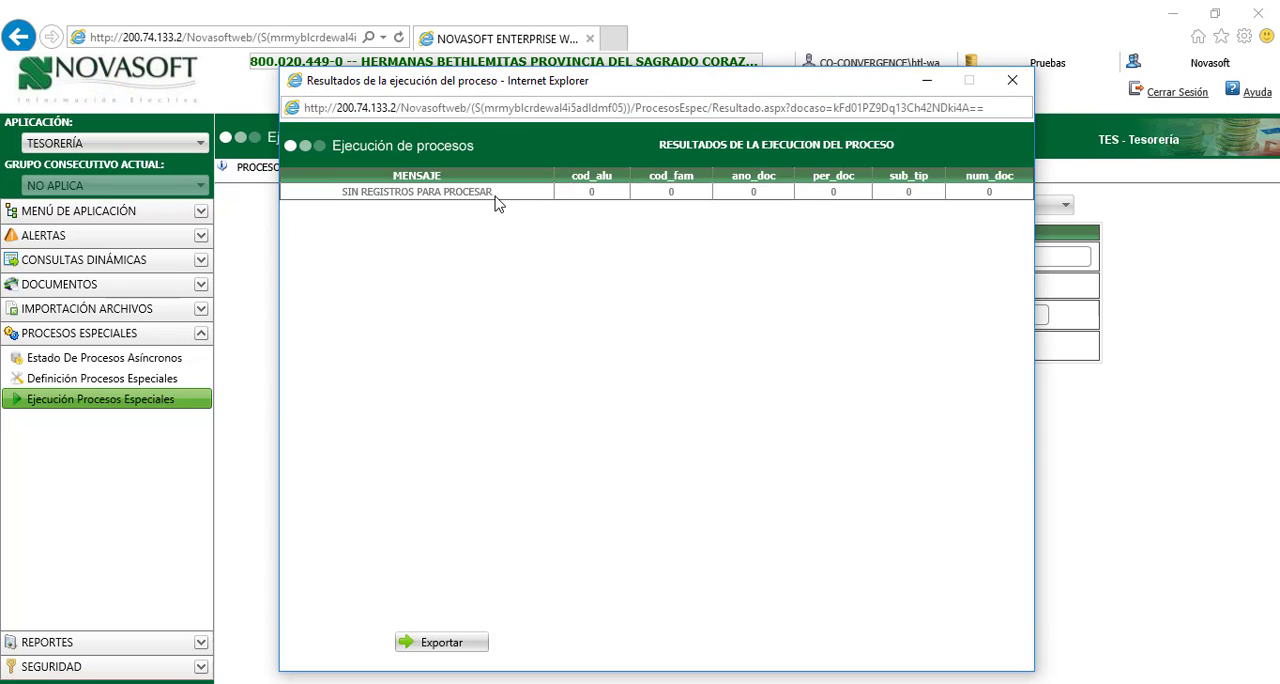
drag(497, 202, 340, 198)
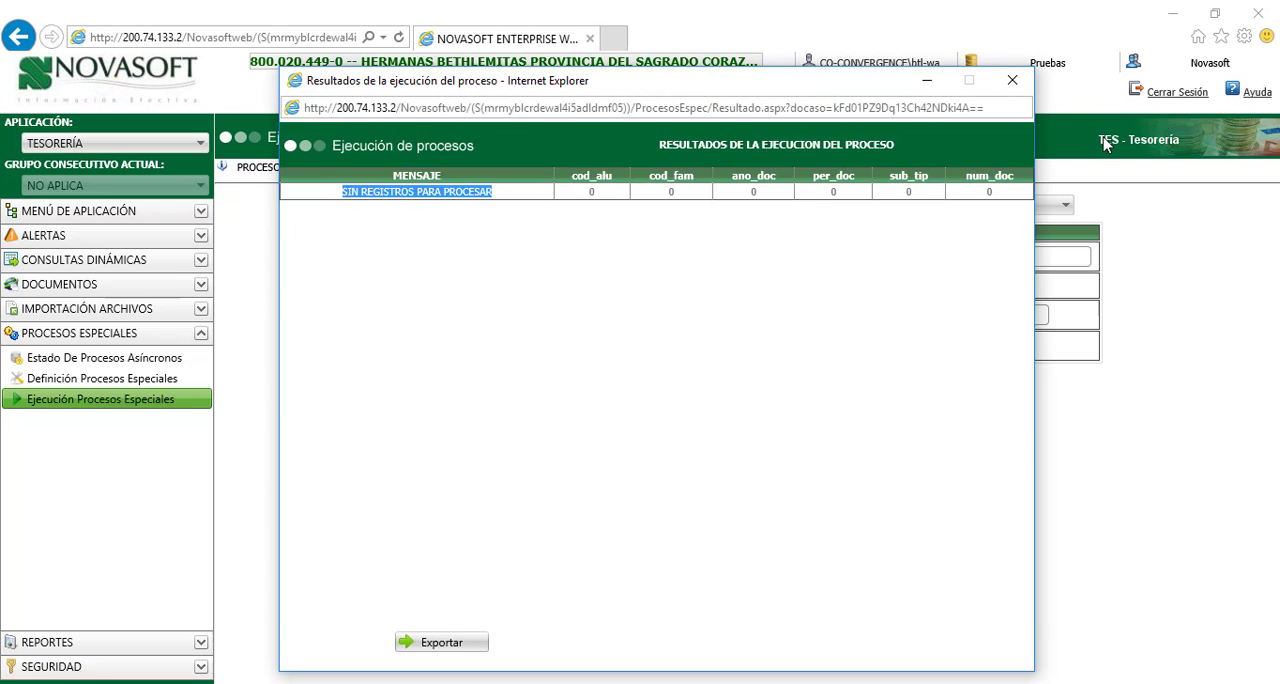
click(1007, 82)
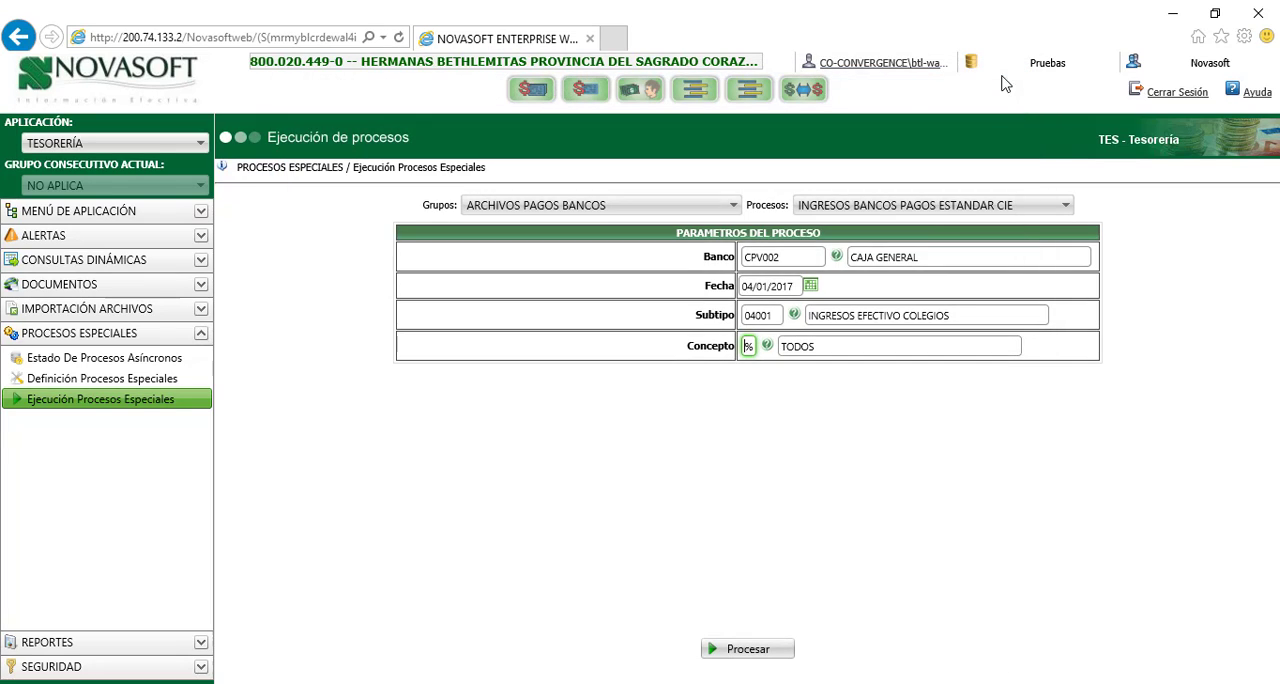
Run the payment process for Fecha 05/01/2017 with its execution confirmed, and close the results window
click(790, 284)
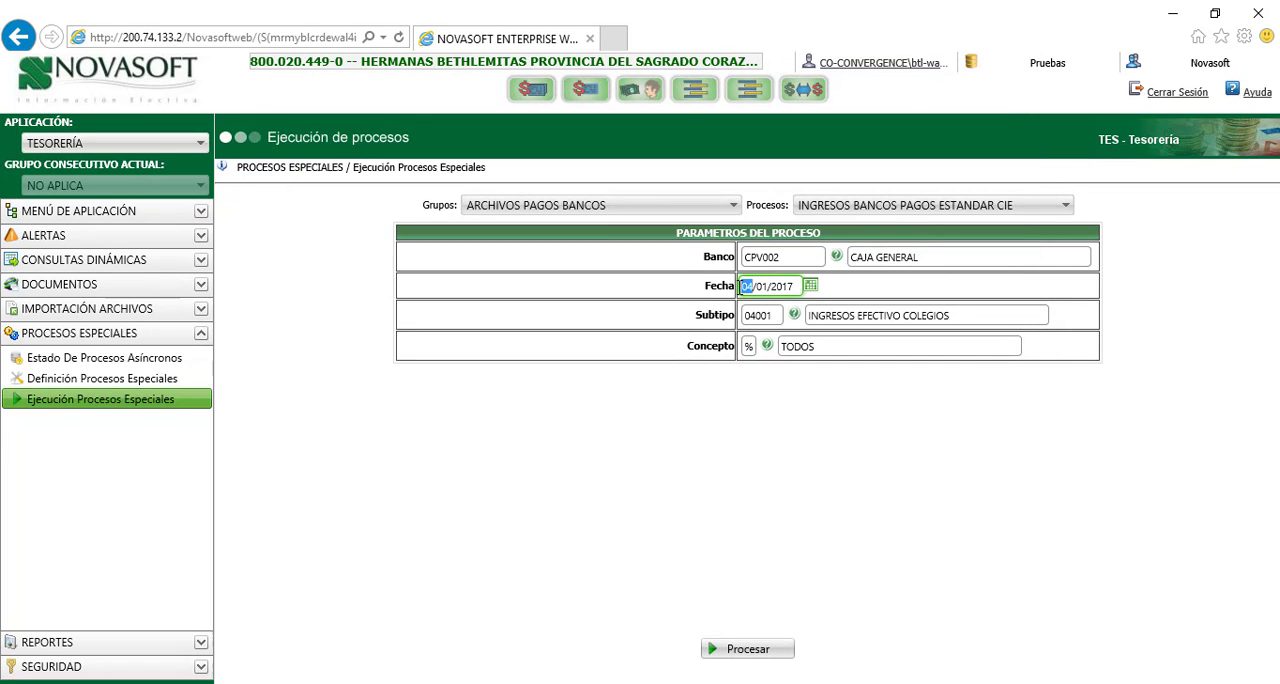
text(05)
click(810, 286)
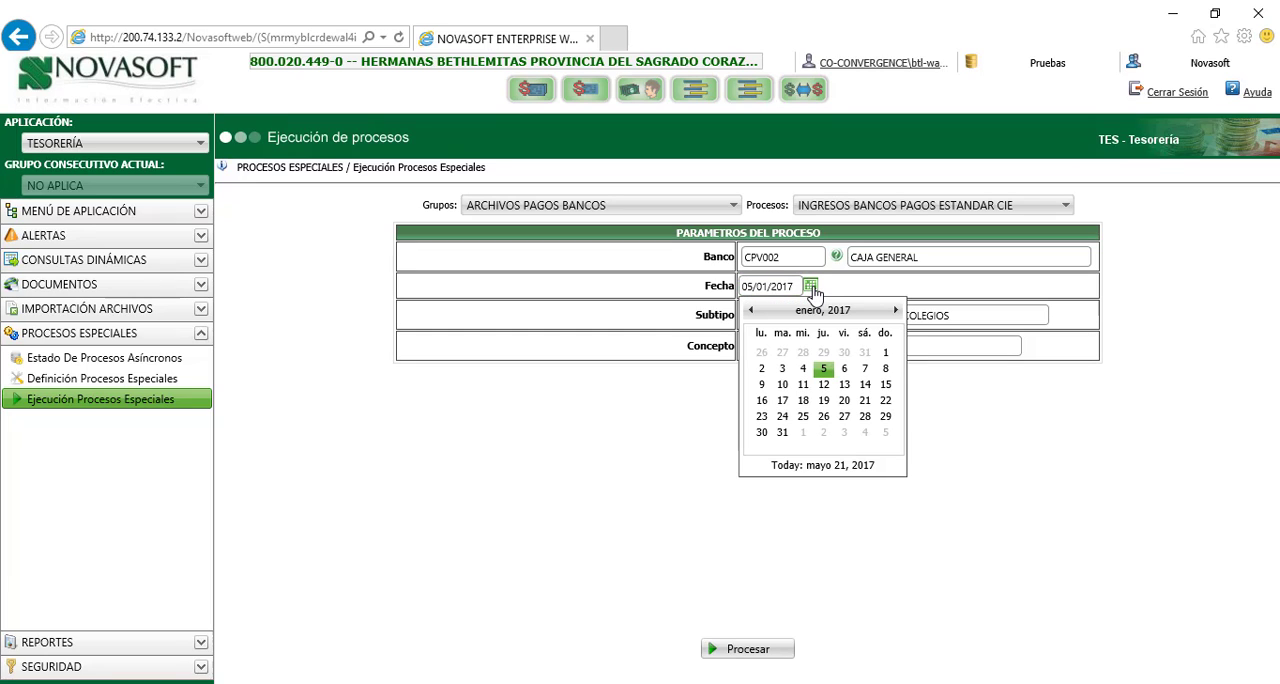
click(823, 371)
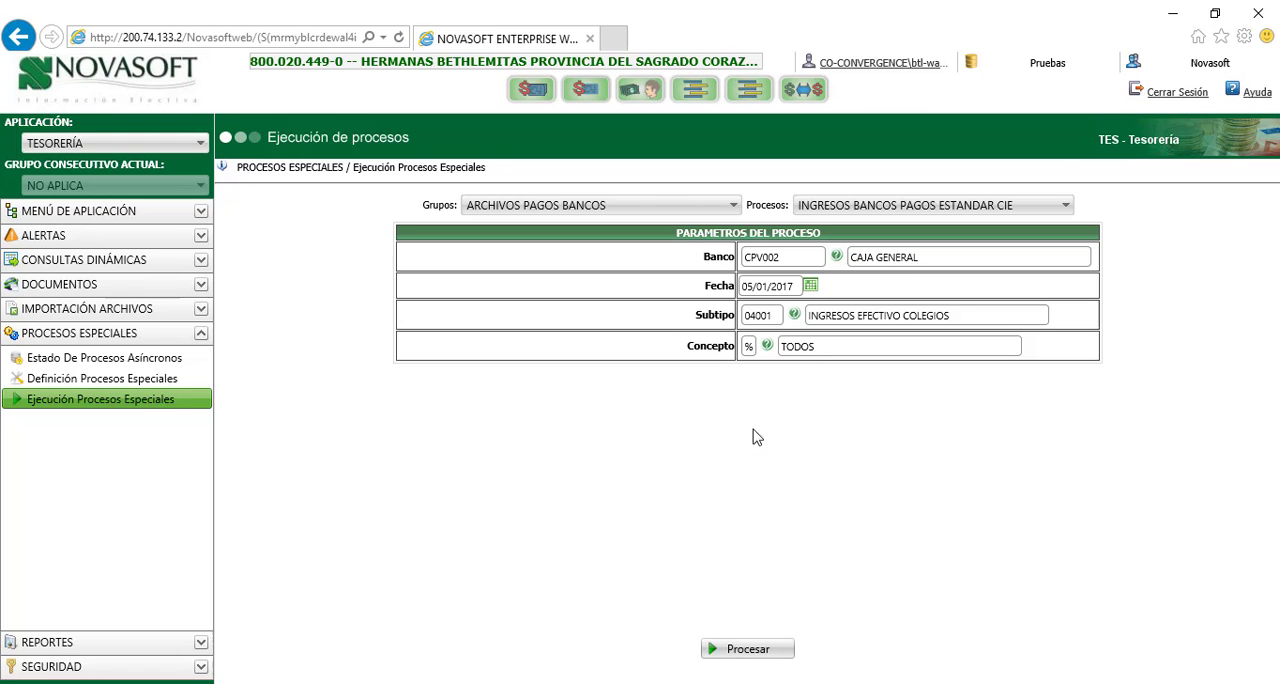
click(748, 652)
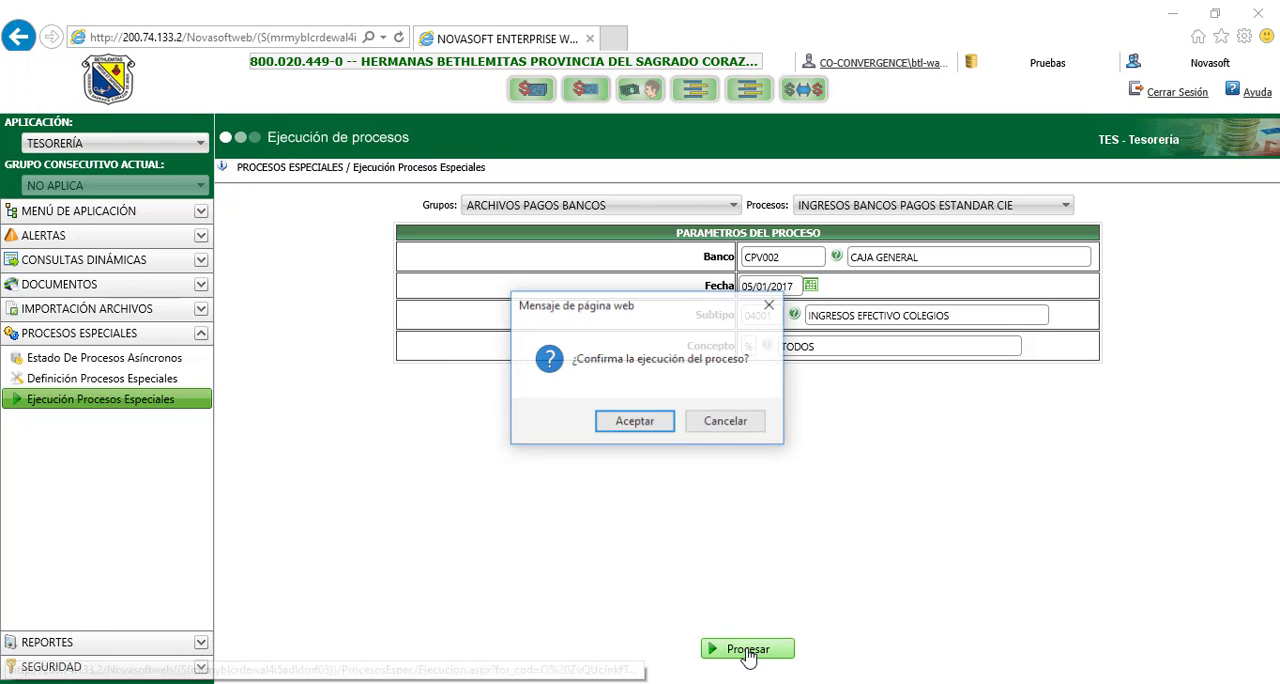
click(645, 428)
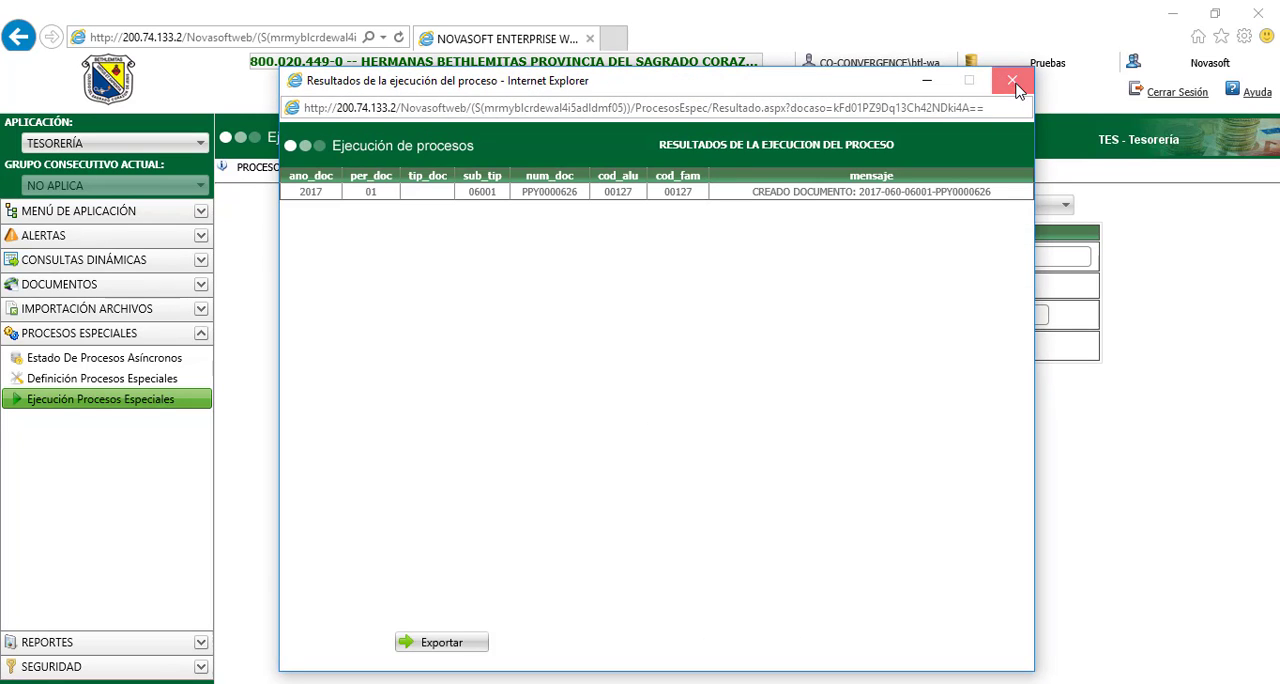
click(1011, 80)
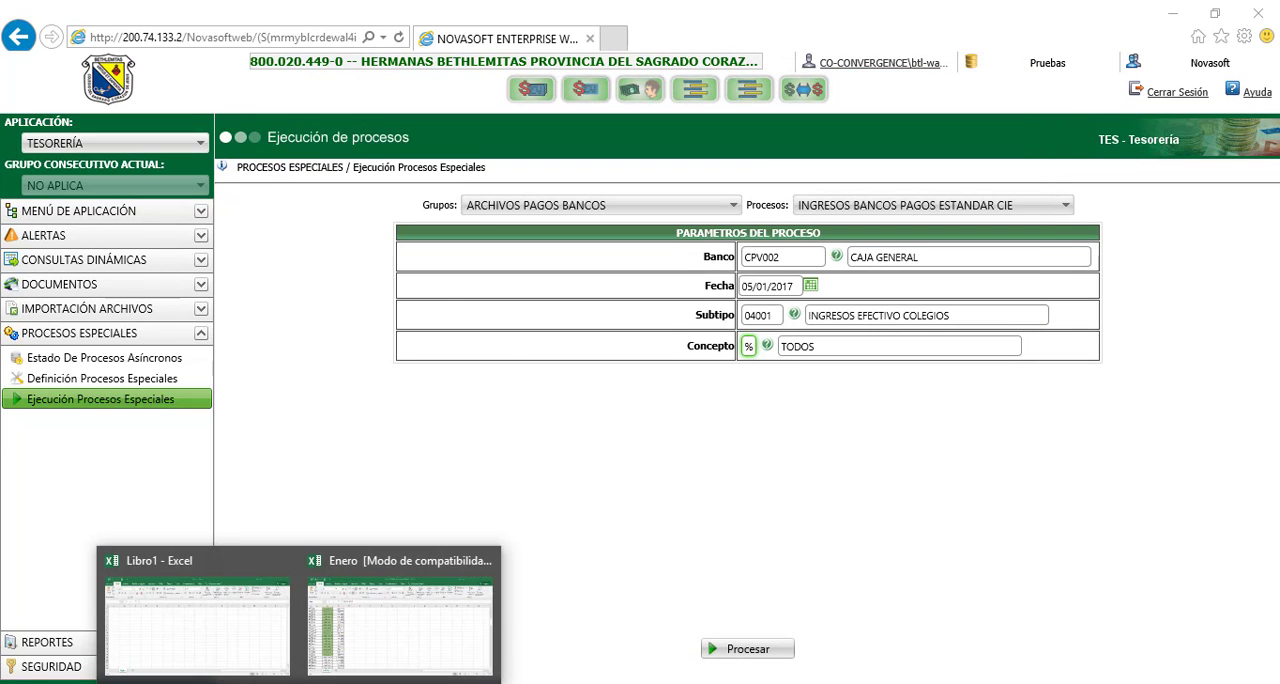
Switch to the Enero workbook in Excel and fill the 05/01/2017 date in B55 with light green
click(350, 634)
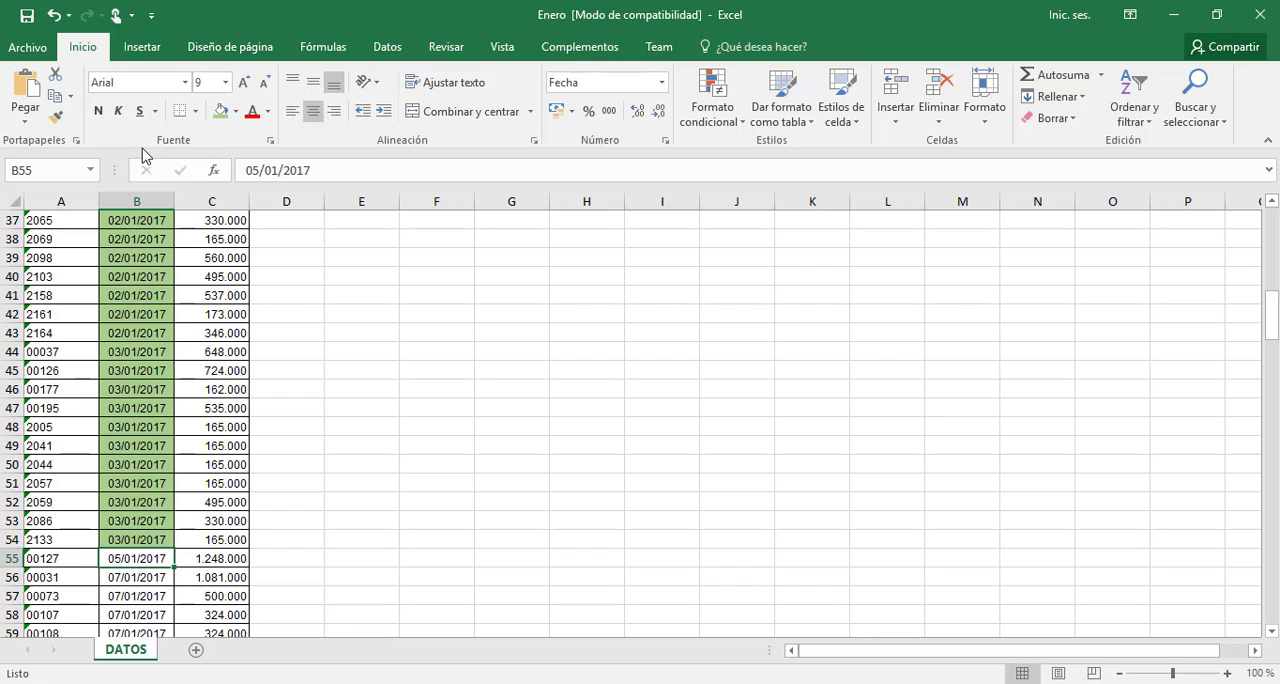
click(221, 111)
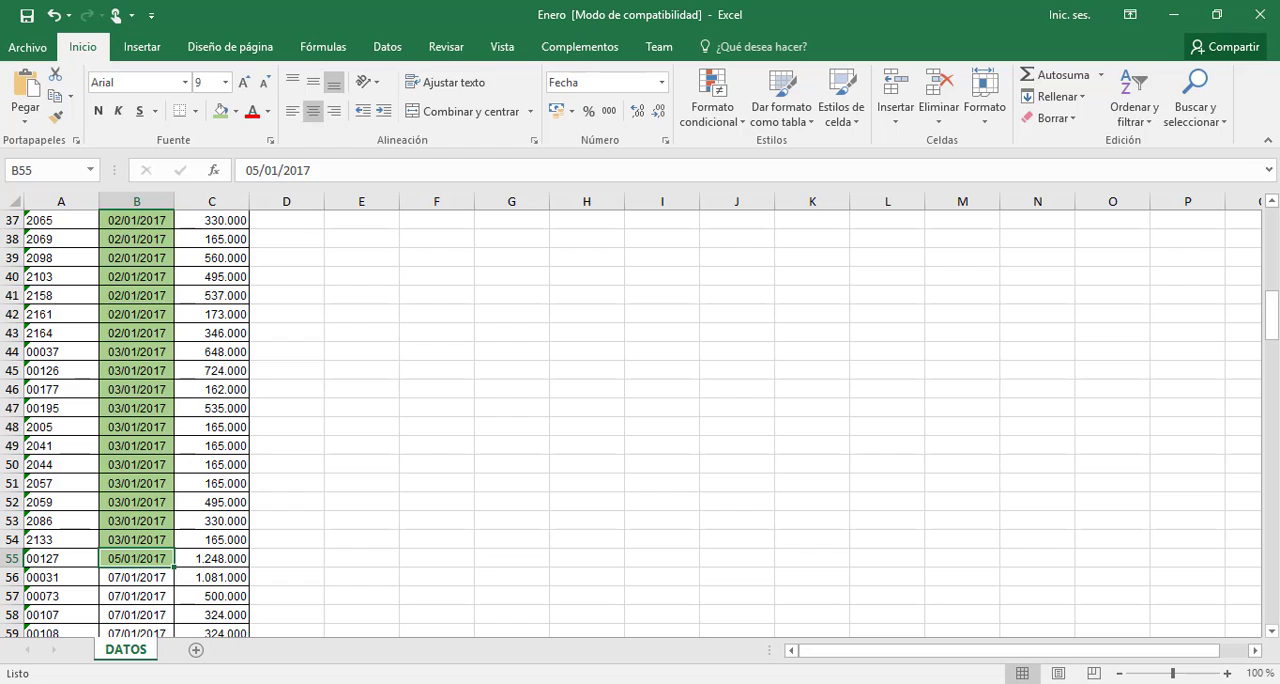
Return to Novasoft, run the payment process for Fecha 07/01/2017 with its execution confirmed, and close the results window
key(alt+Tab)
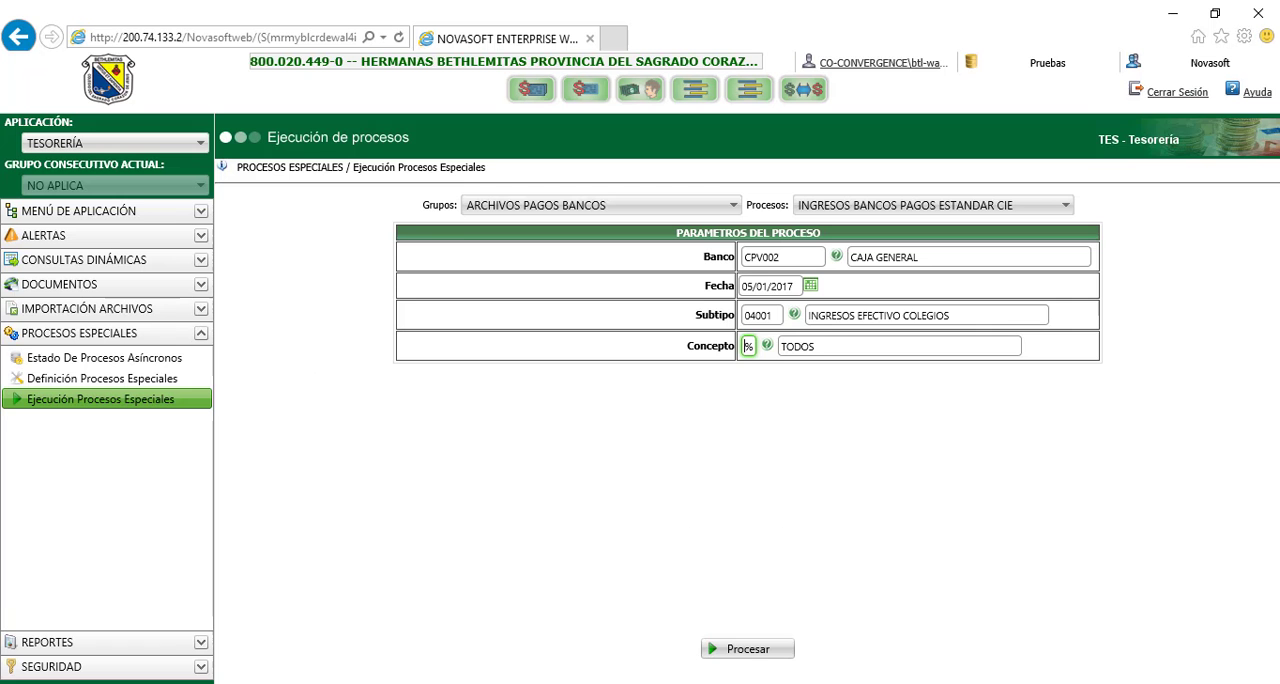
click(810, 285)
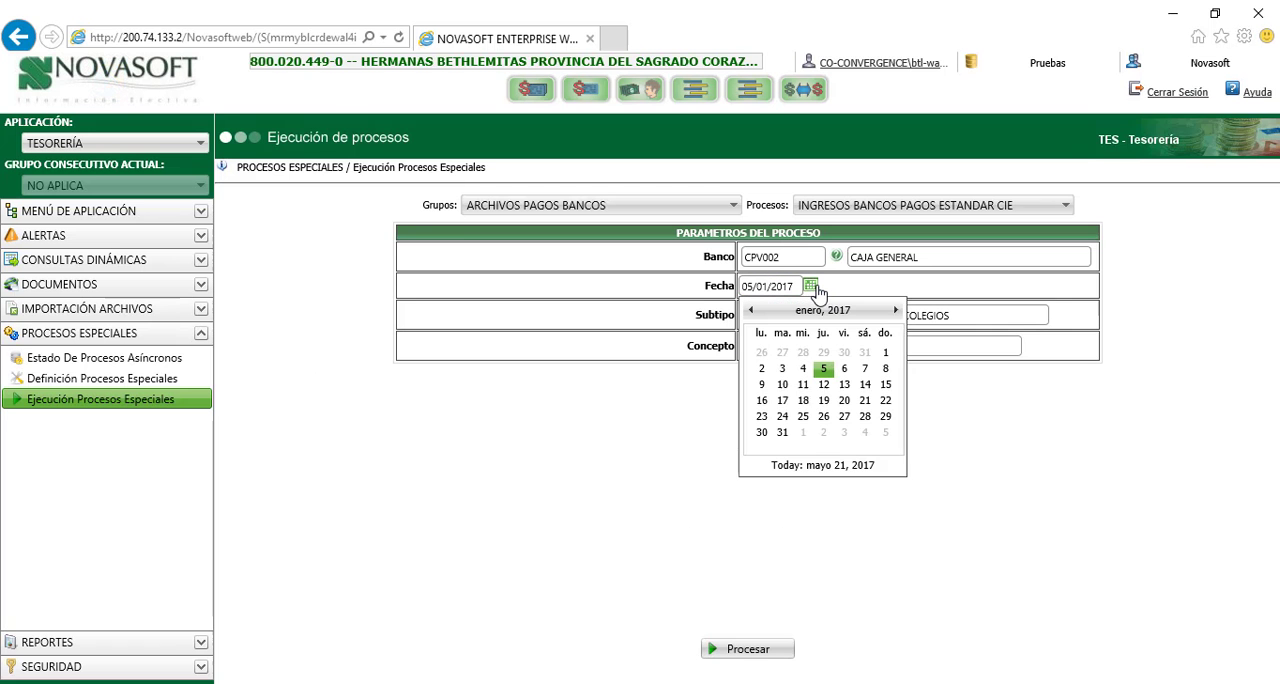
click(866, 370)
click(742, 652)
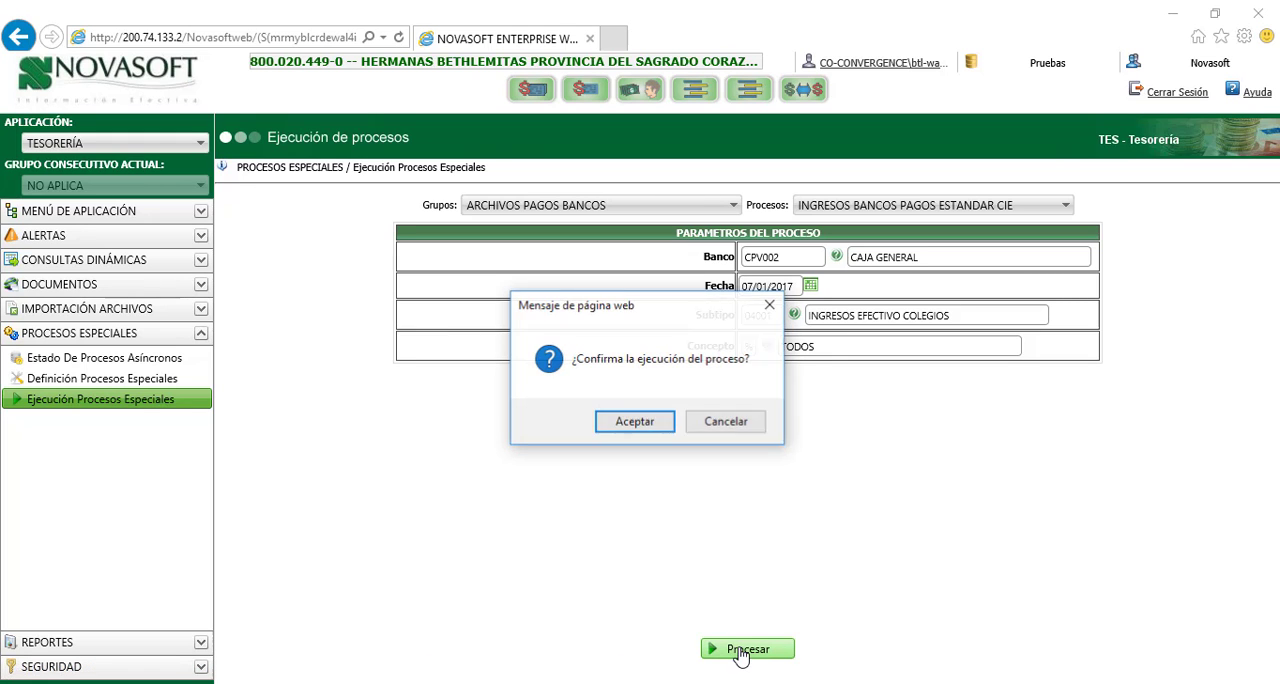
click(634, 421)
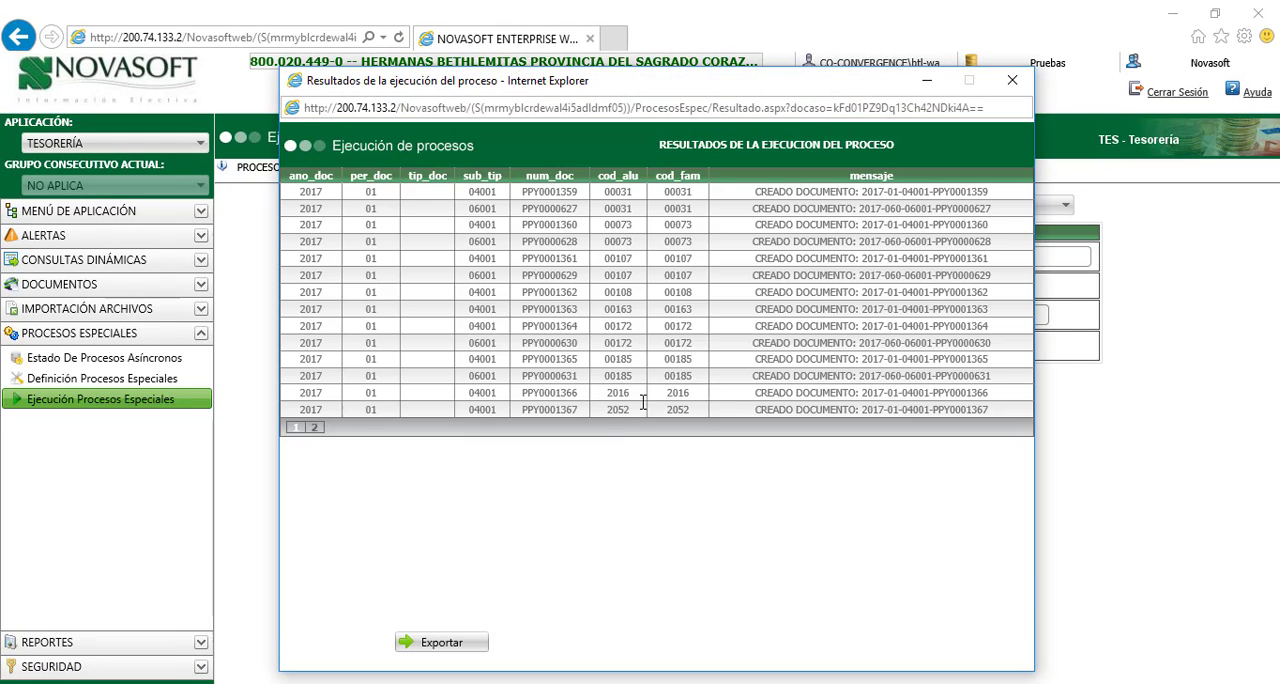
click(1012, 80)
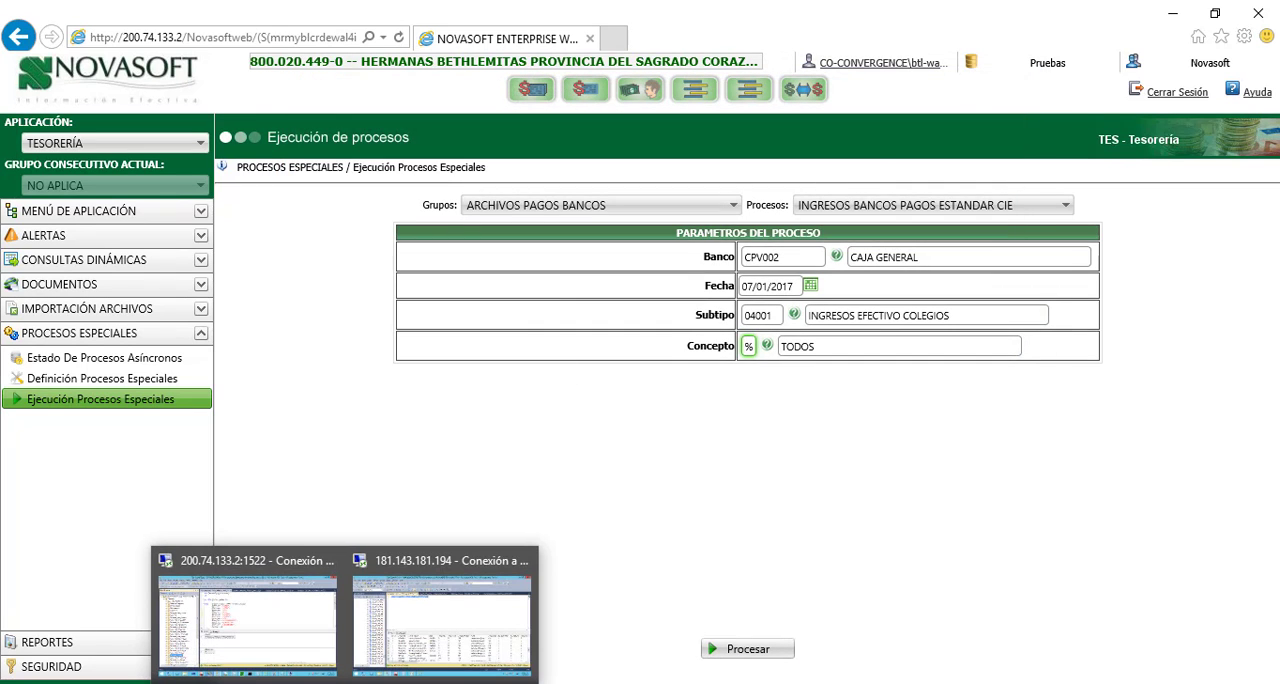
Switch to the Enero workbook in Excel and fill the 07/01/2017 dates in B56:B70 with light green
click(299, 683)
click(343, 646)
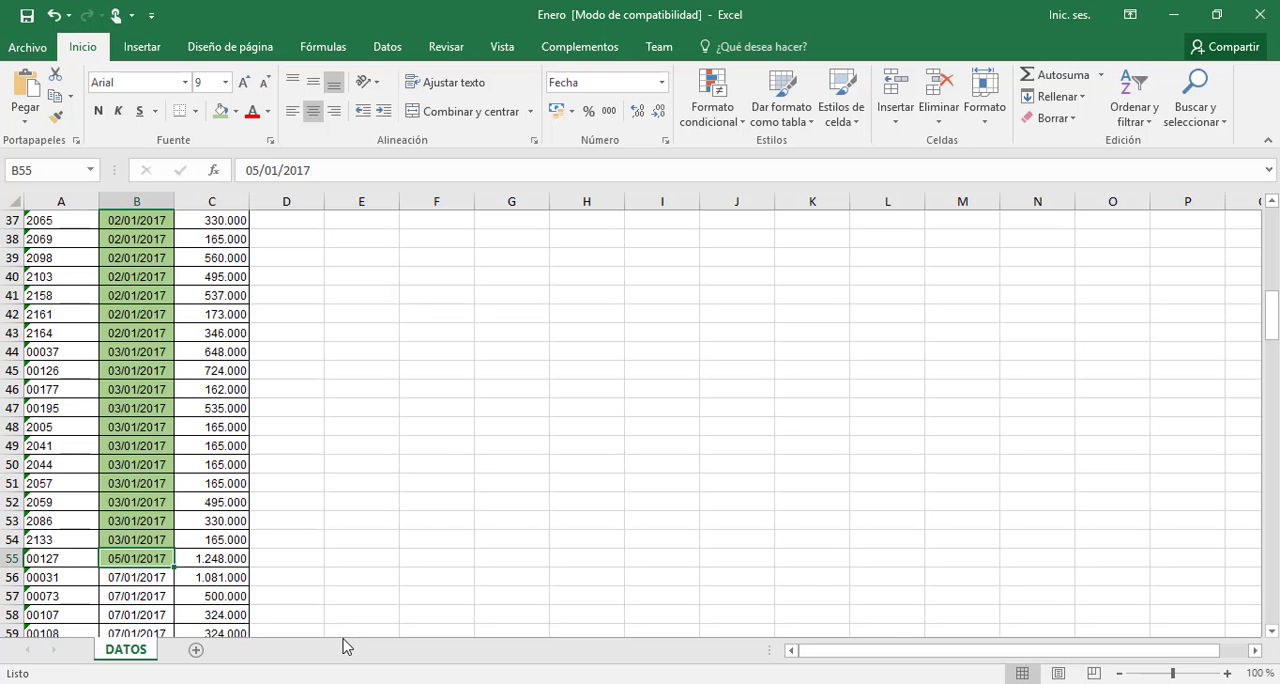
key(Down)
key(shift+Down)
key(shift+Down)
key(shift+Down)
key(shift+Down)
key(shift+Down)
key(shift+Down)
key(shift+Down)
key(shift+Down)
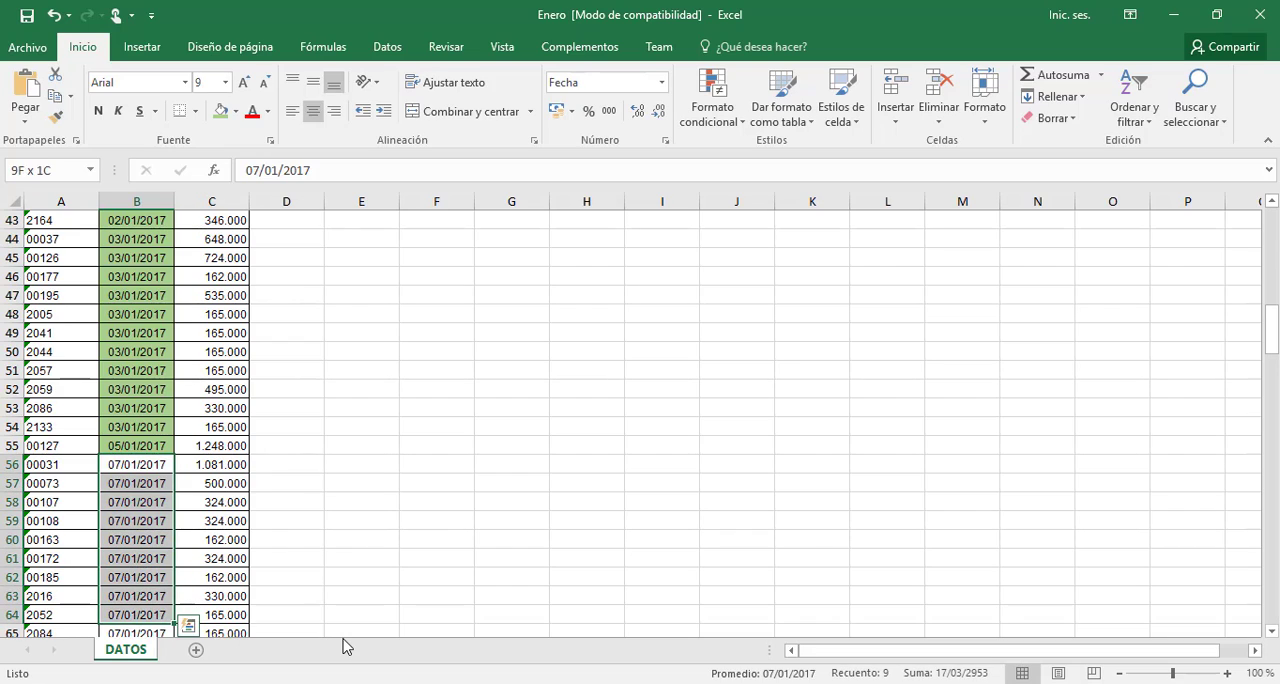
key(shift+Down)
key(shift+Down)
key(shift+Down)
key(shift+Down)
key(shift+Down)
key(shift+Down)
key(shift+Down)
key(shift+Down)
key(shift+Down)
key(shift+Down)
key(shift+Down)
key(shift+Down)
key(shift+Down)
key(shift+Down)
key(shift+Down)
key(shift+Down)
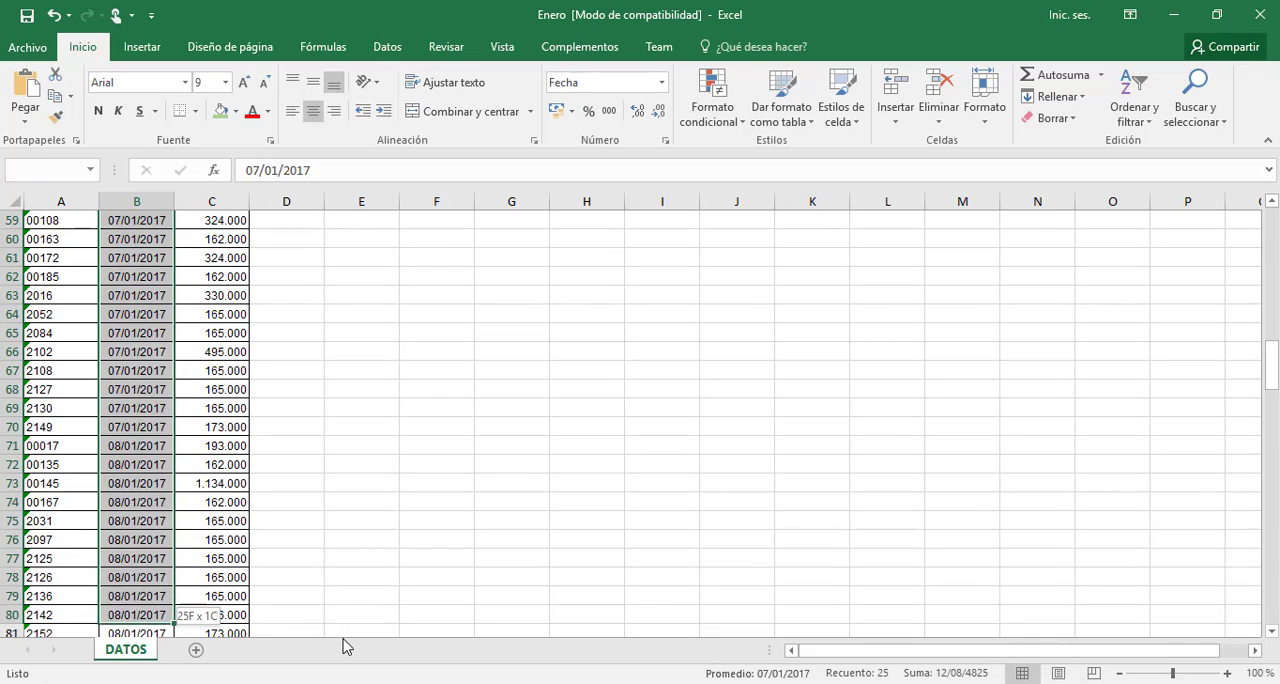
key(shift+Up)
key(shift+Up)
key(shift+Up)
key(shift+Up)
key(shift+Up)
key(shift+Up)
key(shift+Up)
key(shift+Up)
key(shift+Up)
key(shift+Up)
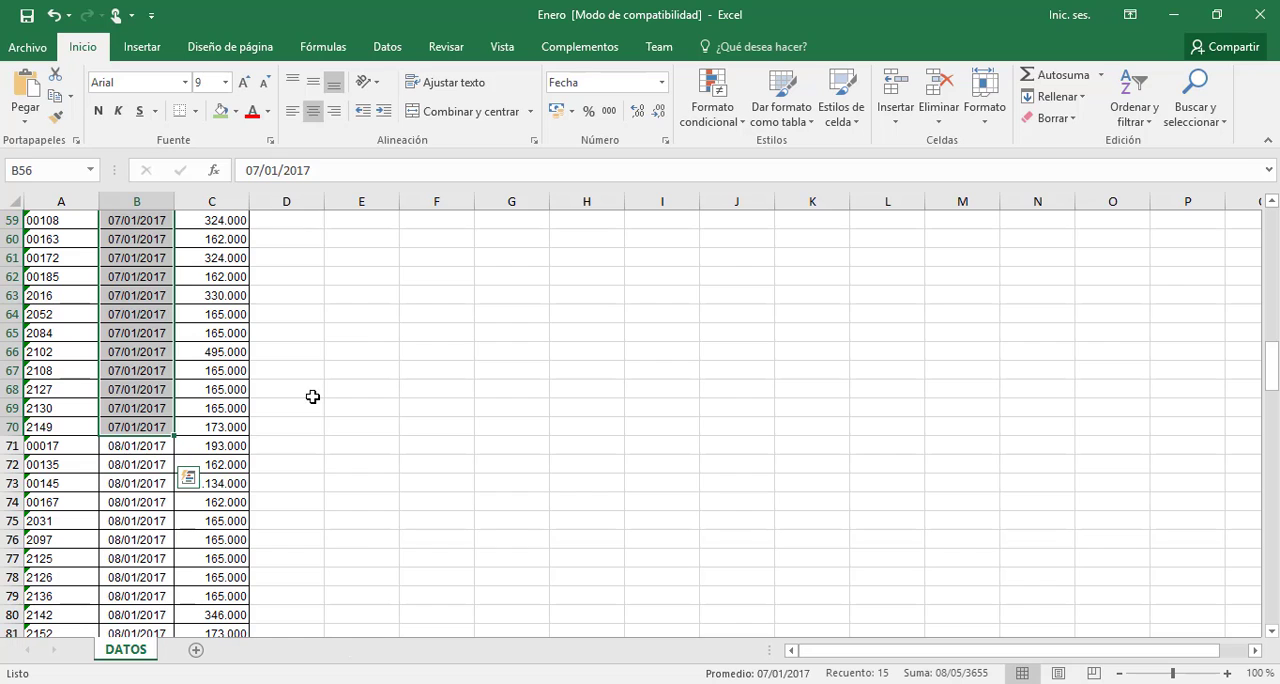
click(221, 111)
scroll(128, 320, up, 5)
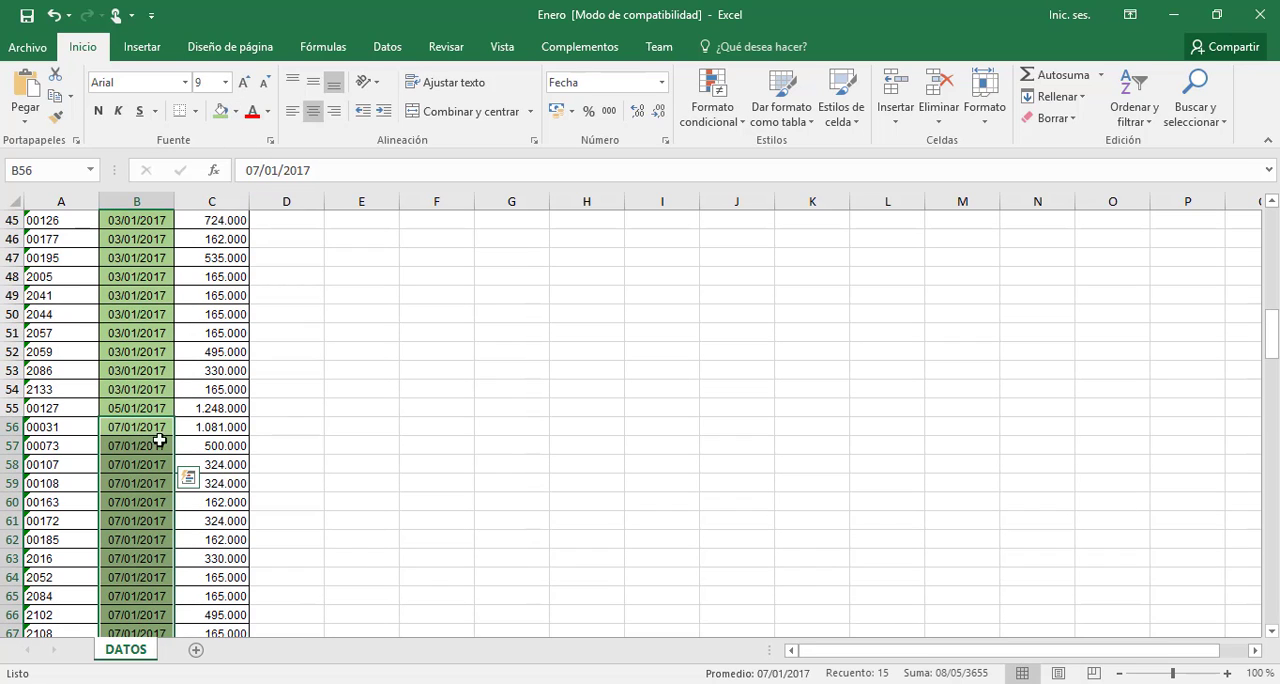
Review the remaining unmarked dates in column B down to the last record in B181, and return to Novasoft's process execution page
click(151, 568)
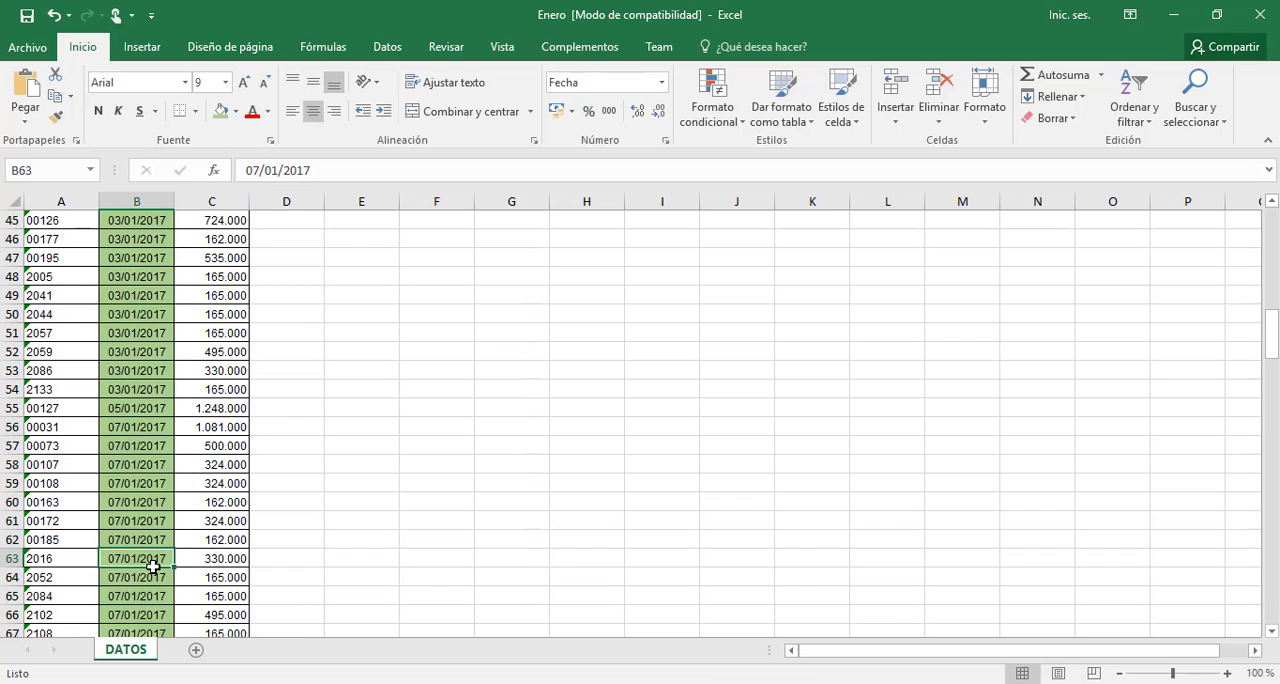
scroll(152, 567, down, 14)
scroll(152, 567, down, 1)
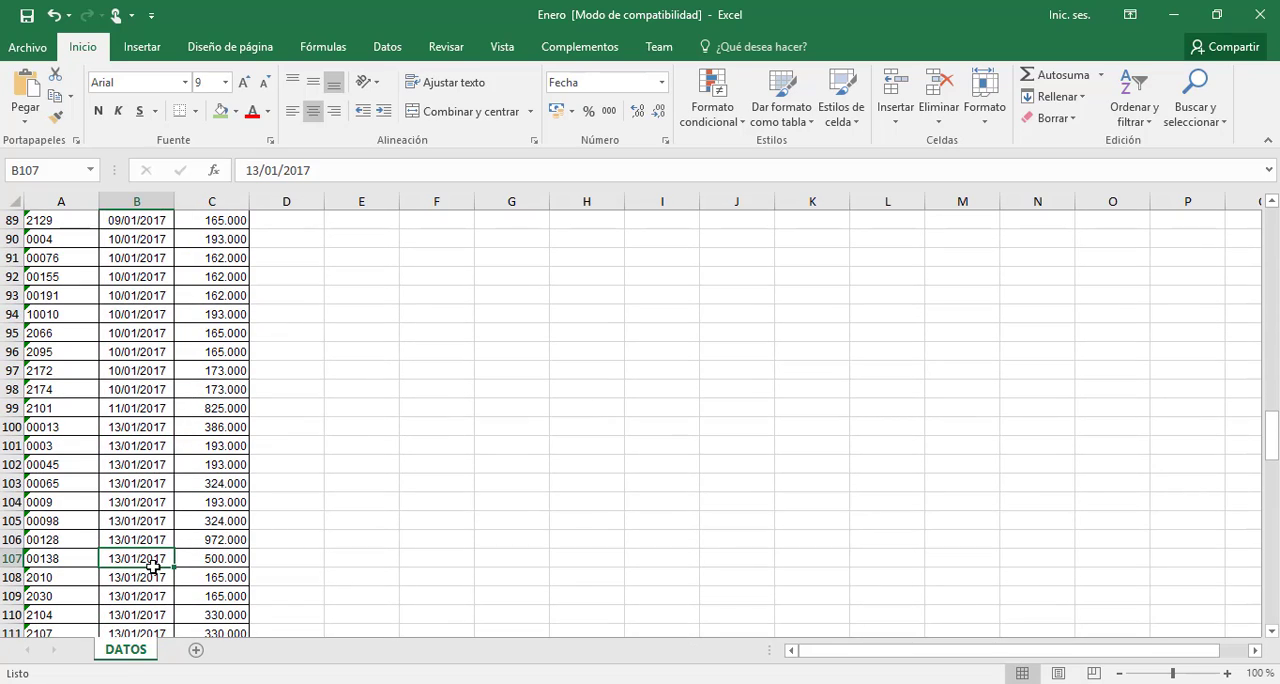
key(Page_Down)
key(Page_Down)
key(Page_Down)
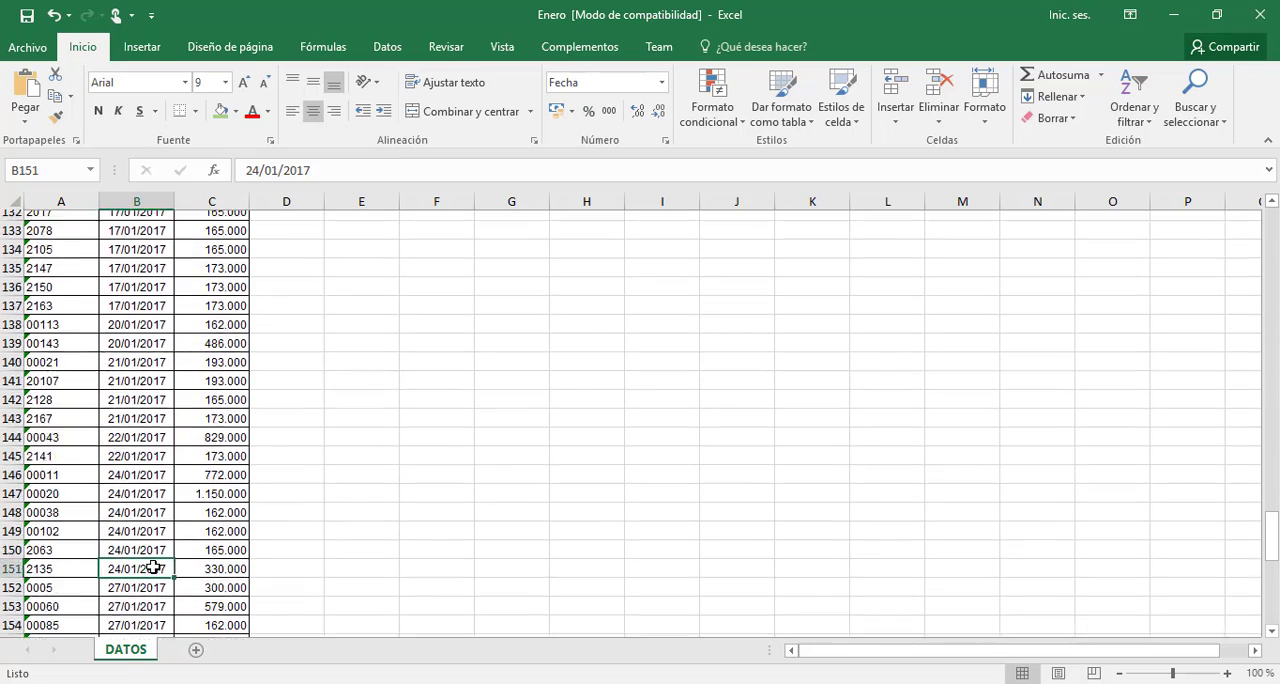
key(Page_Down)
key(Up)
key(Up)
key(Up)
key(Up)
key(Up)
key(Up)
key(Up)
key(Up)
key(Up)
key(Up)
key(Up)
key(Up)
key(Up)
key(Up)
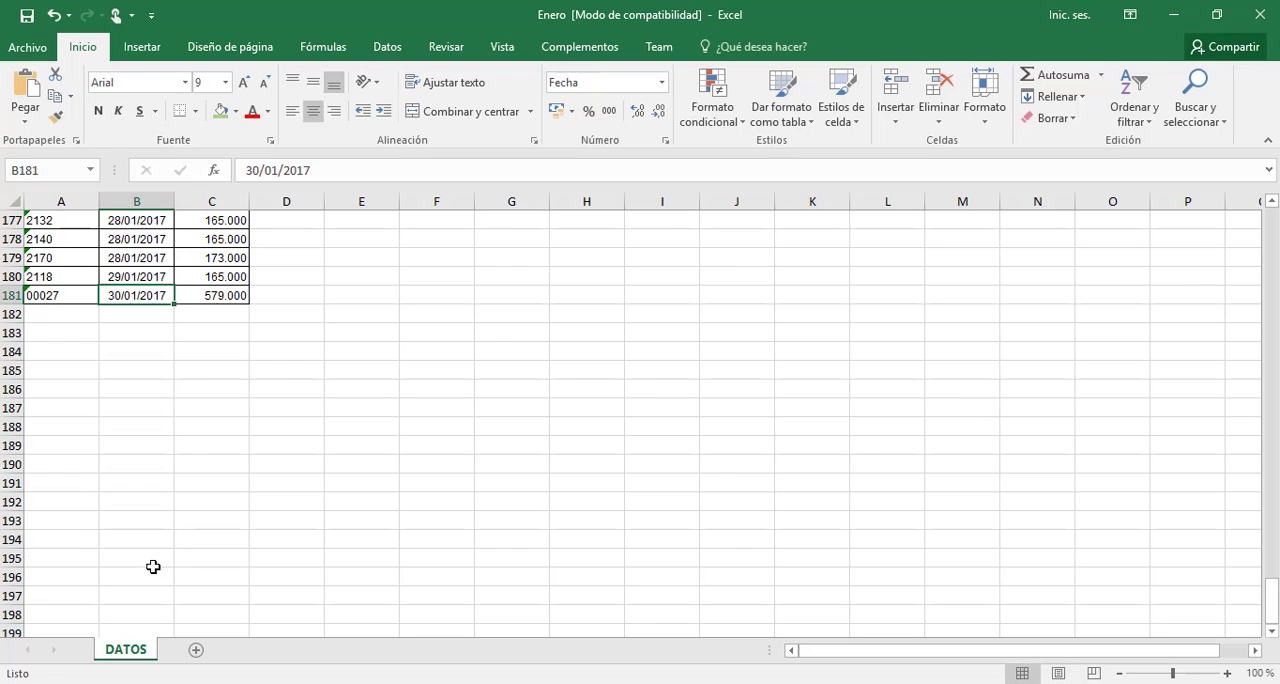
key(alt+Tab)
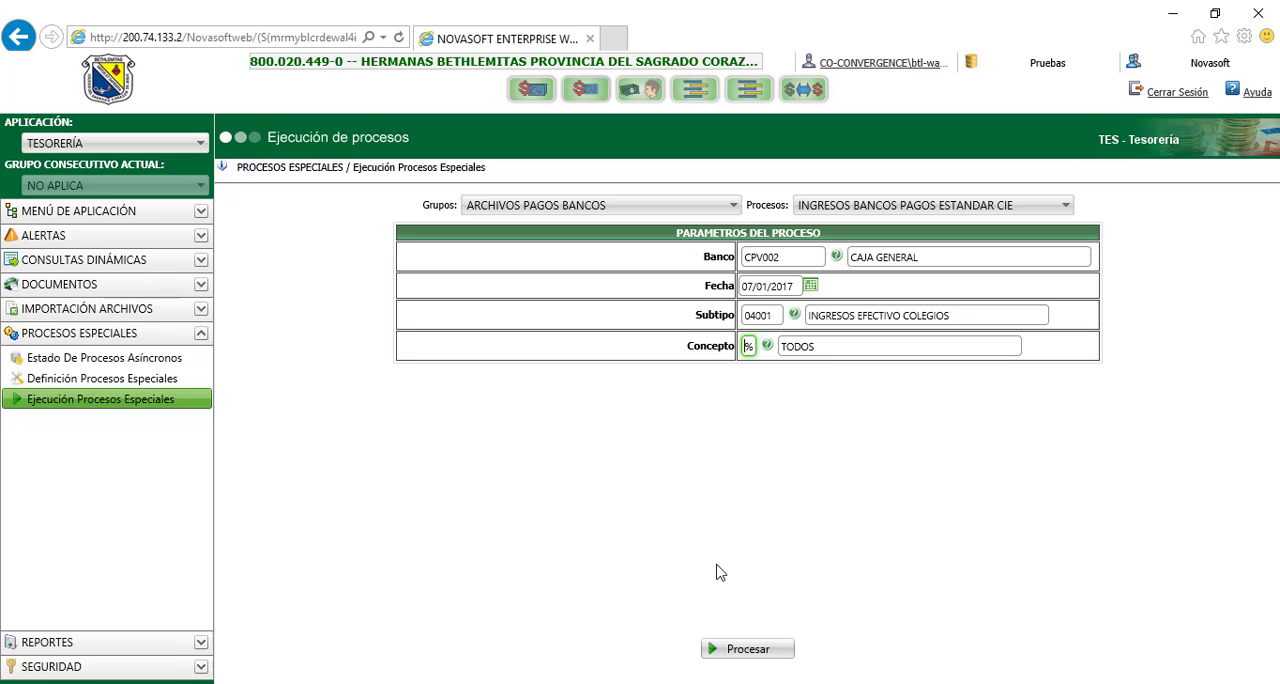
mouse_move(713, 683)
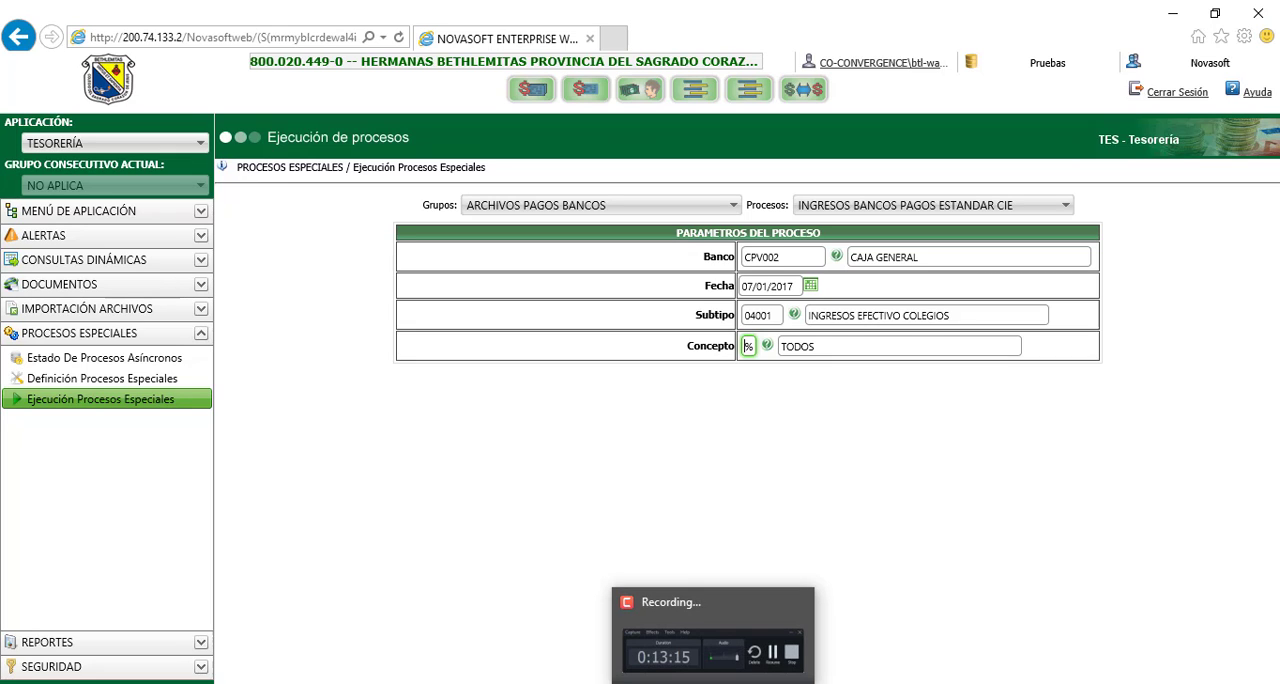
click(713, 640)
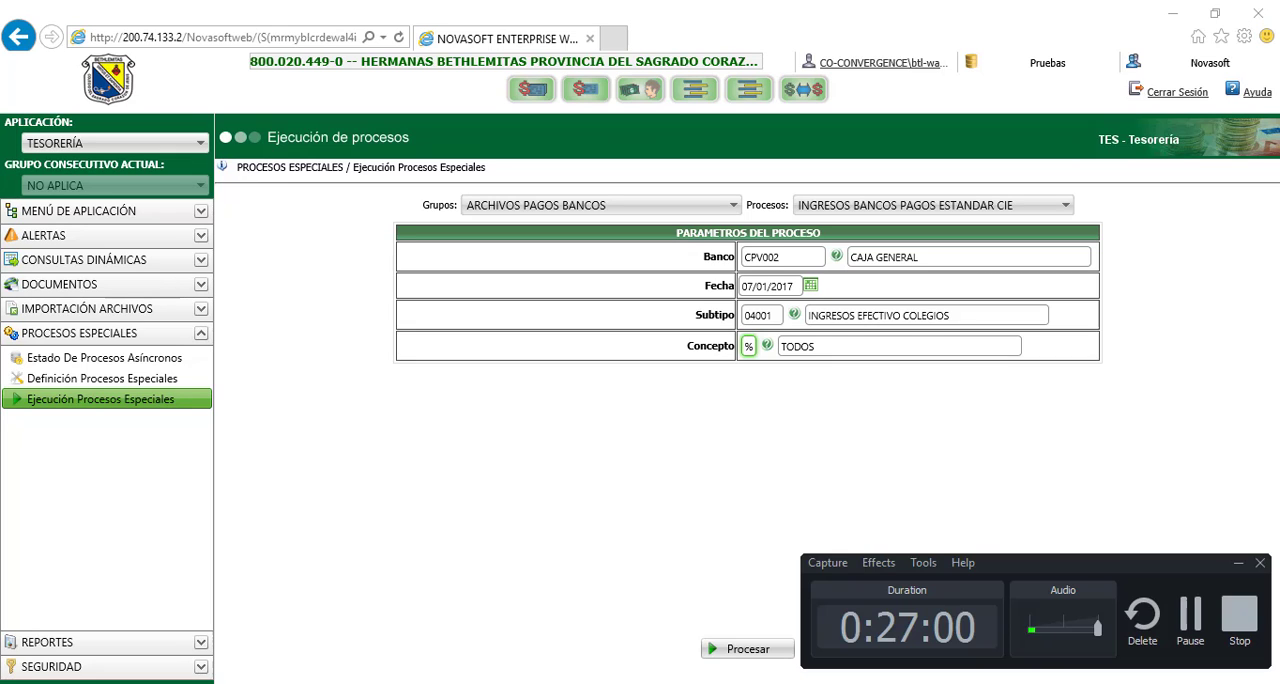
click(1181, 608)
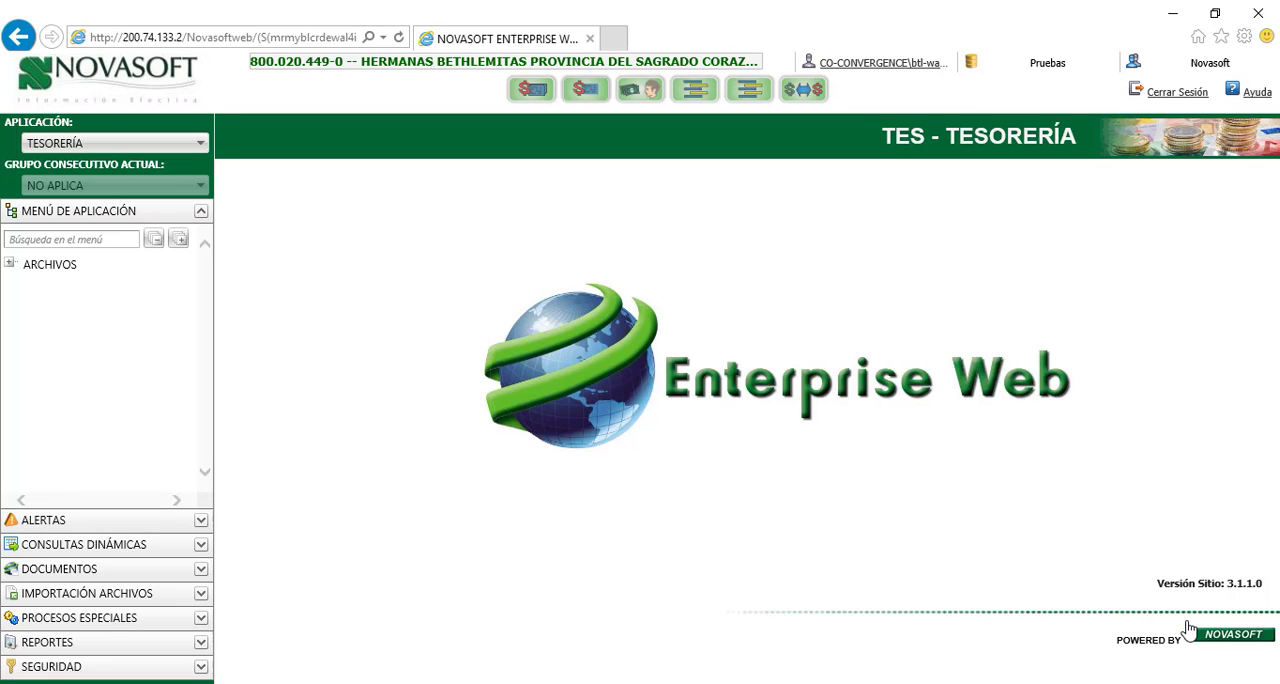
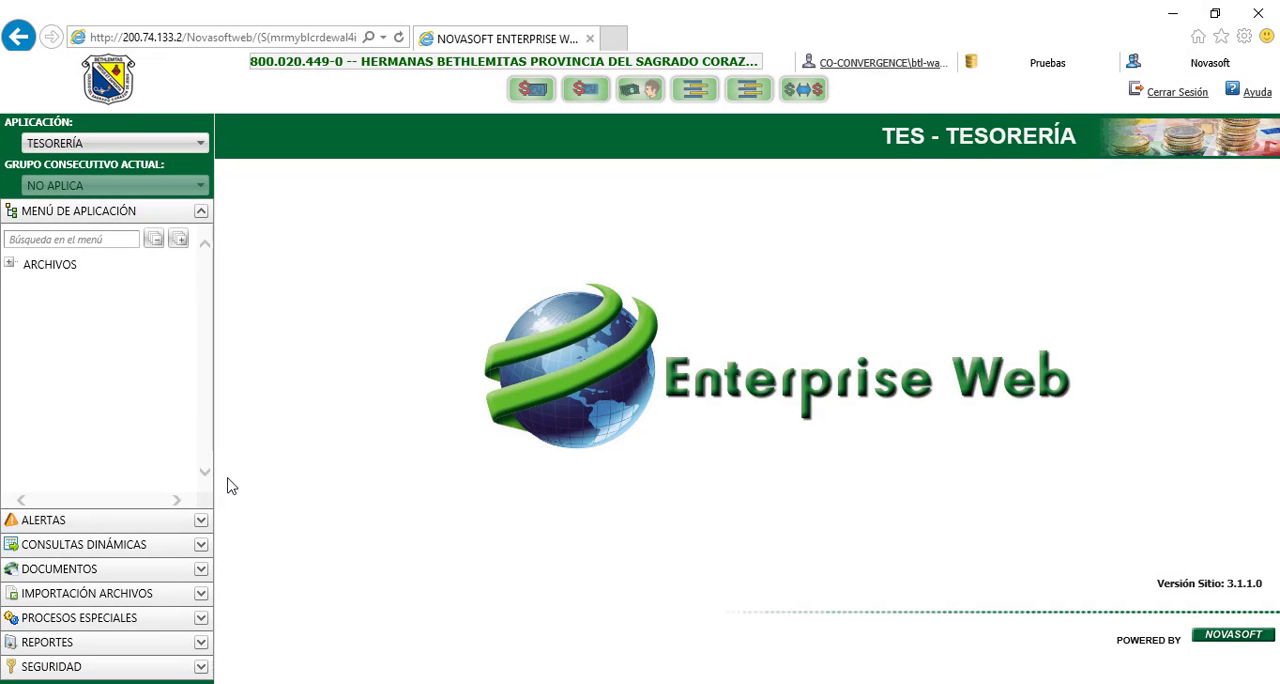
Open the special process execution page and choose REGENERACION CONTABLE from the PROCESOS CONTABLES group
click(200, 619)
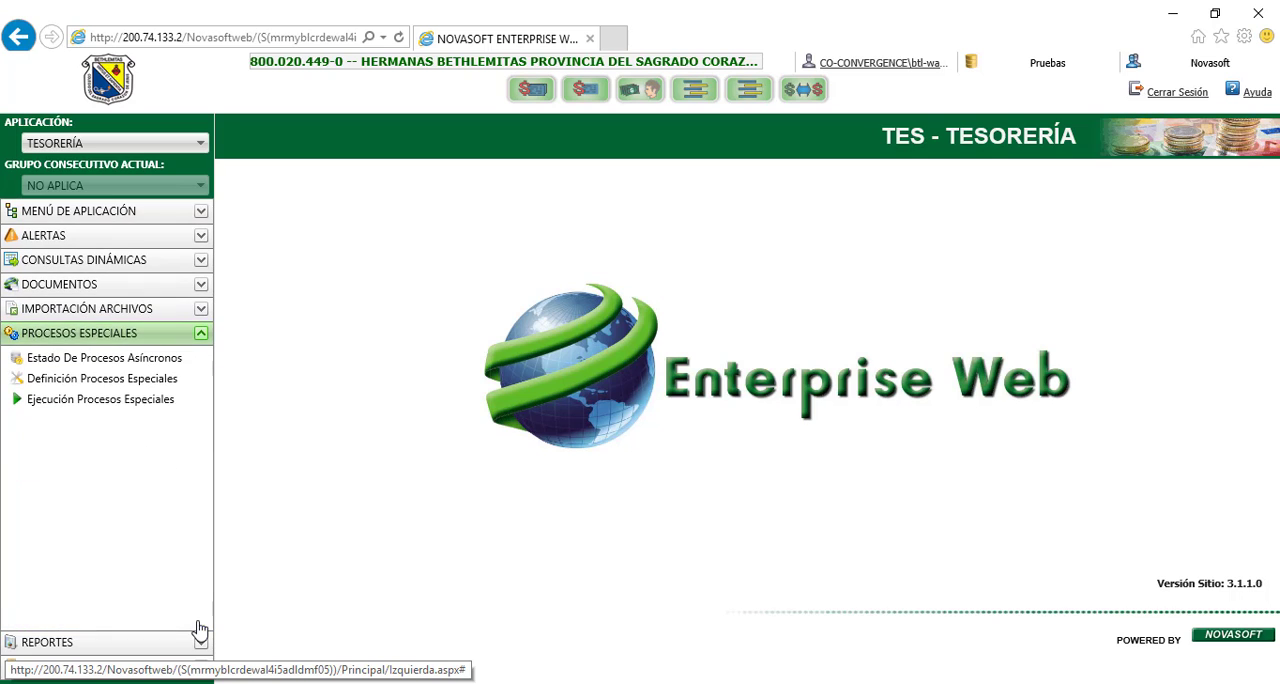
click(139, 404)
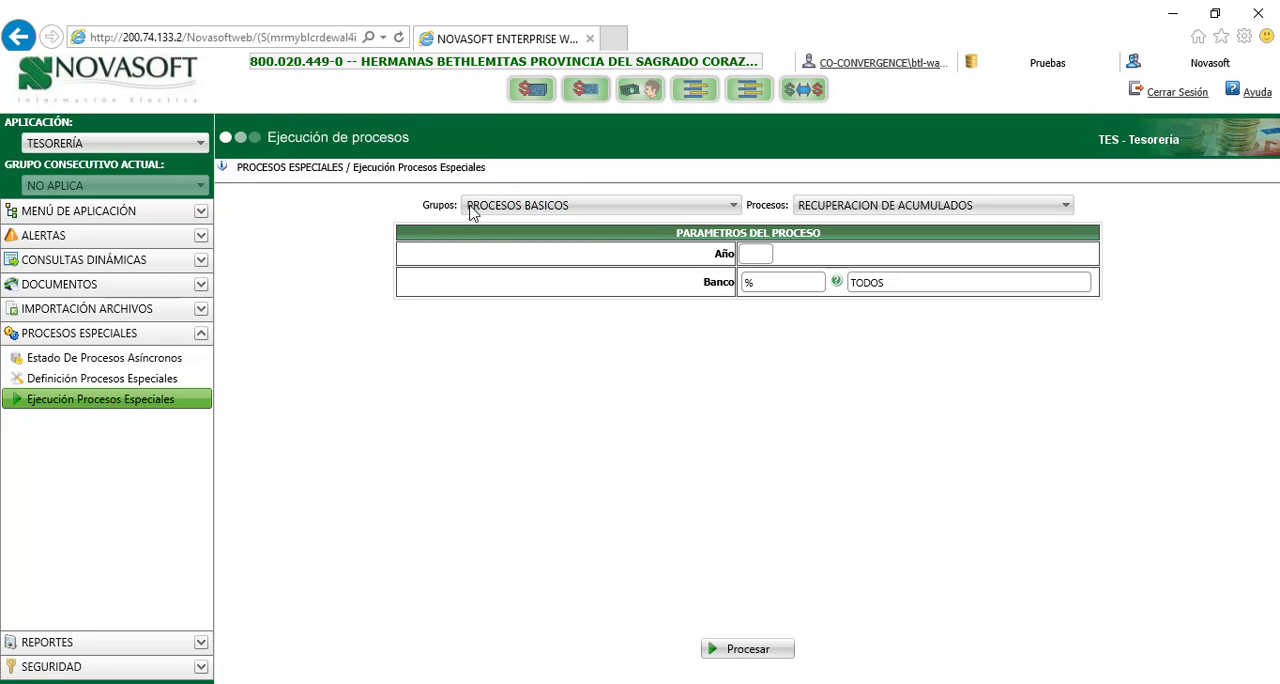
click(537, 207)
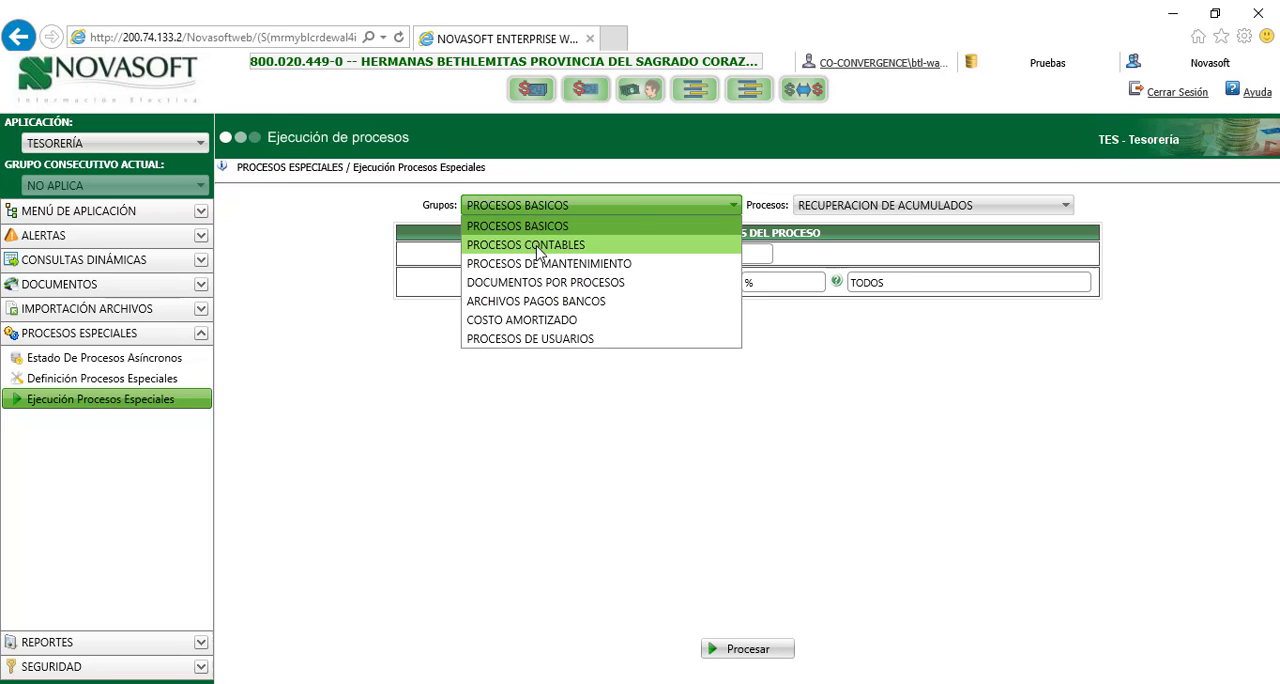
click(537, 246)
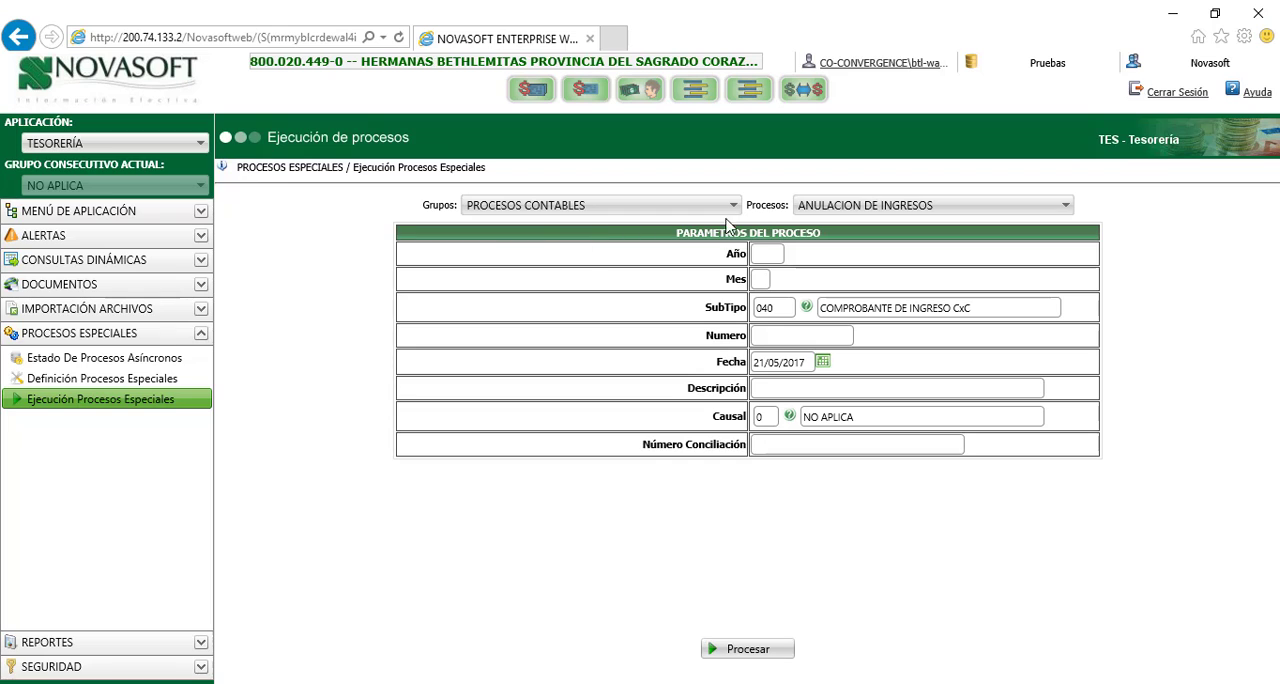
click(848, 212)
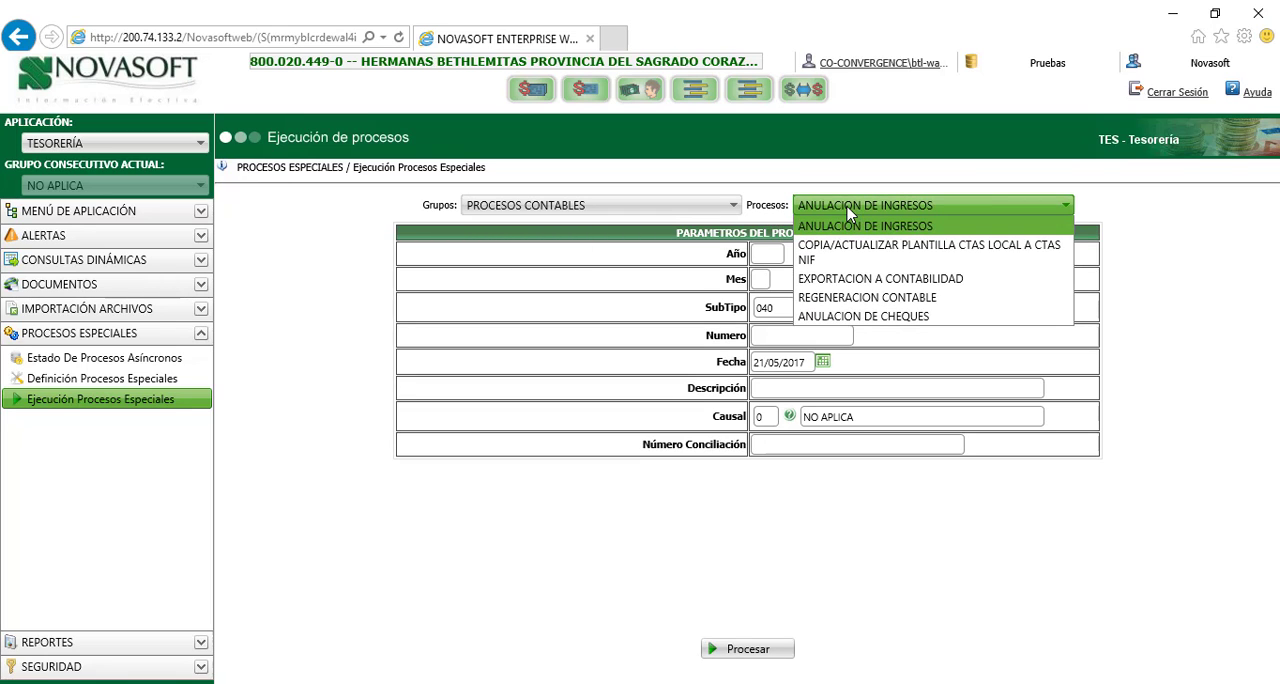
click(843, 298)
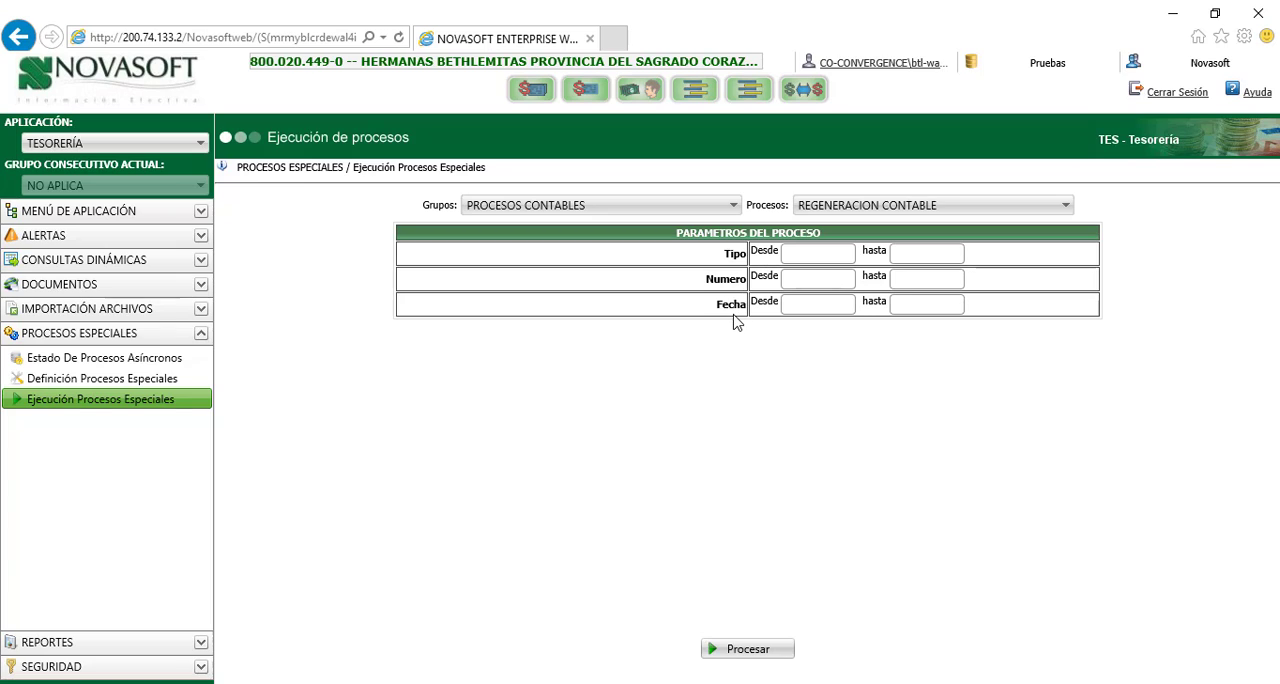
Set the Tipo range of the accounting regeneration from 04001 to 06001
click(784, 264)
click(815, 258)
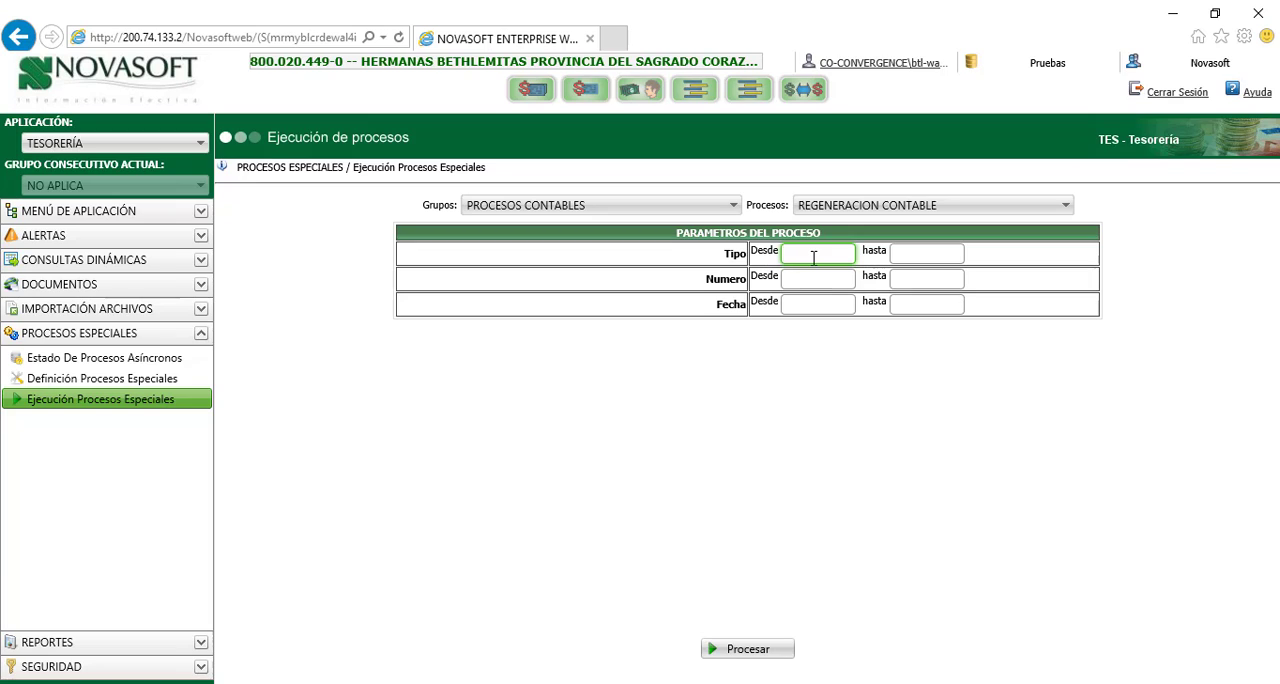
text(04001)
click(900, 255)
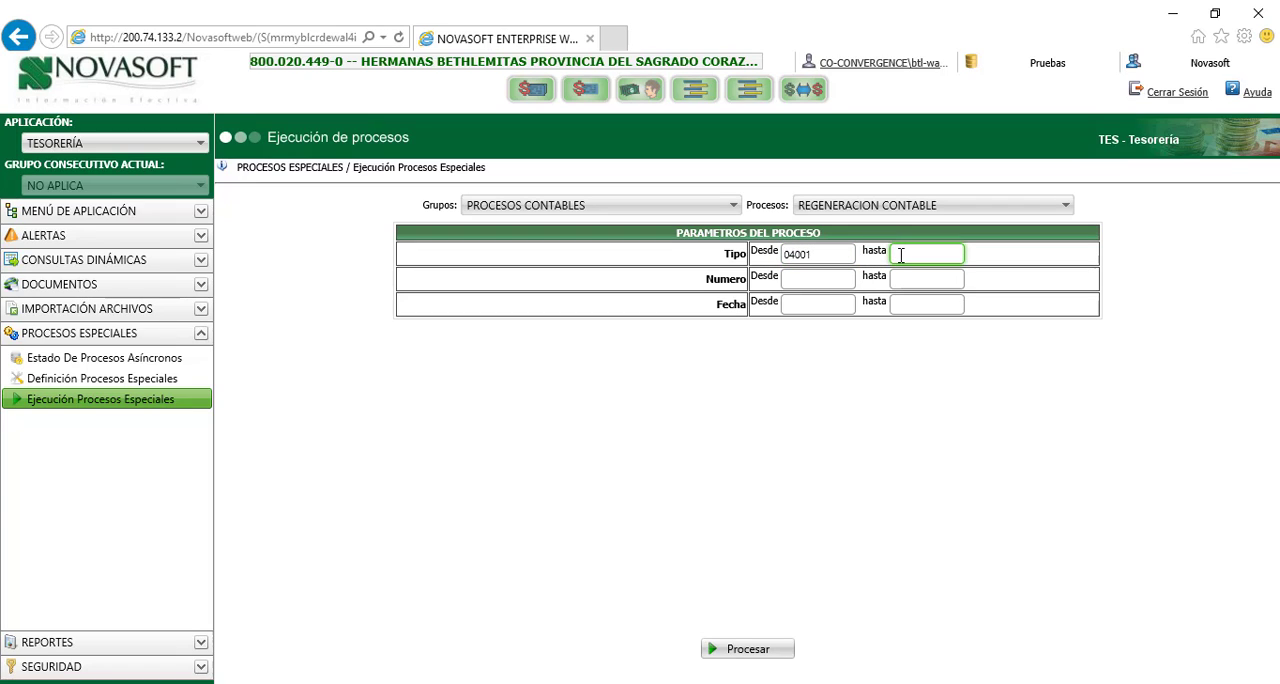
text(04001)
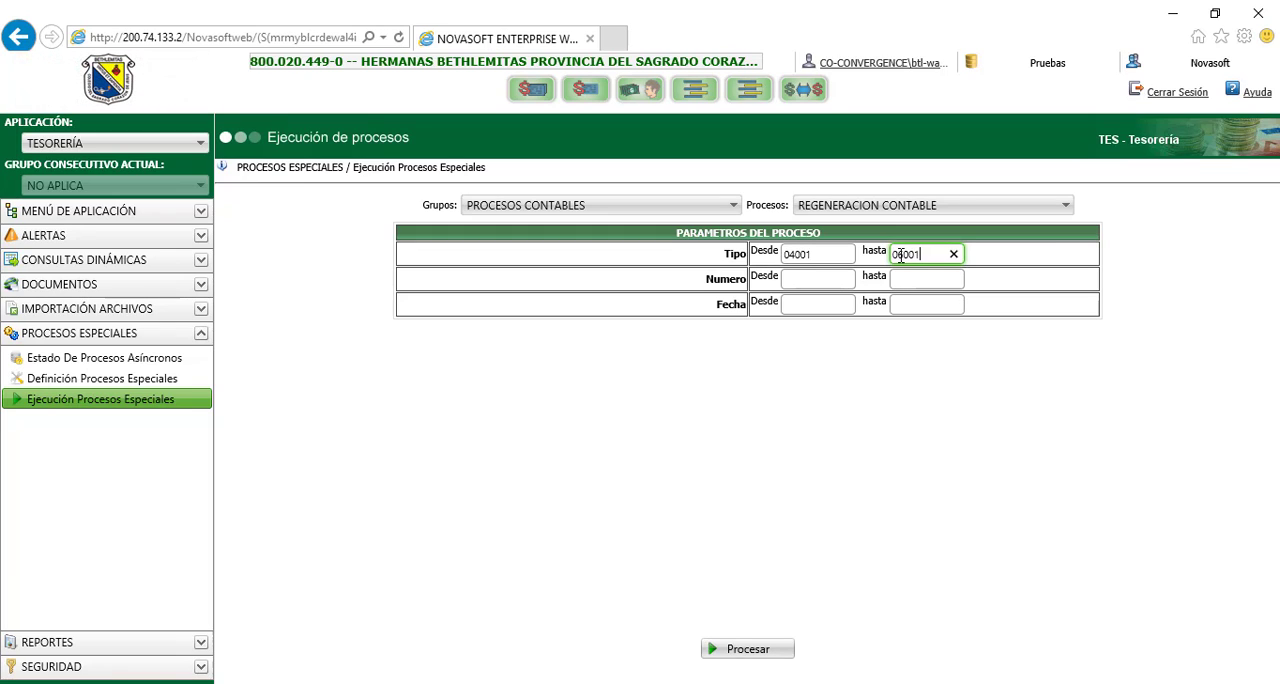
Set the Numero range of the accounting regeneration from 0 to ZZZZZZZZZ
click(799, 281)
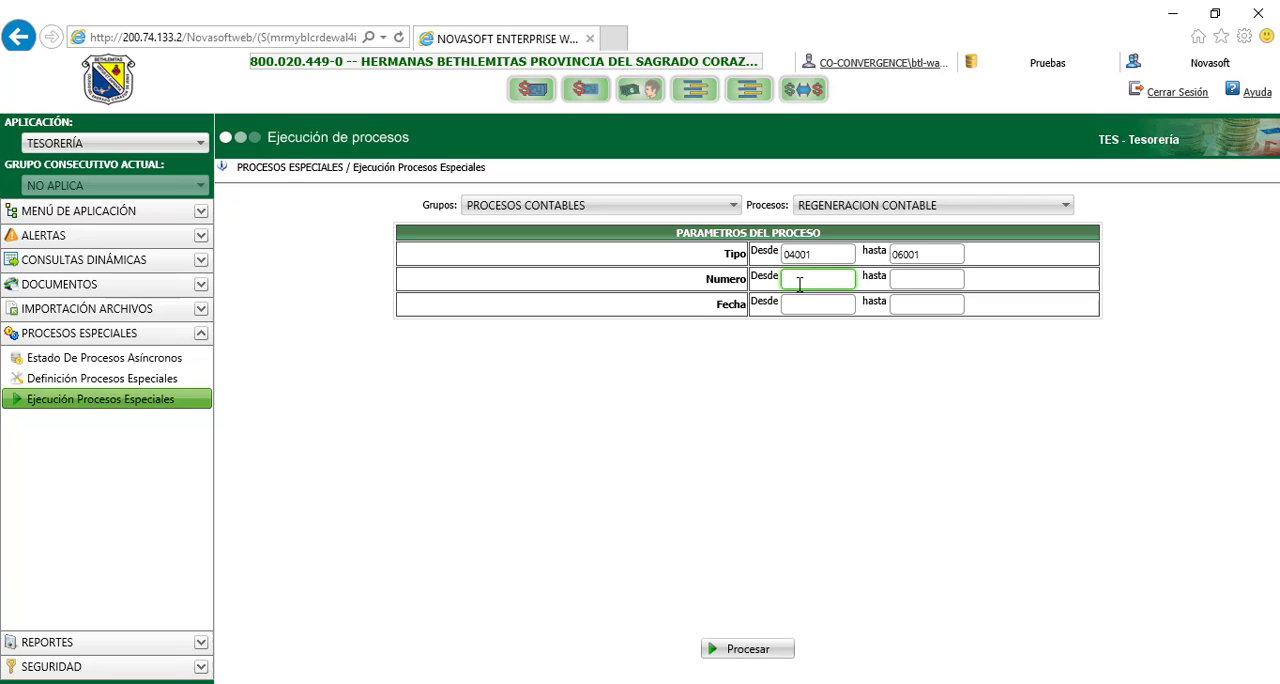
text(0)
click(907, 279)
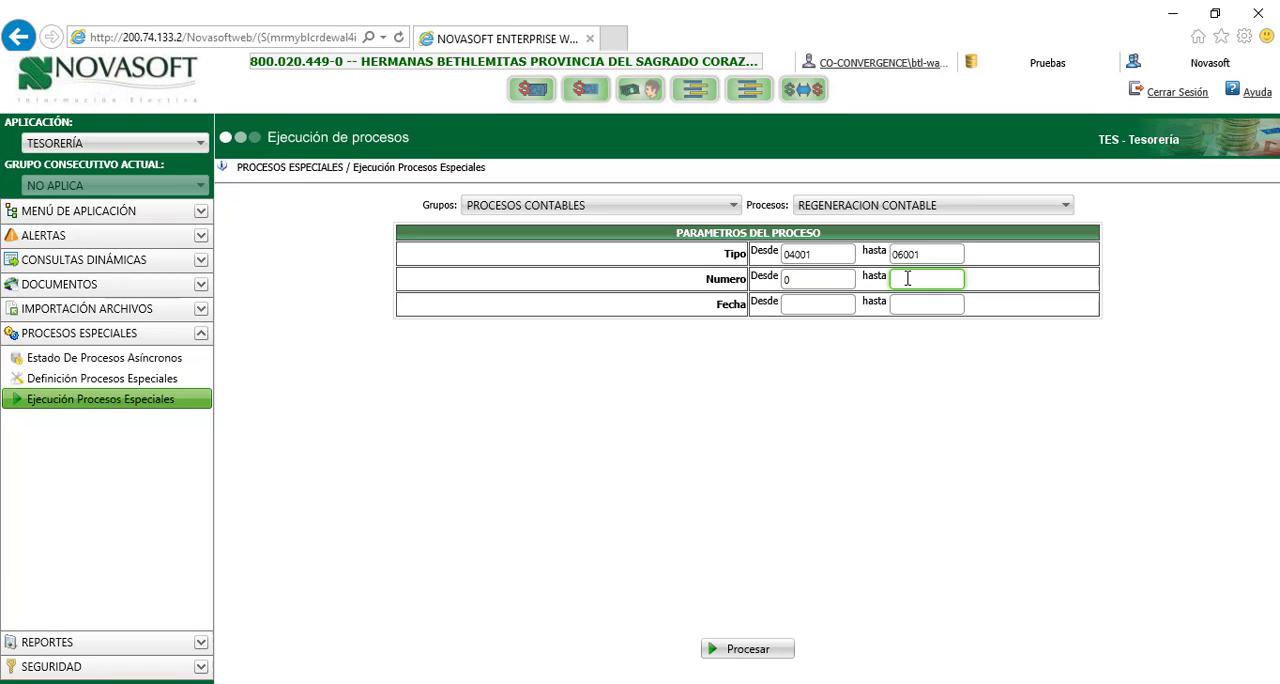
text(ZZZZZZZZZ)
Set the Fecha range from 20170101 to 20170131 and run the accounting regeneration, confirming its execution
click(810, 305)
click(810, 305)
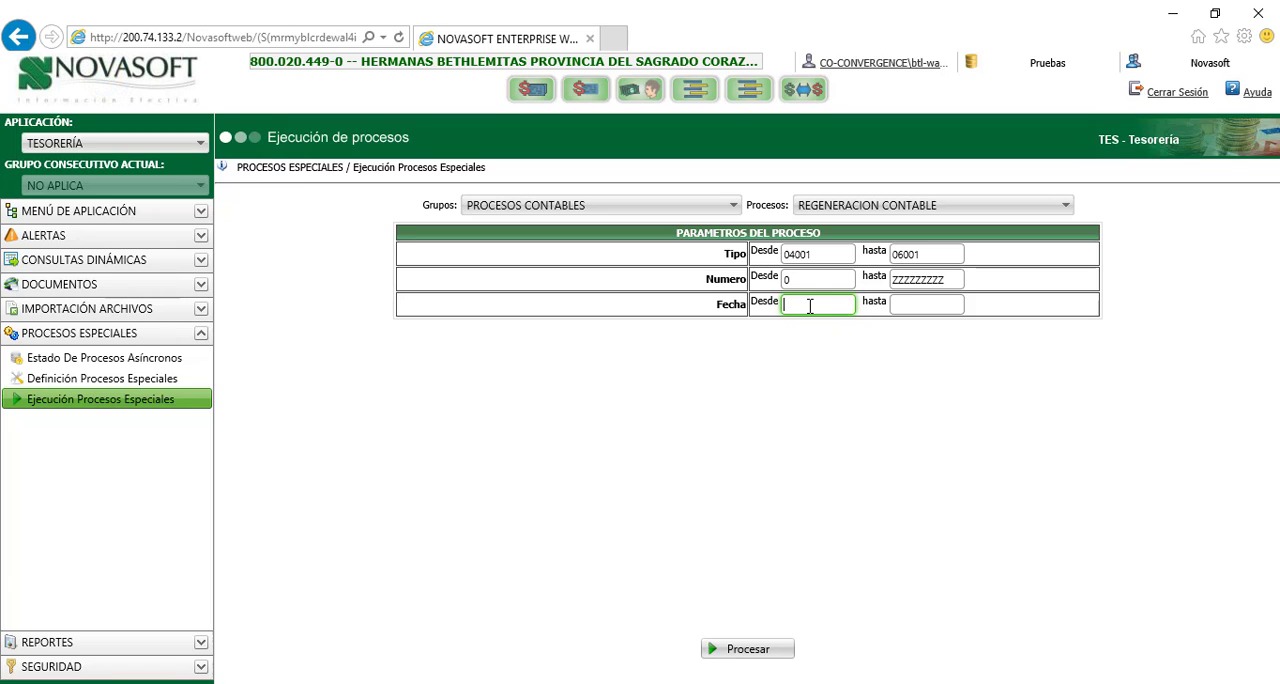
text(201701)
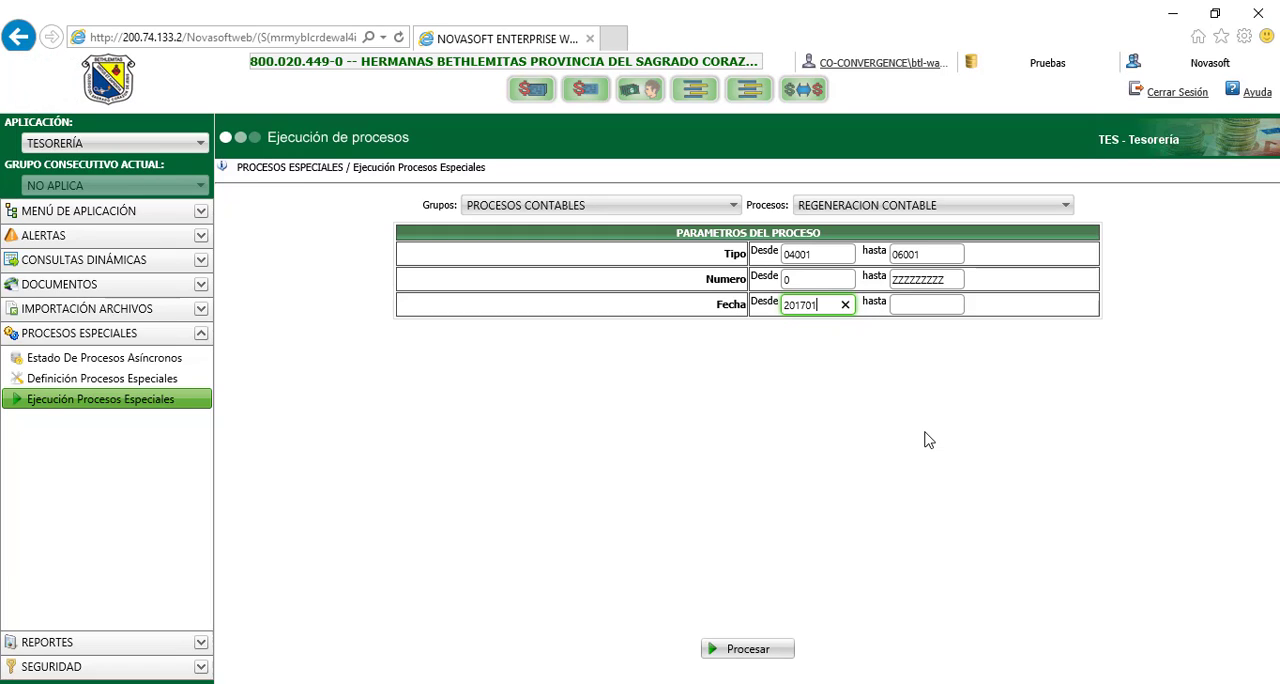
text(01)
click(905, 305)
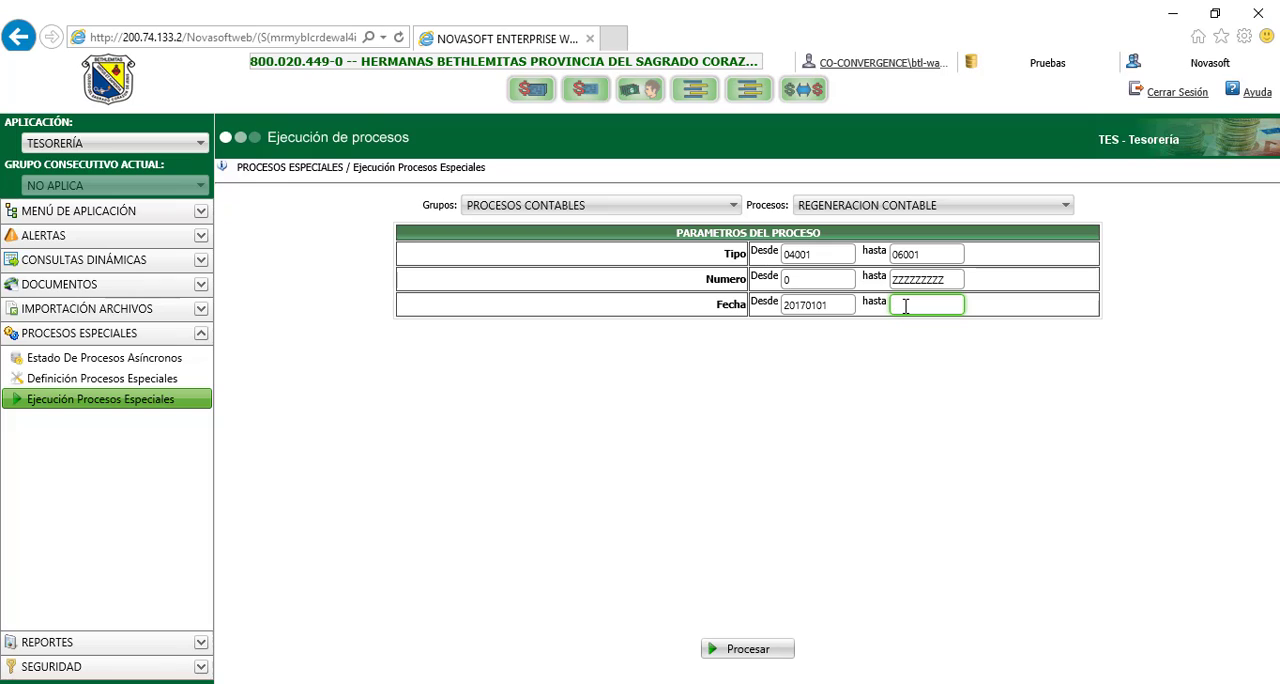
text(201701)
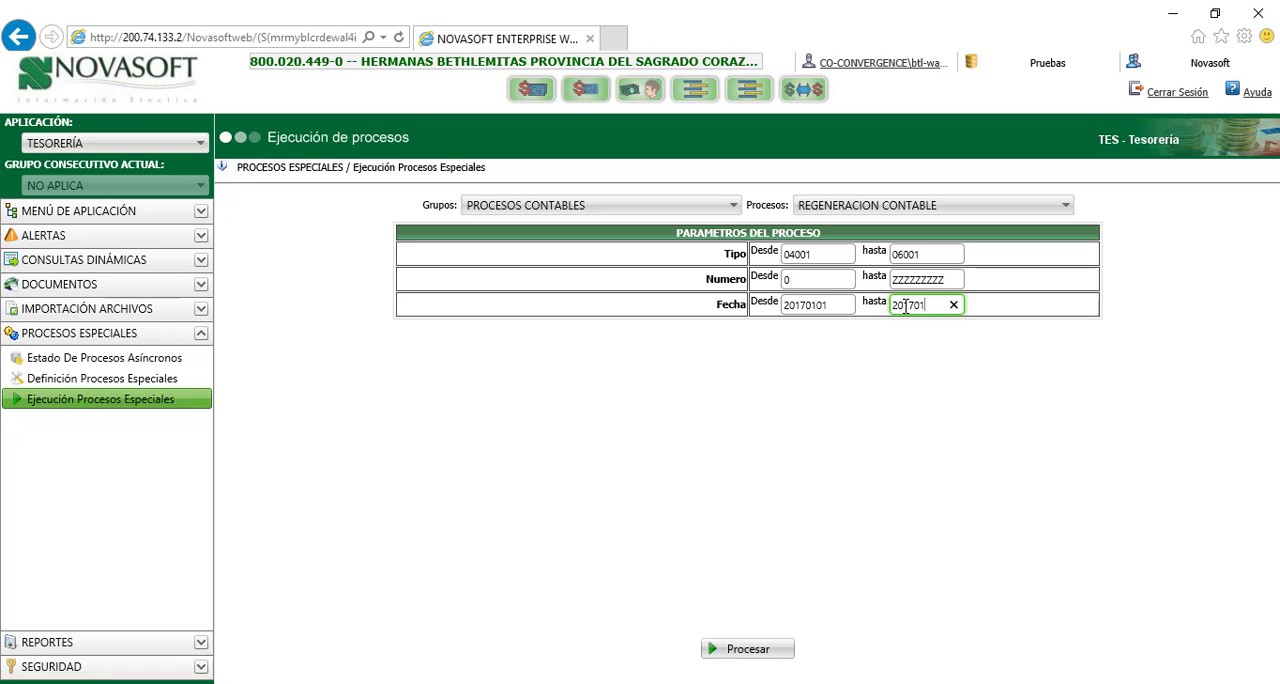
text(31)
click(748, 651)
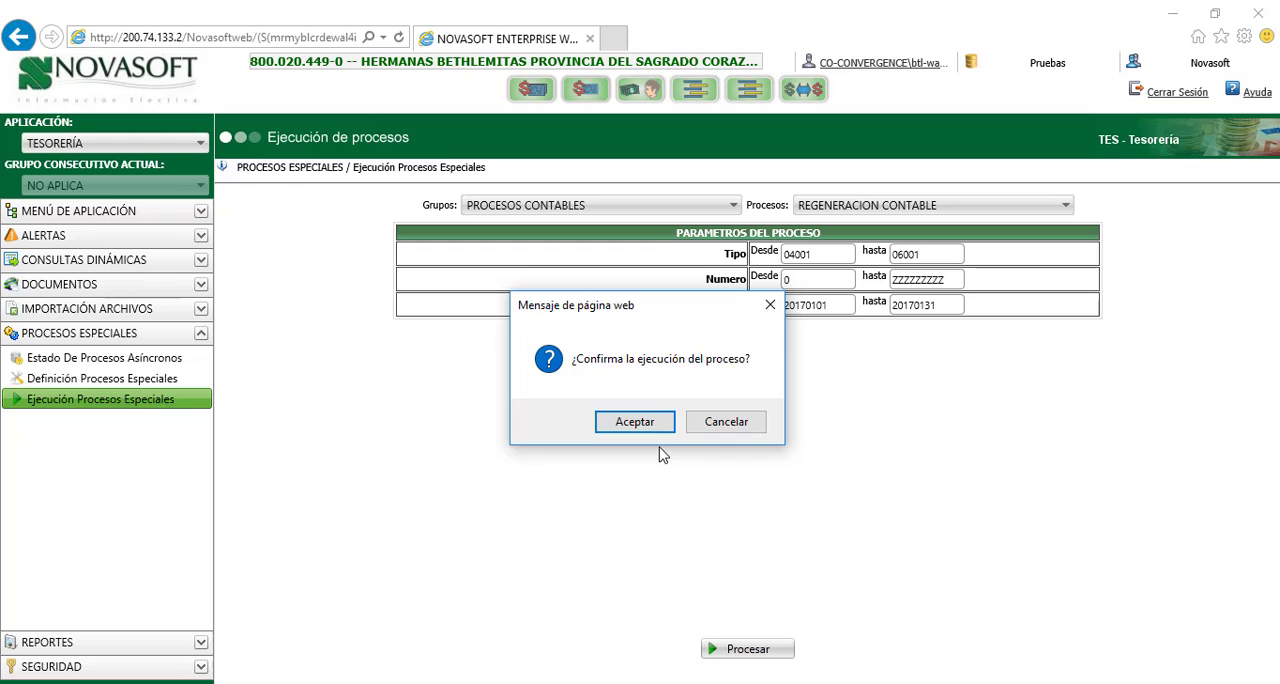
click(640, 422)
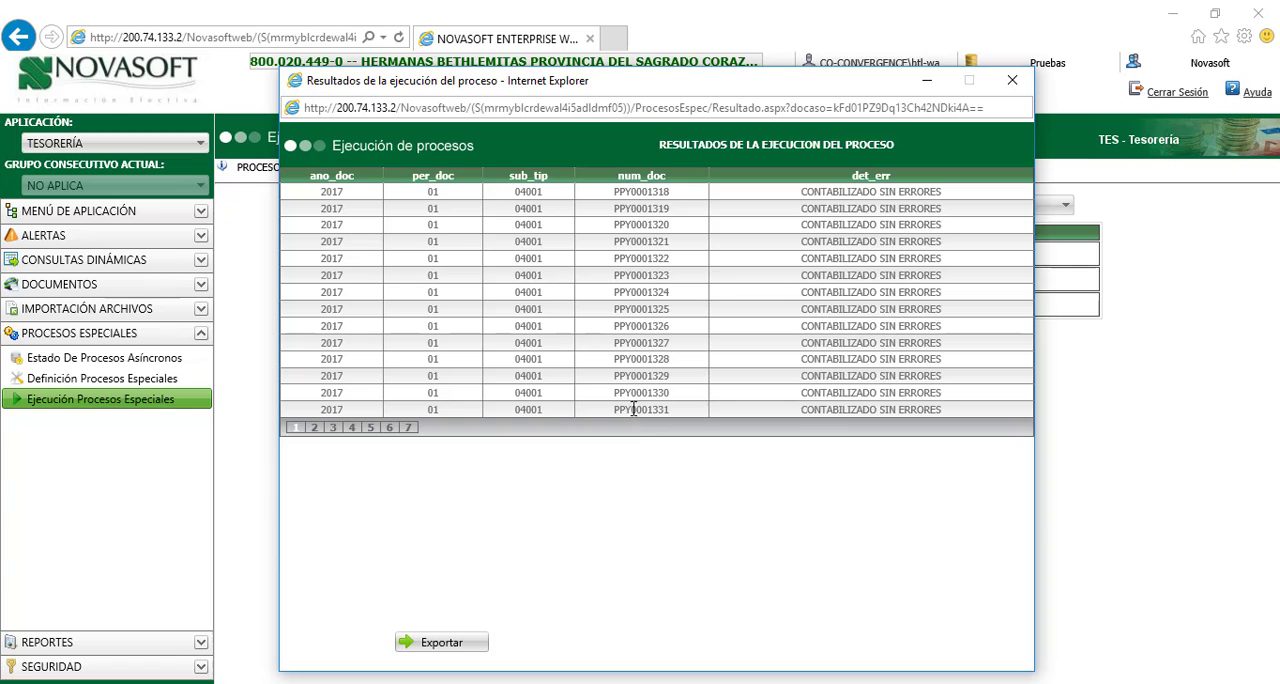
Check the det_err column on result pages 2 through 7 of the accounting regeneration, and close the results window
click(314, 428)
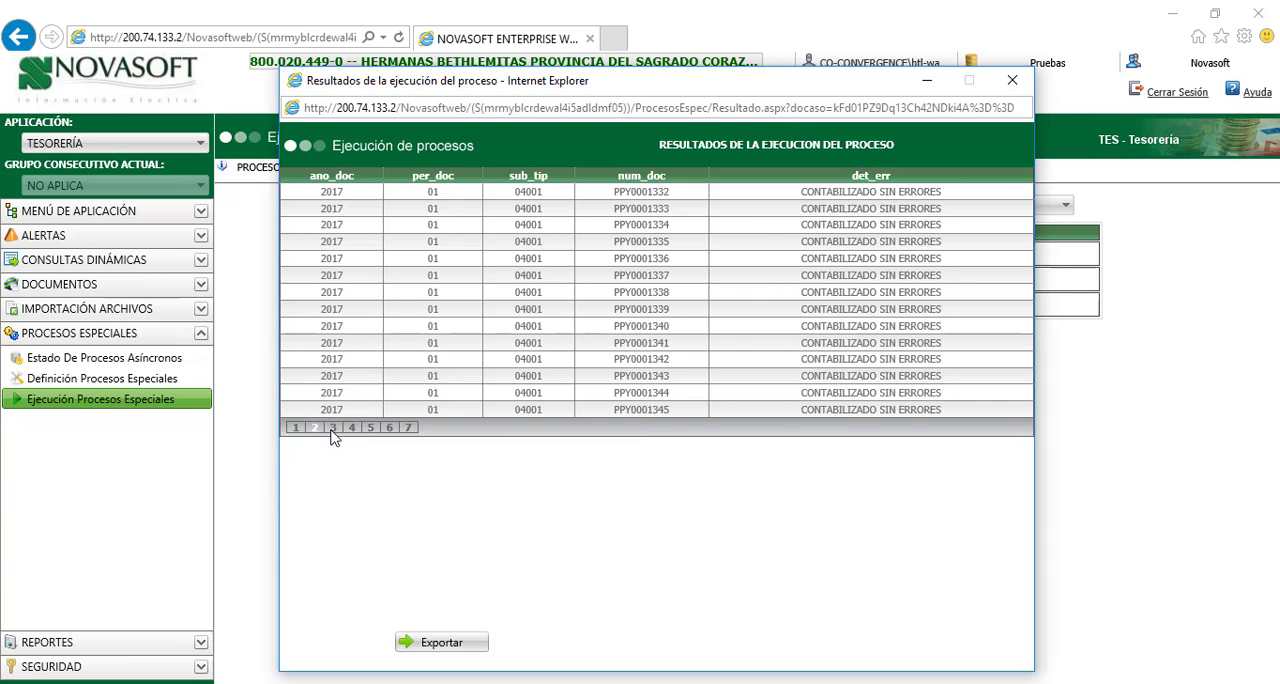
click(334, 430)
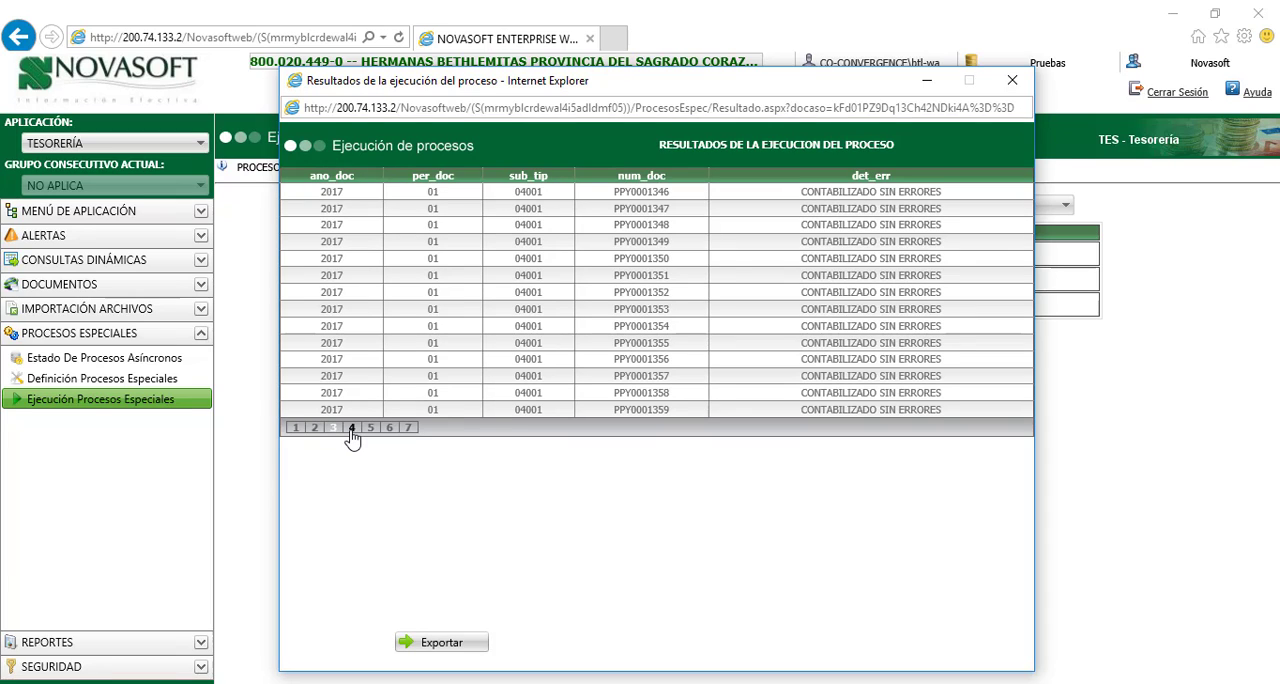
click(352, 432)
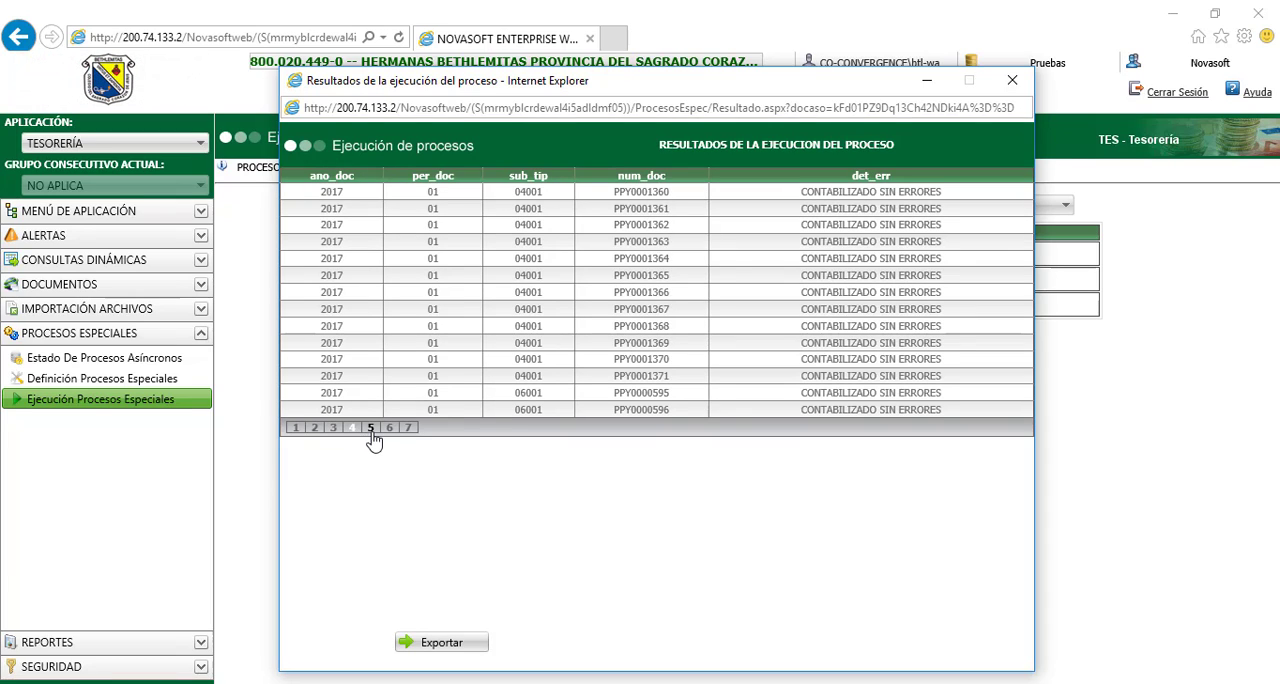
click(370, 429)
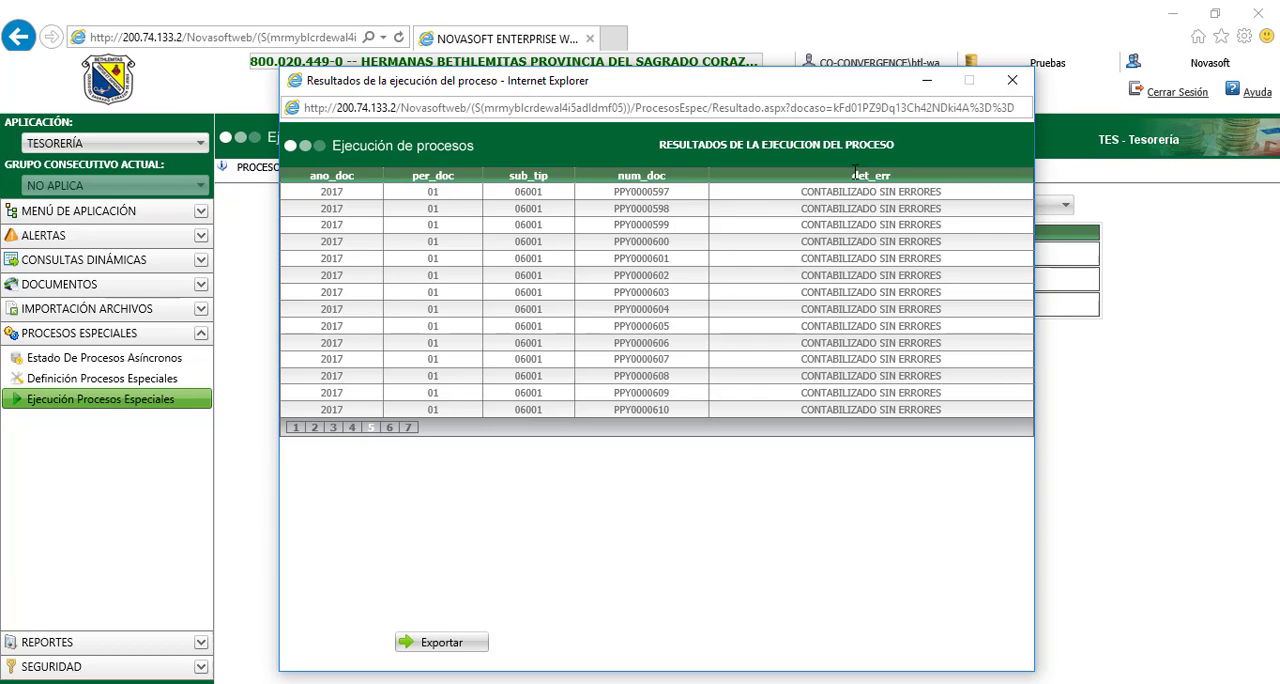
drag(852, 175, 890, 172)
click(853, 411)
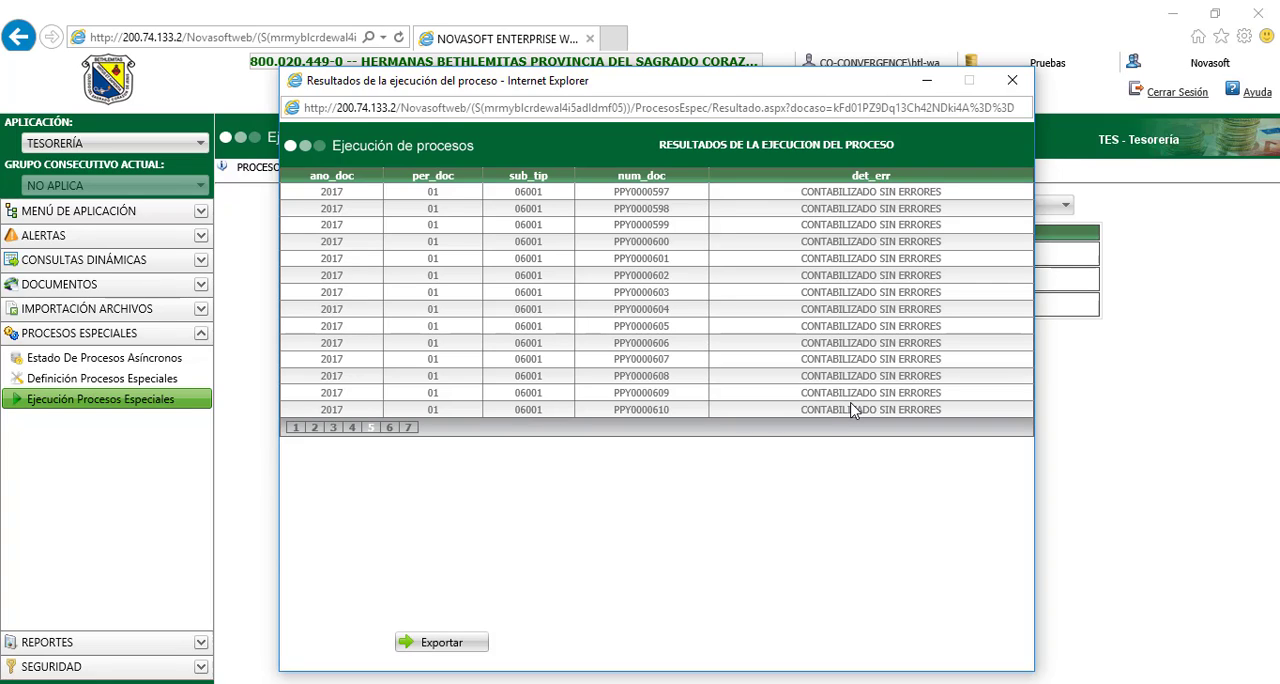
click(389, 429)
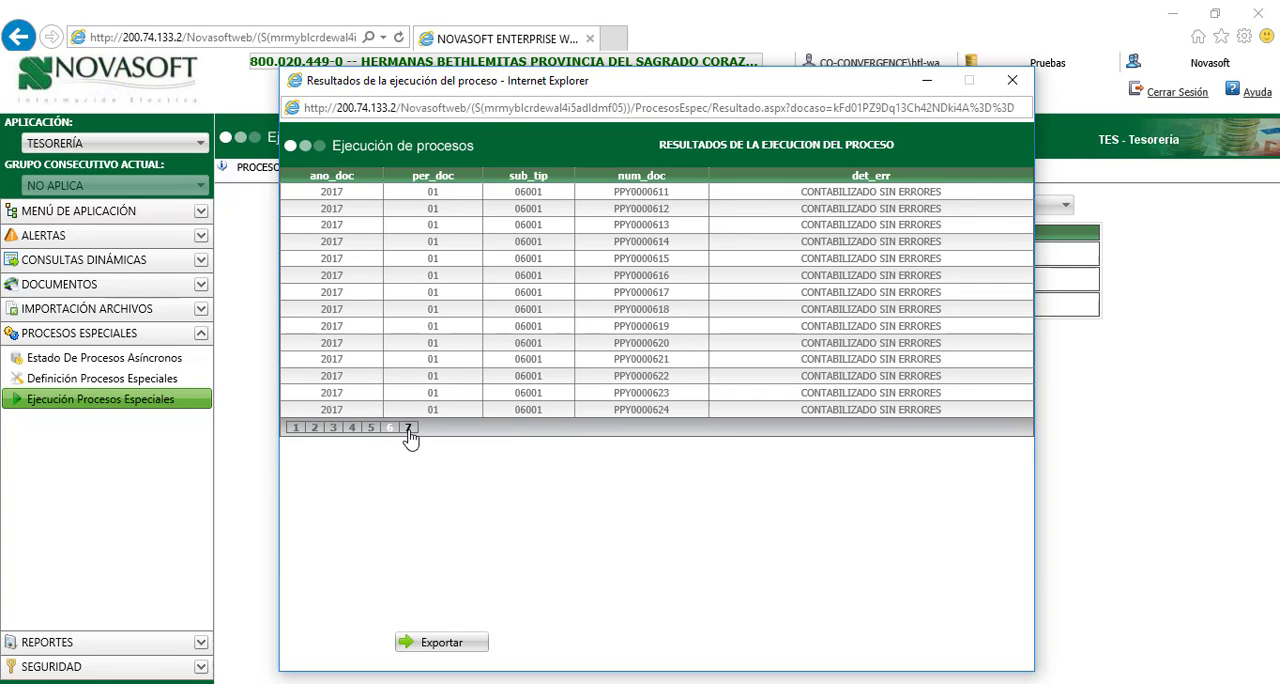
click(408, 429)
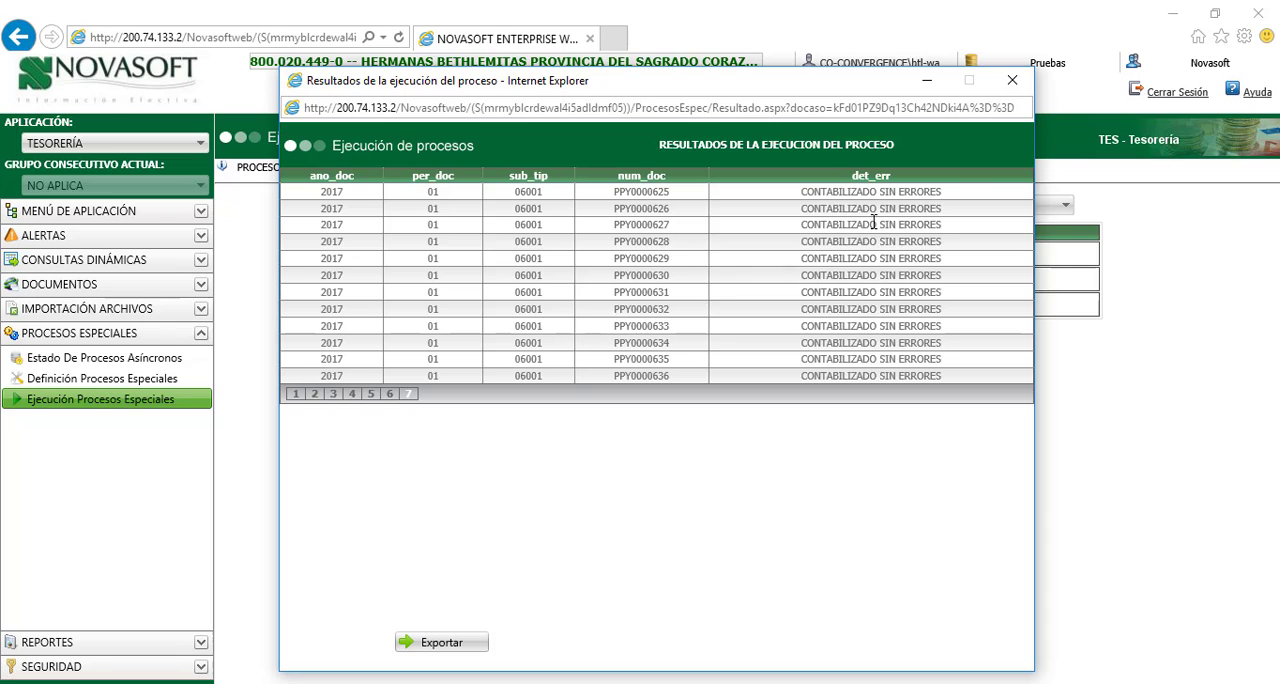
click(1012, 81)
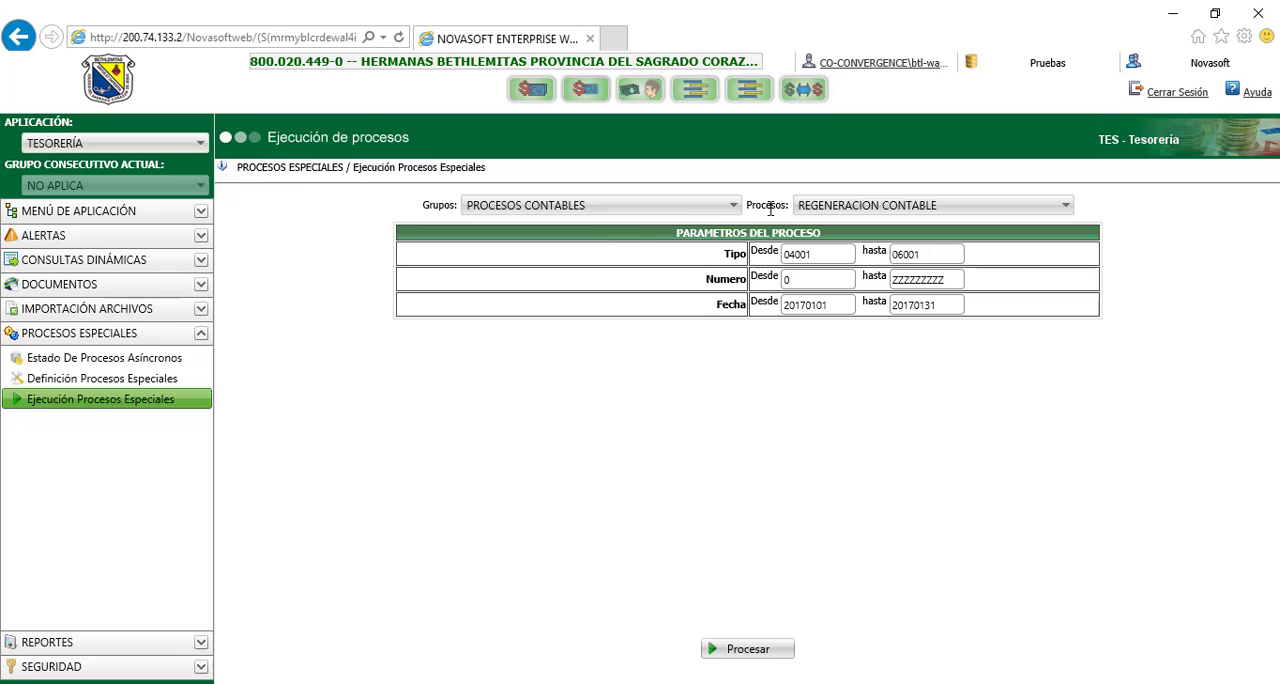
Choose the EXPORTACION A CONTABILIDAD process and open its document transfer form
click(866, 206)
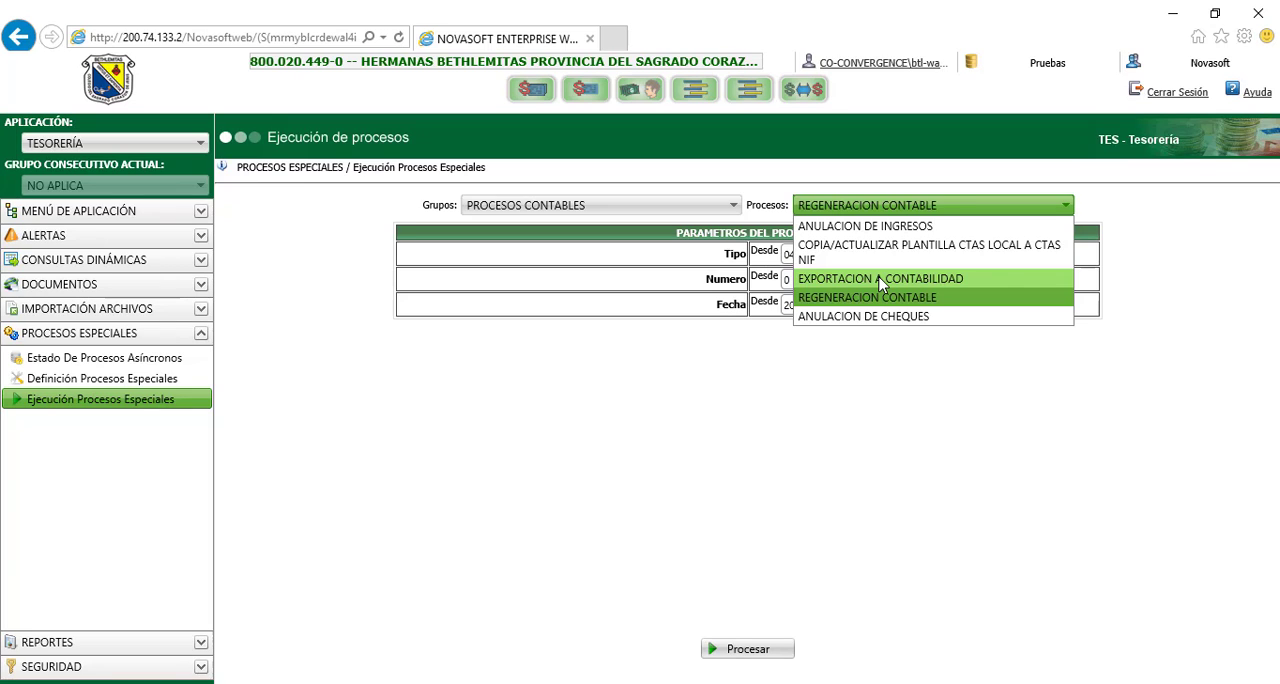
click(881, 280)
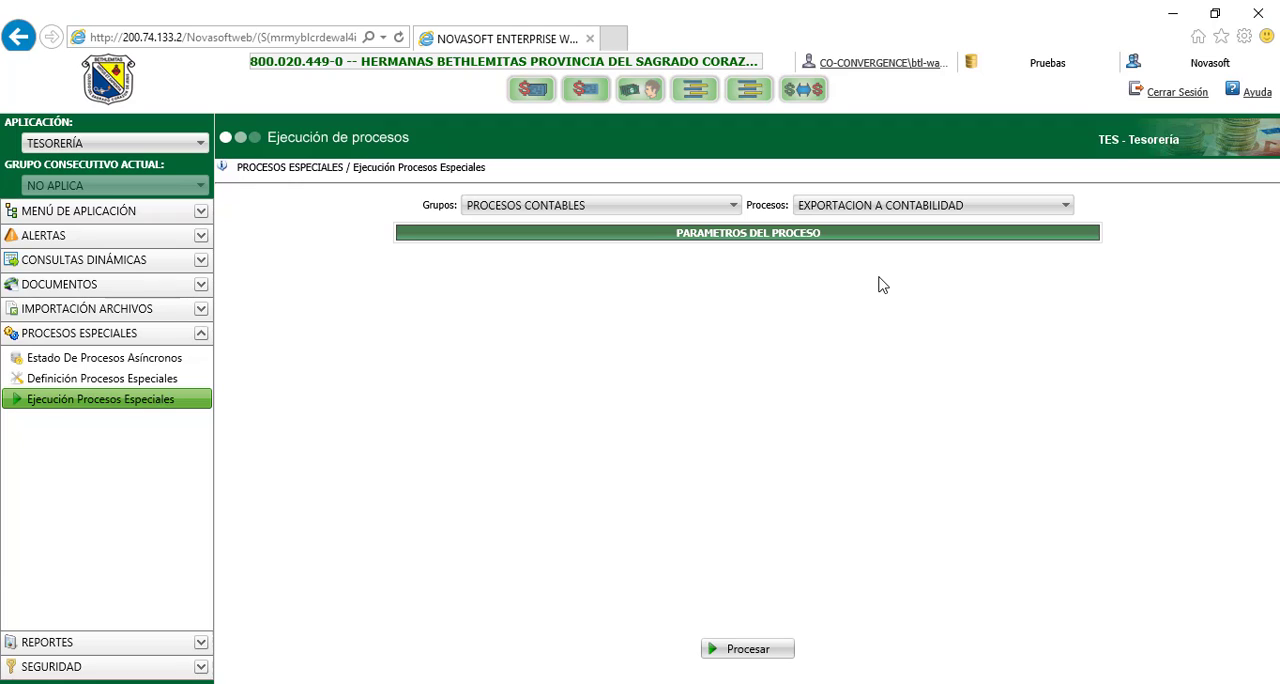
click(740, 653)
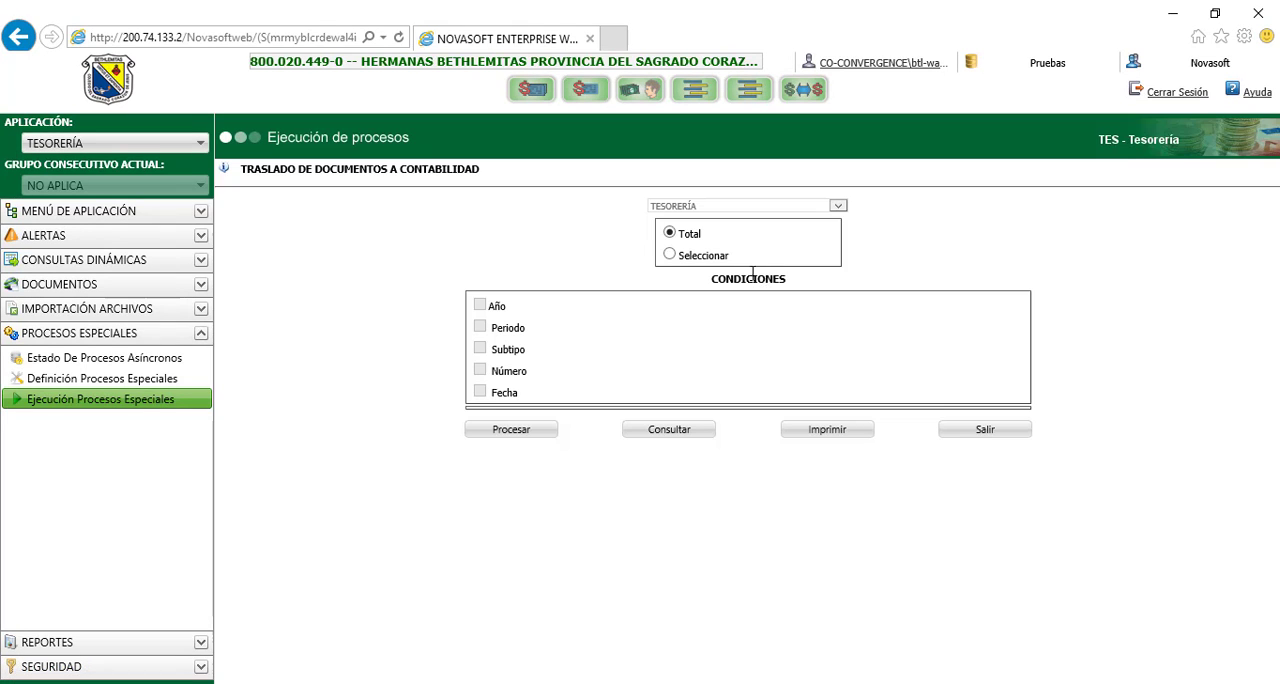
Limit the transfer to selected documents, with Año 2017 and Periodo ENERO as conditions
click(670, 256)
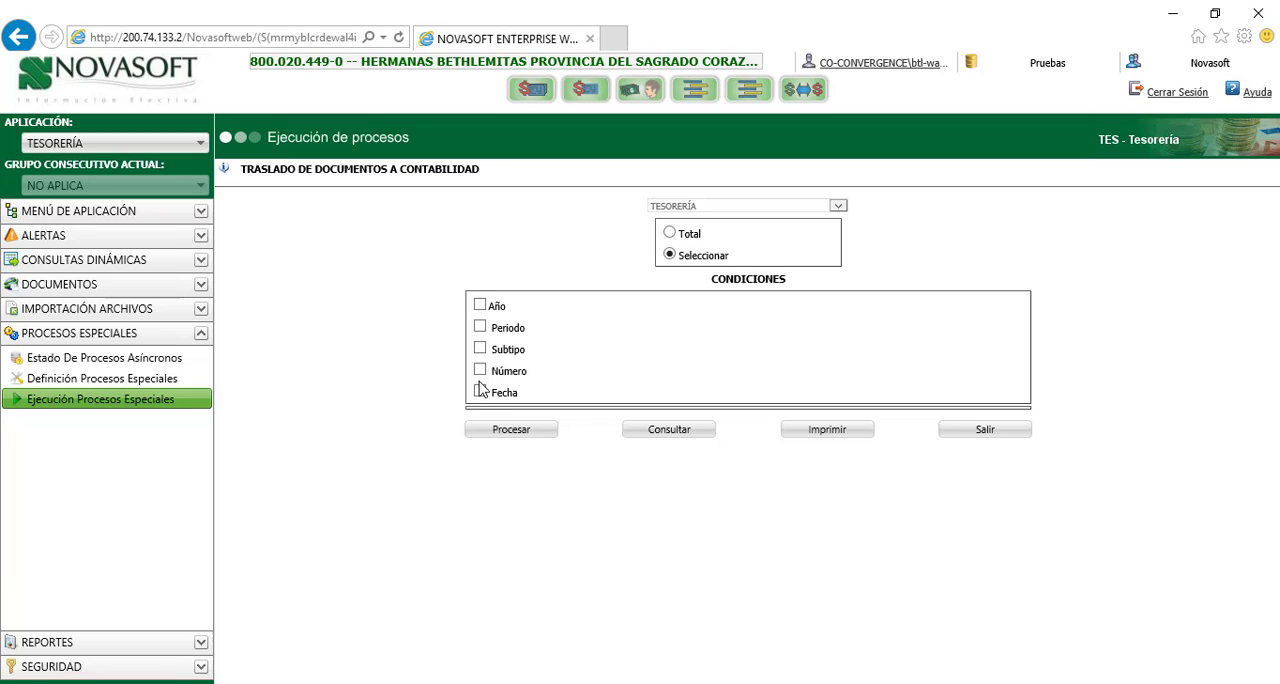
click(480, 306)
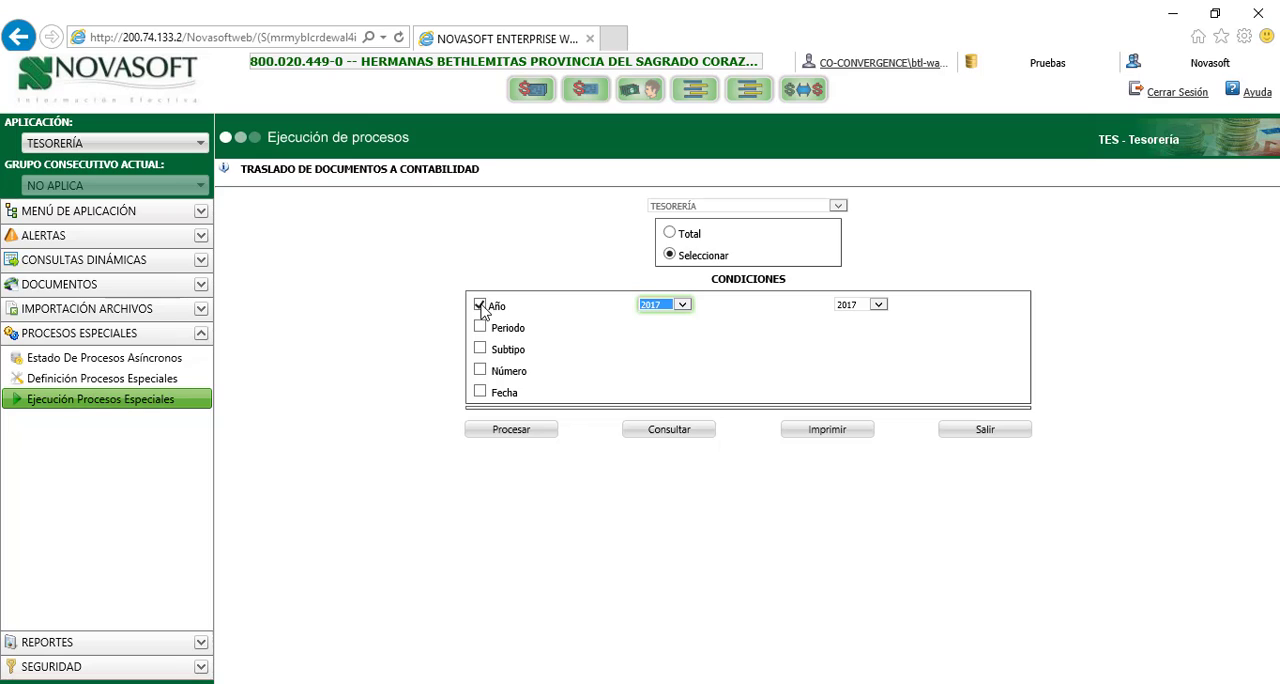
click(686, 310)
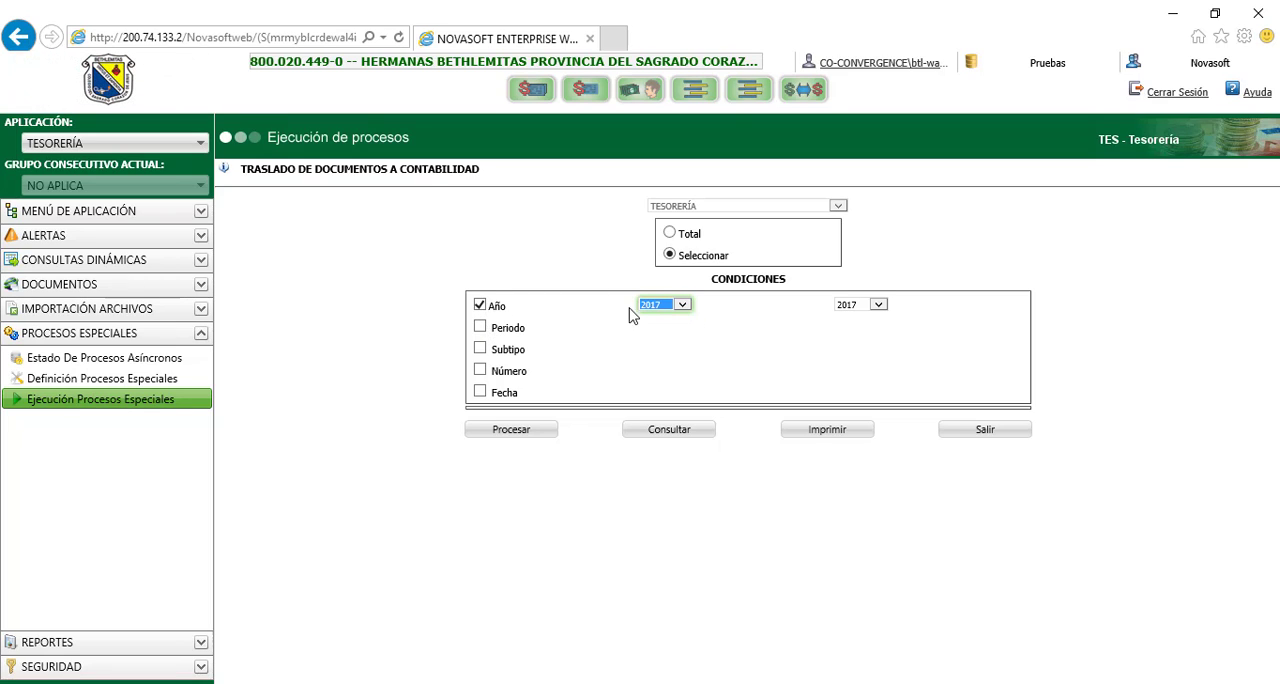
click(479, 328)
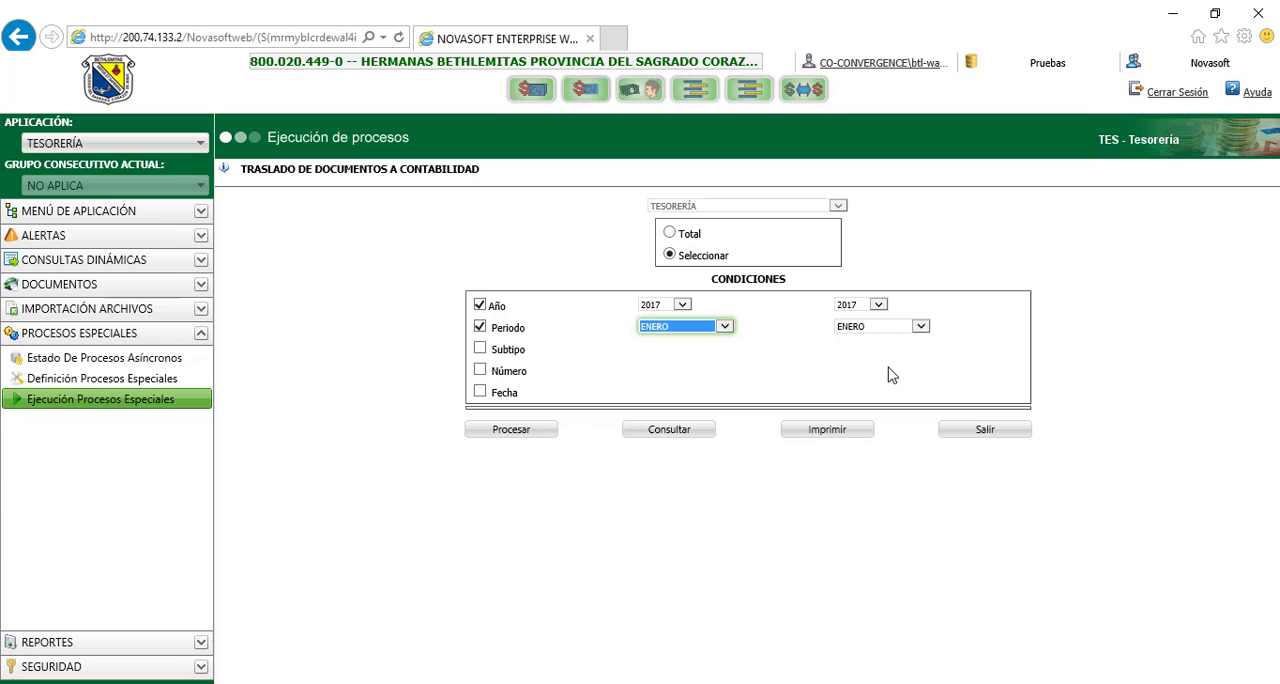
click(724, 328)
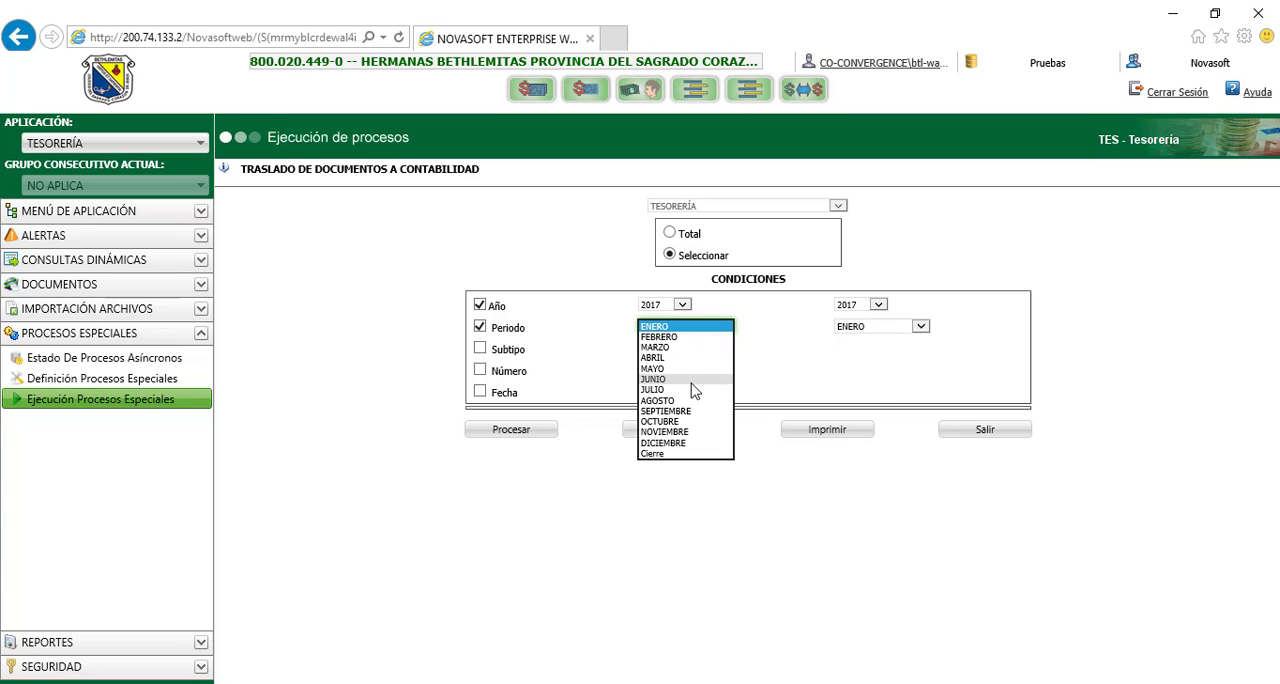
click(686, 327)
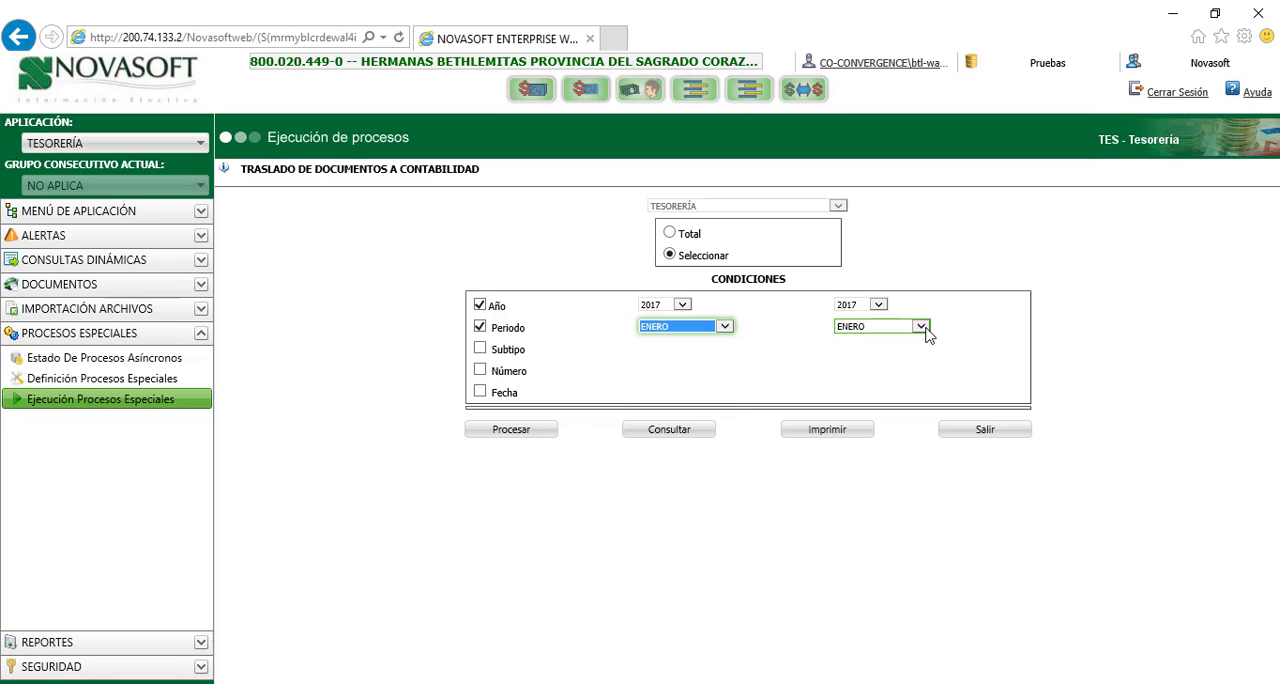
Add a Subtipo condition from 04001 to 06001, transfer the documents to accounting, and dismiss the completion message
click(480, 349)
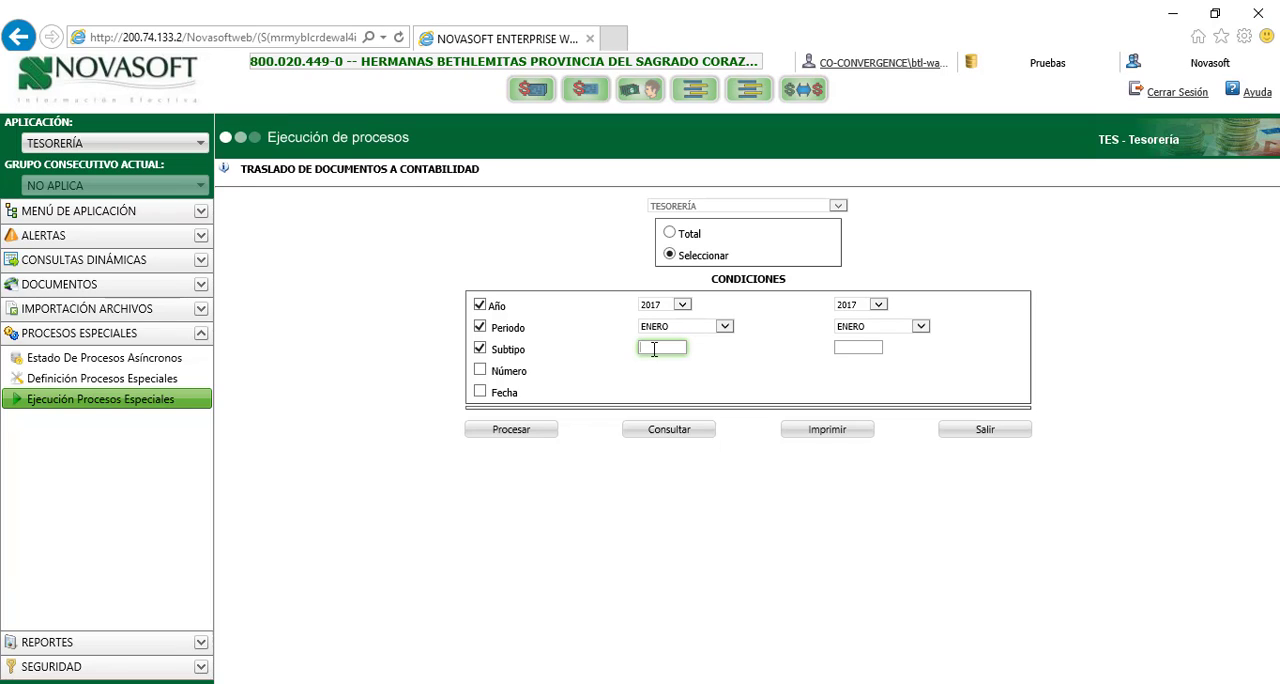
text(04001)
click(859, 349)
text(06001)
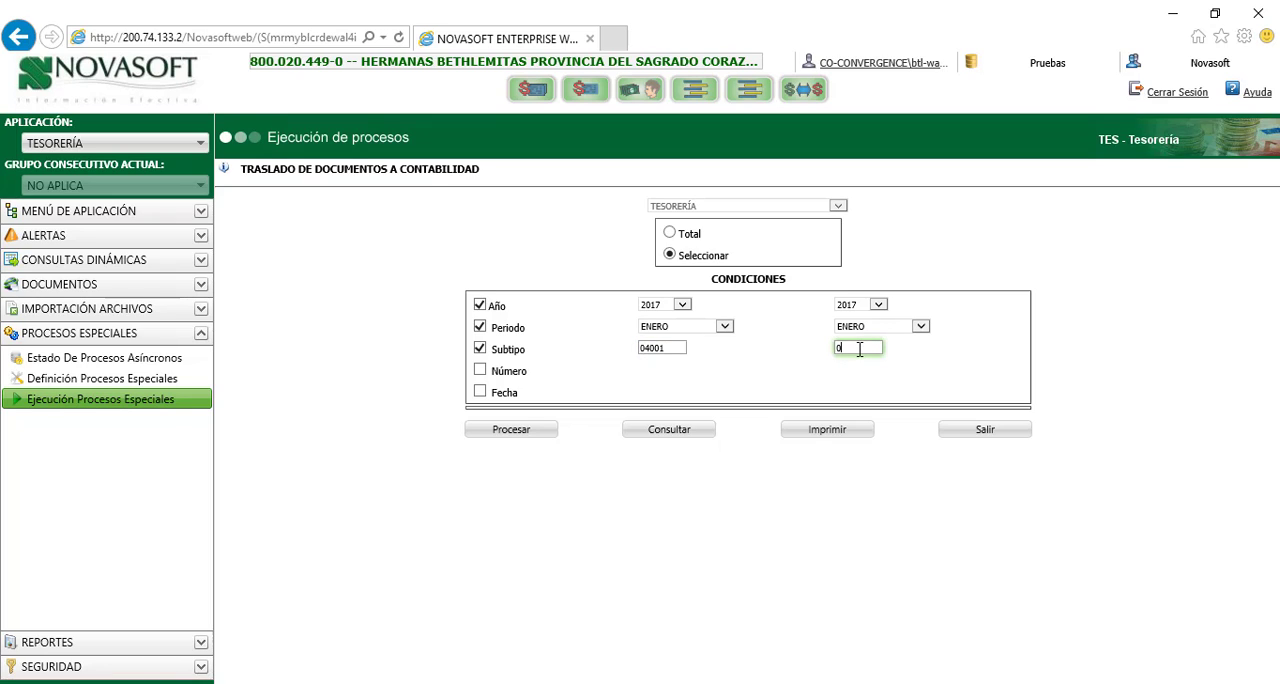
double_click(650, 348)
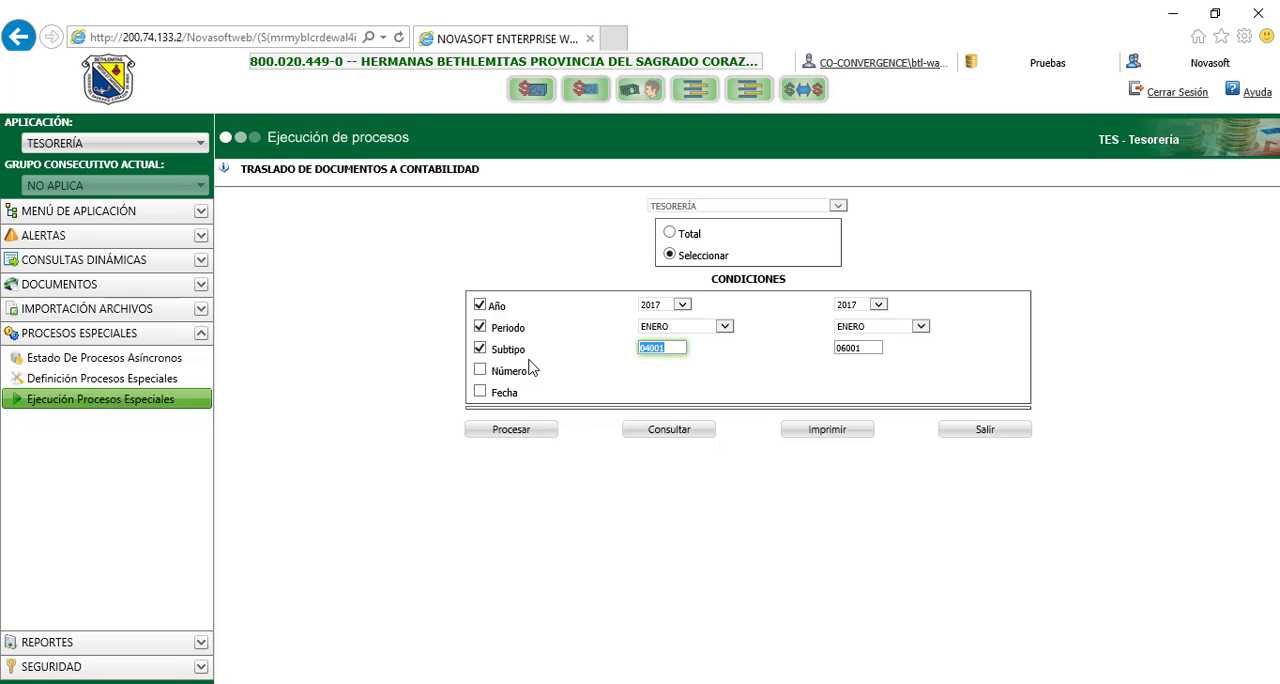
click(512, 430)
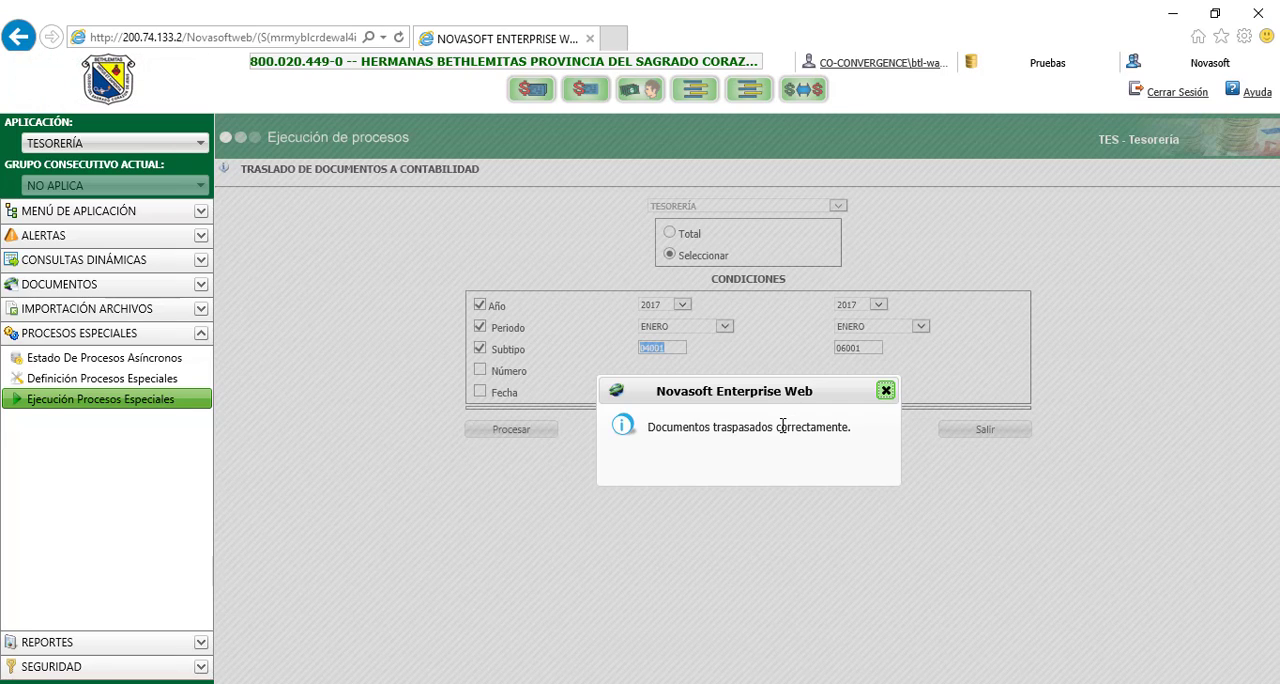
click(886, 391)
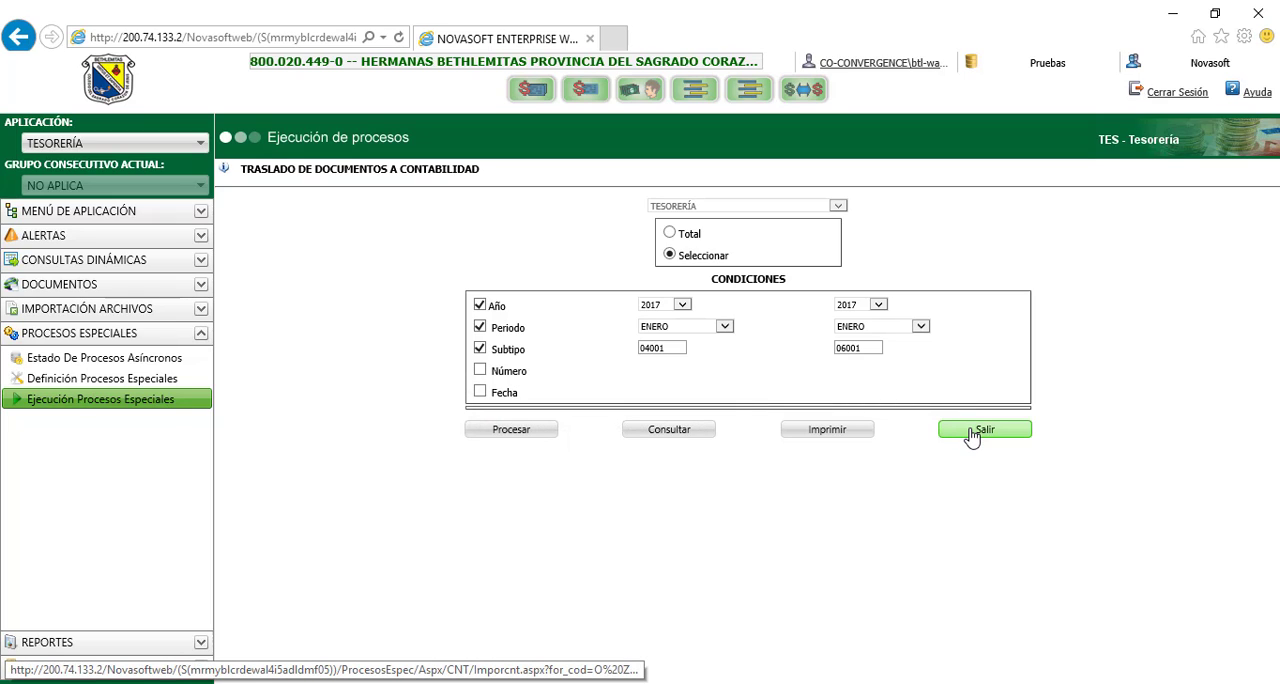